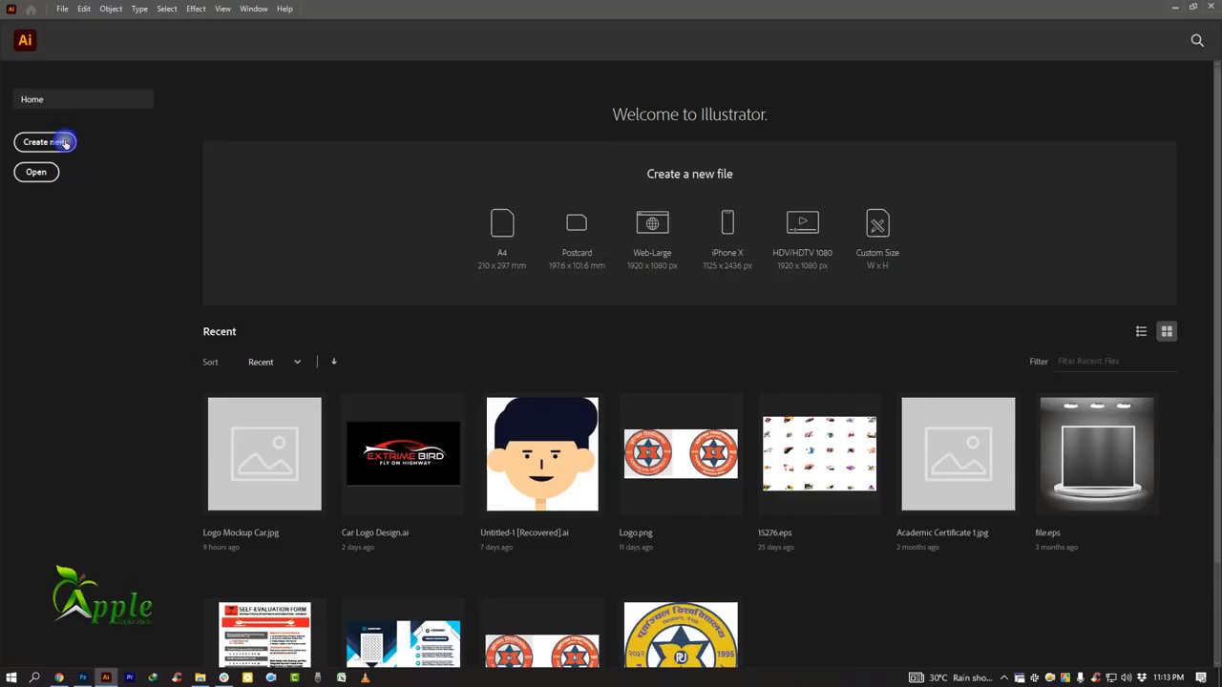
Start a new document from the Home screen with the preset named 'T Shirt Design'.
{"action": "left_click", "coordinate": [68, 144]}
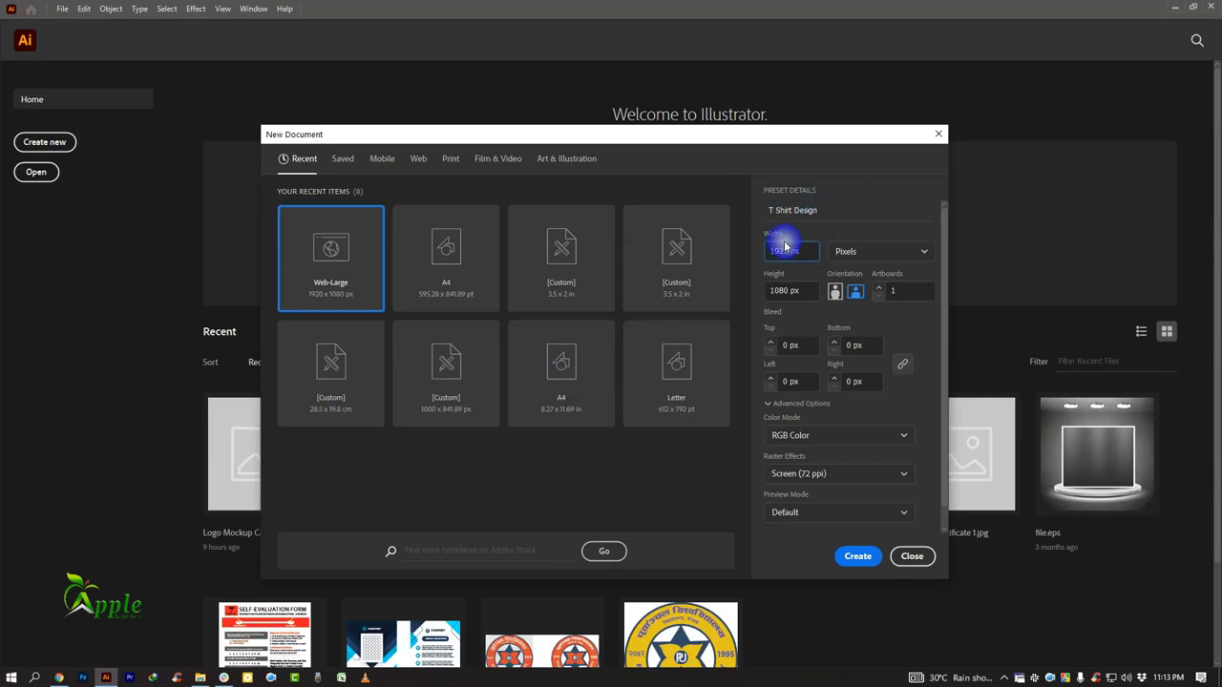
Create the document at 8.5 × 11 in portrait, CMYK colour, High (300 ppi) raster effects.
{"action": "left_click", "coordinate": [847, 251]}
{"action": "key", "text": "Escape"}
{"action": "left_click", "coordinate": [804, 251]}
{"action": "type", "text": "8.5"}
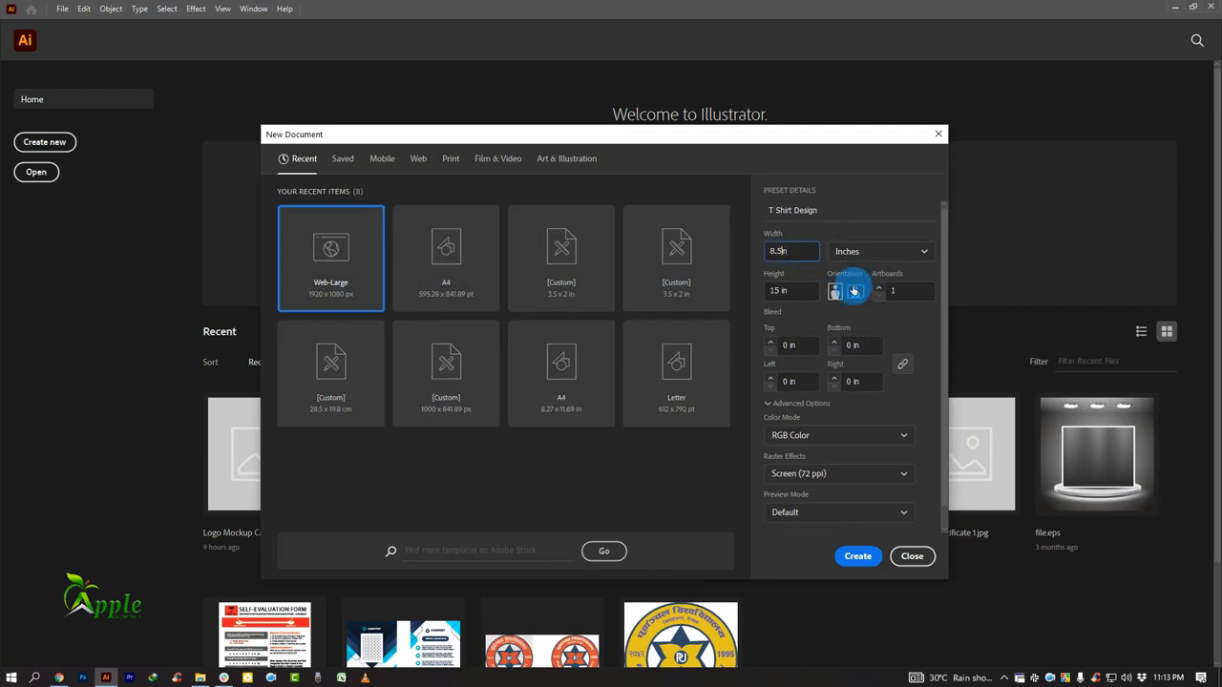
{"action": "left_click", "coordinate": [778, 292]}
{"action": "type", "text": "11"}
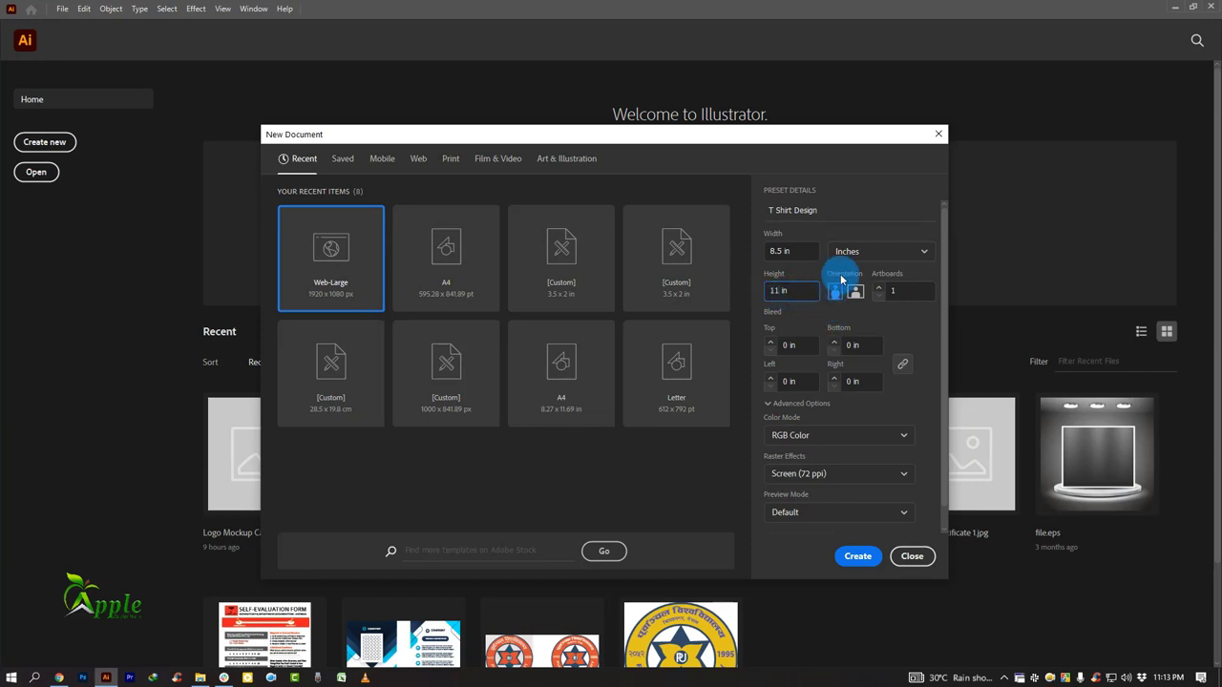
{"action": "left_click", "coordinate": [854, 558]}
{"action": "left_click", "coordinate": [821, 435]}
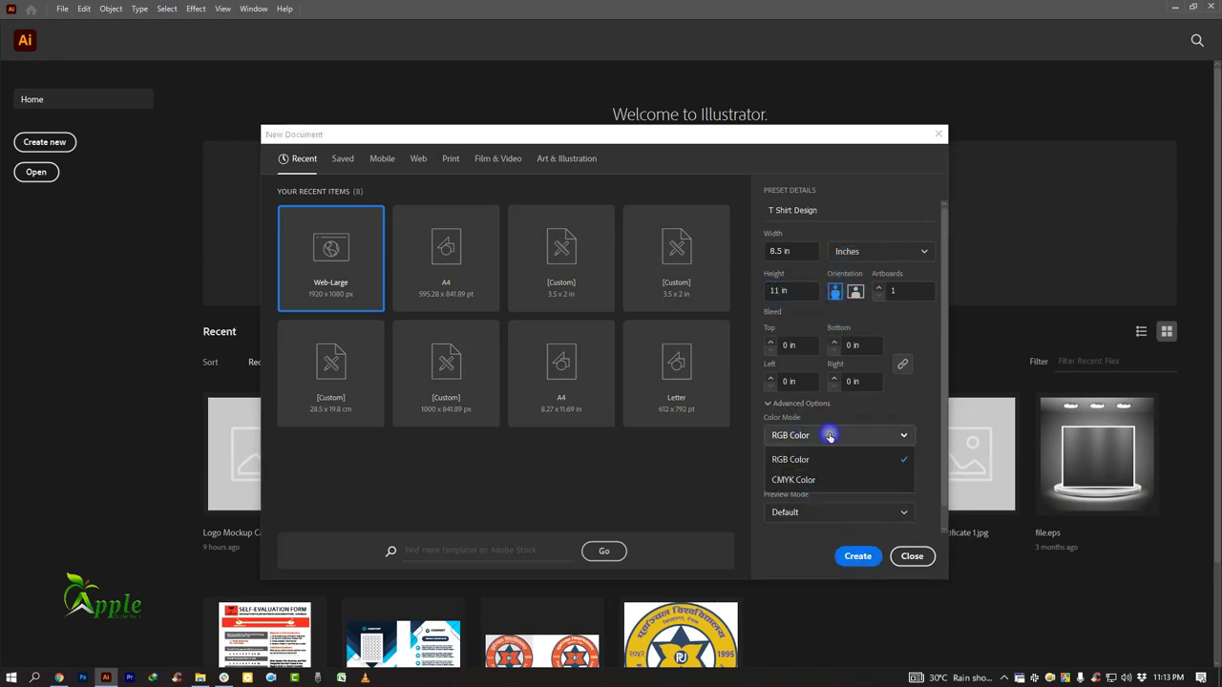
{"action": "left_click", "coordinate": [816, 477]}
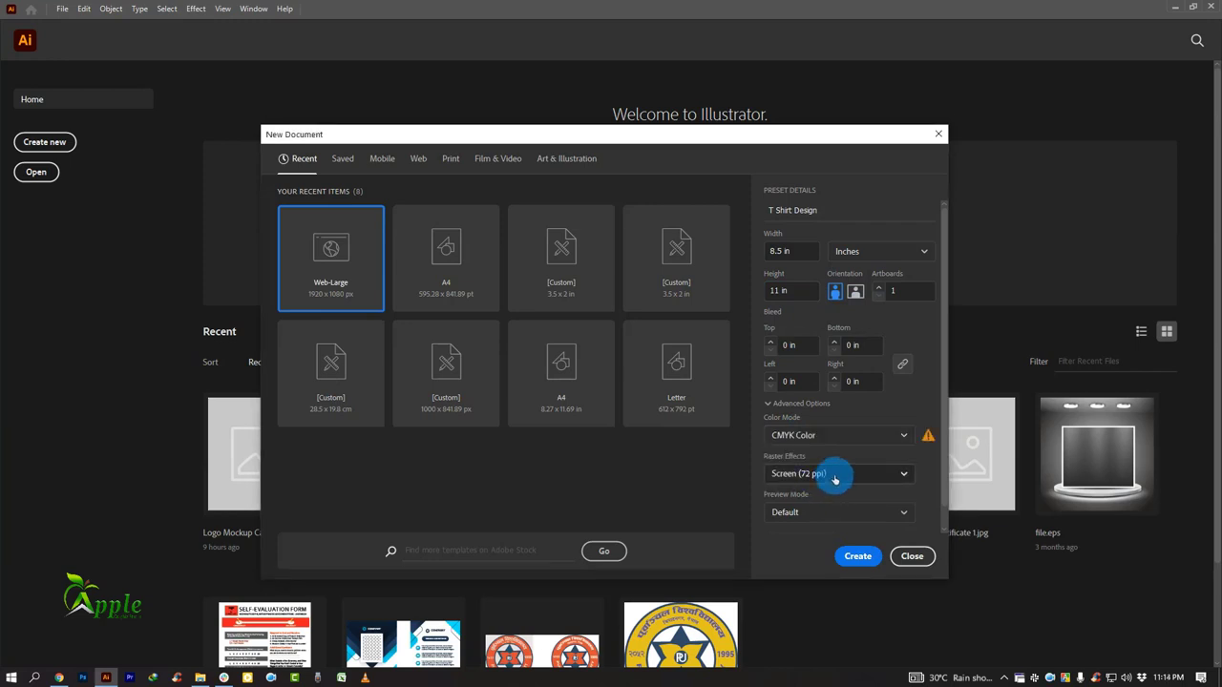
{"action": "left_click", "coordinate": [832, 477]}
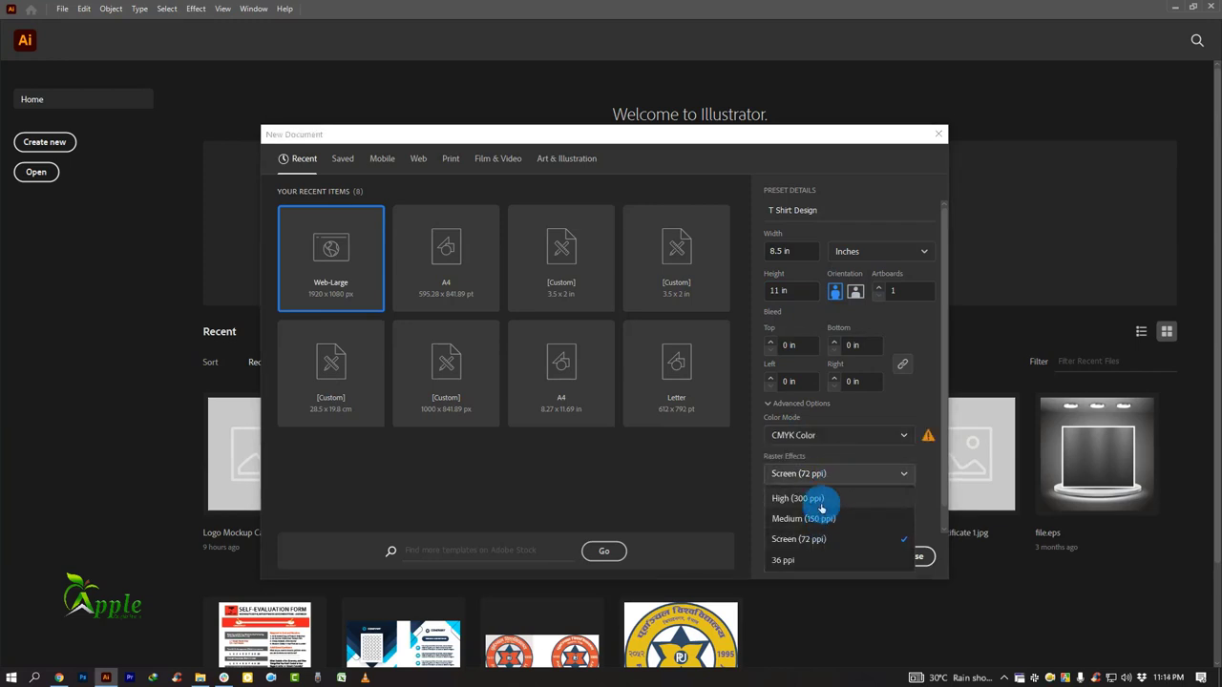
{"action": "left_click", "coordinate": [821, 504]}
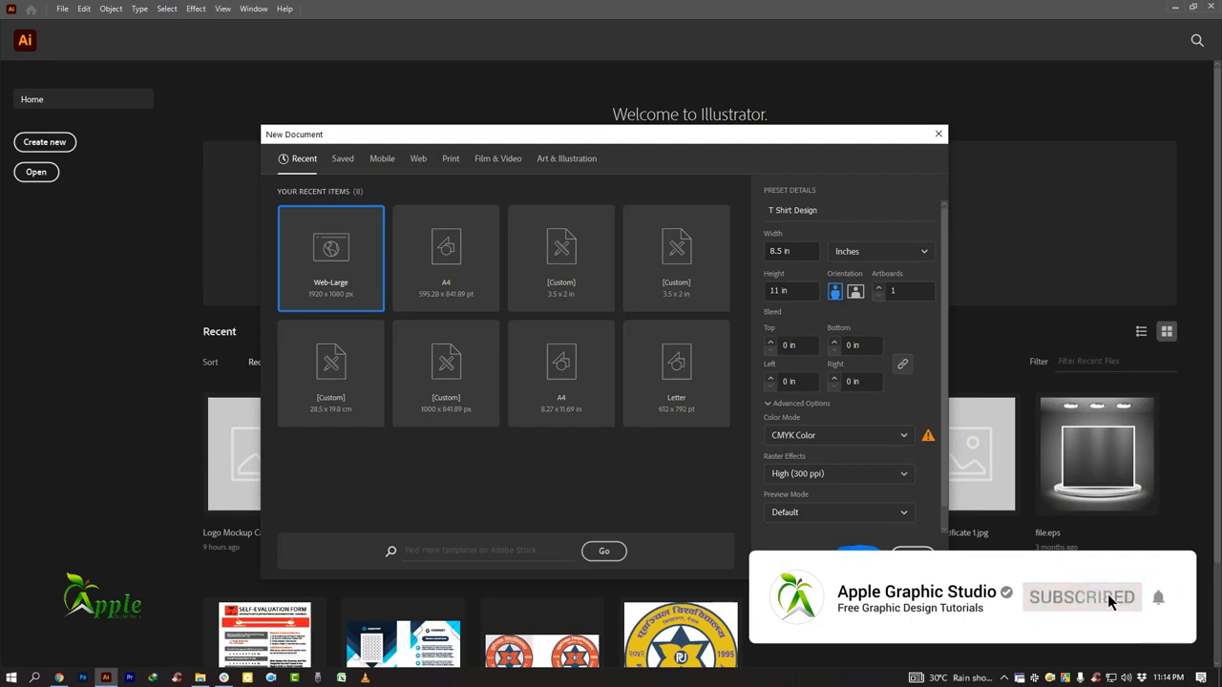
{"action": "key", "text": "Return"}
Draw a large circle about 7 in across with the Ellipse Tool and move it left.
{"action": "left_click", "coordinate": [13, 78]}
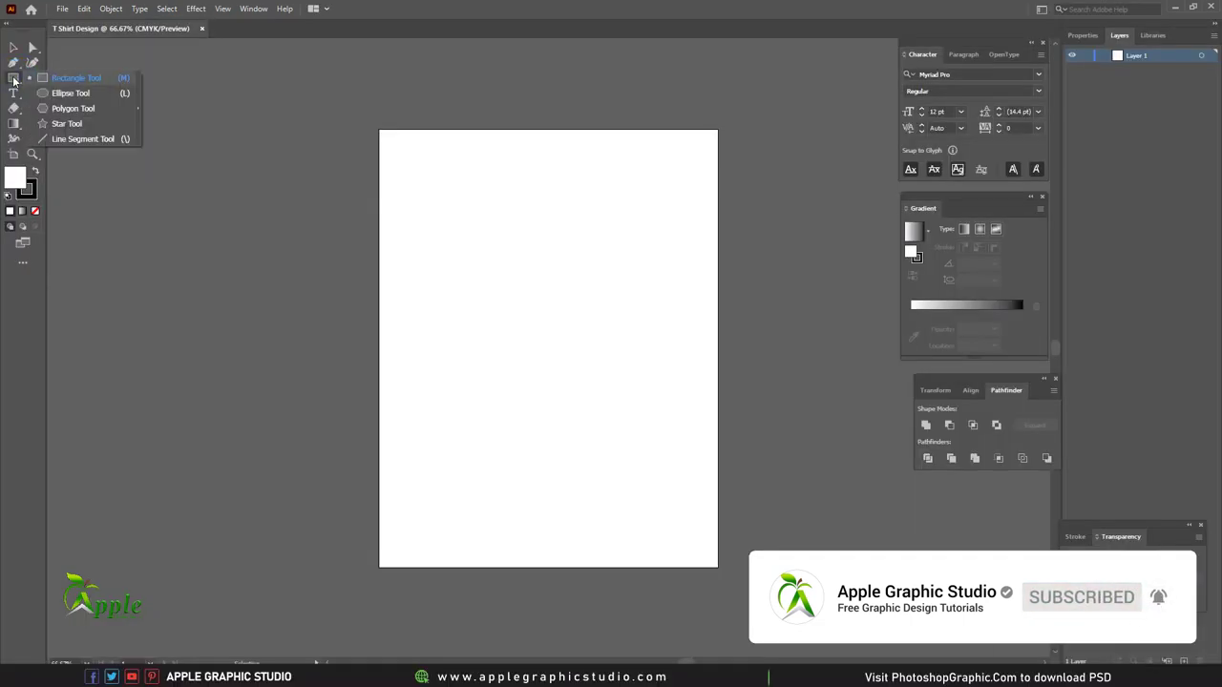
{"action": "left_click", "coordinate": [70, 93]}
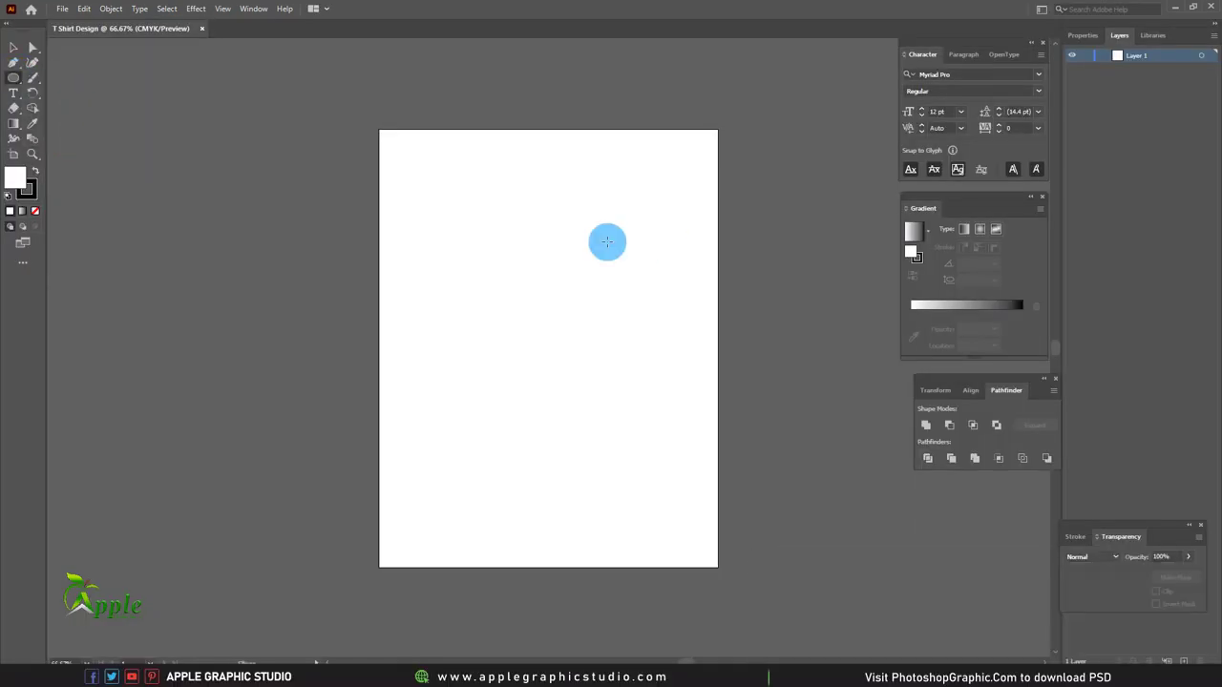
{"action": "key", "text": "ctrl+1"}
{"action": "left_click_drag", "start_coordinate": [578, 221], "coordinate": [593, 215]}
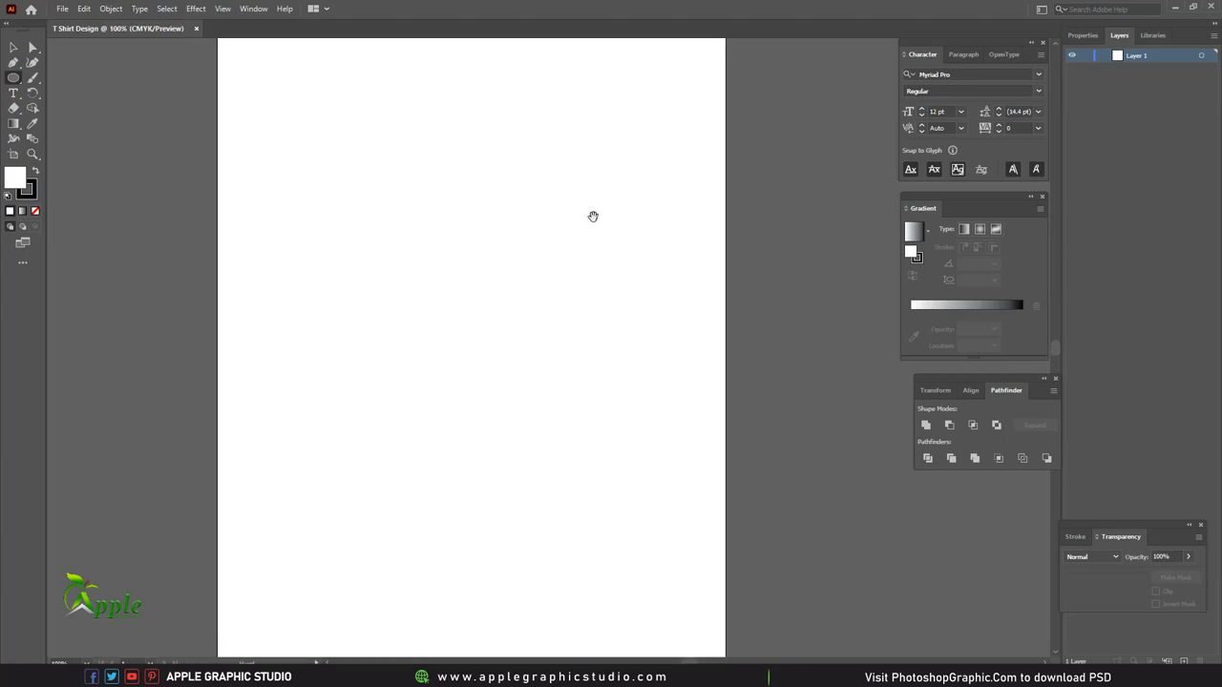
{"action": "left_click_drag", "start_coordinate": [341, 137], "coordinate": [674, 558]}
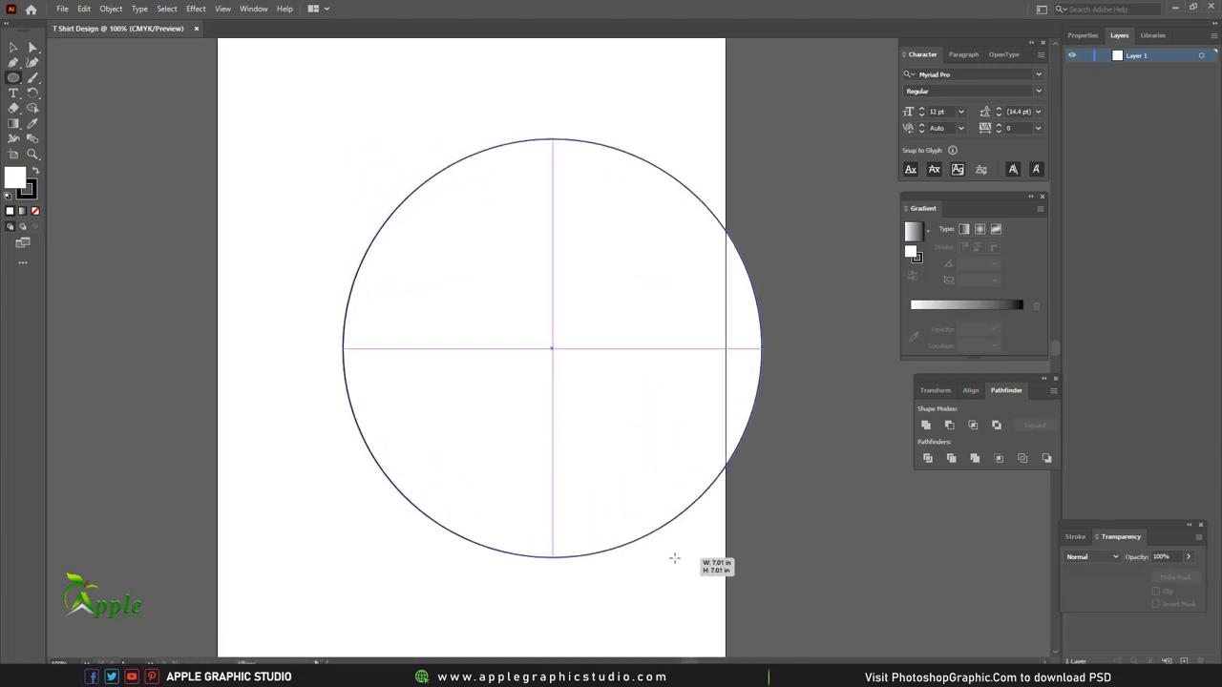
{"action": "left_click_drag", "start_coordinate": [674, 559], "coordinate": [633, 503]}
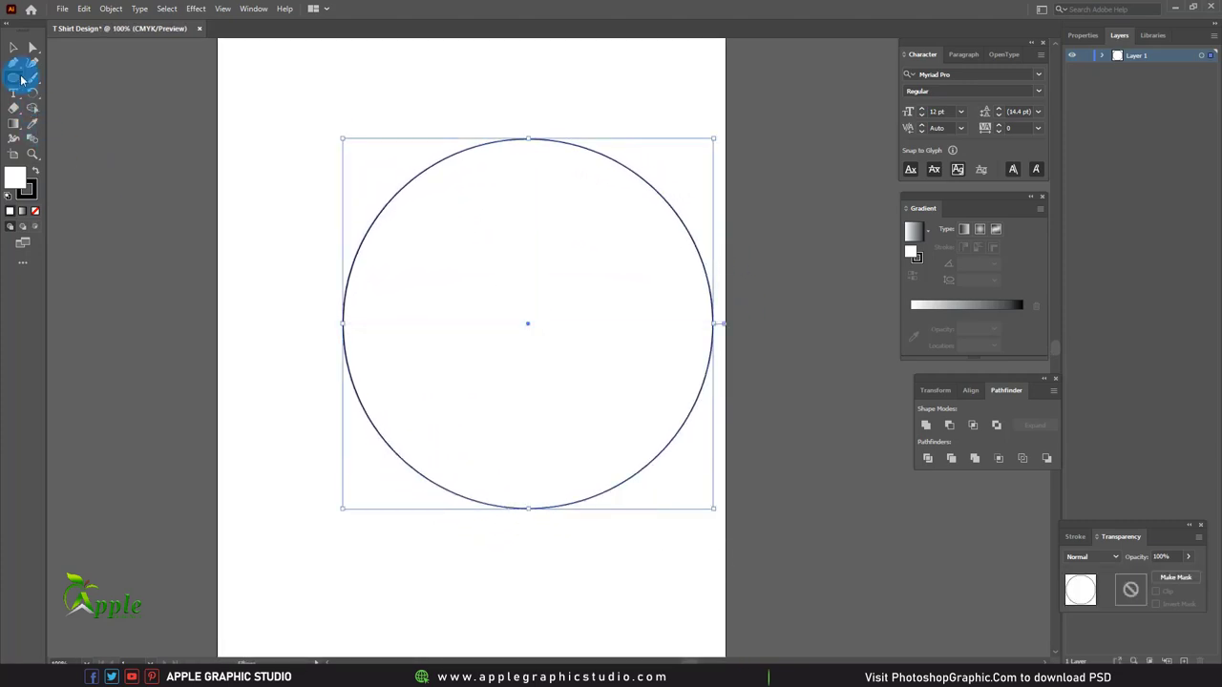
{"action": "left_click", "coordinate": [13, 49]}
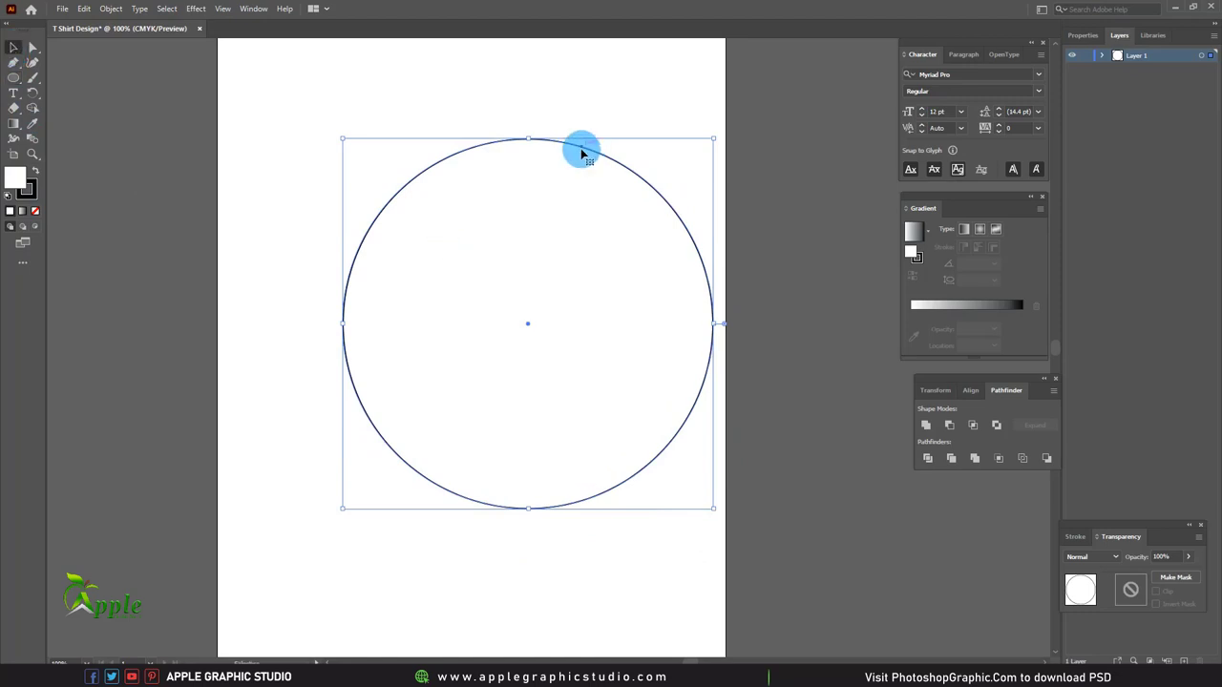
{"action": "mouse_move", "coordinate": [581, 150]}
{"action": "left_mouse_down"}
{"action": "mouse_move", "coordinate": [532, 156]}
{"action": "mouse_move", "coordinate": [525, 172]}
{"action": "left_mouse_up"}
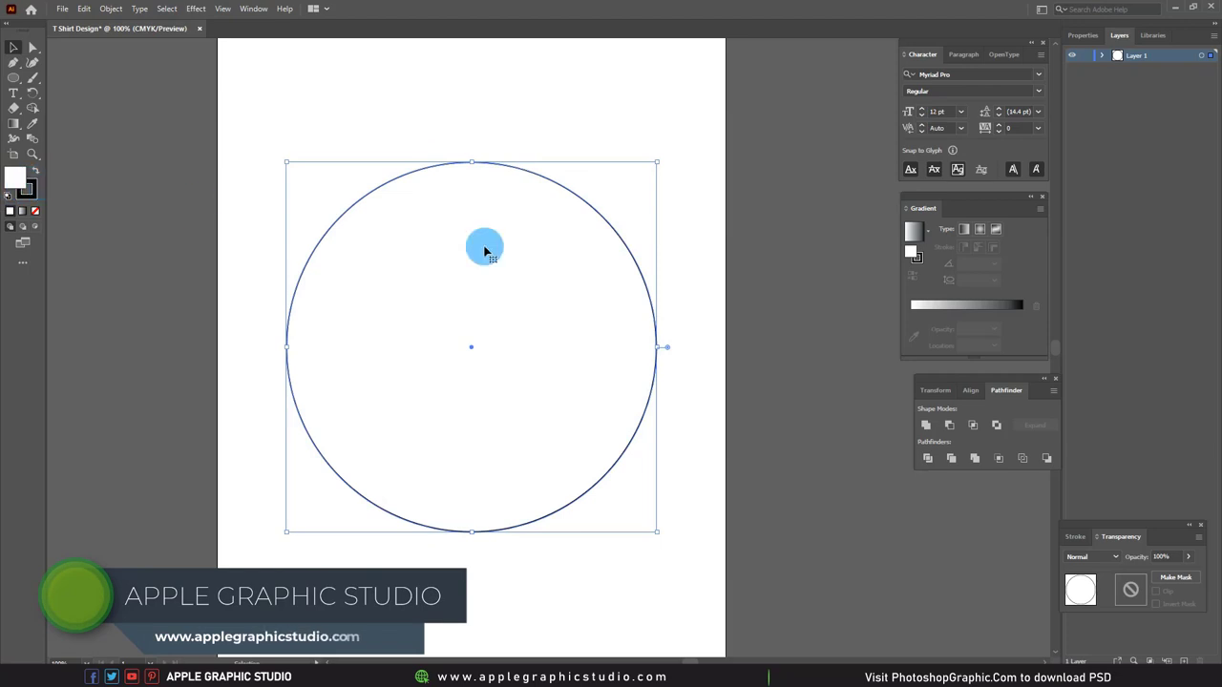
Give the circle no stroke and a light grey #d3d3d3 fill.
{"action": "left_click", "coordinate": [1083, 35]}
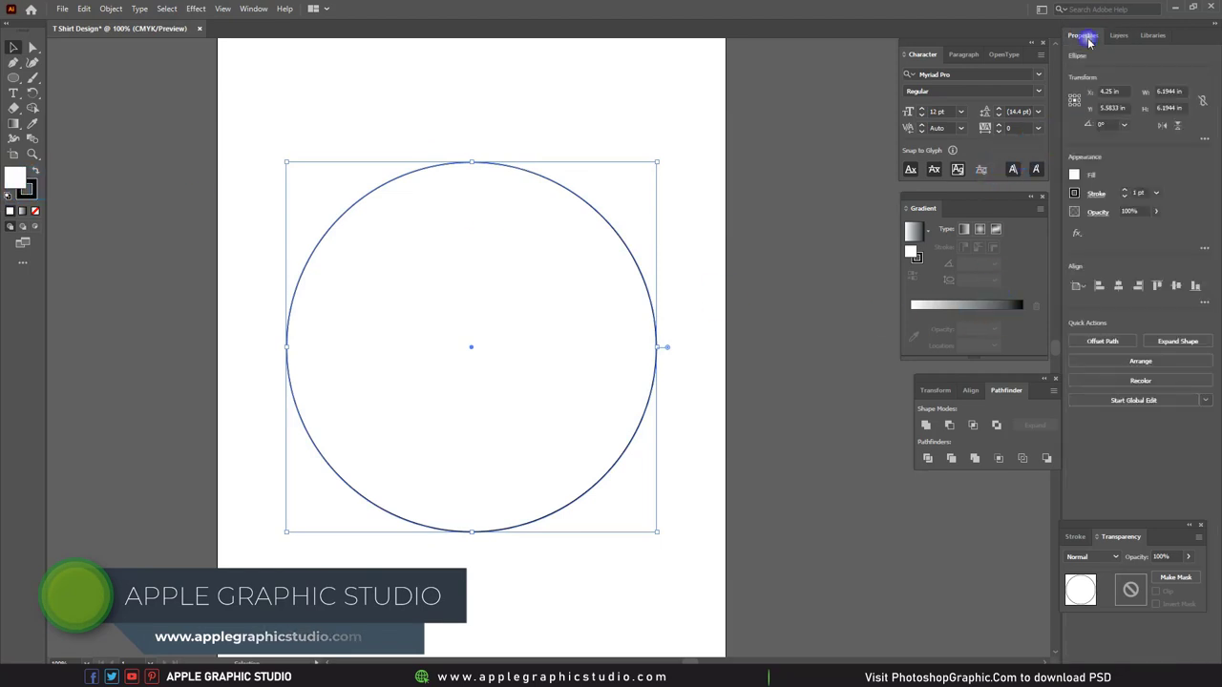
{"action": "left_click", "coordinate": [1074, 192]}
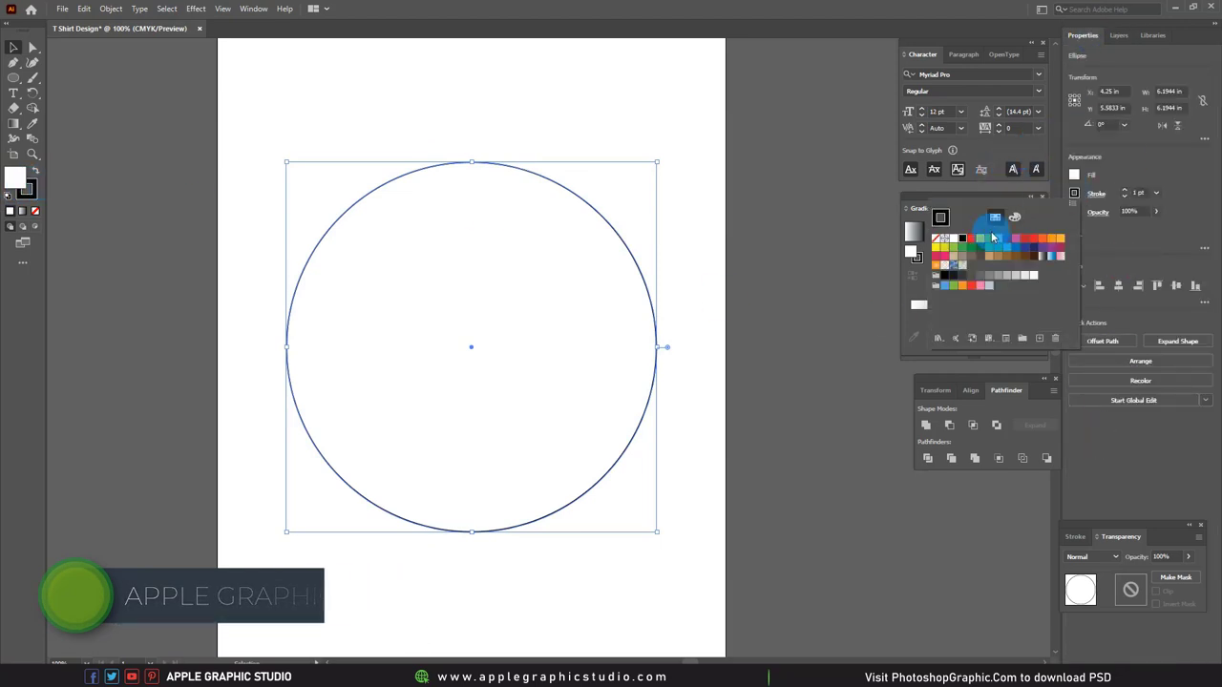
{"action": "left_click", "coordinate": [936, 239]}
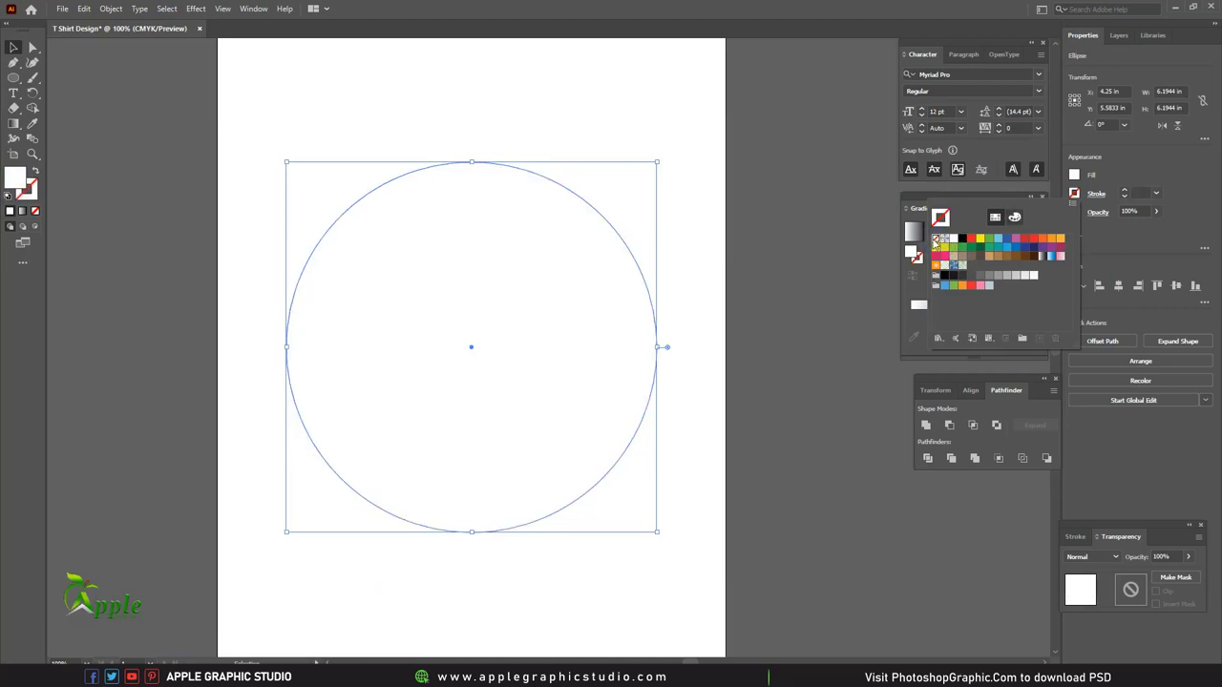
{"action": "left_click", "coordinate": [1059, 194]}
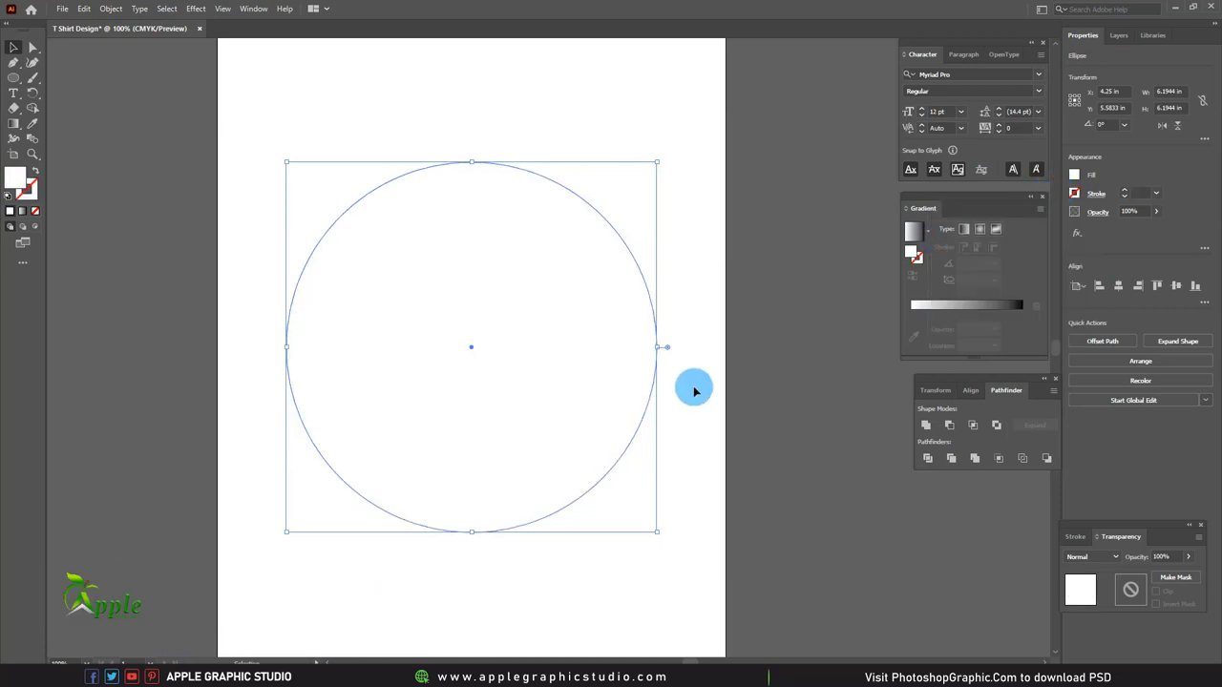
{"action": "double_click", "coordinate": [19, 178]}
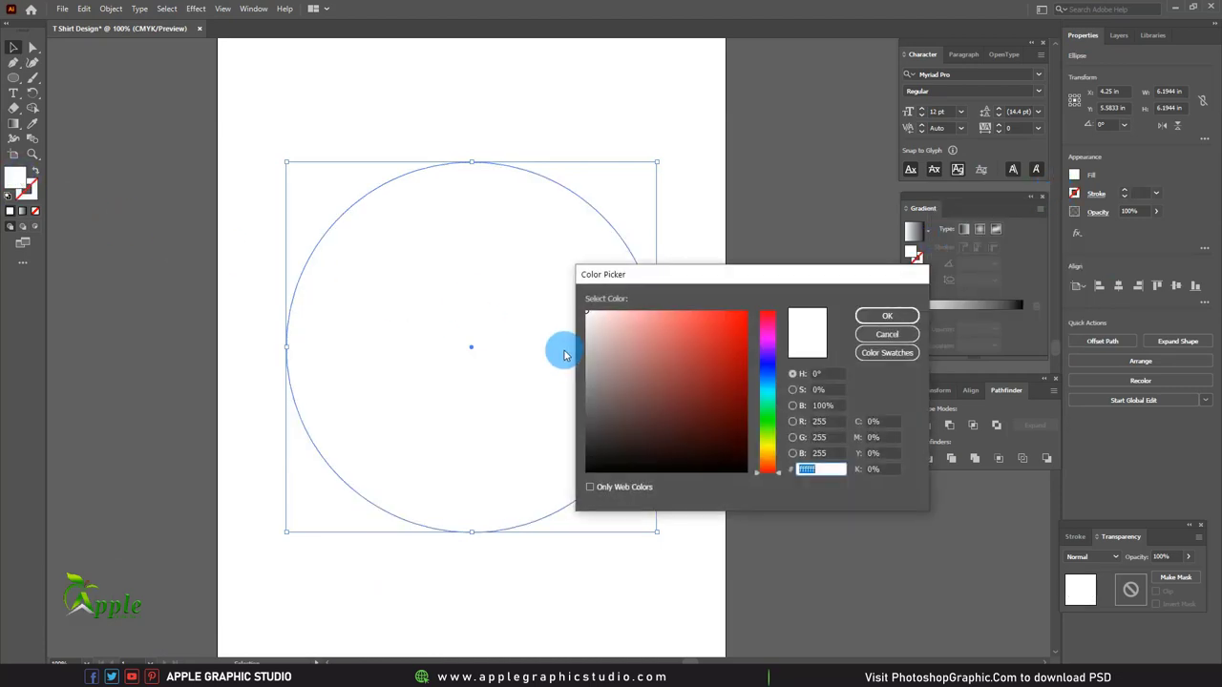
{"action": "left_click", "coordinate": [585, 335]}
{"action": "left_click", "coordinate": [886, 316]}
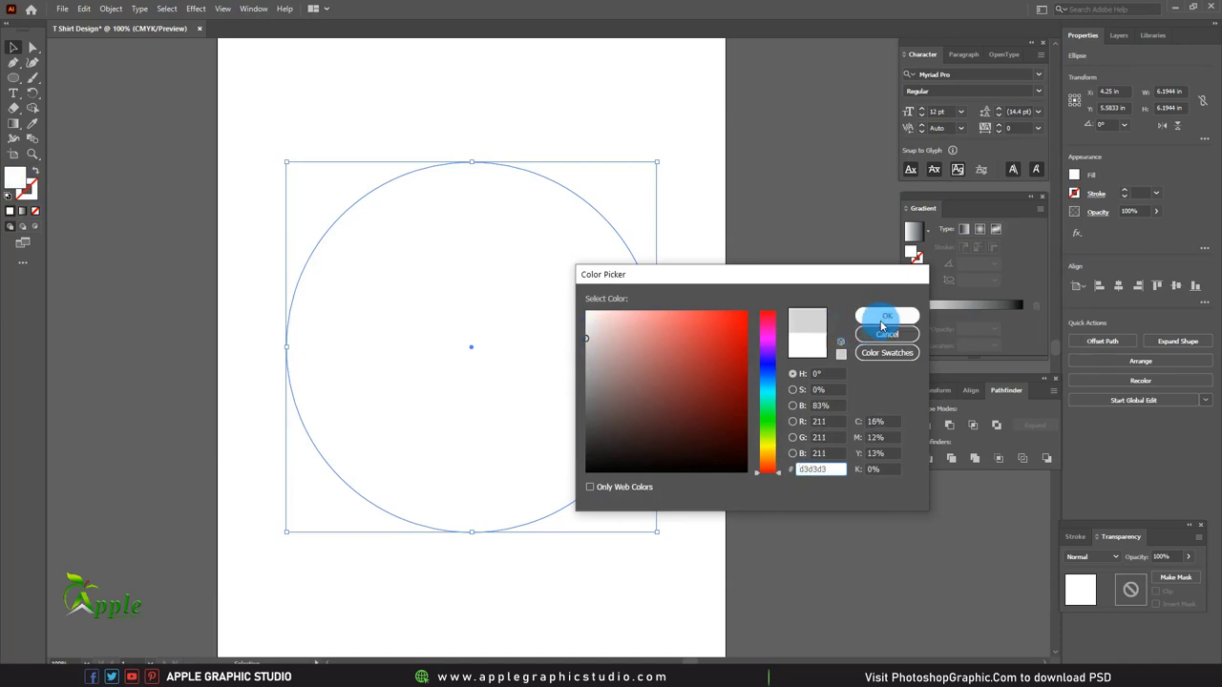
{"action": "left_click", "coordinate": [180, 88]}
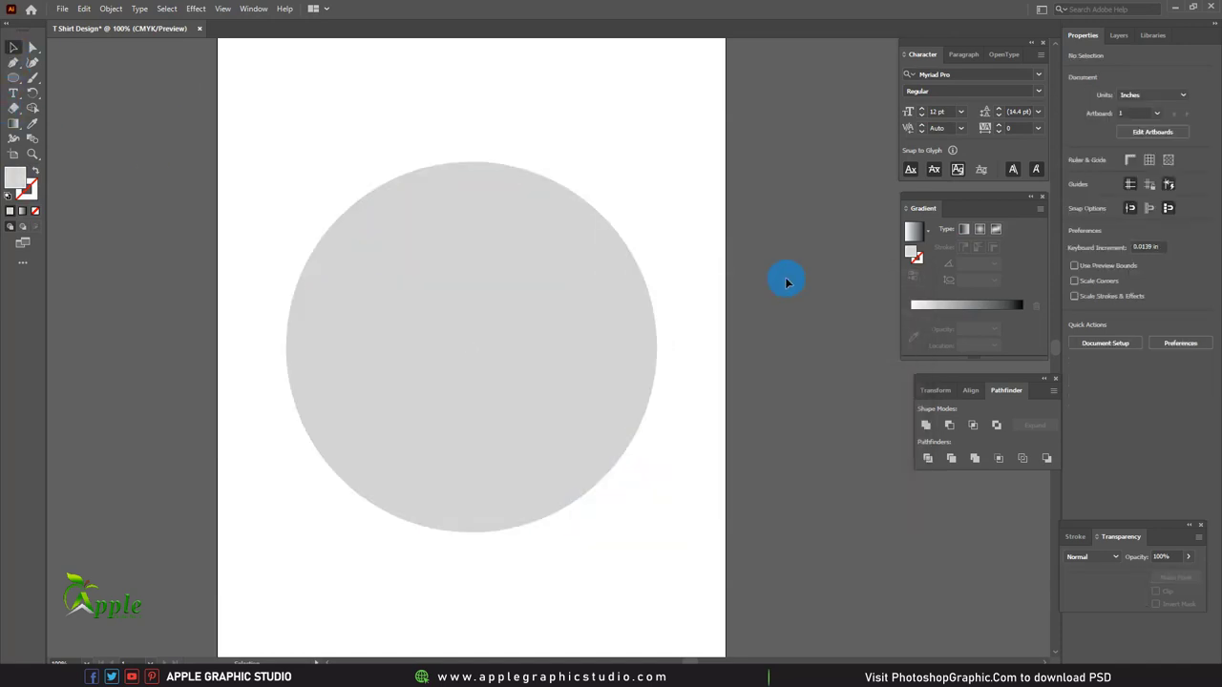
{"action": "key", "text": "ctrl+minus"}
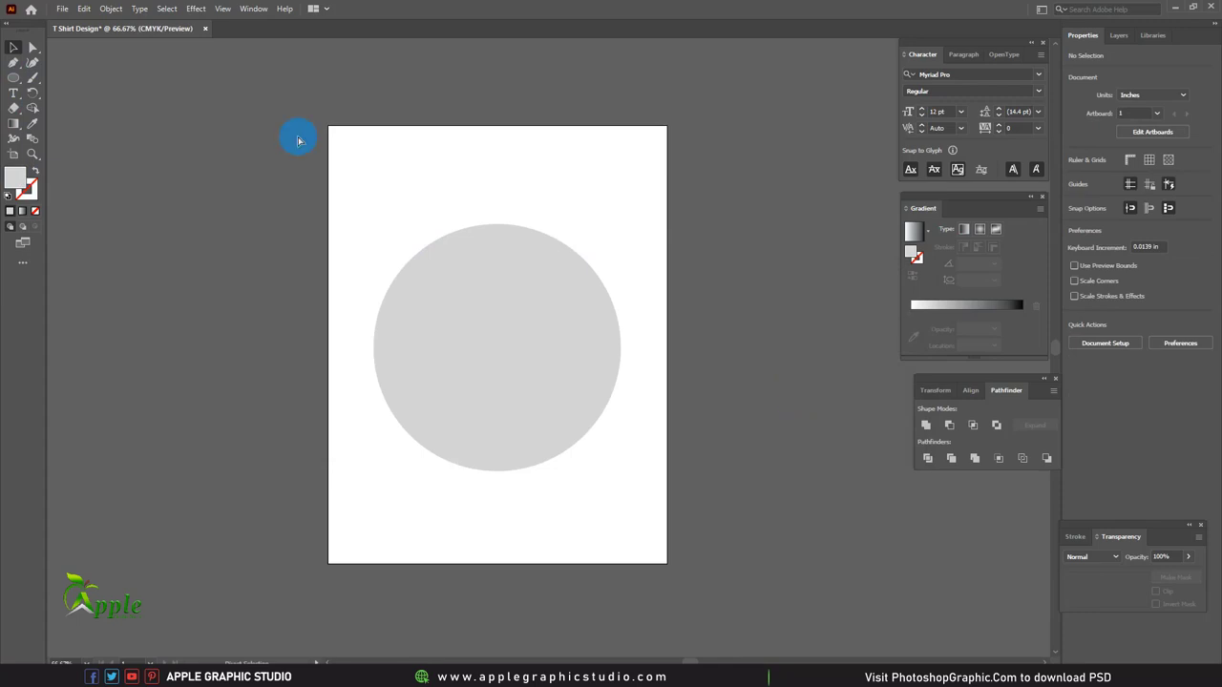
Align the grey circle to the artboard centre, at X 4.25 in, Y 5.5 in.
{"action": "left_click", "coordinate": [971, 390]}
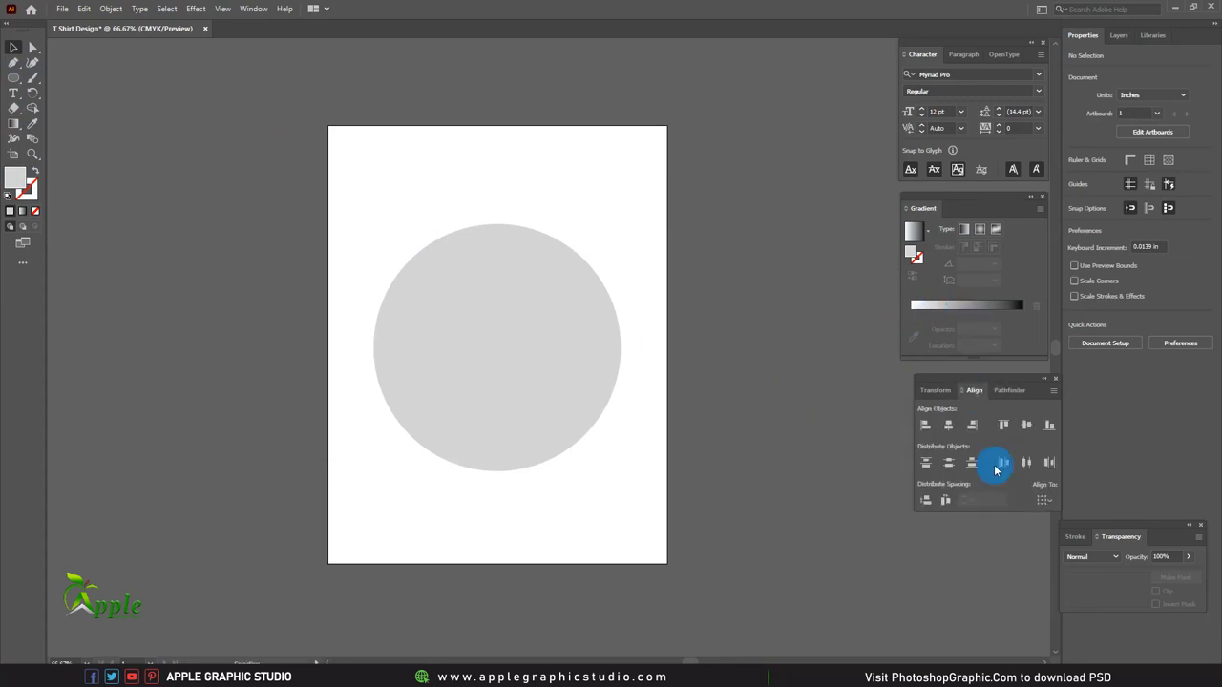
{"action": "left_click", "coordinate": [445, 338]}
{"action": "left_click", "coordinate": [947, 425]}
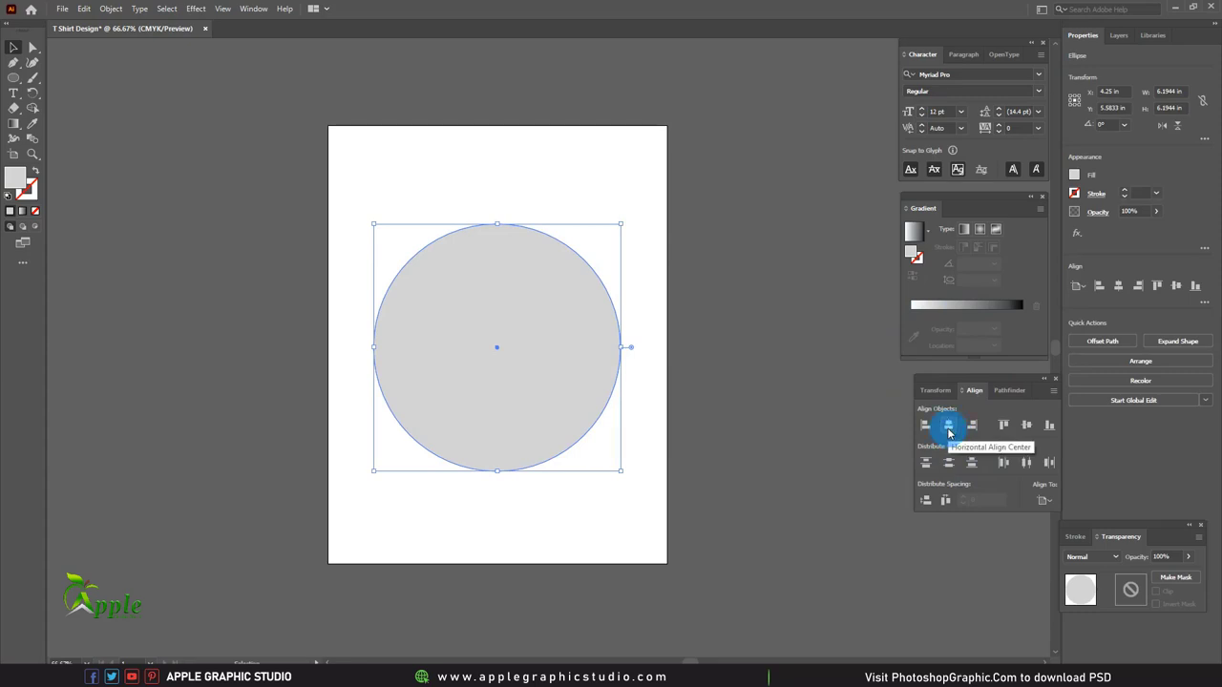
{"action": "left_click", "coordinate": [1025, 425]}
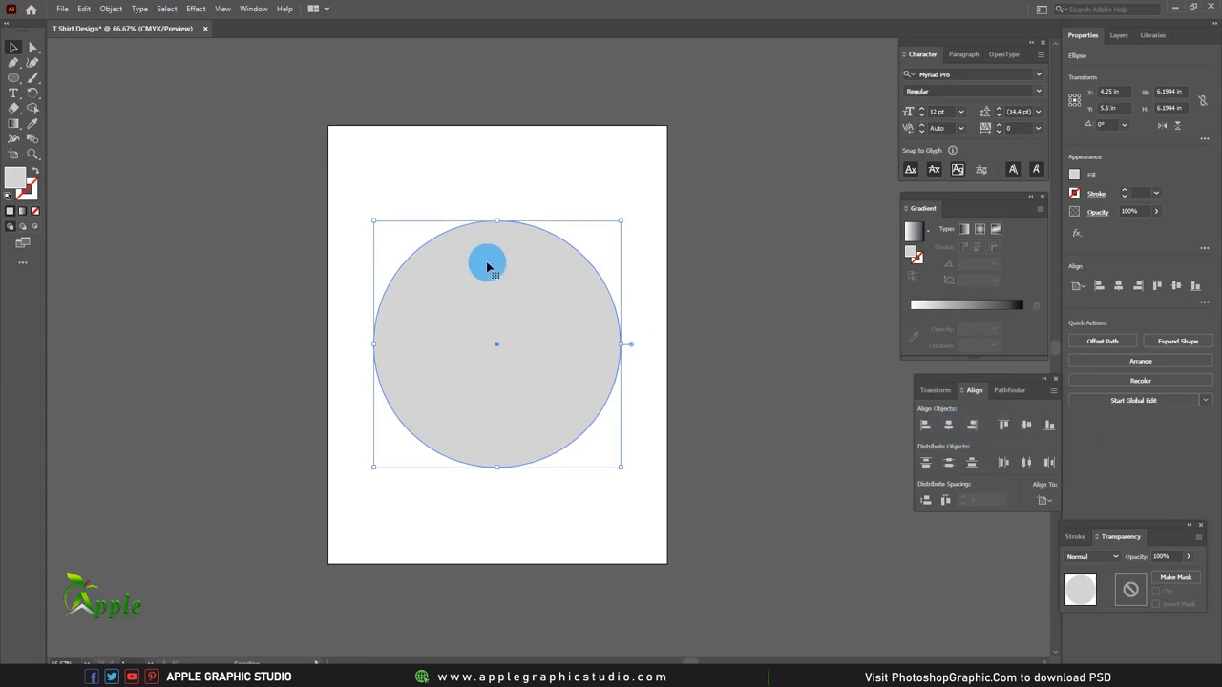
{"action": "left_click", "coordinate": [688, 332]}
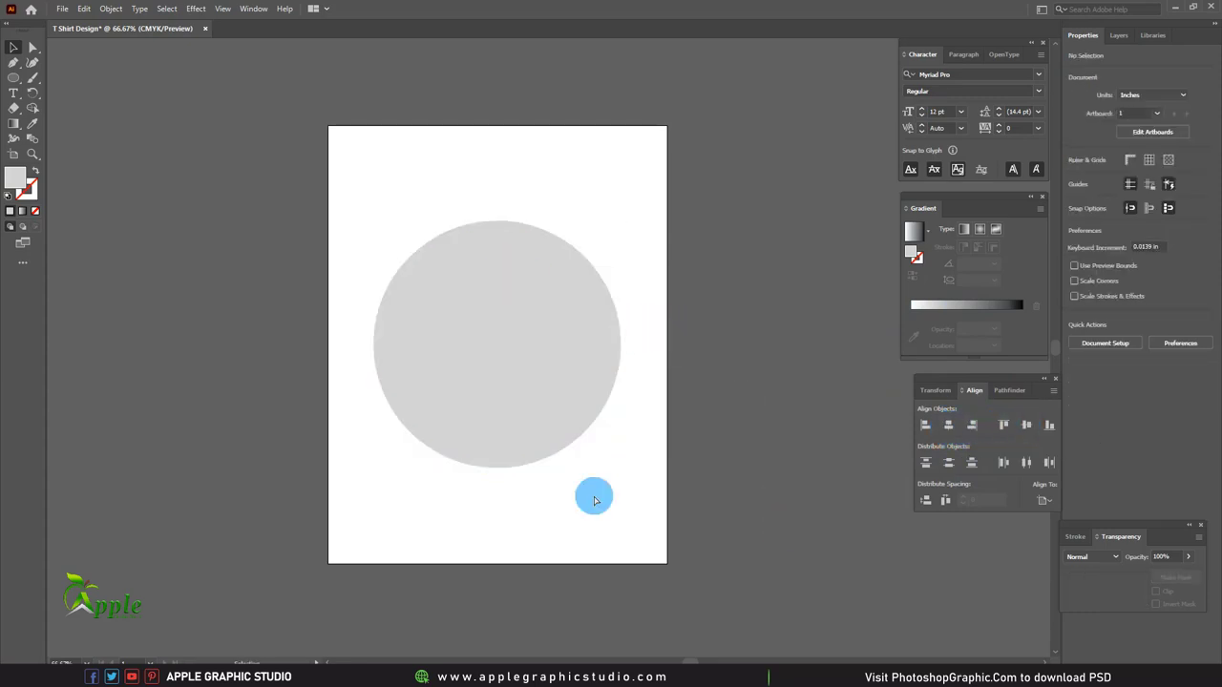
{"action": "left_click", "coordinate": [8, 190]}
{"action": "left_click", "coordinate": [13, 82]}
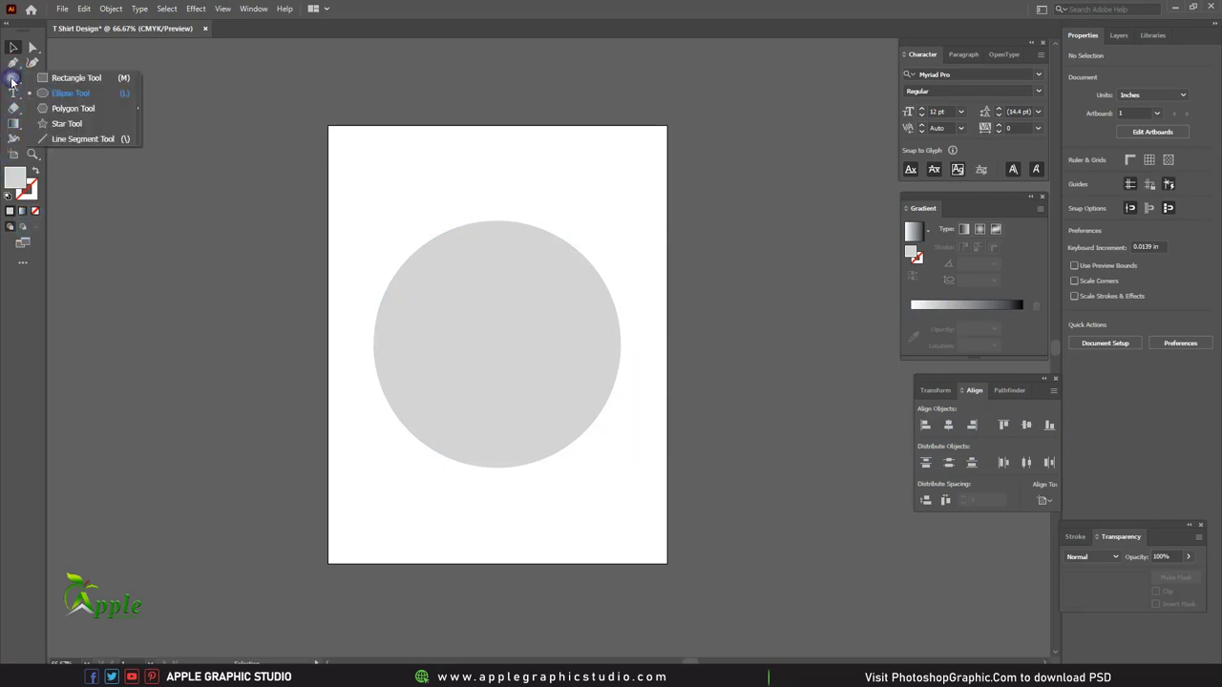
Draw a thin 5.79 × 0.125 in bar across the disc's top, filled grey #878787.
{"action": "left_click", "coordinate": [76, 78]}
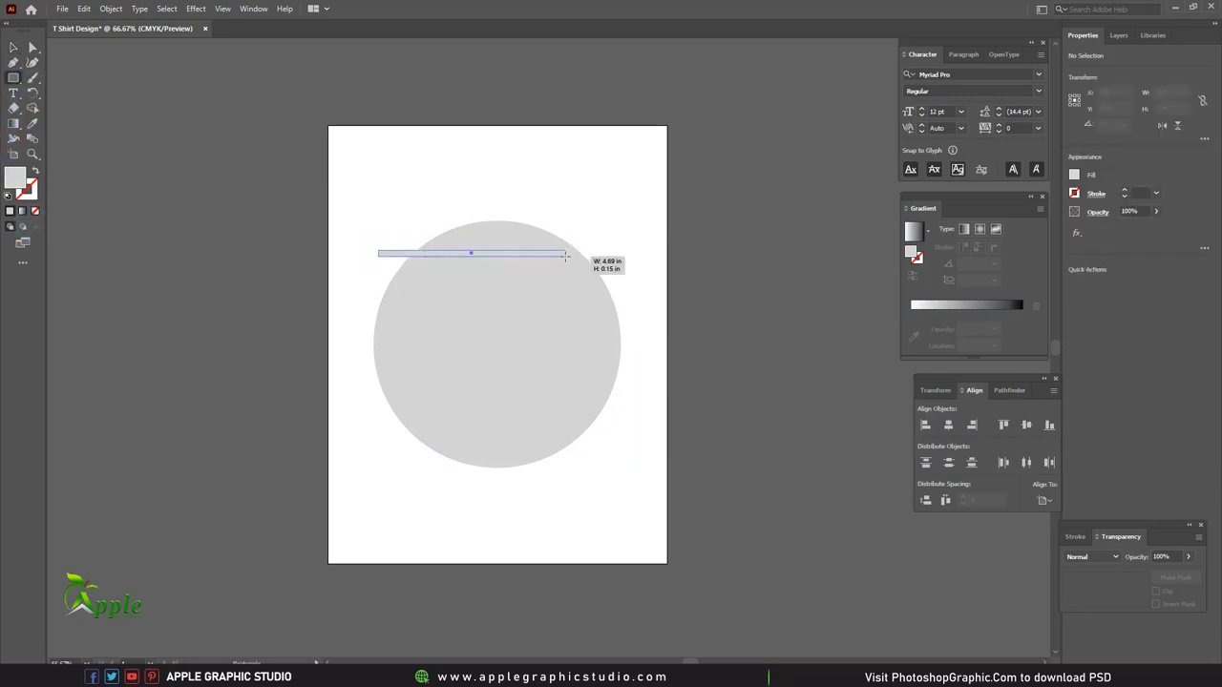
{"action": "left_click_drag", "start_coordinate": [565, 256], "coordinate": [610, 253]}
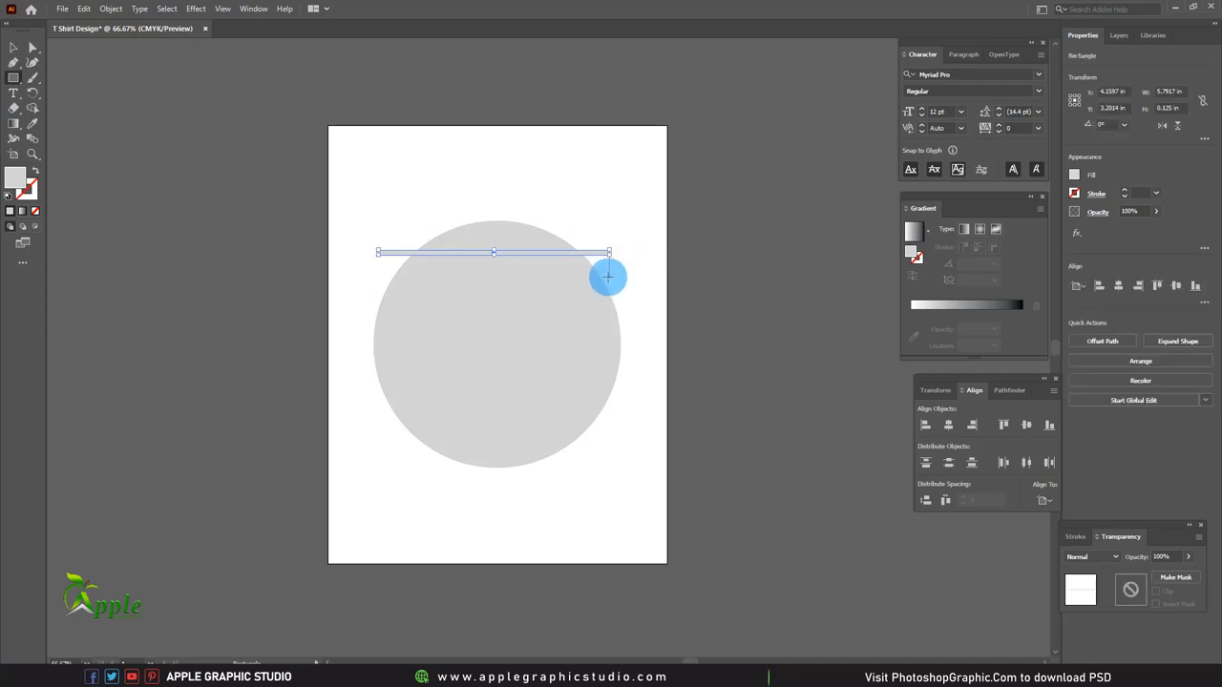
{"action": "double_click", "coordinate": [15, 176]}
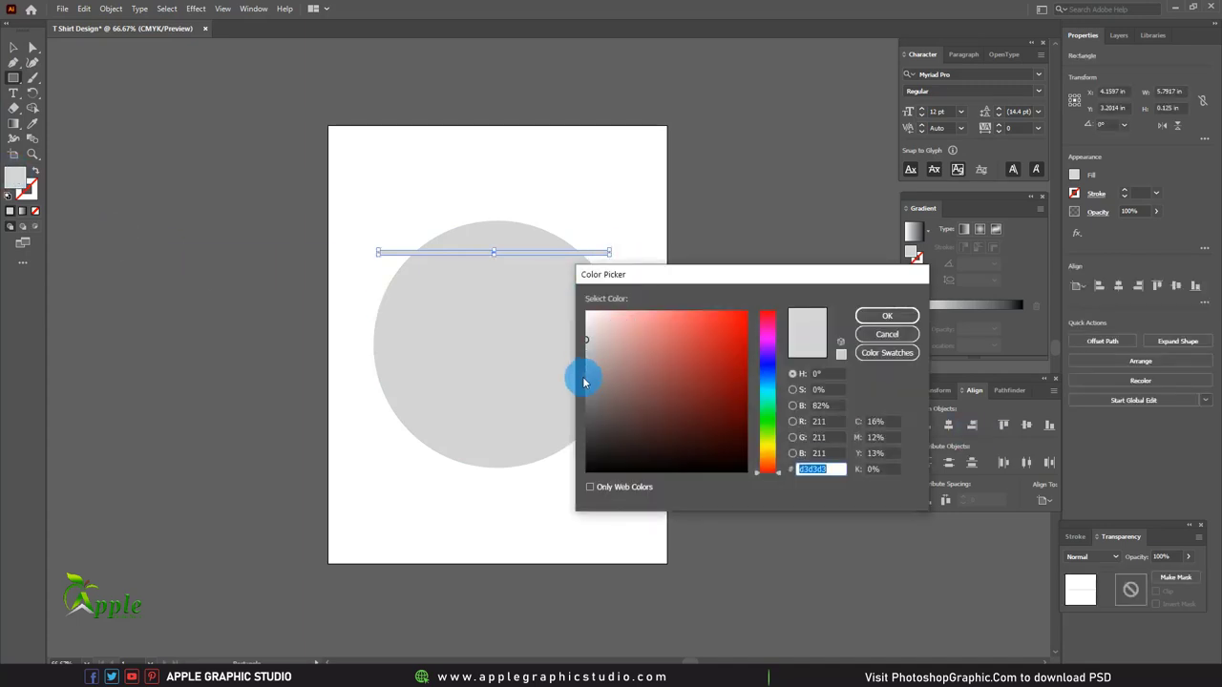
{"action": "left_click", "coordinate": [586, 386]}
{"action": "left_click", "coordinate": [889, 317]}
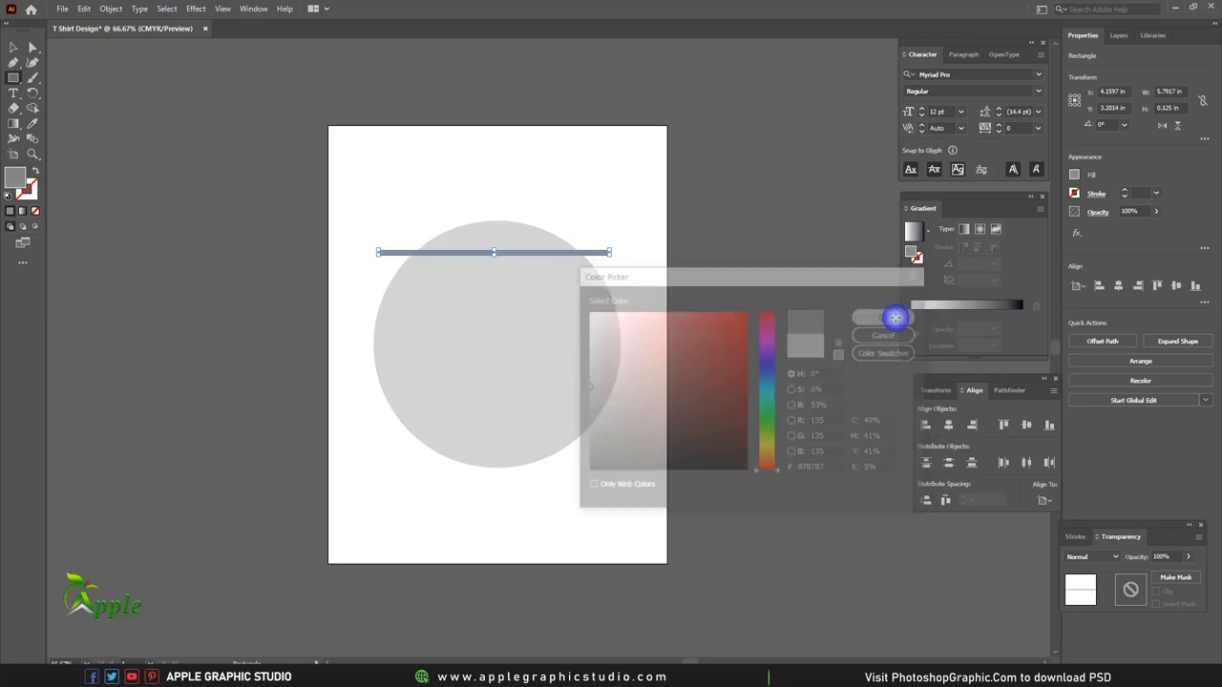
Move the grey bar slightly lower on the disc.
{"action": "left_click", "coordinate": [11, 47]}
{"action": "left_click", "coordinate": [480, 219]}
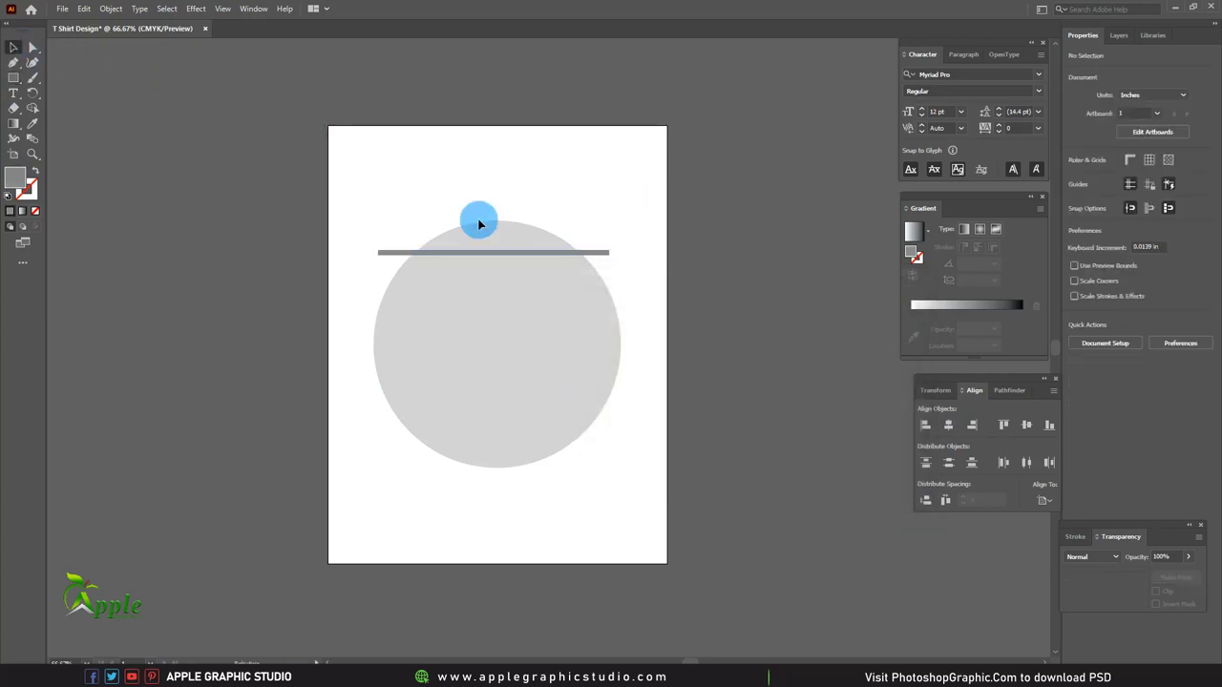
{"action": "left_click_drag", "start_coordinate": [519, 251], "coordinate": [545, 265]}
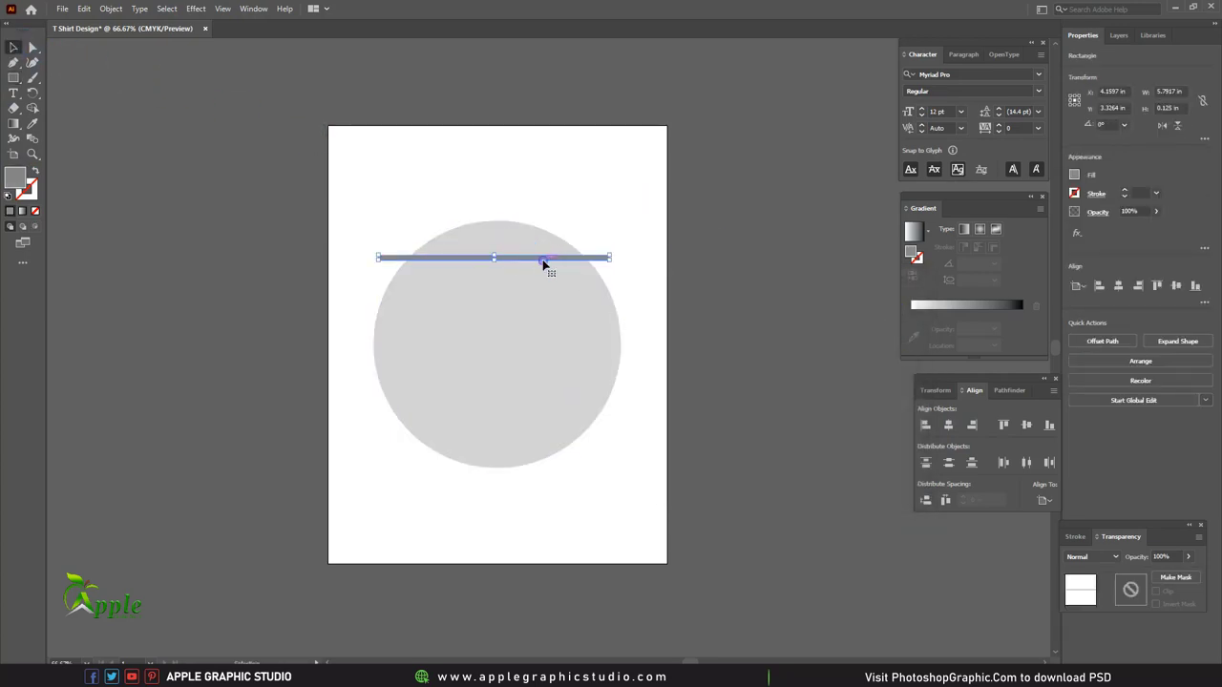
{"action": "left_click", "coordinate": [580, 321]}
Widen the bar to about 7.96 in, centre it, and Alt-drag evenly spaced copies downward.
{"action": "left_click", "coordinate": [639, 307]}
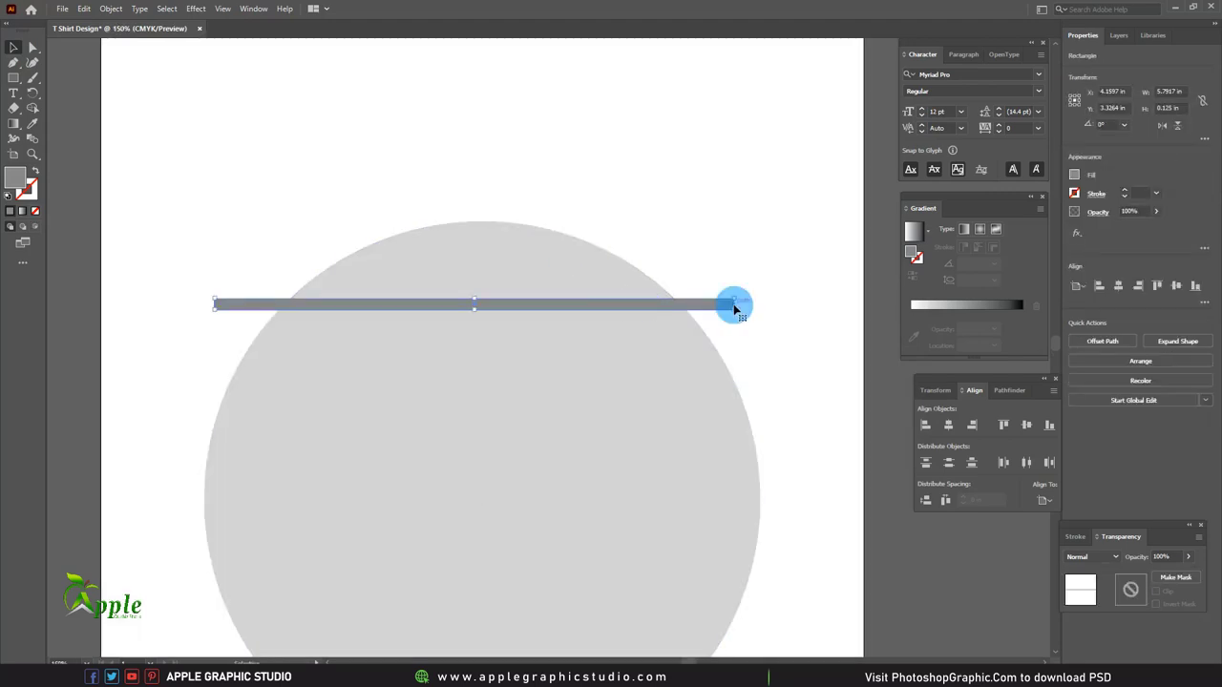
{"action": "left_click_drag", "start_coordinate": [737, 303], "coordinate": [882, 301]}
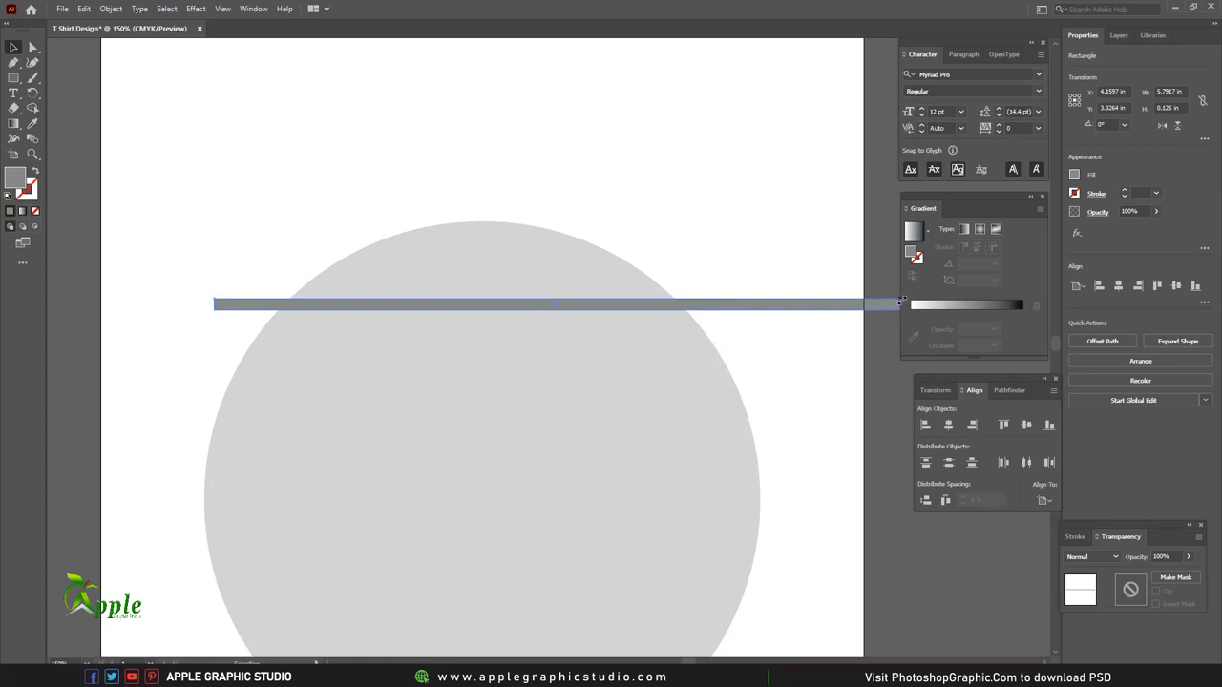
{"action": "left_click", "coordinate": [13, 49]}
{"action": "left_click", "coordinate": [614, 303]}
{"action": "key", "text": "ctrl+1"}
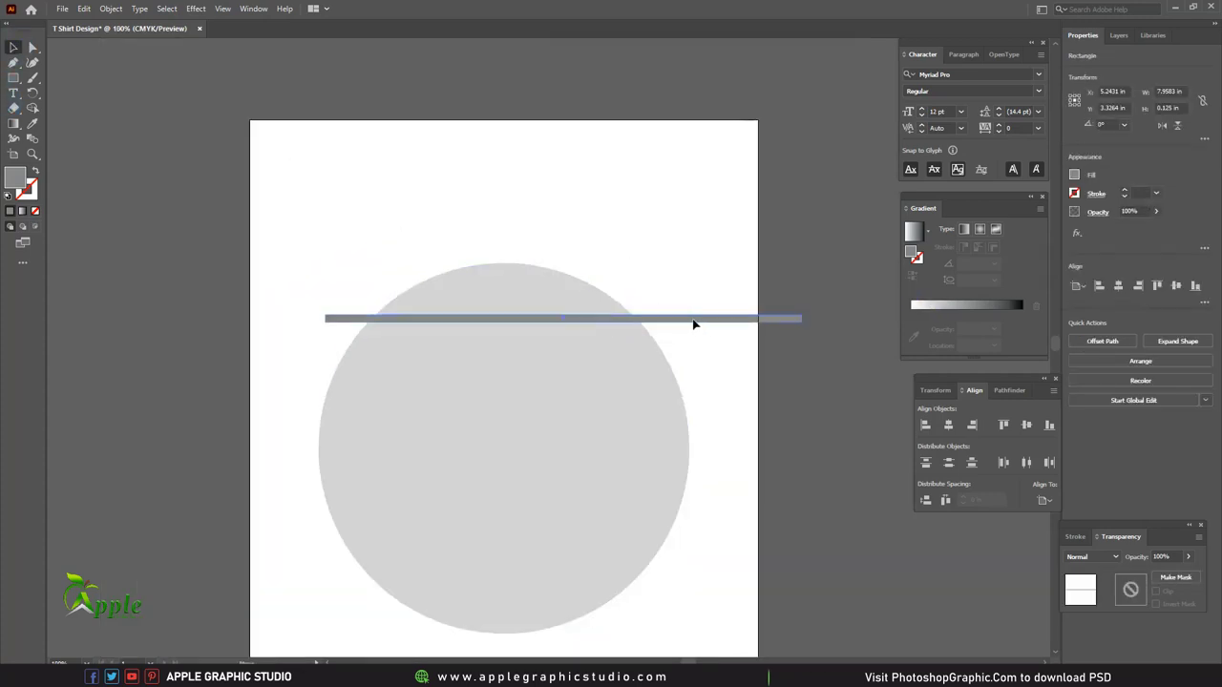
{"action": "left_click_drag", "start_coordinate": [692, 325], "coordinate": [641, 322]}
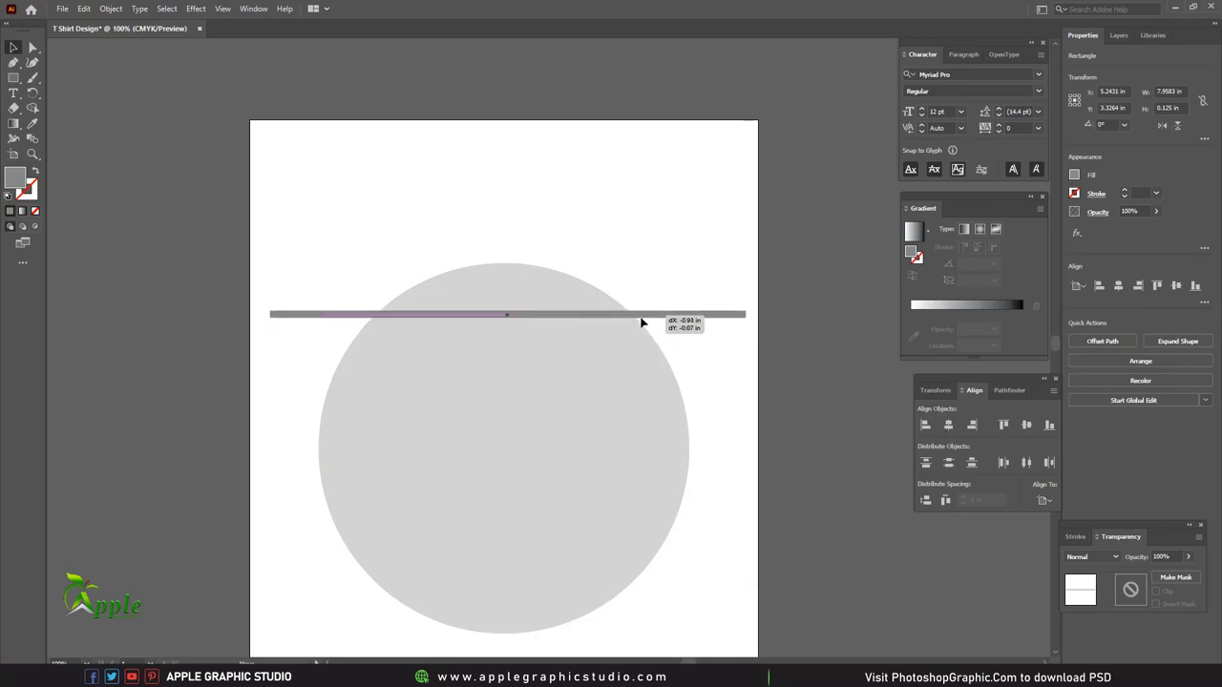
{"action": "left_click", "coordinate": [589, 370]}
{"action": "left_click", "coordinate": [593, 319]}
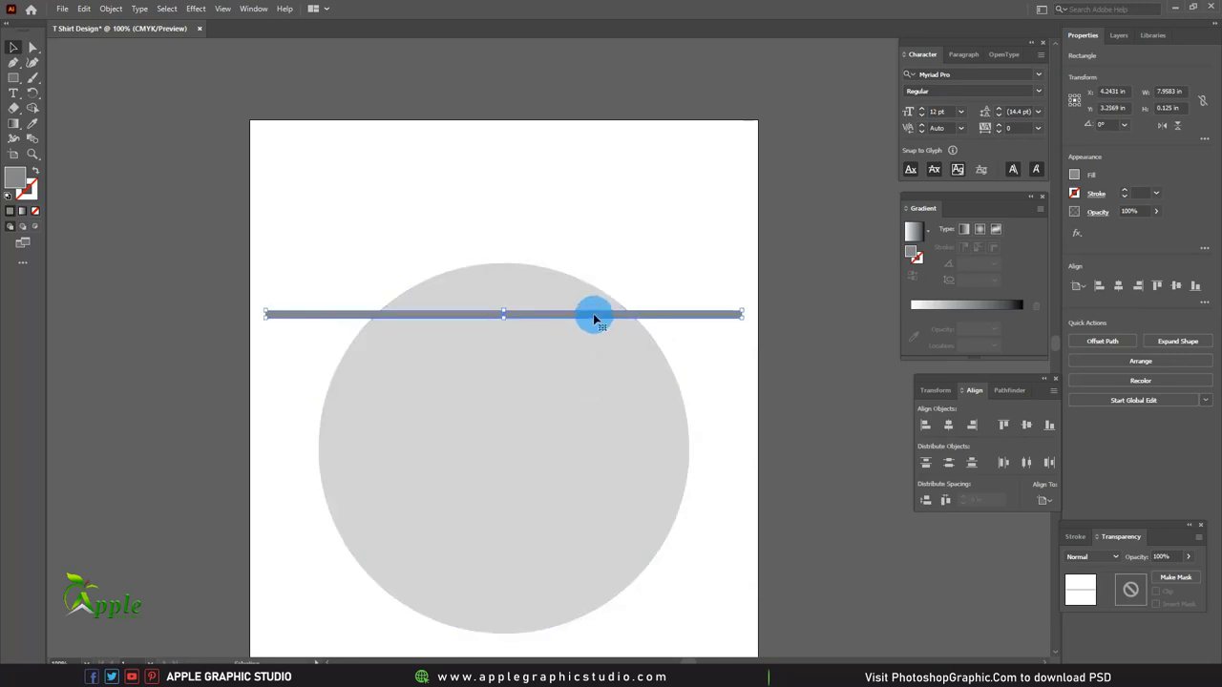
{"action": "mouse_move", "coordinate": [594, 317]}
{"action": "left_mouse_down"}
{"action": "mouse_move", "coordinate": [580, 456]}
{"action": "mouse_move", "coordinate": [605, 510]}
{"action": "mouse_move", "coordinate": [577, 526]}
{"action": "left_mouse_up"}
Shift-select all four grey bars and move them down together, centred near Y 5.625 in.
{"action": "scroll", "coordinate": [578, 503], "scroll_direction": "down", "scroll_amount": 3}
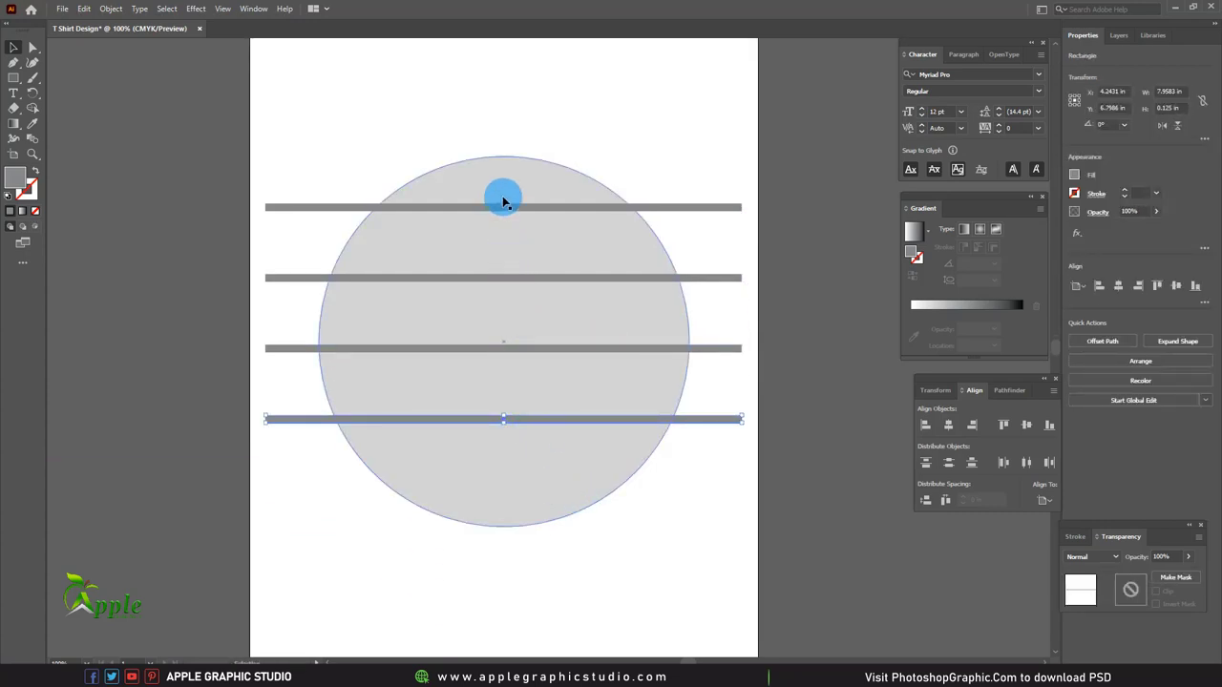
{"action": "left_click", "coordinate": [681, 206]}
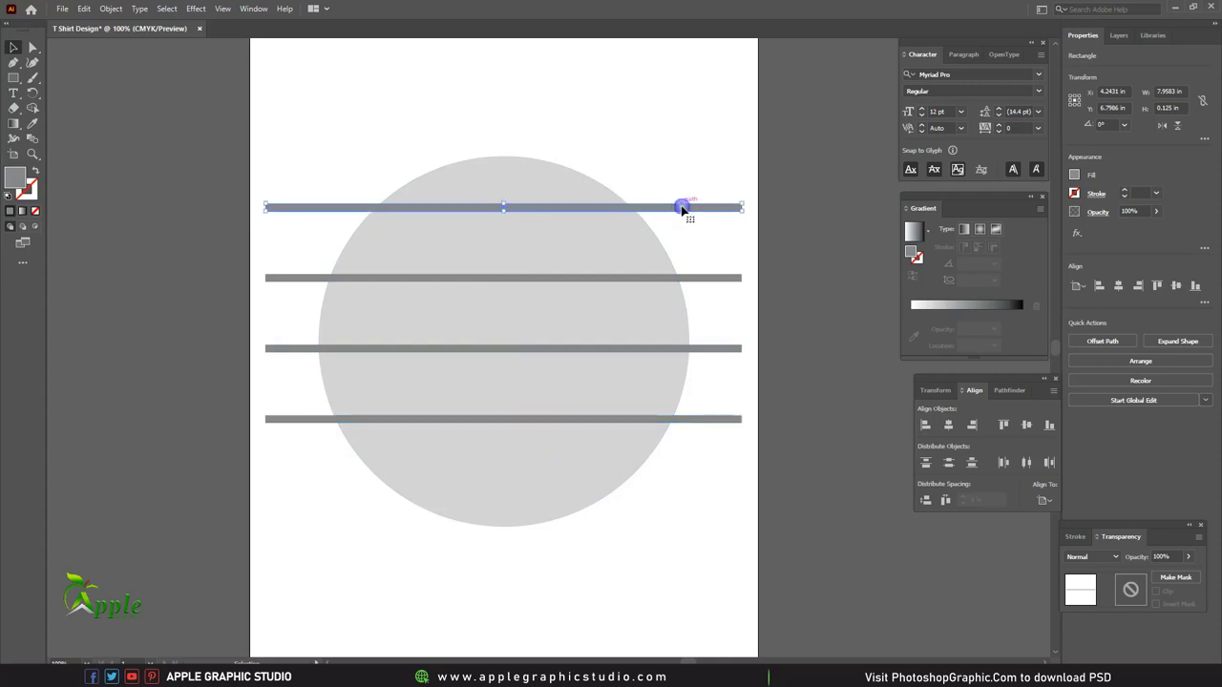
{"action": "left_click", "coordinate": [697, 279], "text": "shift"}
{"action": "left_click", "coordinate": [695, 350], "text": "shift"}
{"action": "left_click", "coordinate": [700, 420], "text": "shift"}
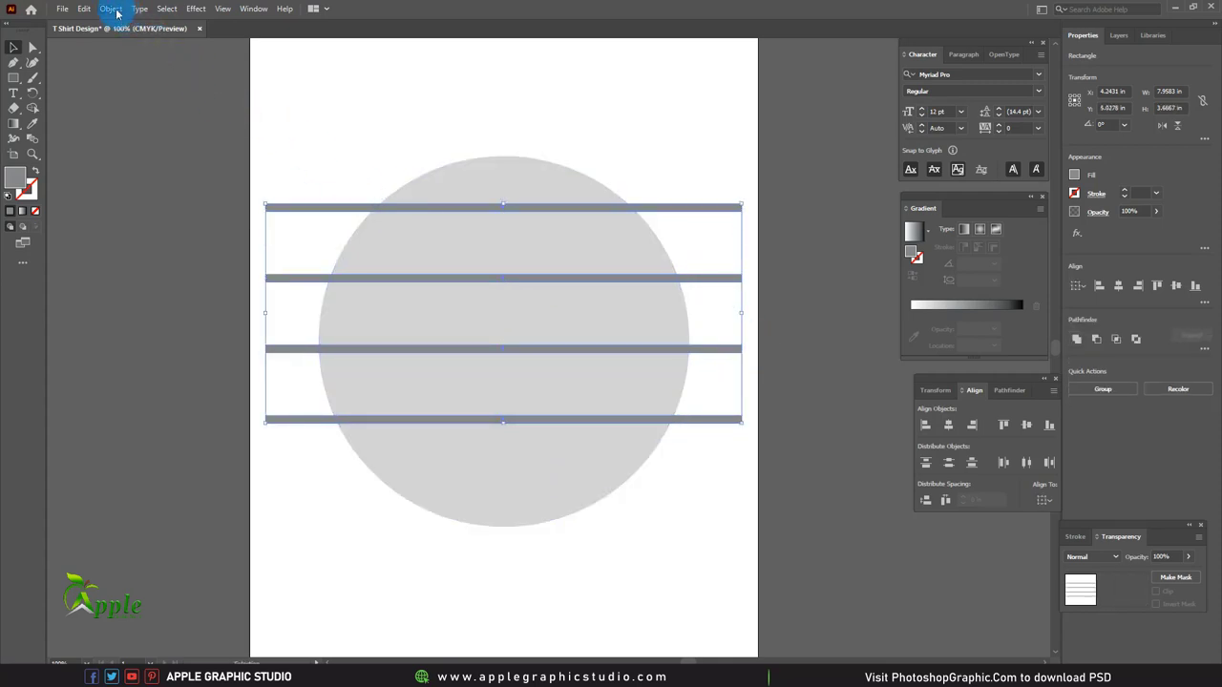
{"action": "left_click_drag", "start_coordinate": [396, 208], "coordinate": [398, 247]}
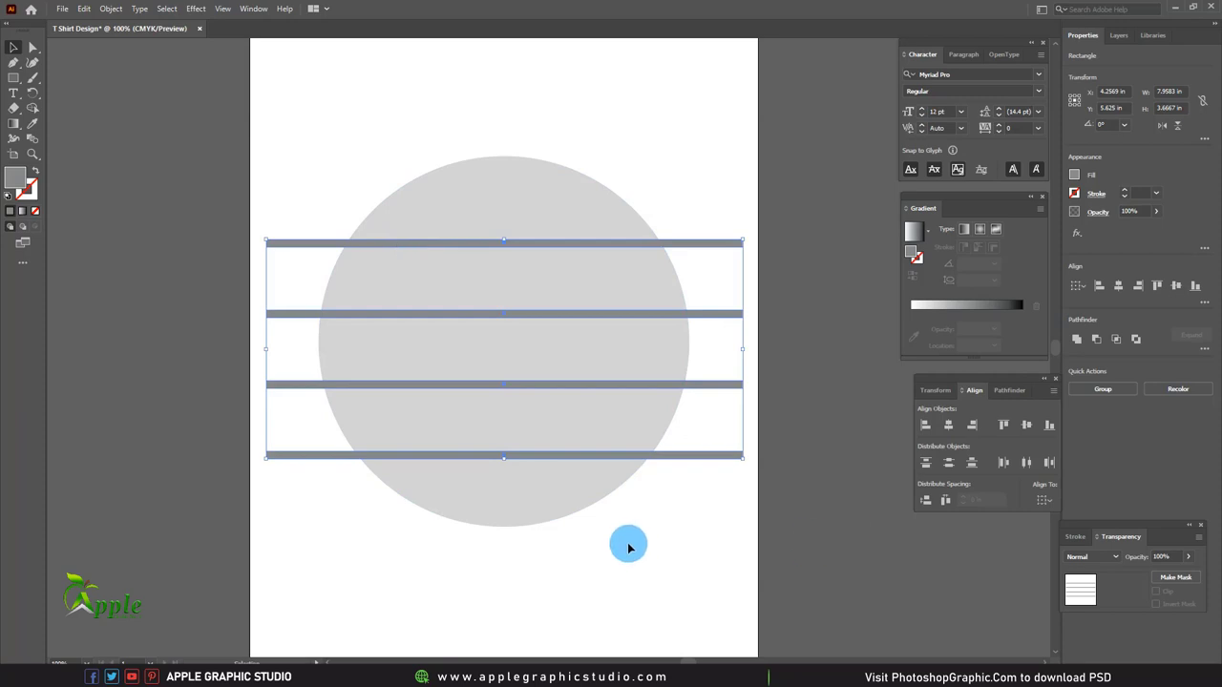
Split the circle along the four bars with the Shape Builder tool.
{"action": "left_click", "coordinate": [467, 281], "text": "shift"}
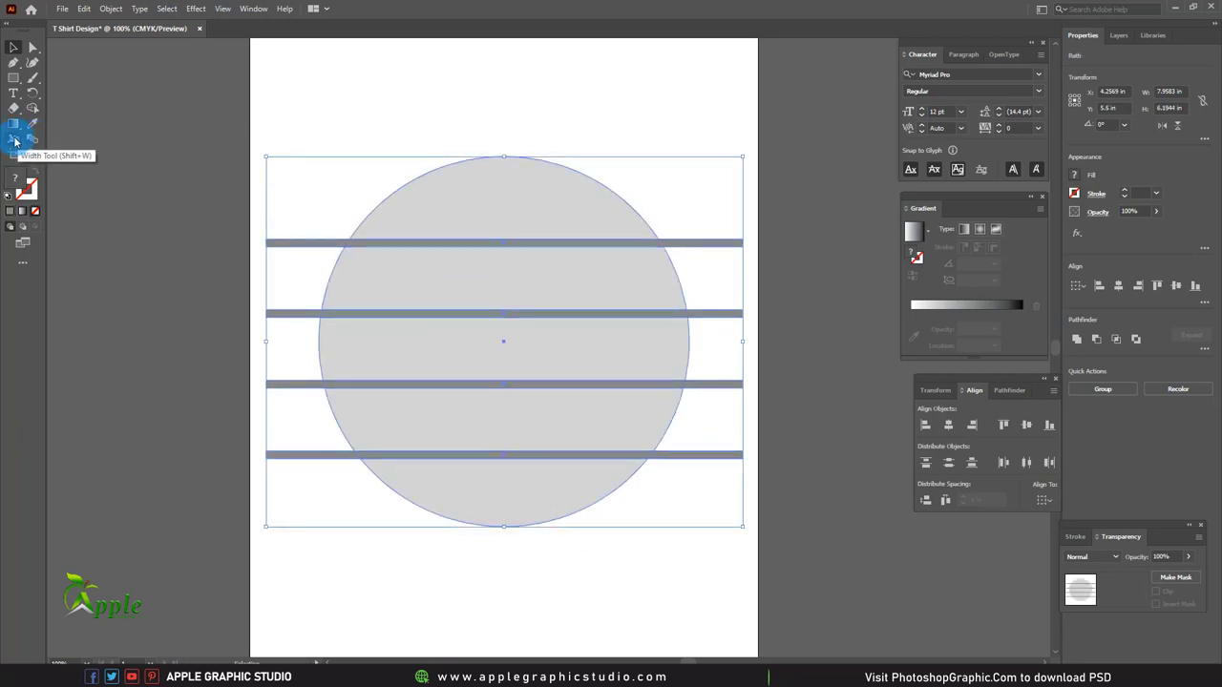
{"action": "left_click", "coordinate": [33, 113]}
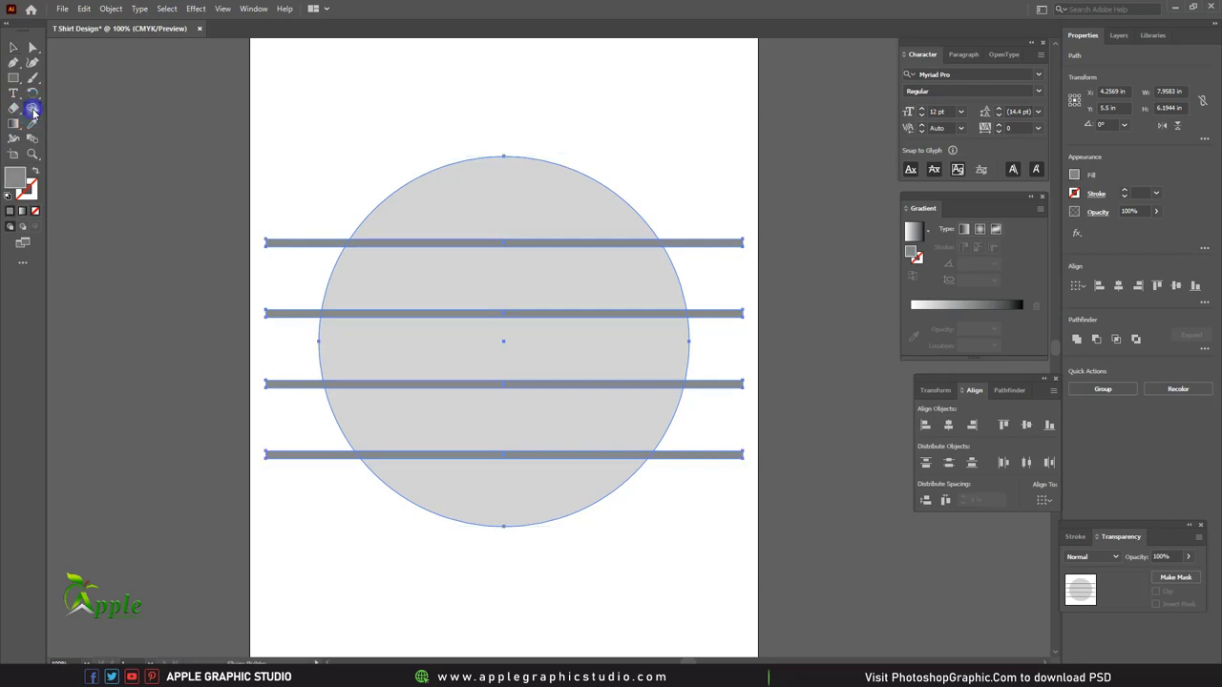
{"action": "left_click_drag", "start_coordinate": [348, 211], "coordinate": [438, 247]}
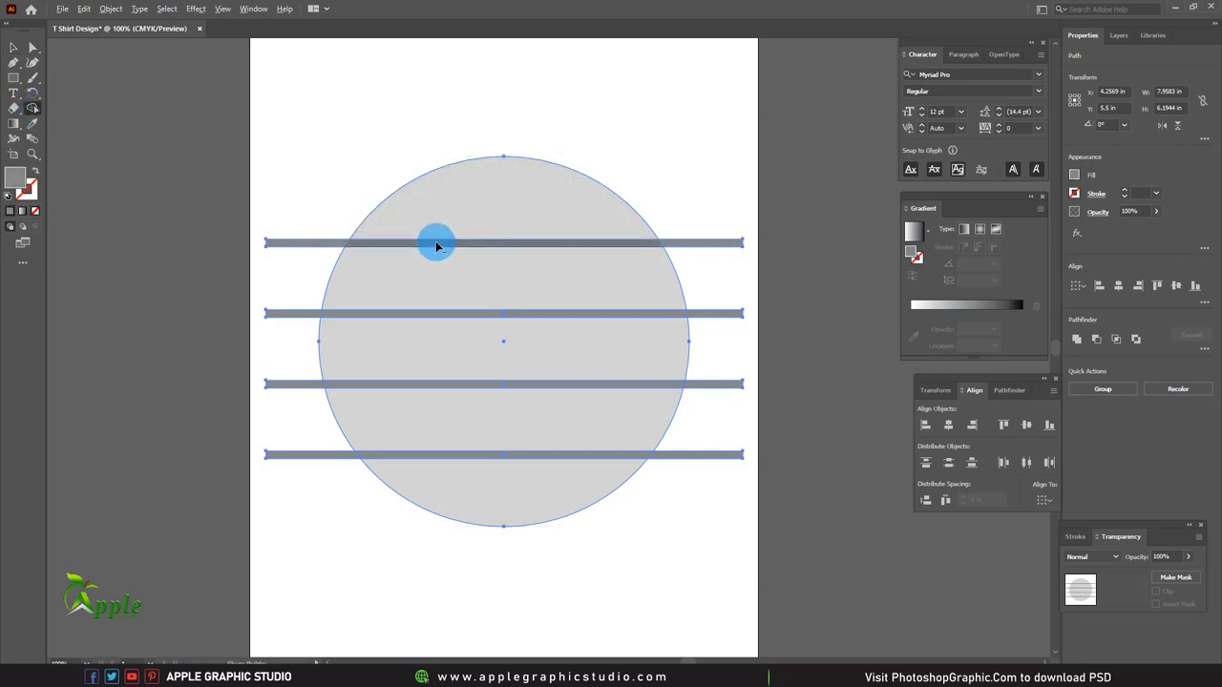
{"action": "left_click", "coordinate": [436, 246]}
{"action": "left_click_drag", "start_coordinate": [417, 314], "coordinate": [431, 388]}
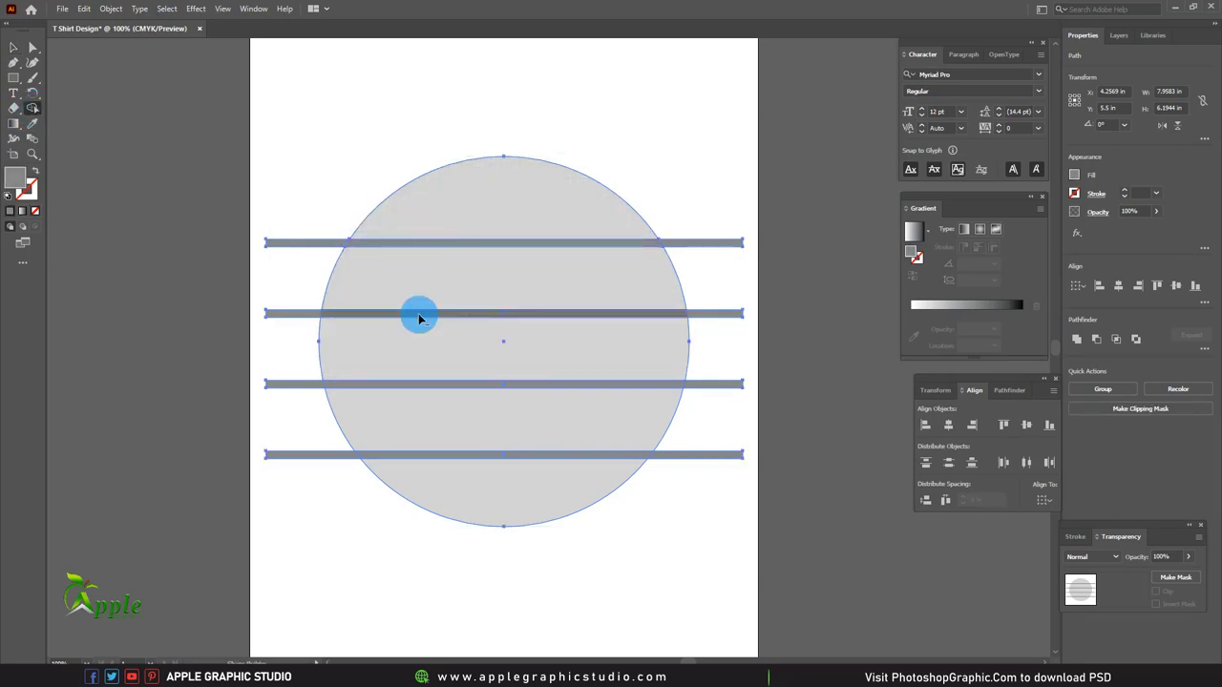
{"action": "left_click", "coordinate": [812, 346]}
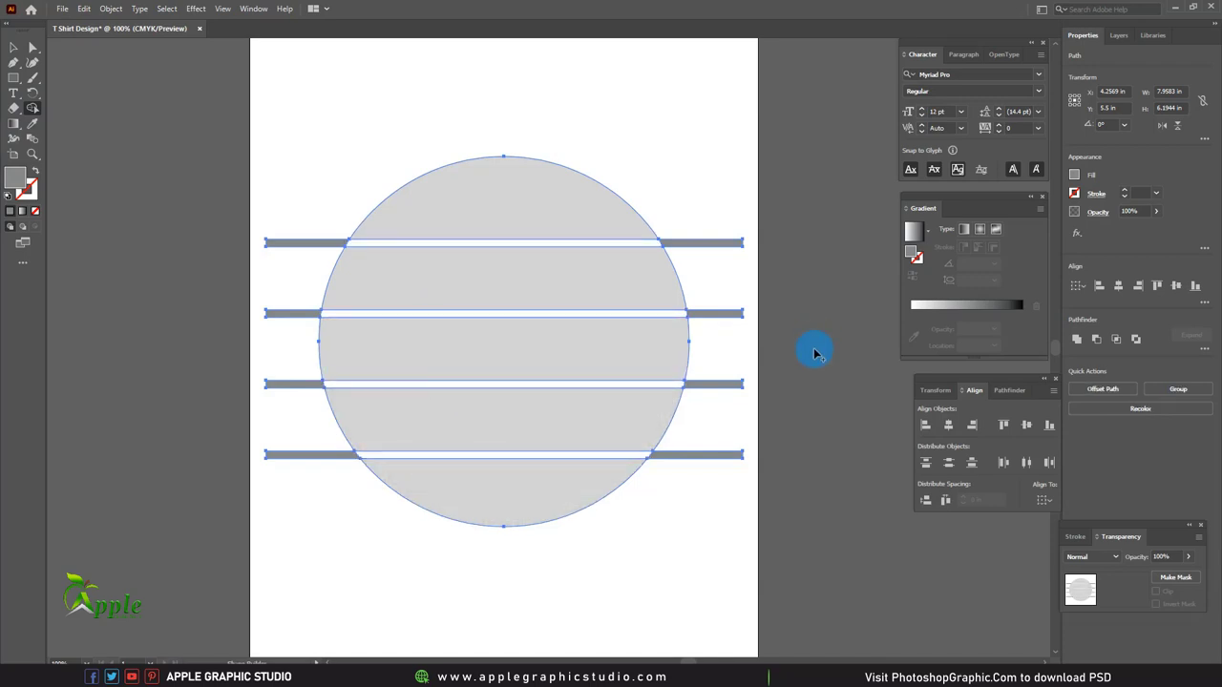
Delete the leftover bar pieces on the right and left outside the circle.
{"action": "left_click", "coordinate": [19, 46]}
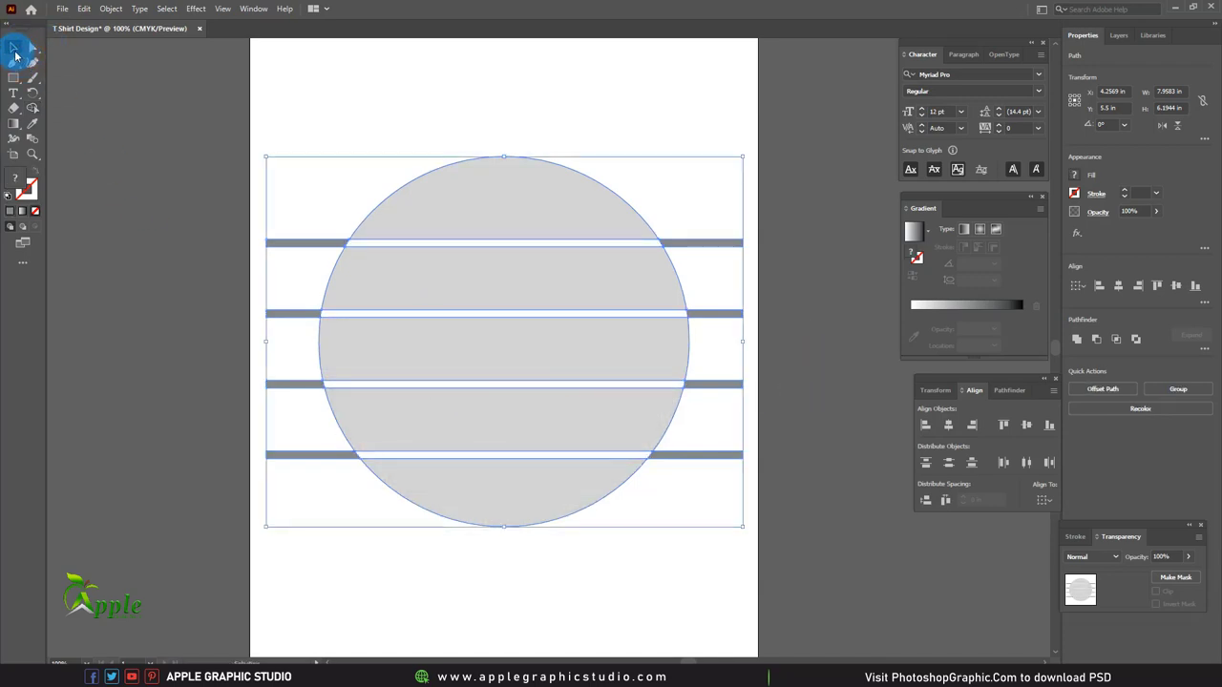
{"action": "left_click", "coordinate": [322, 80]}
{"action": "left_click", "coordinate": [722, 244]}
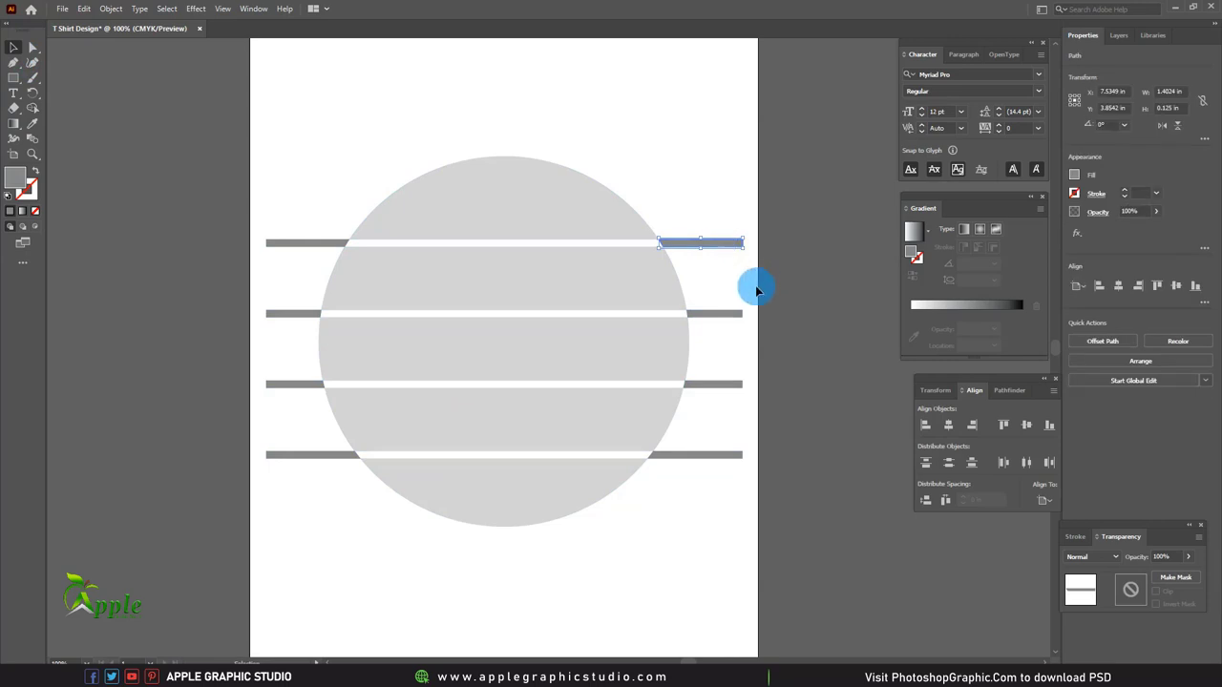
{"action": "left_click_drag", "start_coordinate": [722, 484], "coordinate": [719, 485]}
{"action": "key", "text": "Delete"}
{"action": "left_click", "coordinate": [228, 234]}
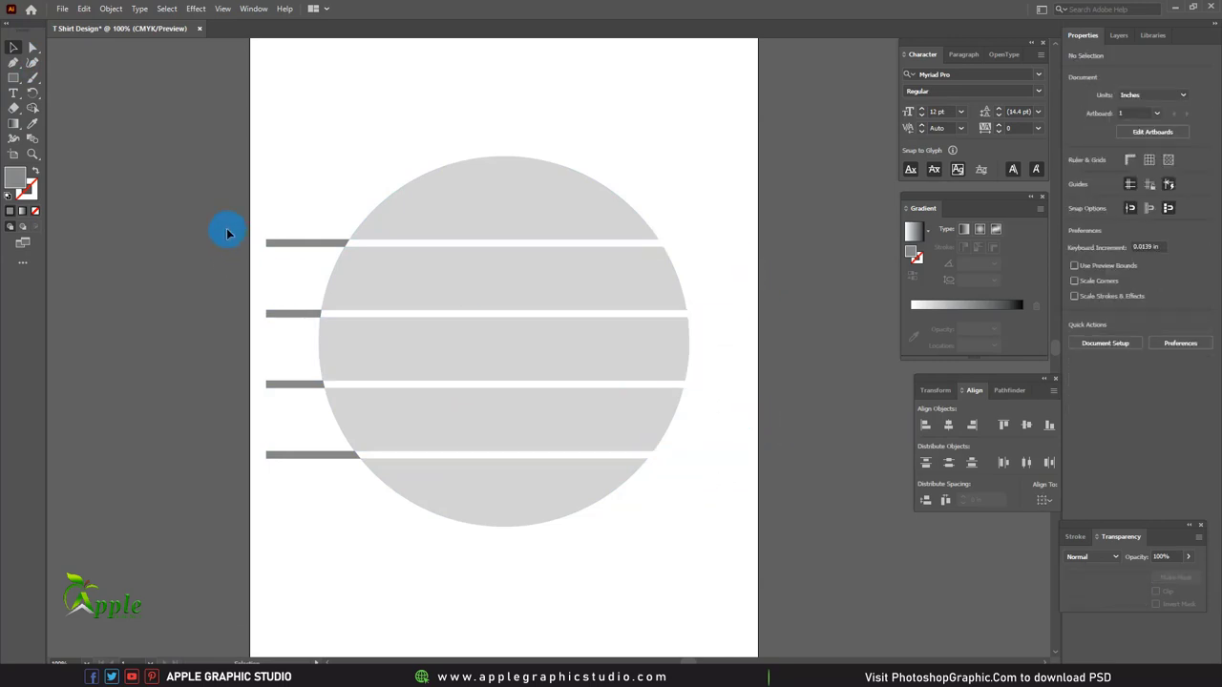
{"action": "left_click_drag", "start_coordinate": [285, 501], "coordinate": [314, 468]}
{"action": "key", "text": "Delete"}
Select individual bands to check the circle is now separate slices.
{"action": "left_click", "coordinate": [540, 287]}
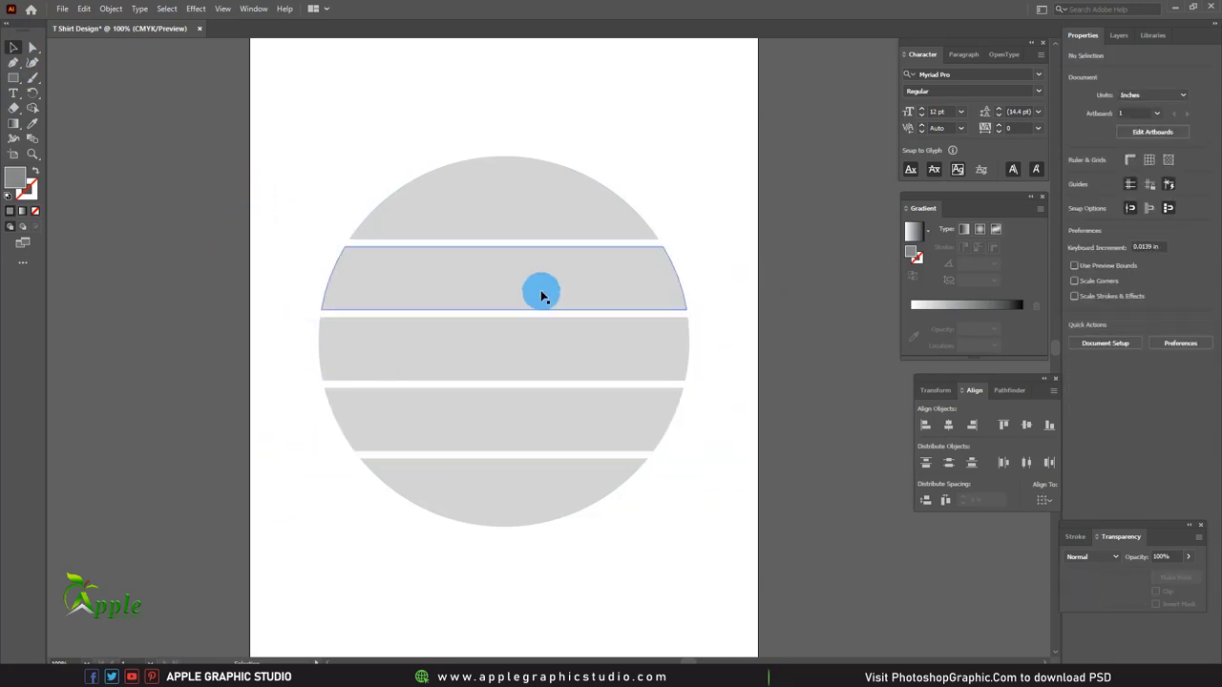
{"action": "left_click", "coordinate": [575, 333]}
{"action": "left_click", "coordinate": [525, 202]}
{"action": "left_click", "coordinate": [543, 559]}
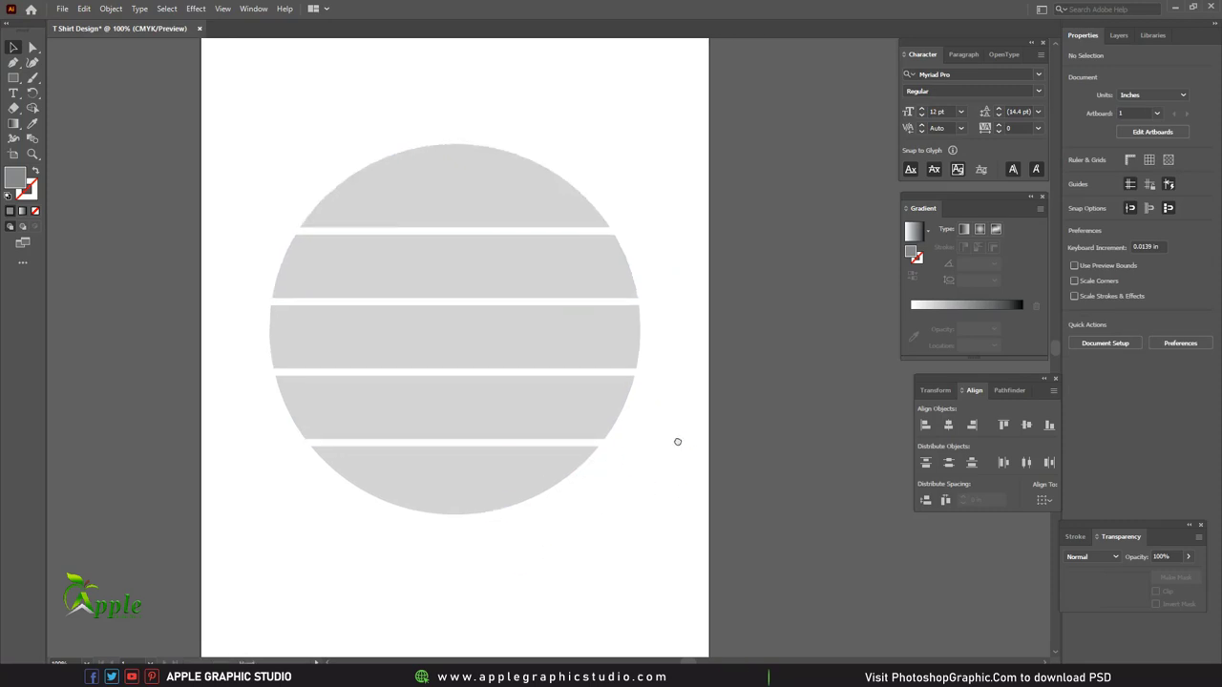
Fill the top cap of the disc with a dark red-brown.
{"action": "left_click", "coordinate": [409, 200]}
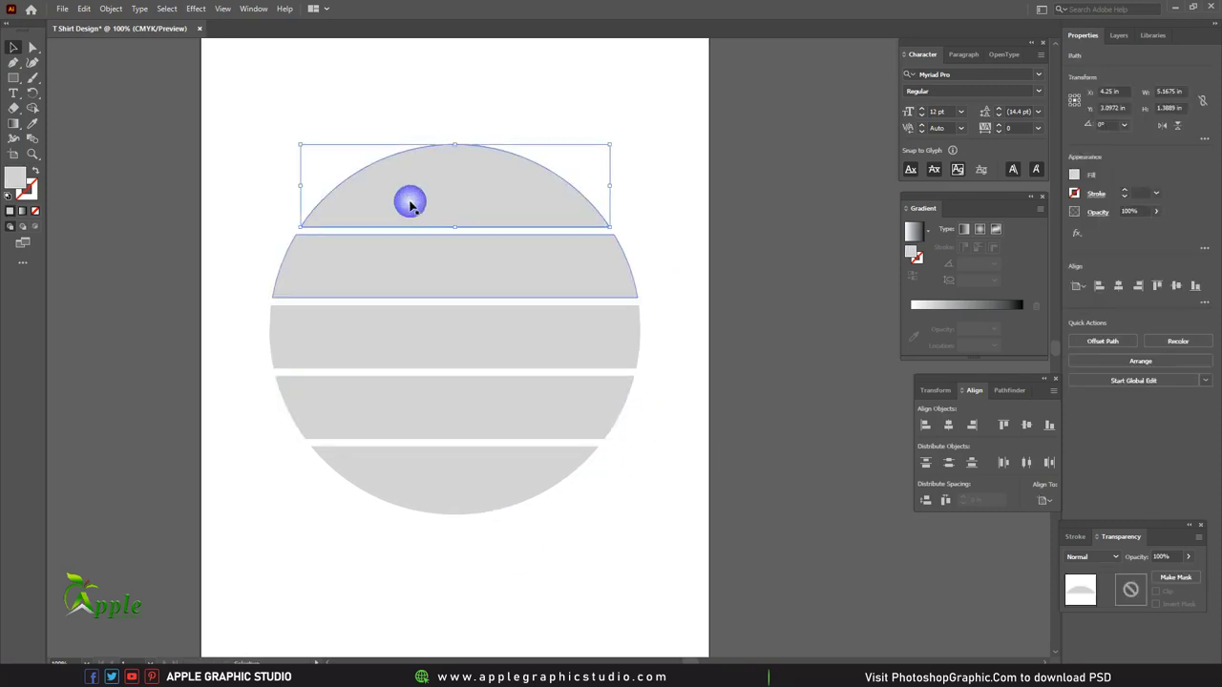
{"action": "double_click", "coordinate": [11, 177]}
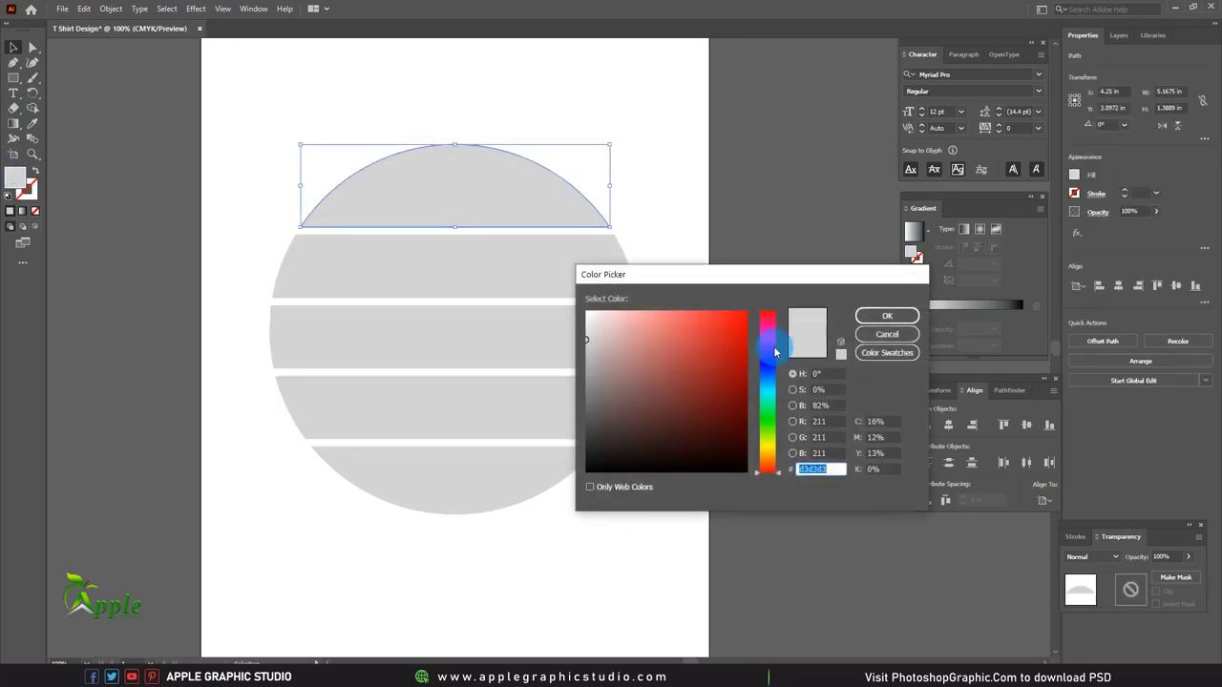
{"action": "left_click_drag", "start_coordinate": [730, 341], "coordinate": [682, 392]}
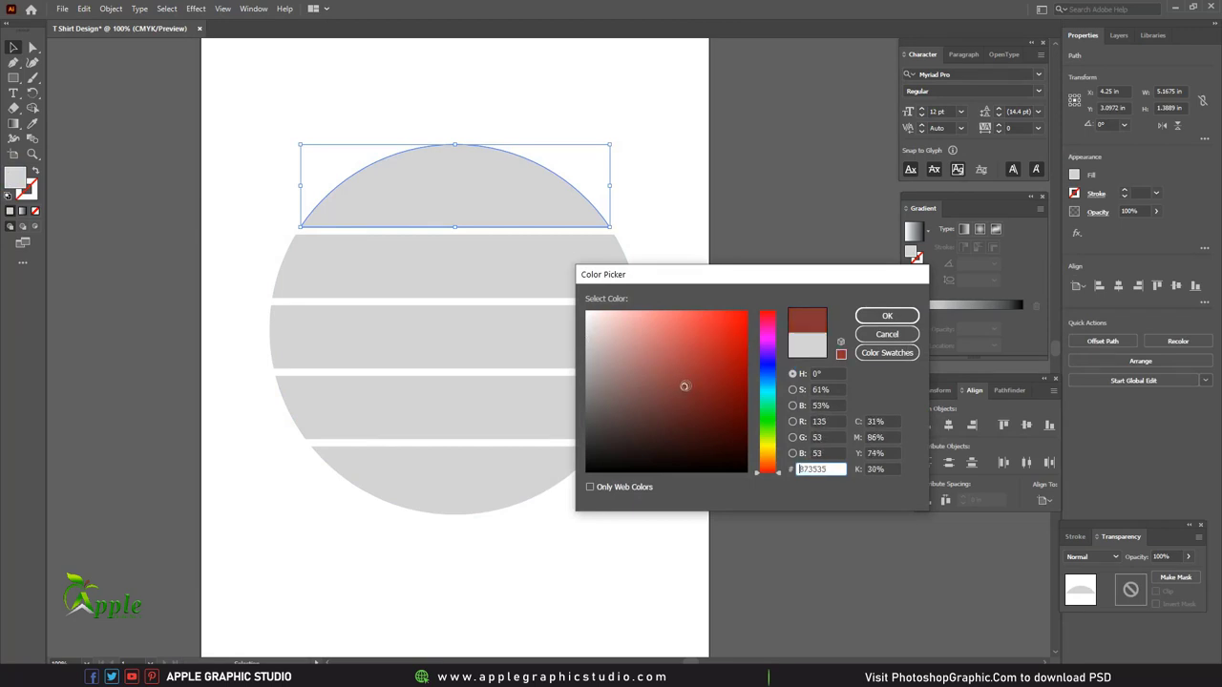
{"action": "left_click", "coordinate": [891, 315]}
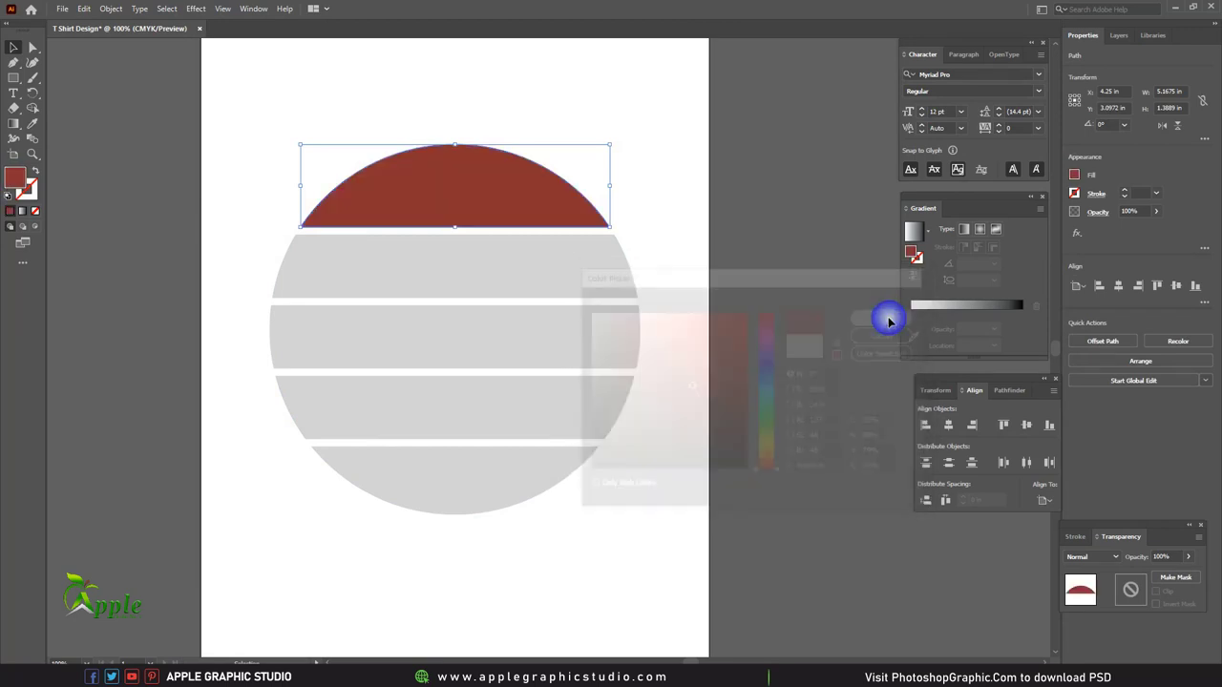
{"action": "double_click", "coordinate": [17, 185]}
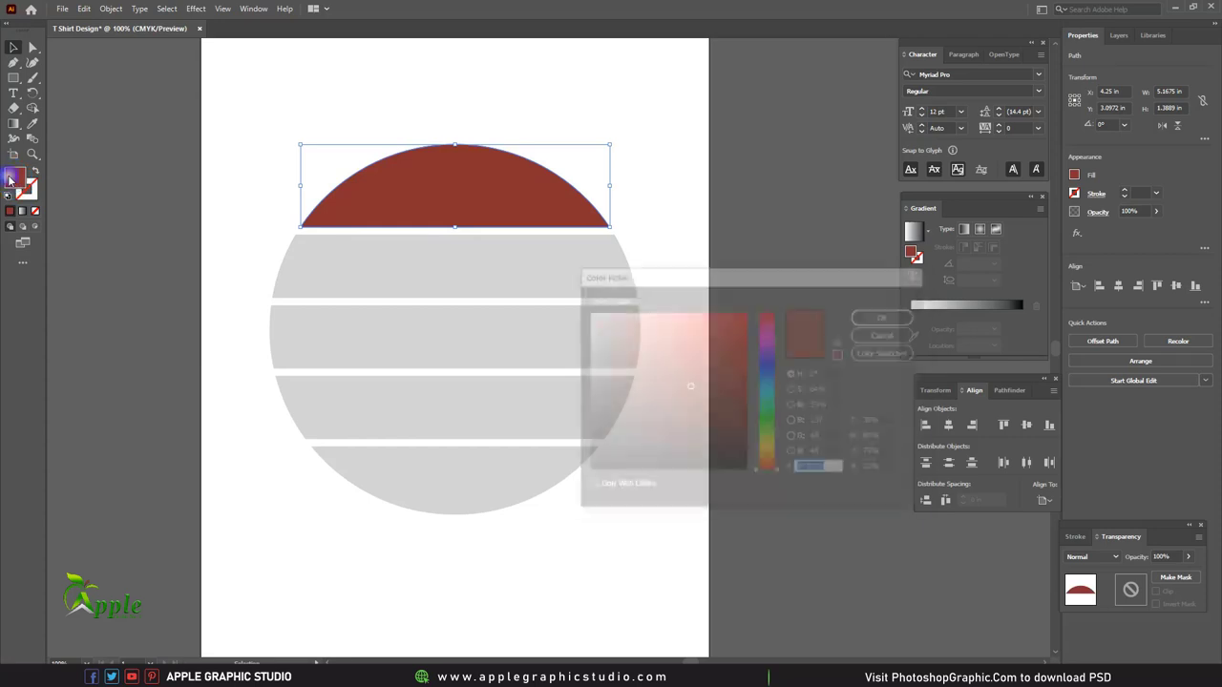
{"action": "left_click", "coordinate": [876, 318]}
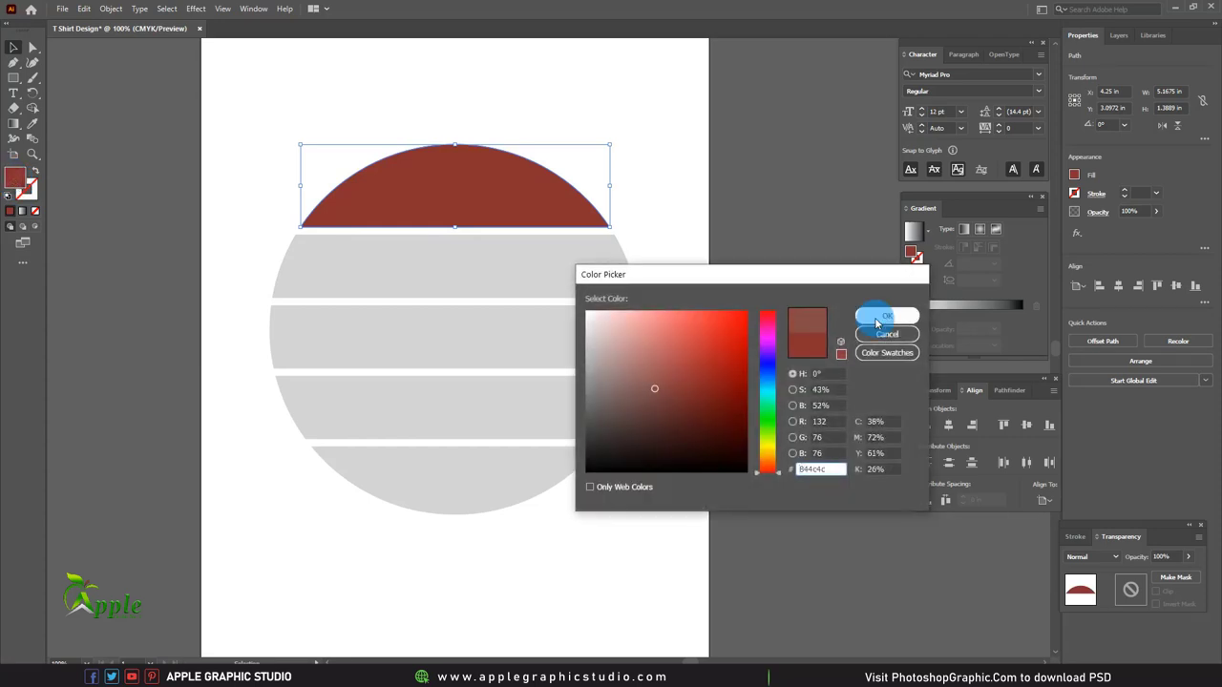
{"action": "double_click", "coordinate": [17, 175]}
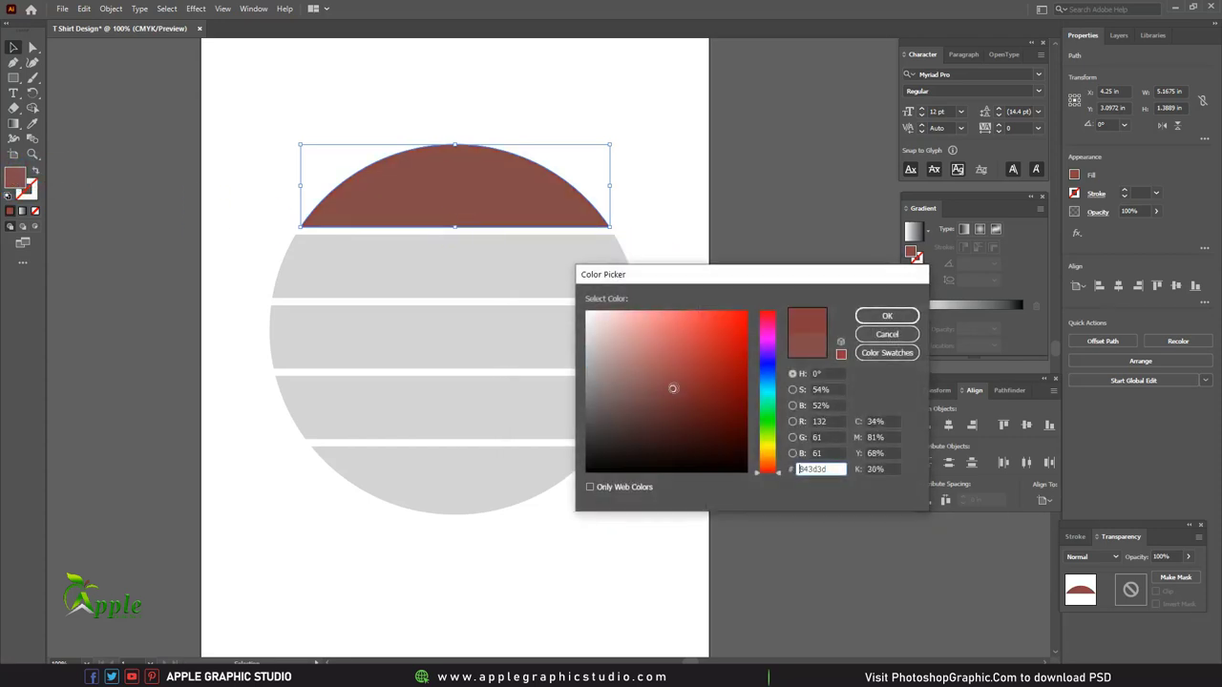
{"action": "left_click", "coordinate": [884, 316]}
Fill the second stripe with orange.
{"action": "left_click", "coordinate": [510, 292]}
{"action": "double_click", "coordinate": [14, 178]}
{"action": "left_click_drag", "start_coordinate": [731, 280], "coordinate": [812, 185]}
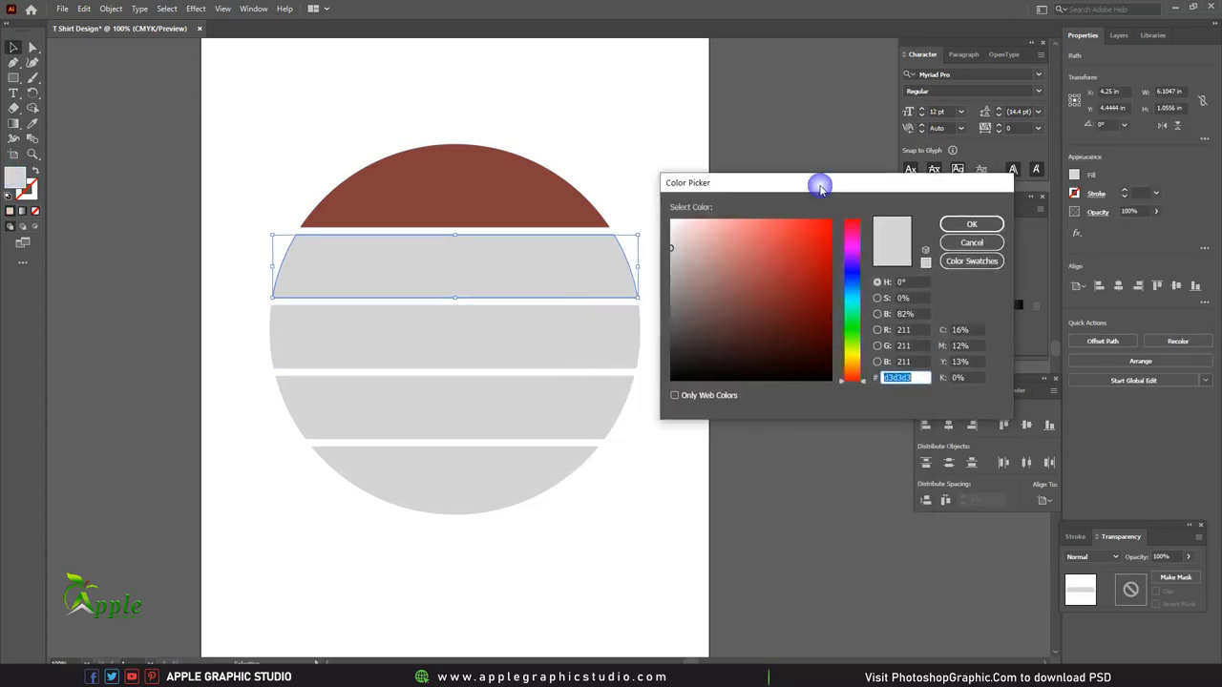
{"action": "left_click", "coordinate": [856, 366]}
{"action": "left_click", "coordinate": [782, 291]}
{"action": "left_click", "coordinate": [970, 223]}
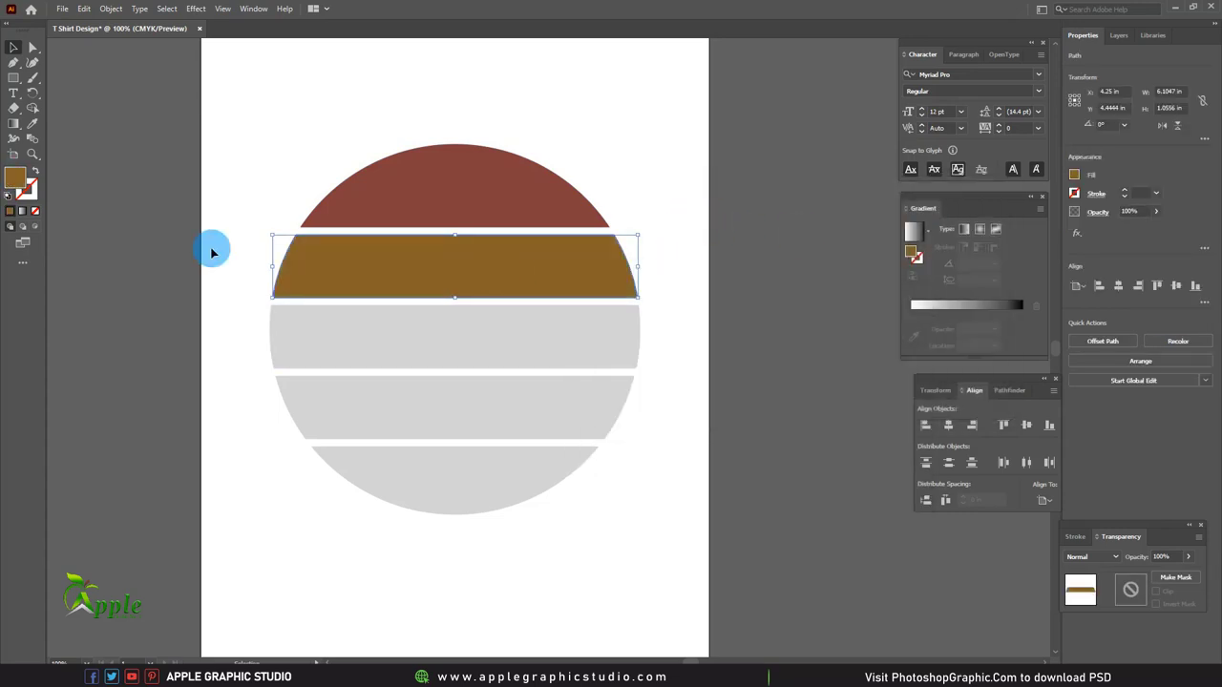
{"action": "double_click", "coordinate": [15, 177]}
{"action": "left_click_drag", "start_coordinate": [796, 327], "coordinate": [785, 262]}
{"action": "left_click", "coordinate": [950, 227]}
Fill the third stripe light cream and the fourth stripe dark teal.
{"action": "left_click", "coordinate": [529, 330]}
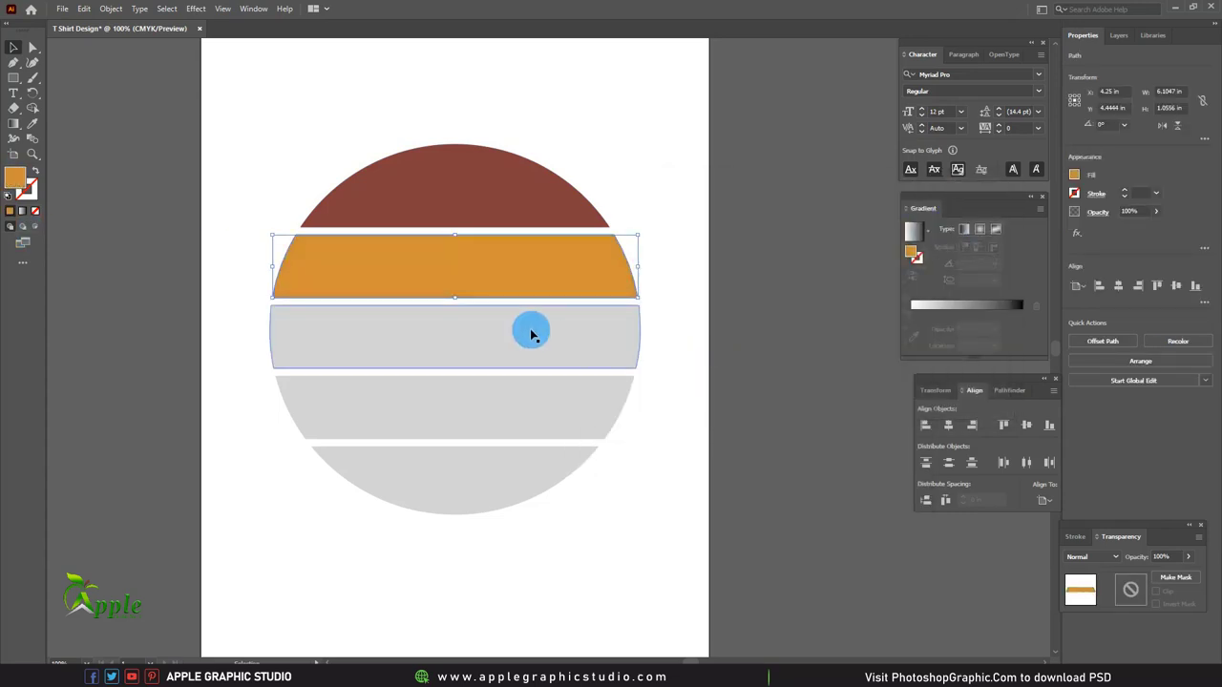
{"action": "double_click", "coordinate": [16, 181]}
{"action": "left_click_drag", "start_coordinate": [699, 282], "coordinate": [685, 206]}
{"action": "left_click", "coordinate": [970, 224]}
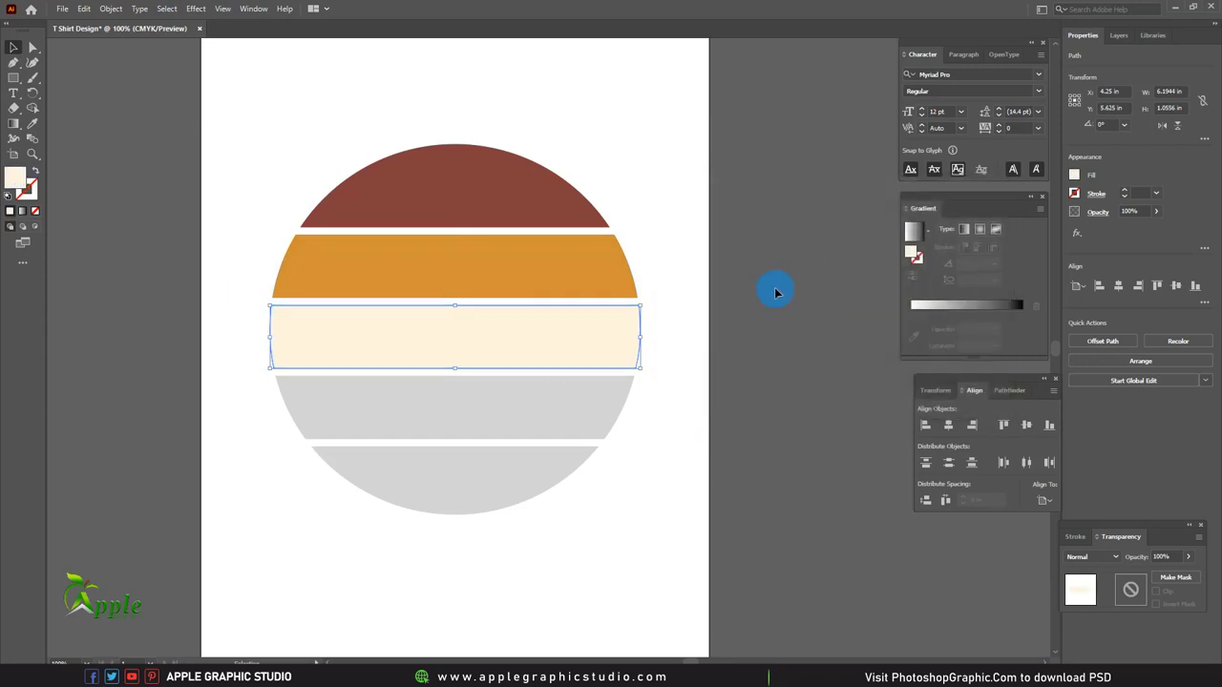
{"action": "left_click", "coordinate": [625, 425]}
{"action": "double_click", "coordinate": [18, 176]}
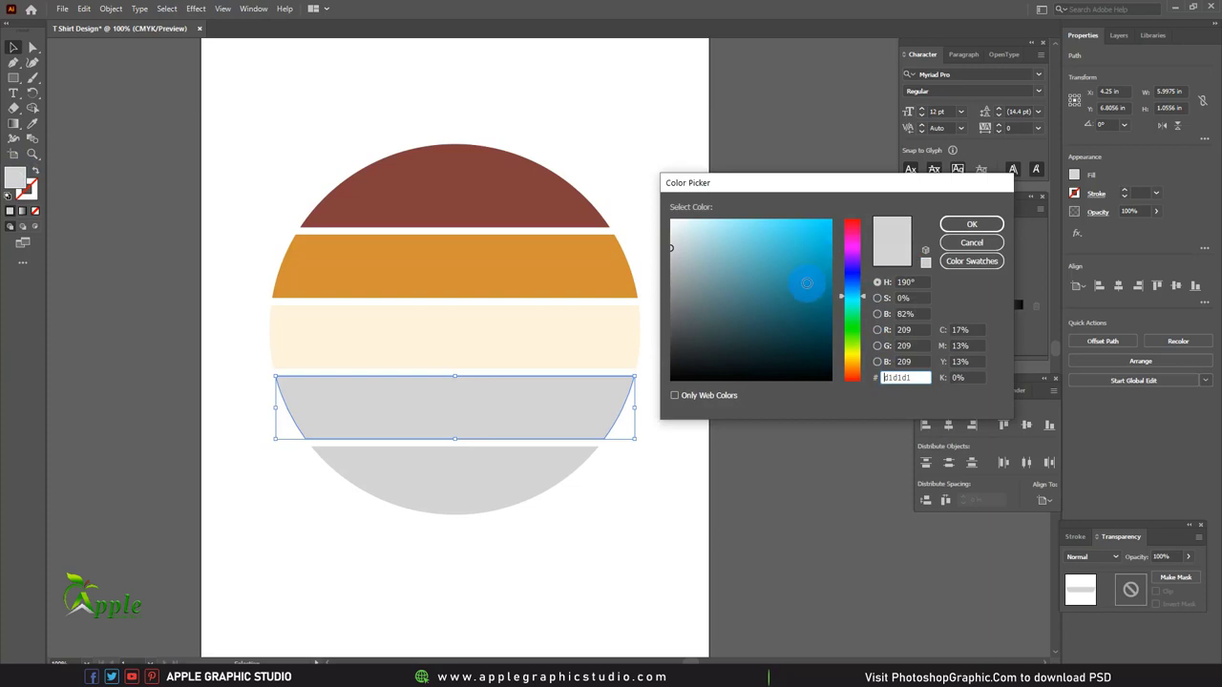
{"action": "left_click", "coordinate": [807, 282]}
{"action": "left_click", "coordinate": [971, 223]}
Eyedrop the teal onto the bottom stripe, then lighten it to a light teal.
{"action": "left_click", "coordinate": [496, 474]}
{"action": "double_click", "coordinate": [17, 181]}
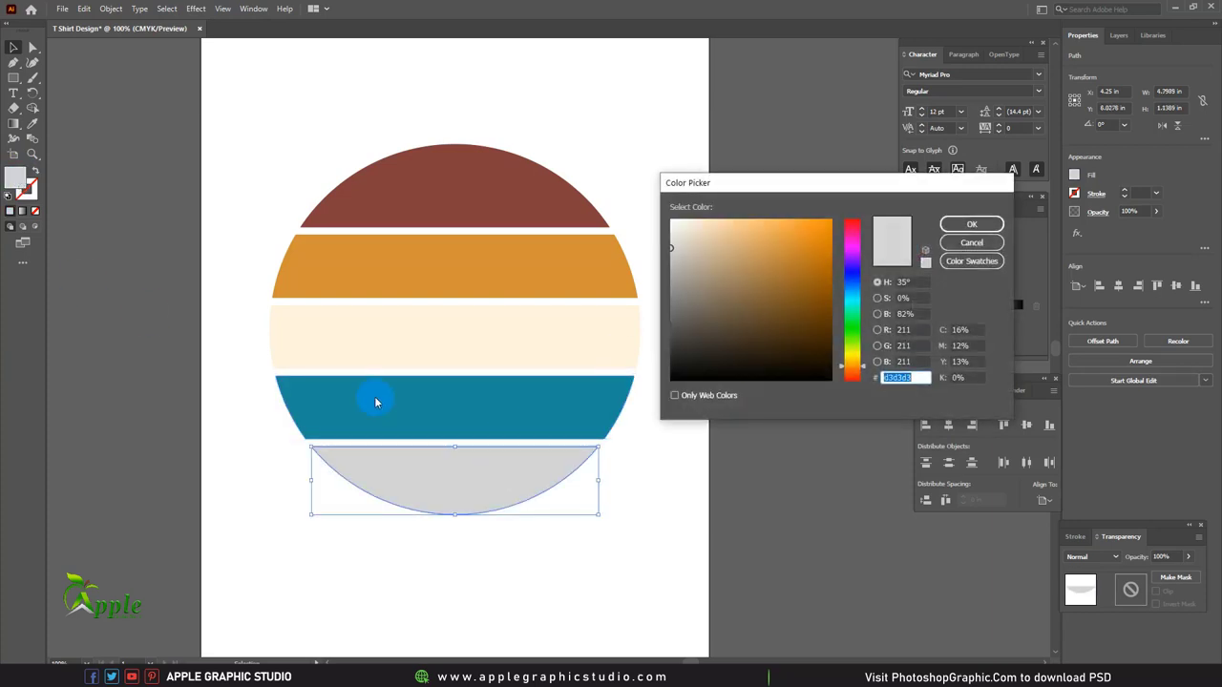
{"action": "key", "text": "Escape"}
{"action": "left_click", "coordinate": [32, 124]}
{"action": "left_click", "coordinate": [463, 417]}
{"action": "key", "text": "v"}
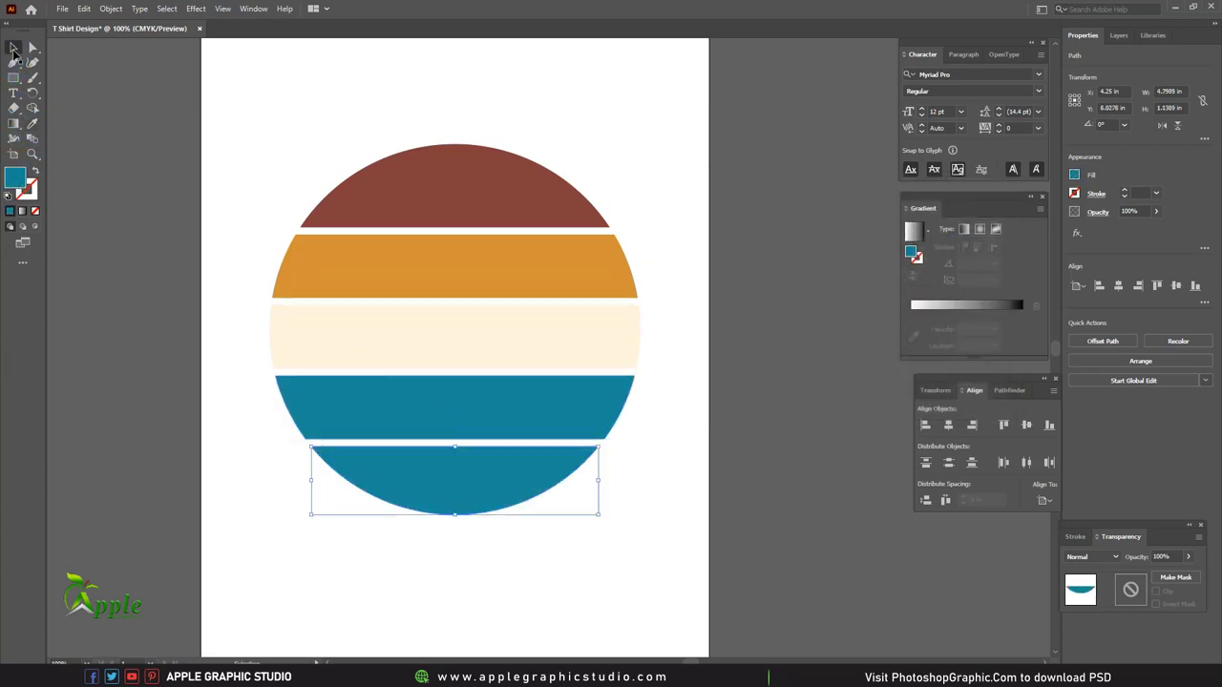
{"action": "double_click", "coordinate": [17, 182]}
{"action": "left_click", "coordinate": [971, 223]}
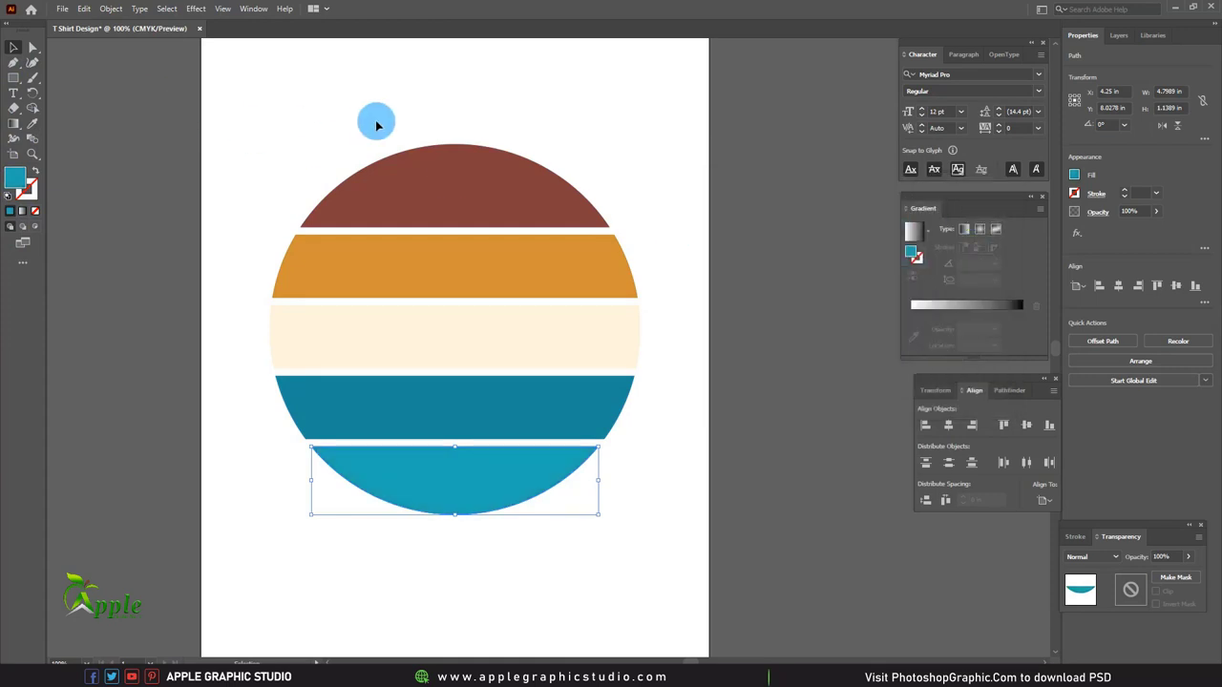
{"action": "left_click", "coordinate": [710, 482]}
{"action": "key", "text": "ctrl+minus"}
{"action": "left_click", "coordinate": [469, 353]}
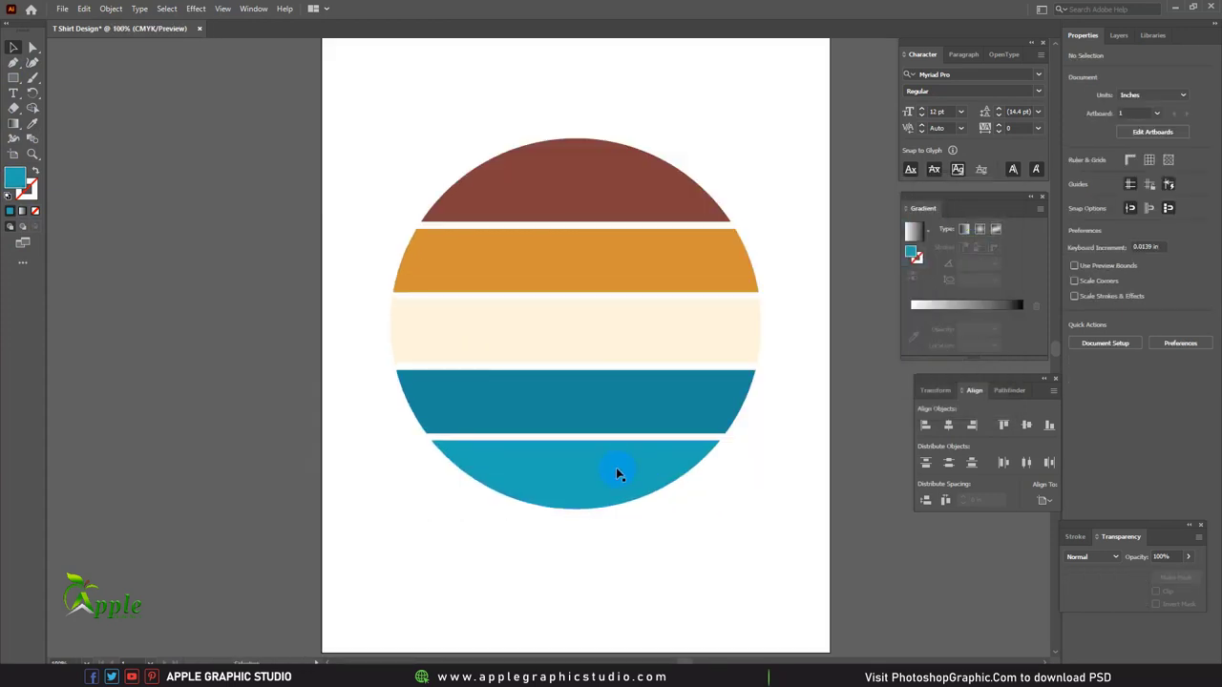
{"action": "key", "text": "ctrl+minus"}
{"action": "mouse_move", "coordinate": [715, 411]}
{"action": "left_mouse_down"}
{"action": "mouse_move", "coordinate": [488, 447]}
{"action": "mouse_move", "coordinate": [566, 430]}
{"action": "left_mouse_up"}
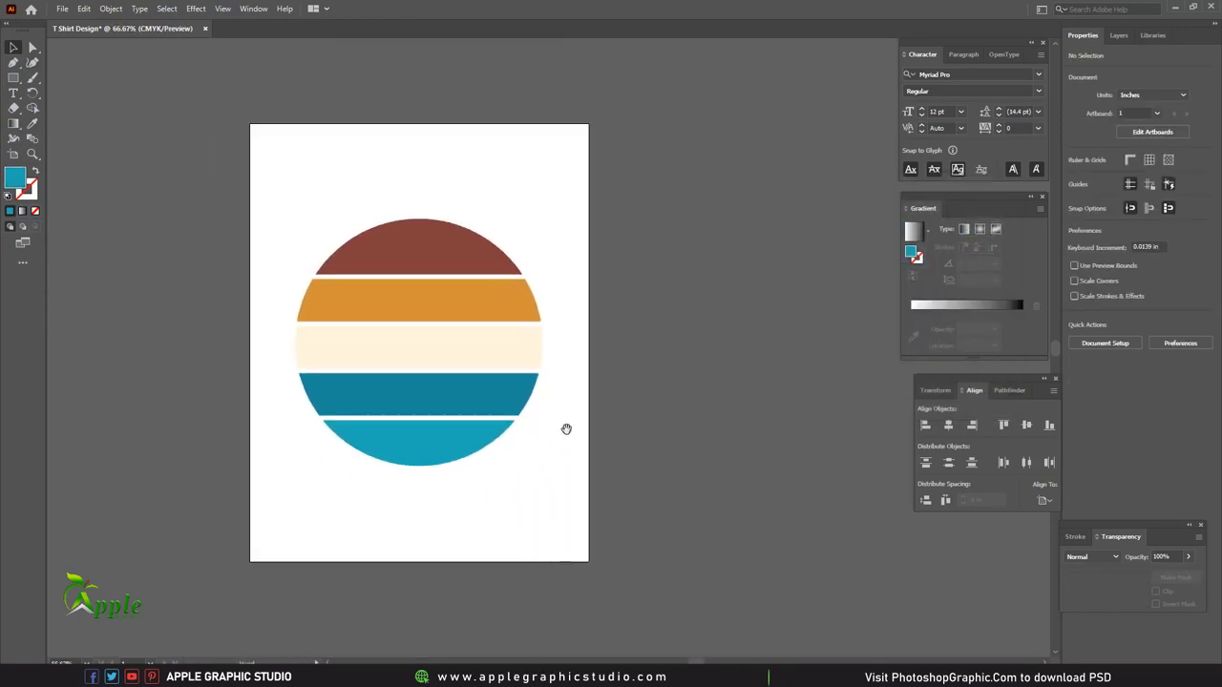
Preview the horse JPG from the desktop in Windows Photo Viewer, then drag it into Illustrator.
{"action": "left_click", "coordinate": [1184, 6]}
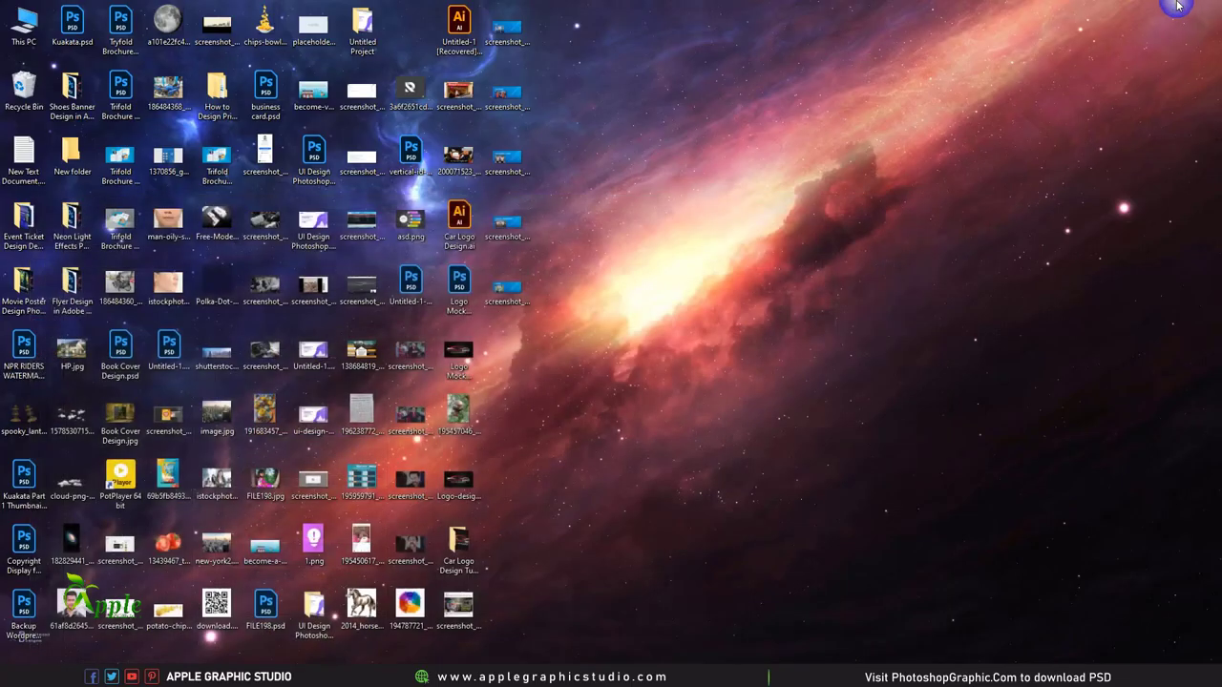
{"action": "double_click", "coordinate": [361, 615]}
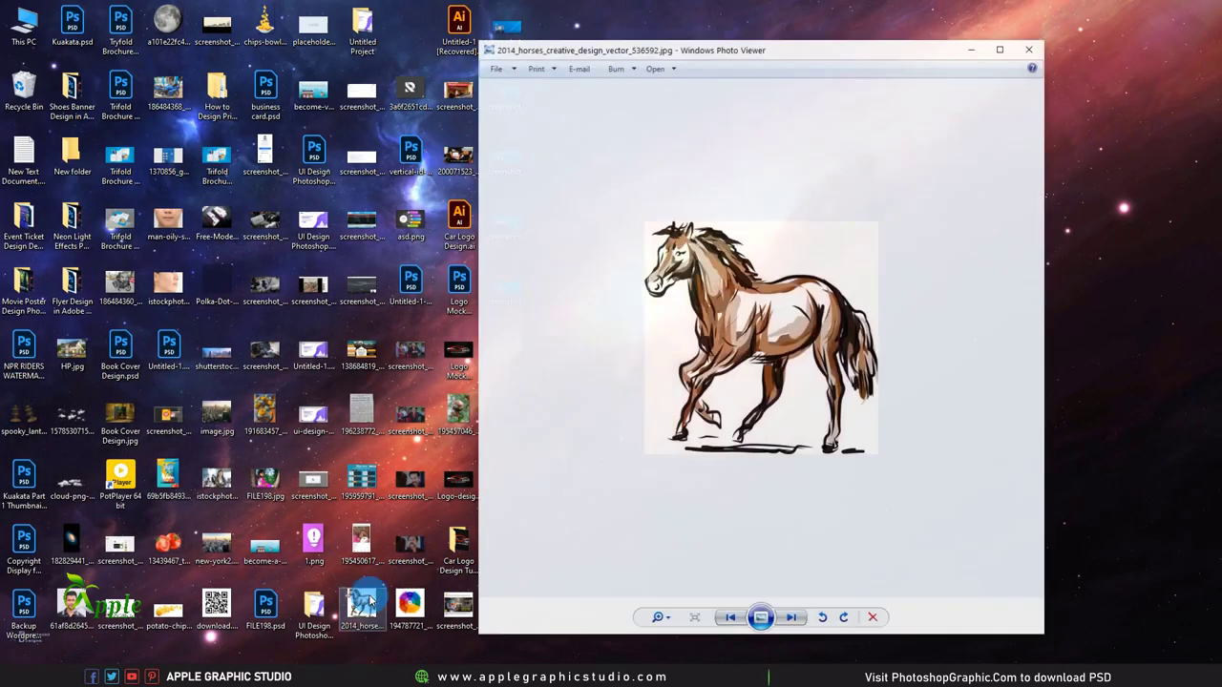
{"action": "left_click", "coordinate": [1033, 47]}
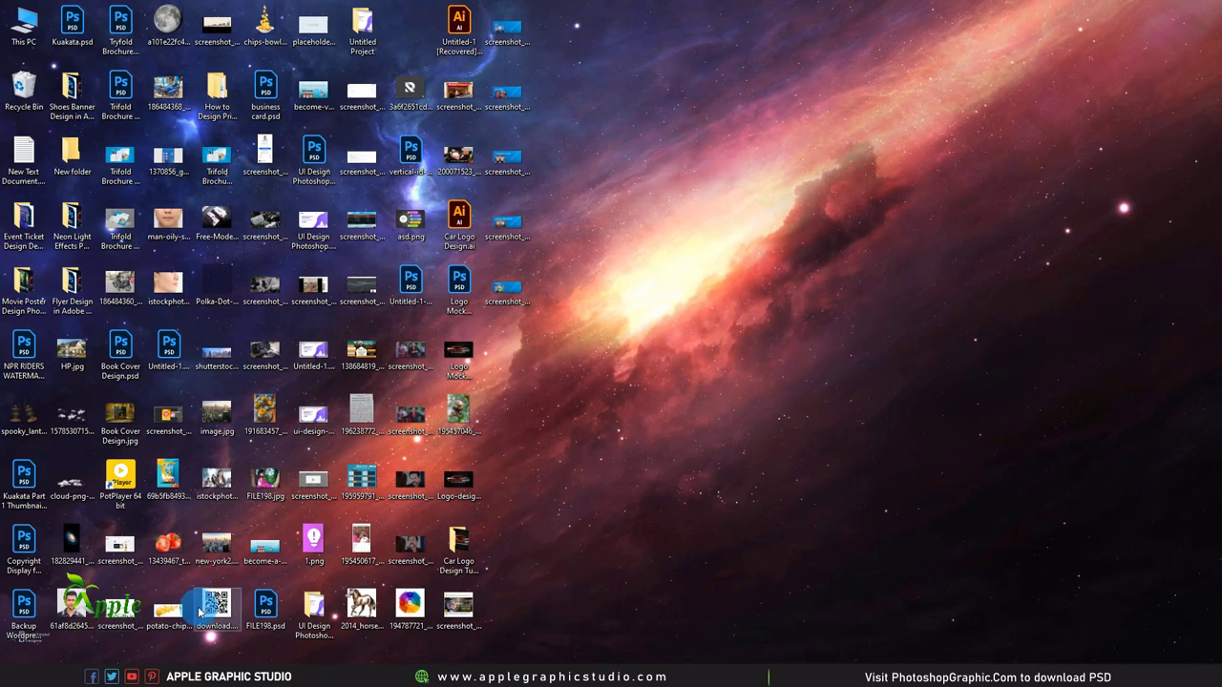
{"action": "mouse_move", "coordinate": [361, 611]}
{"action": "left_mouse_down"}
{"action": "mouse_move", "coordinate": [124, 659]}
{"action": "mouse_move", "coordinate": [382, 170]}
{"action": "left_mouse_up"}
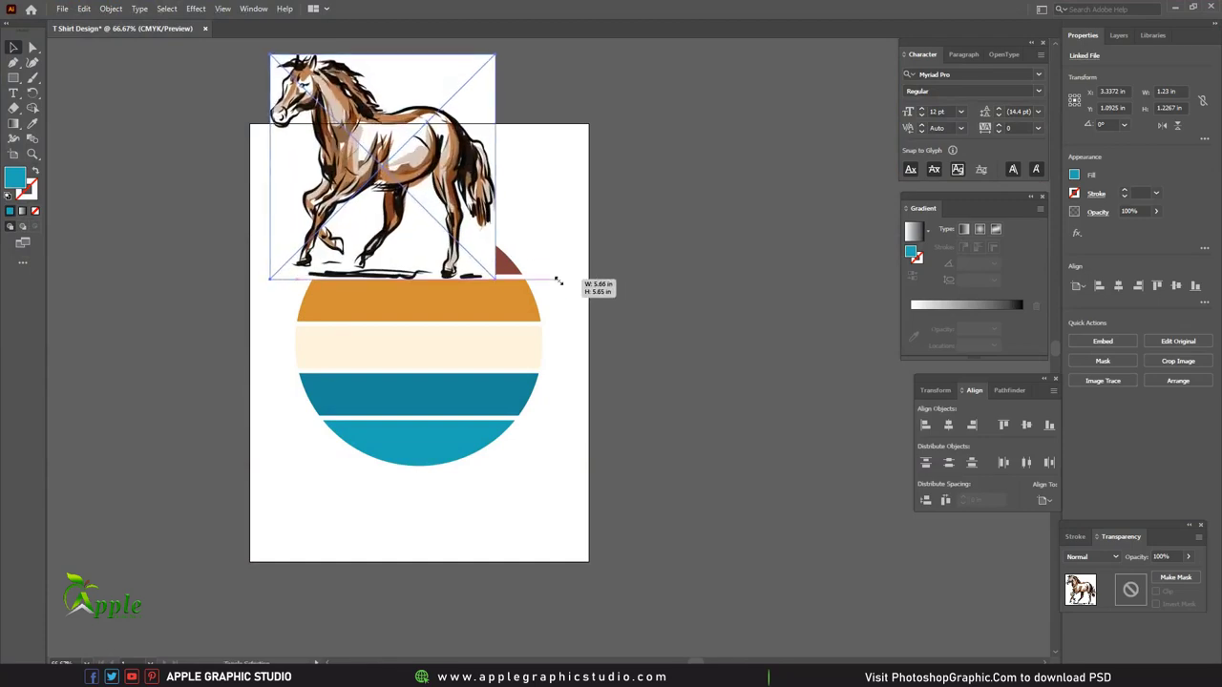
Enlarge the horse image over the circle's lower half and open the Image Trace panel.
{"action": "left_click_drag", "start_coordinate": [404, 188], "coordinate": [575, 287]}
{"action": "left_click_drag", "start_coordinate": [416, 134], "coordinate": [490, 287]}
{"action": "left_click_drag", "start_coordinate": [409, 401], "coordinate": [433, 438]}
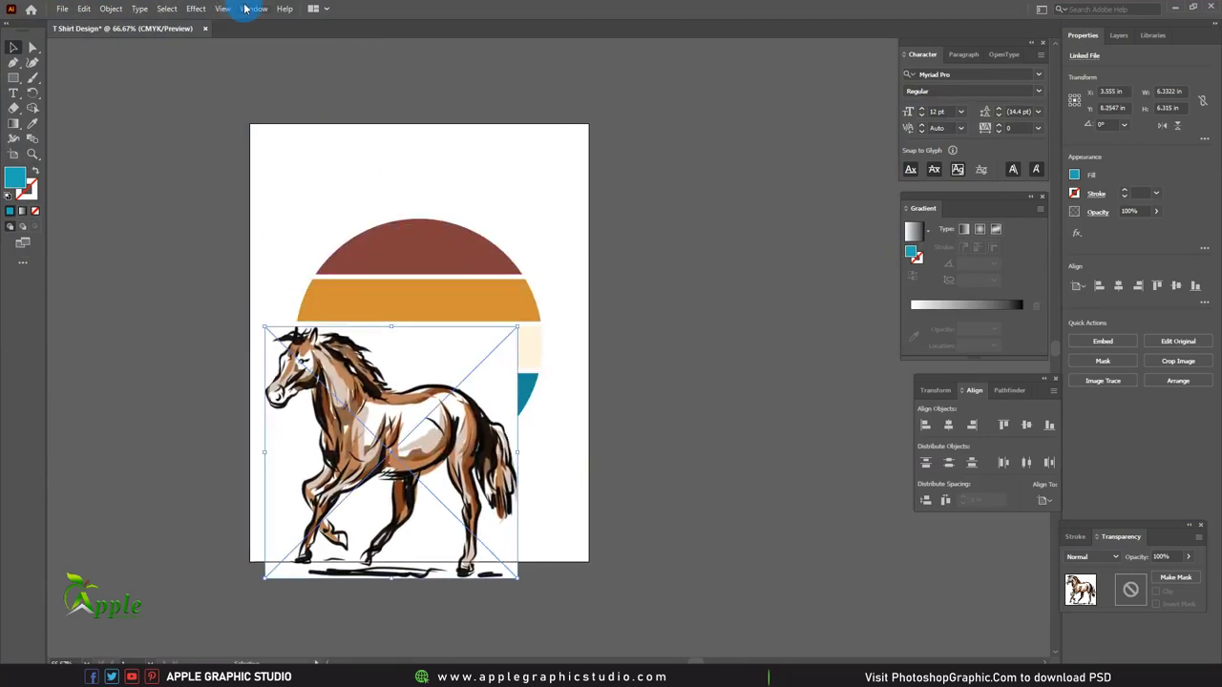
{"action": "left_click", "coordinate": [253, 8]}
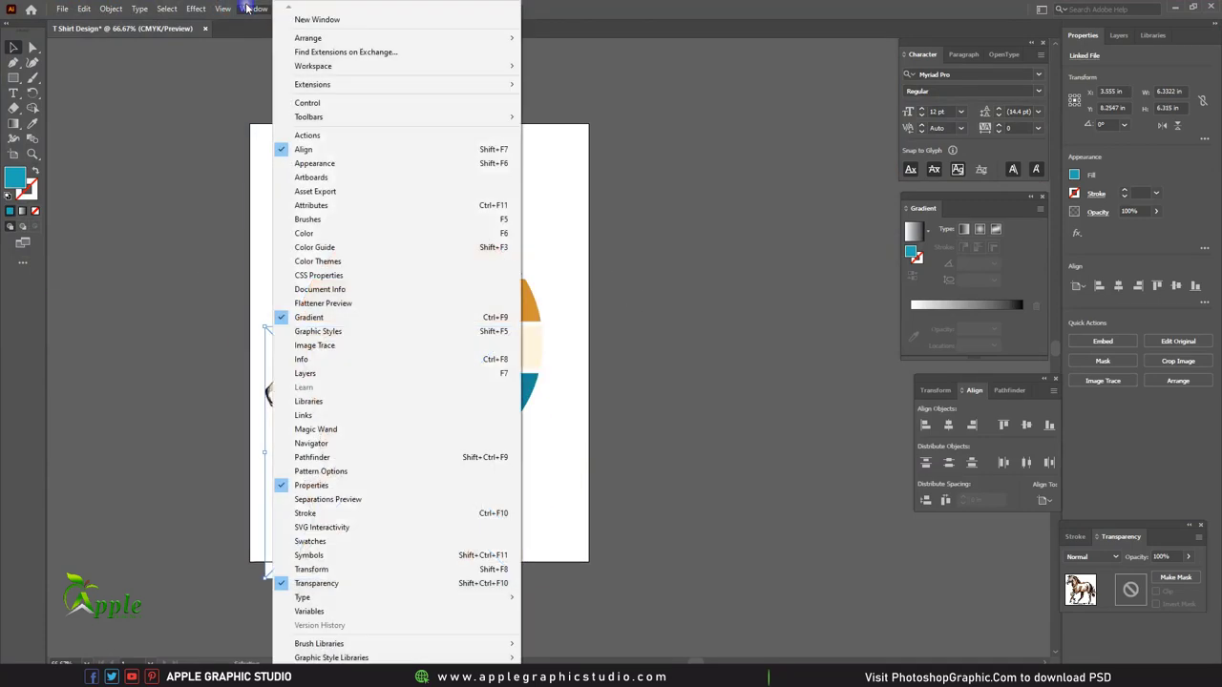
{"action": "left_click", "coordinate": [362, 348]}
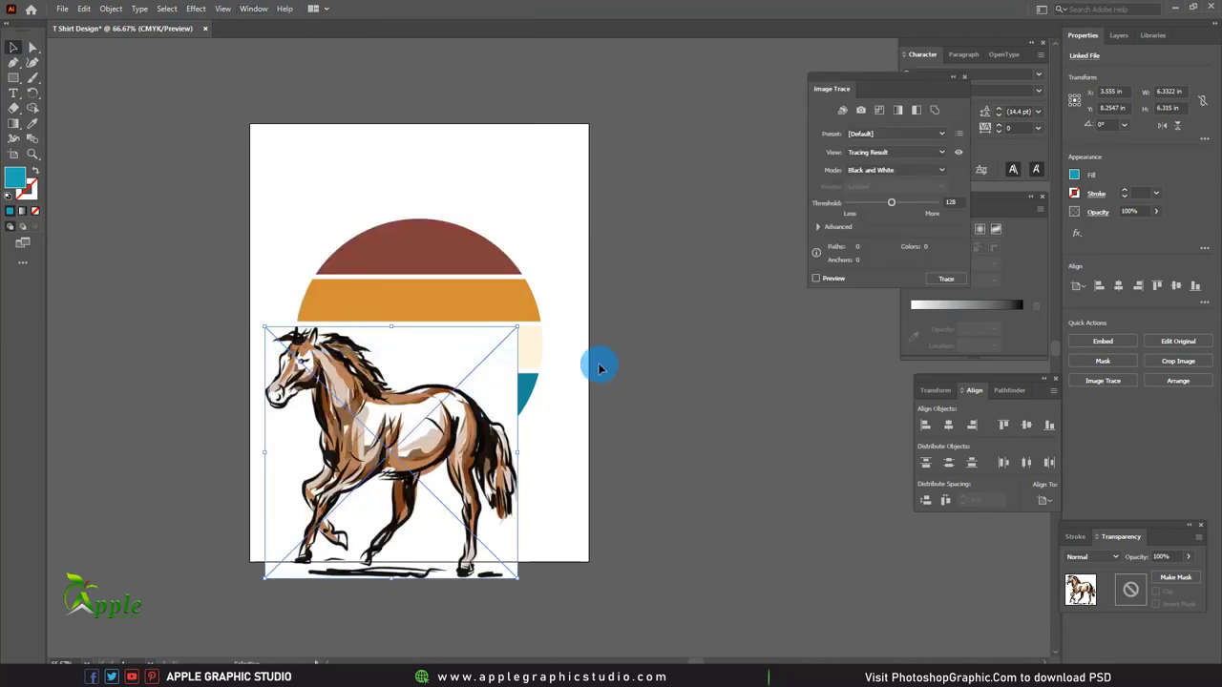
Move the horse to the artboard's upper-left and trace it with the 3 Colors preset.
{"action": "left_click_drag", "start_coordinate": [406, 432], "coordinate": [275, 256]}
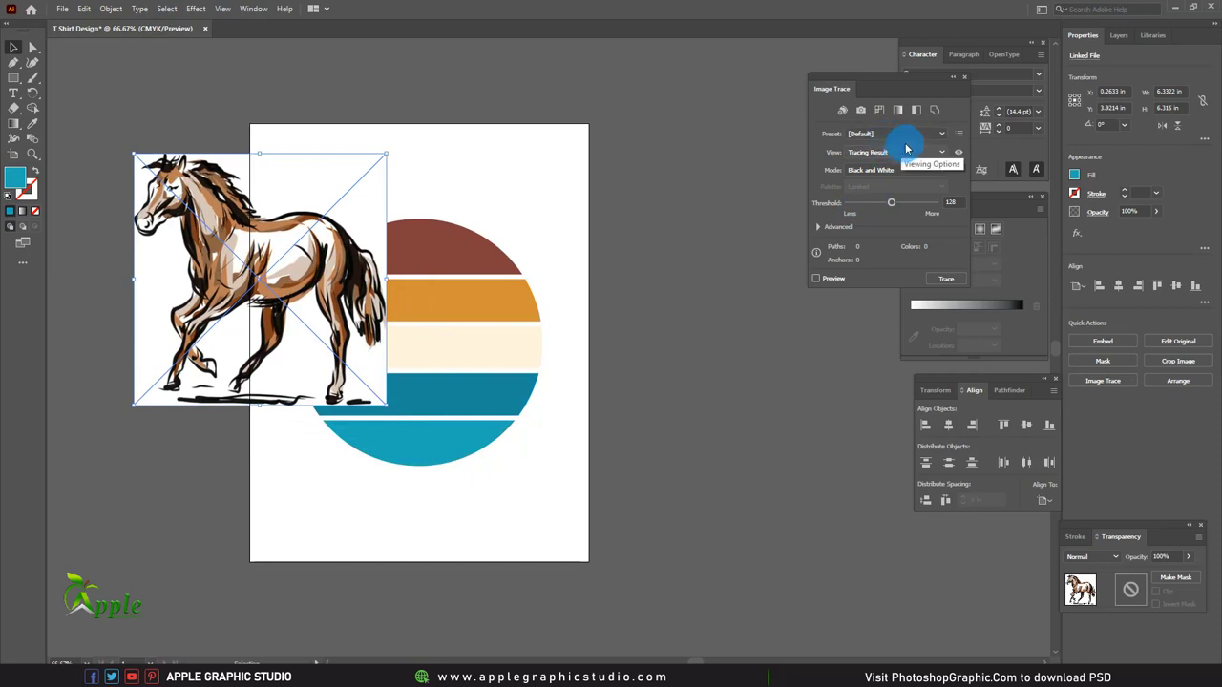
{"action": "left_click_drag", "start_coordinate": [896, 82], "coordinate": [825, 73]}
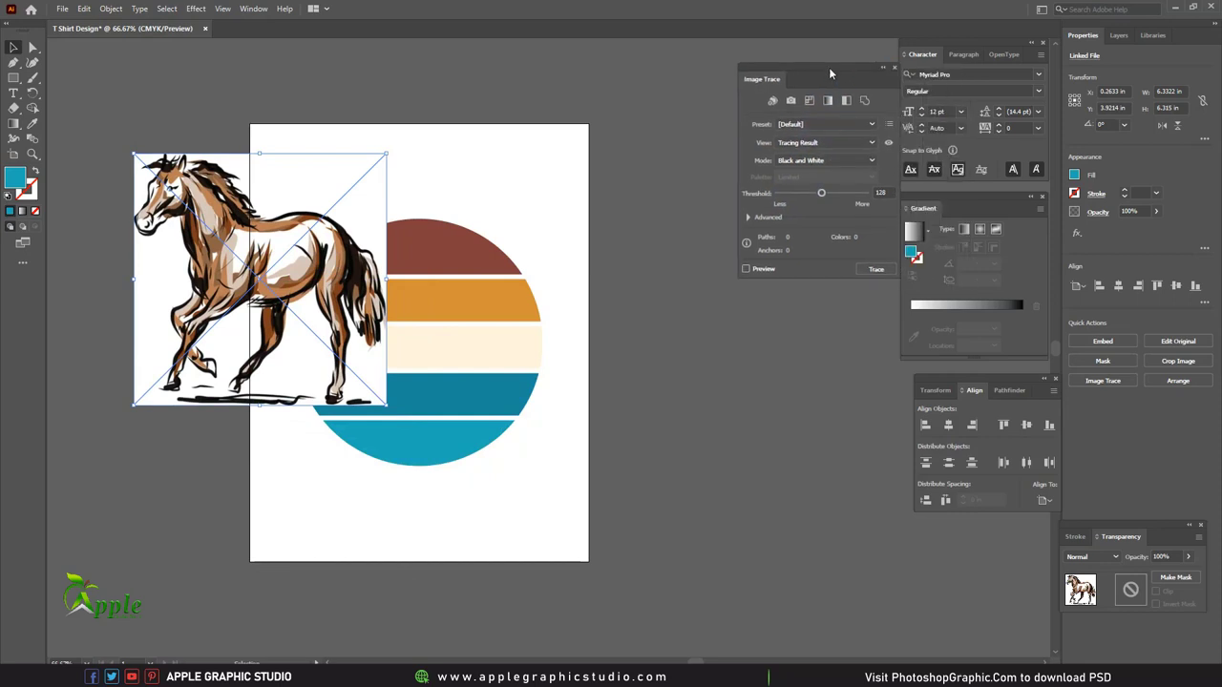
{"action": "left_click", "coordinate": [793, 123]}
{"action": "left_click", "coordinate": [815, 201]}
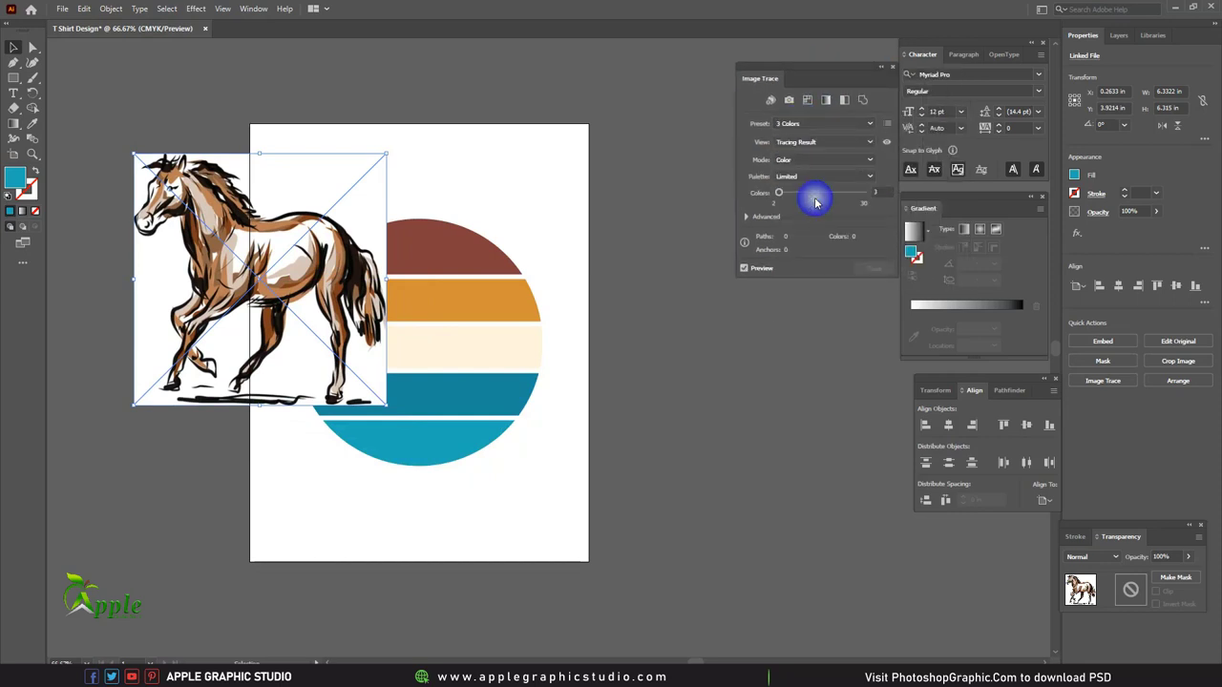
In Advanced trace options, use Color mode with 30 colours and Ignore White; centre the horse on the circle.
{"action": "left_click", "coordinate": [746, 217]}
{"action": "left_click", "coordinate": [776, 364]}
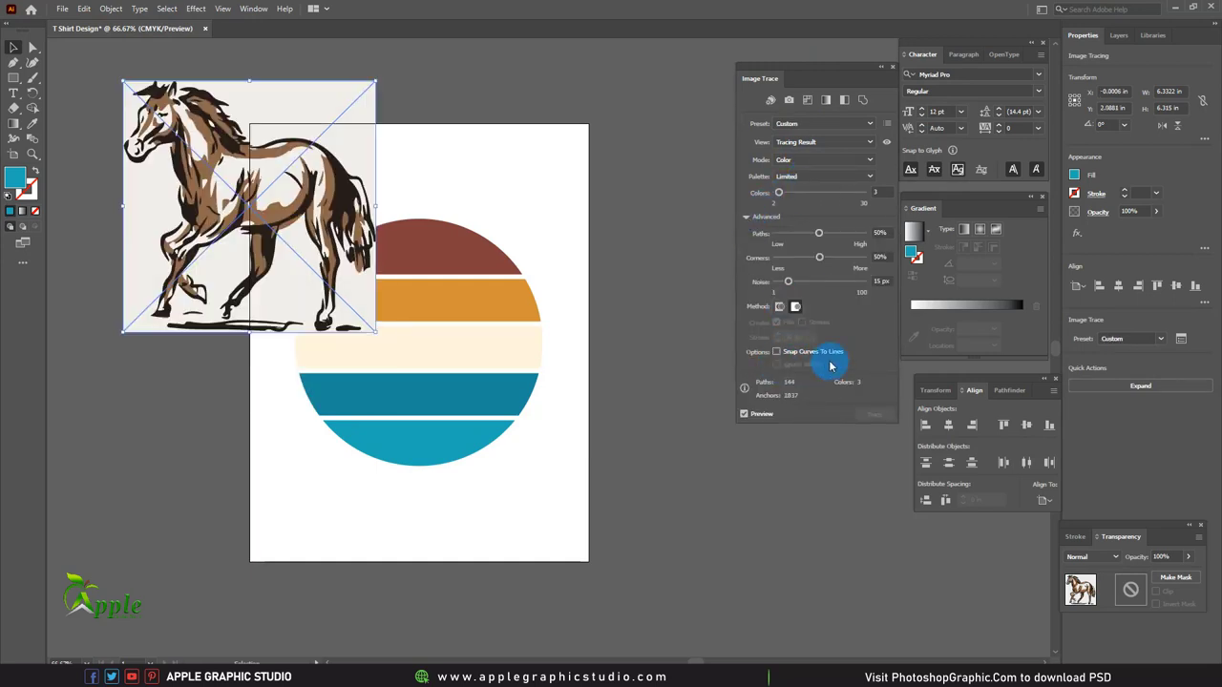
{"action": "left_click", "coordinate": [821, 159]}
{"action": "left_click", "coordinate": [811, 182]}
{"action": "left_click", "coordinate": [816, 124]}
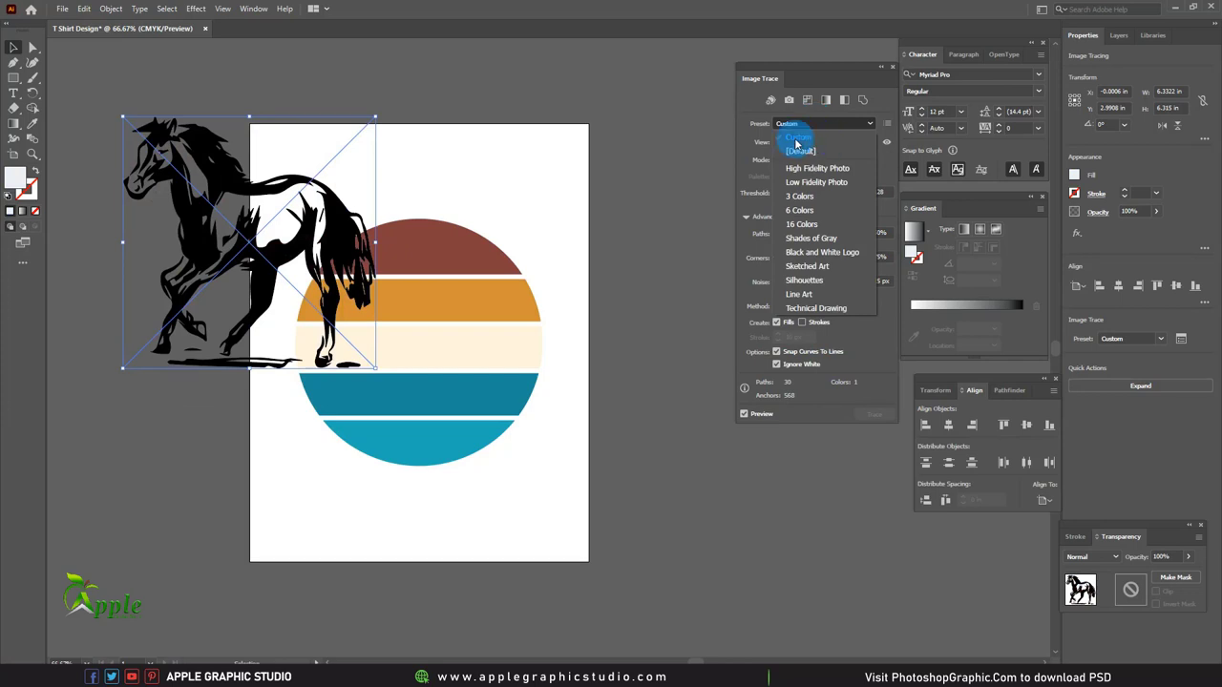
{"action": "left_click", "coordinate": [797, 142]}
{"action": "left_click", "coordinate": [810, 160]}
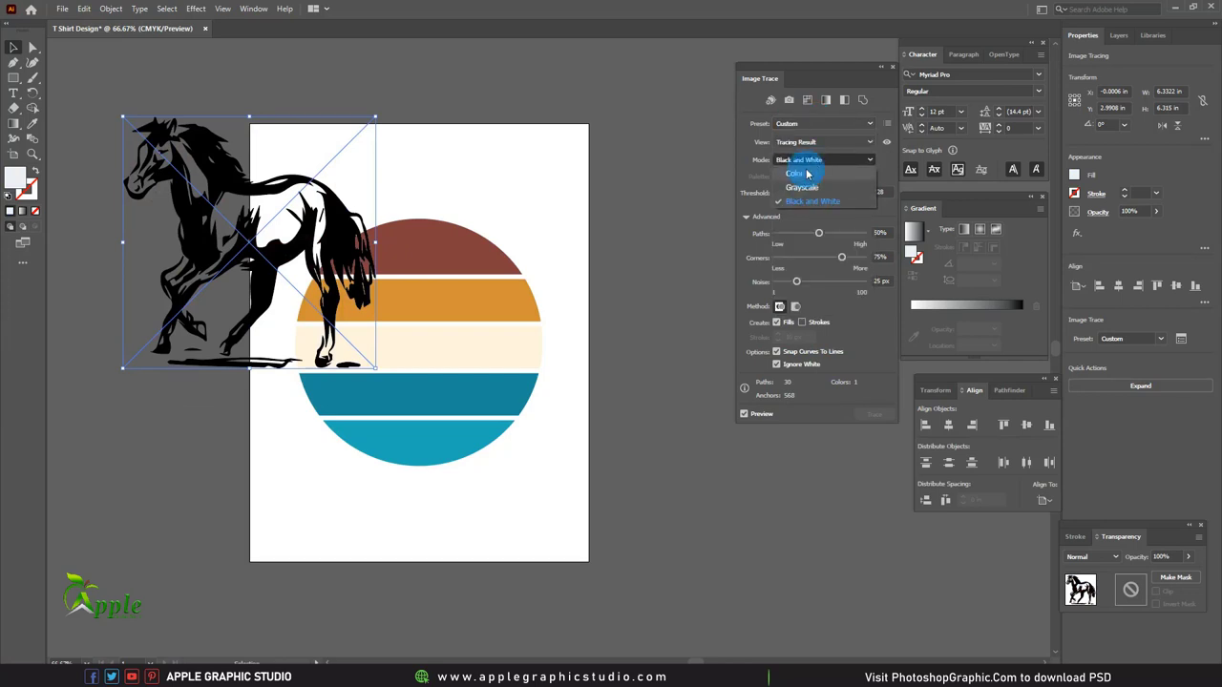
{"action": "left_click", "coordinate": [807, 173]}
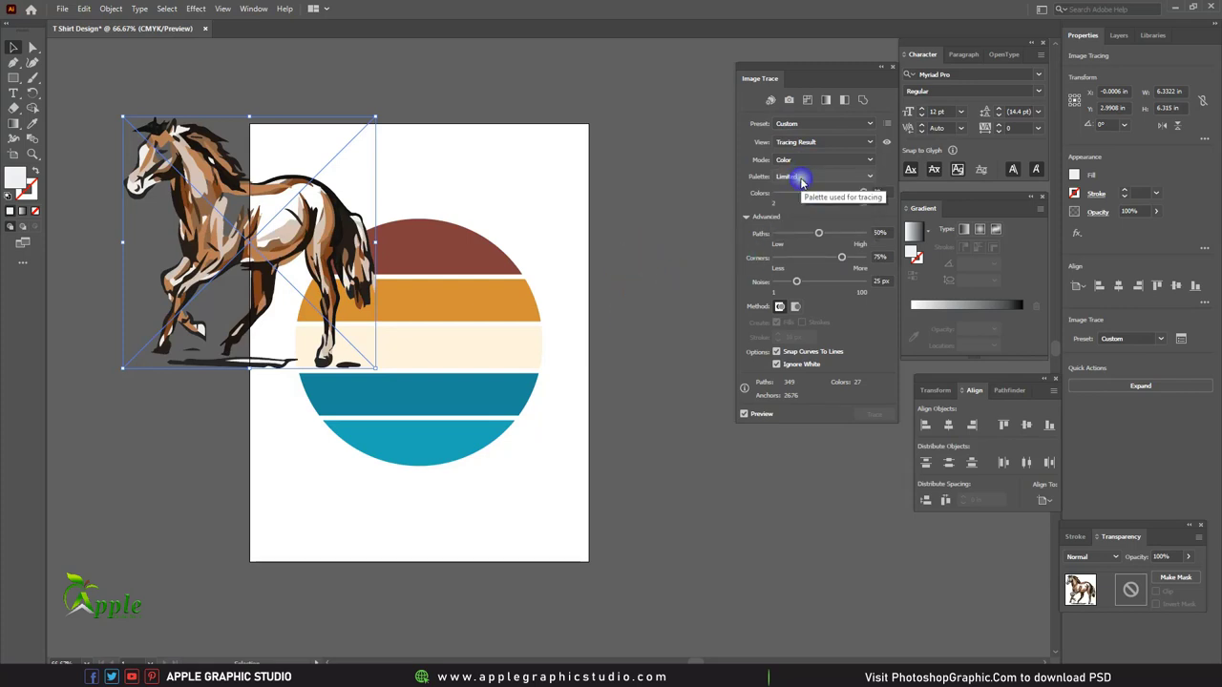
{"action": "left_click", "coordinate": [777, 366]}
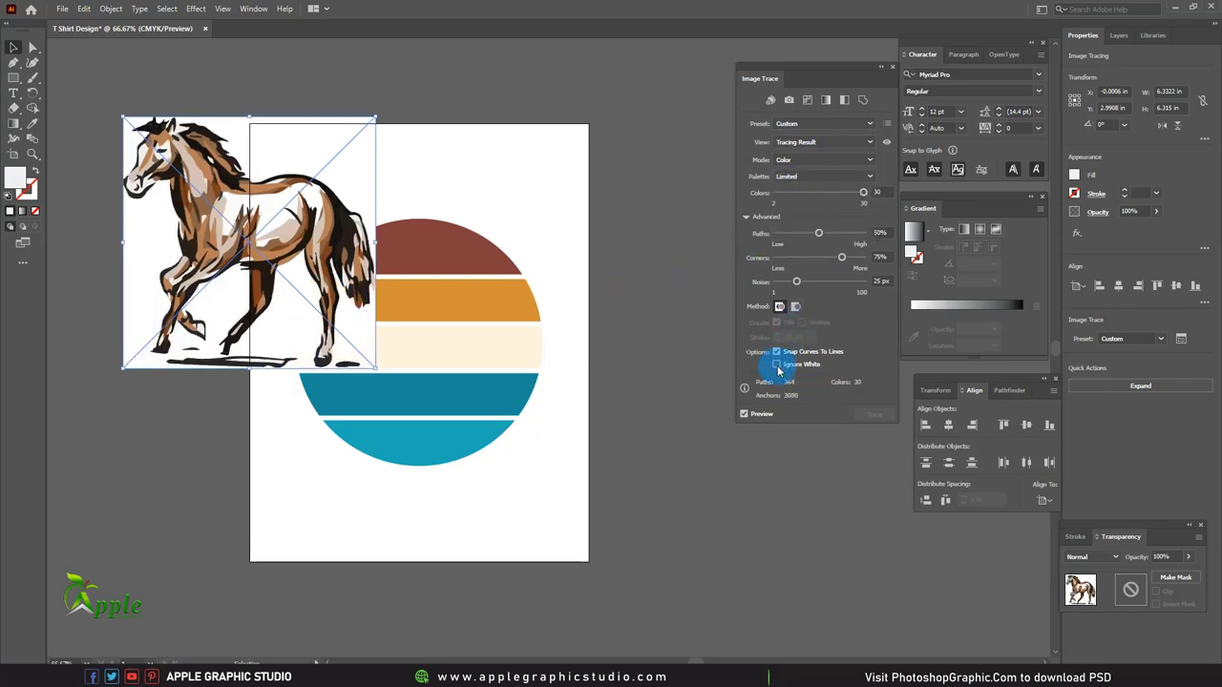
{"action": "left_click", "coordinate": [776, 367]}
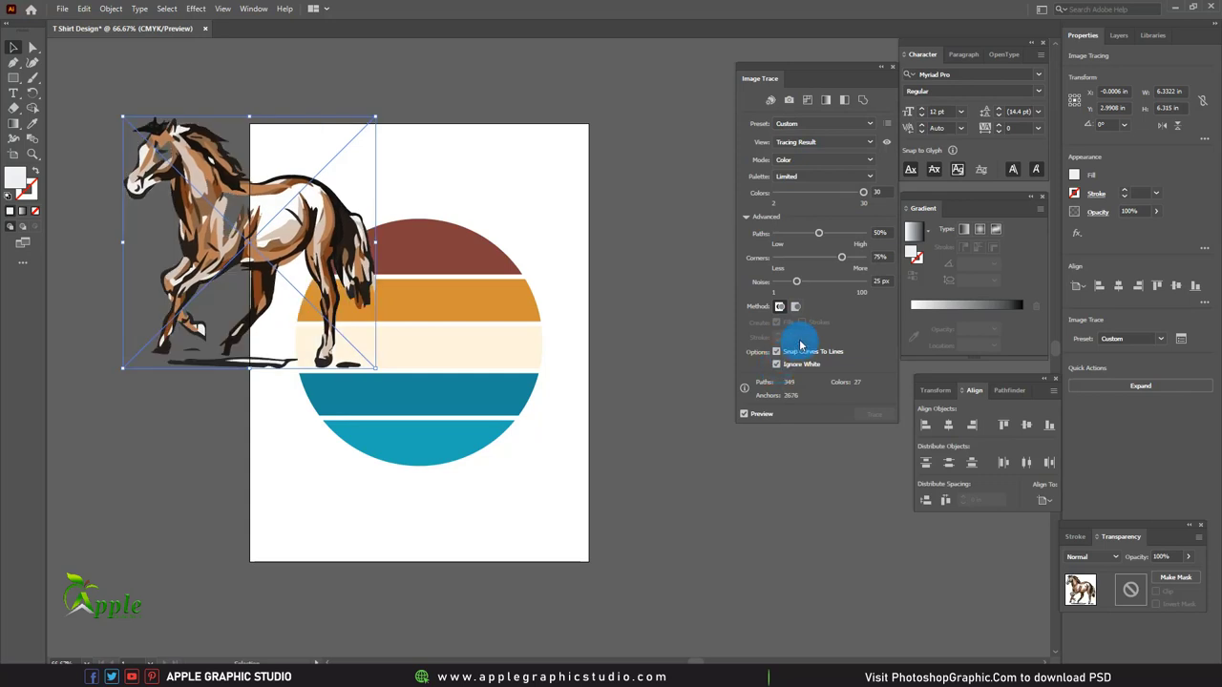
{"action": "mouse_move", "coordinate": [277, 225]}
{"action": "left_mouse_down"}
{"action": "mouse_move", "coordinate": [431, 335]}
{"action": "mouse_move", "coordinate": [422, 323]}
{"action": "left_mouse_up"}
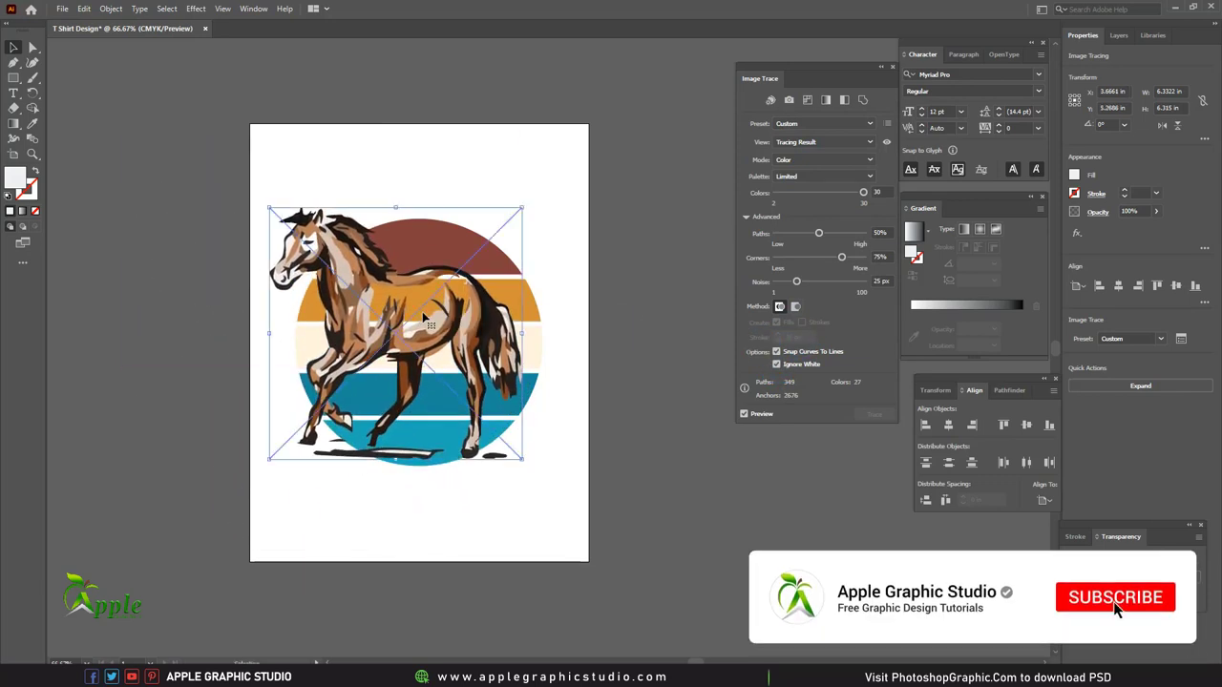
Set the trace Paths slider to 16% and scale the horse to about 4.6 in inside the circle.
{"action": "mouse_move", "coordinate": [812, 238]}
{"action": "left_mouse_down"}
{"action": "mouse_move", "coordinate": [787, 238]}
{"action": "mouse_move", "coordinate": [844, 238]}
{"action": "left_mouse_up"}
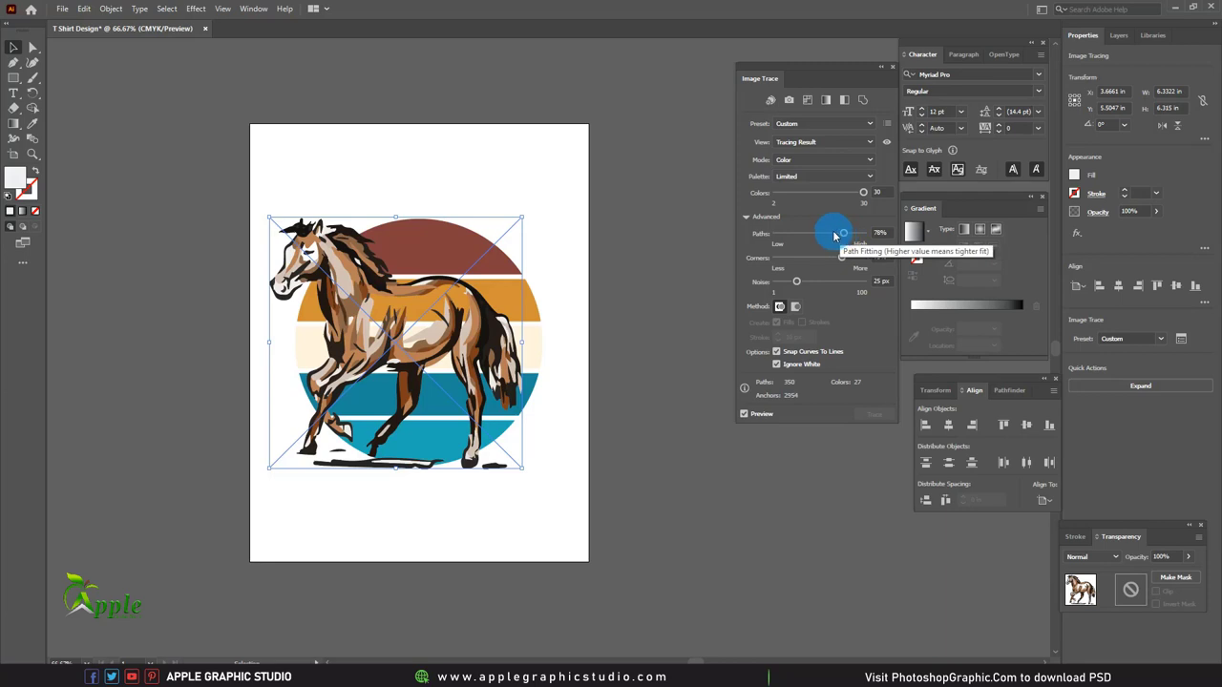
{"action": "left_click_drag", "start_coordinate": [835, 236], "coordinate": [820, 237]}
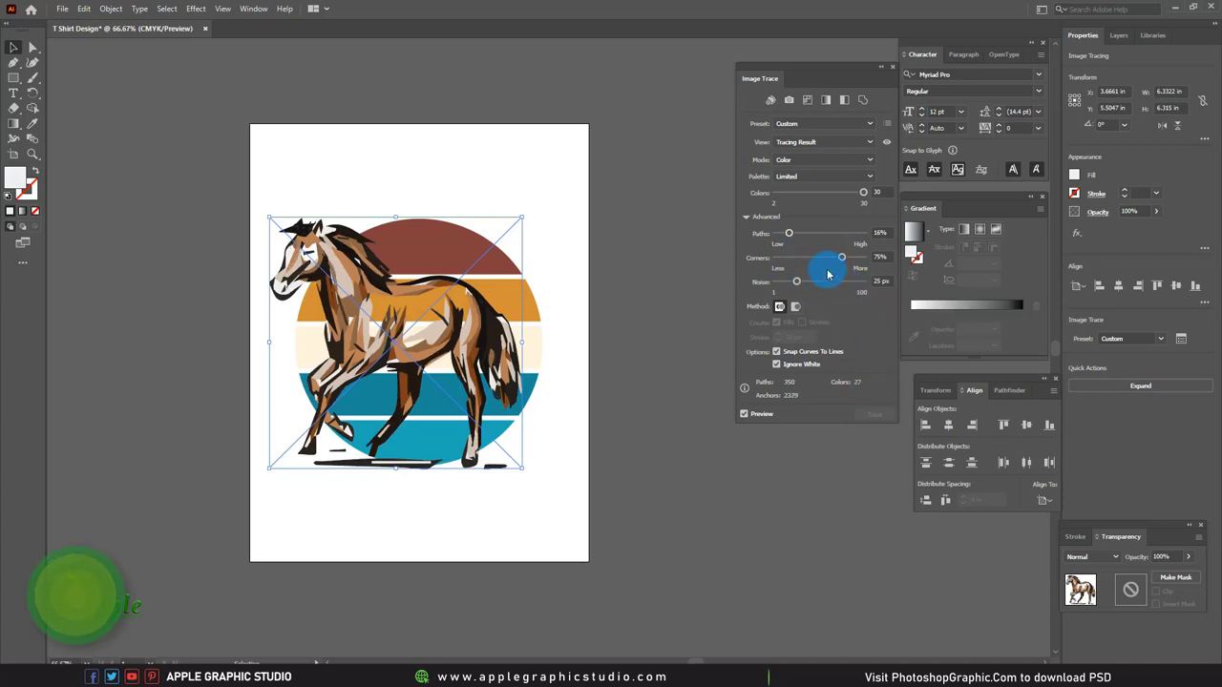
{"action": "mouse_move", "coordinate": [269, 219]}
{"action": "left_mouse_down"}
{"action": "mouse_move", "coordinate": [420, 284]}
{"action": "mouse_move", "coordinate": [420, 258]}
{"action": "left_mouse_up"}
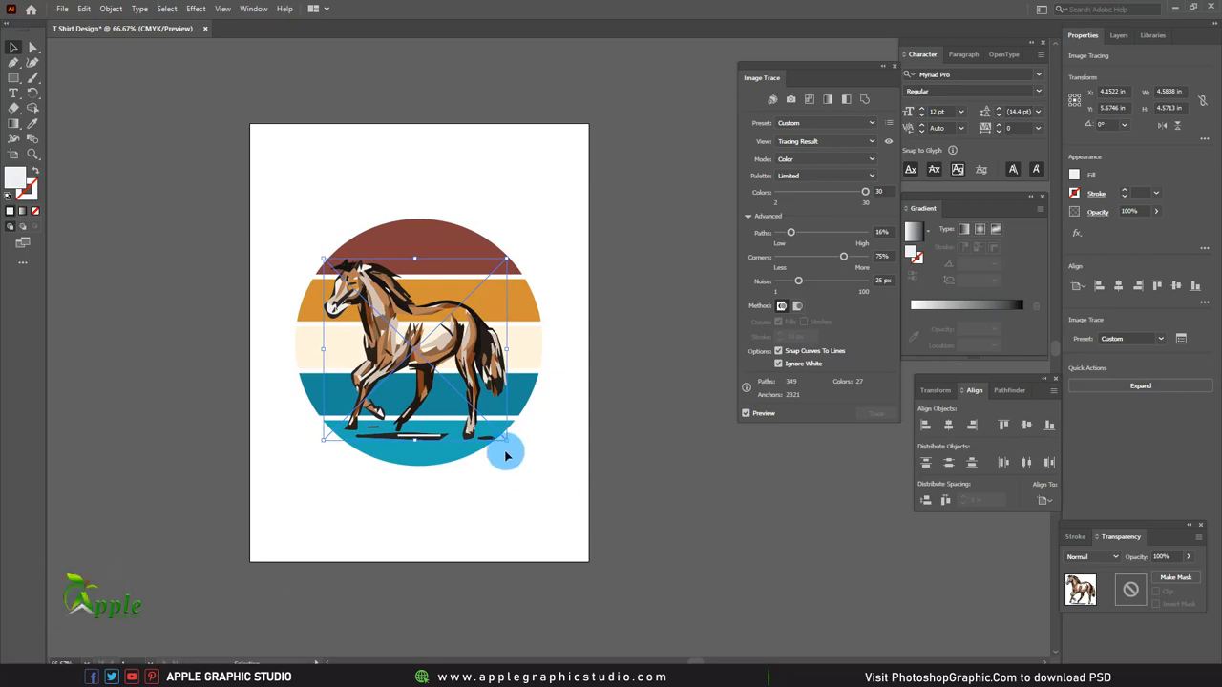
{"action": "left_click_drag", "start_coordinate": [506, 455], "coordinate": [516, 447]}
{"action": "left_click", "coordinate": [545, 258]}
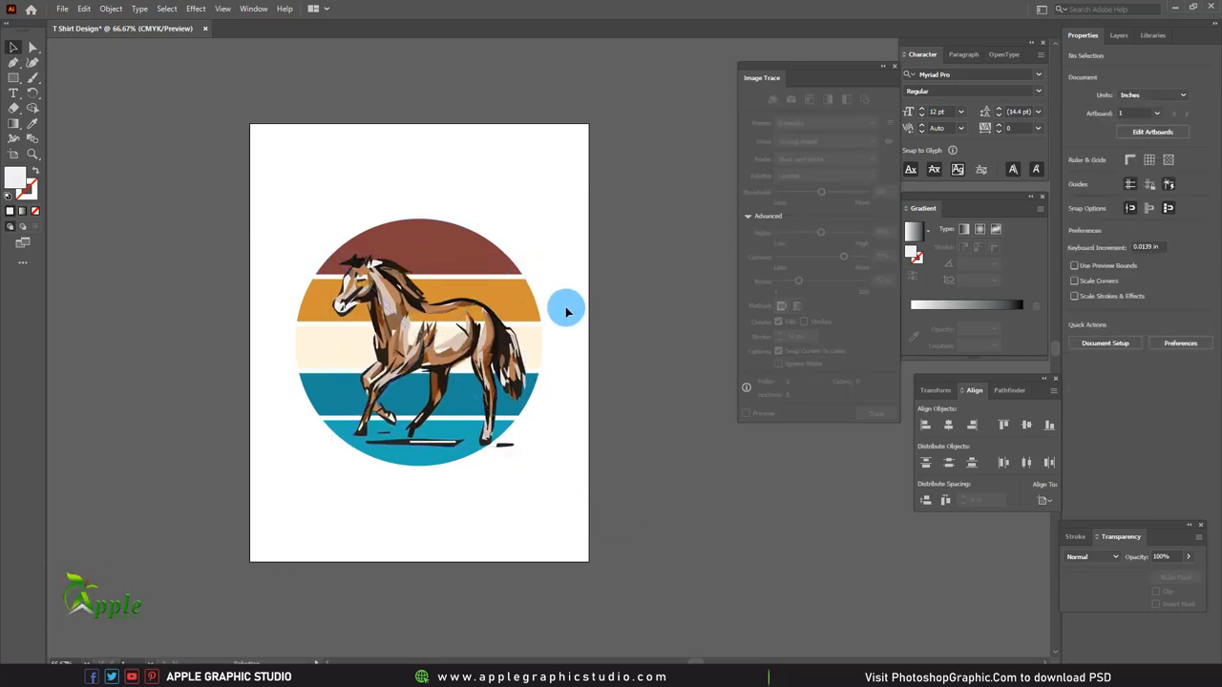
Select the traced horse and zoom in on it.
{"action": "left_click", "coordinate": [480, 316]}
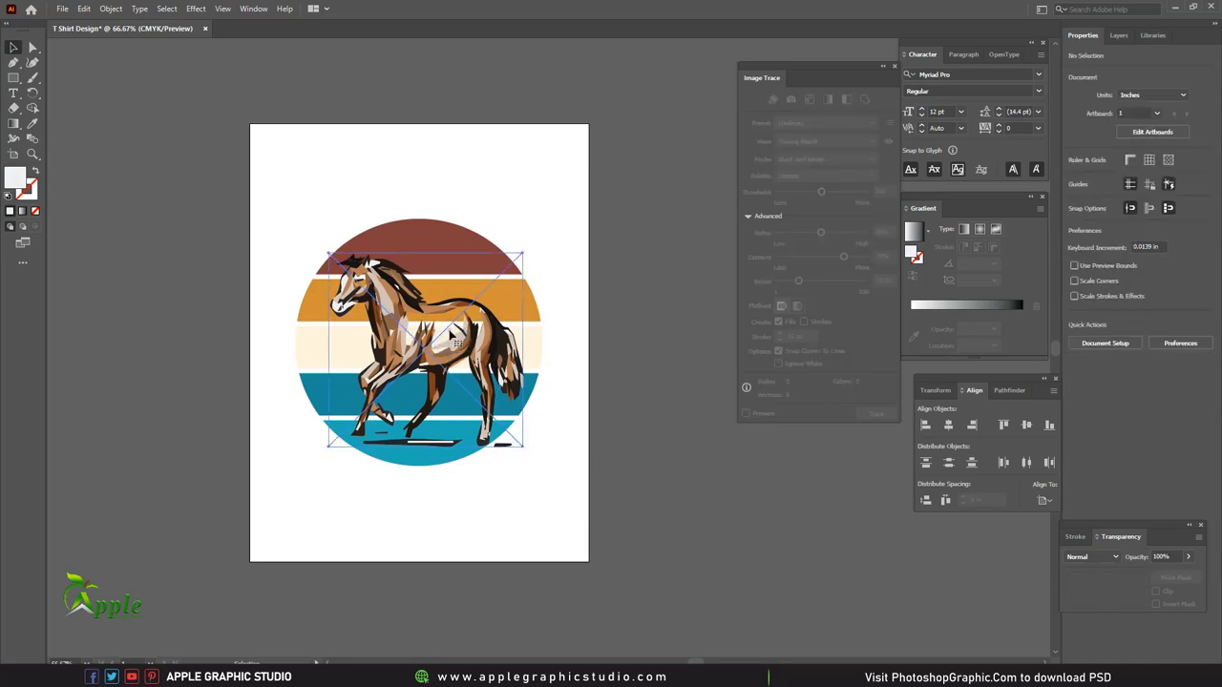
{"action": "left_click", "coordinate": [14, 113]}
{"action": "left_click", "coordinate": [95, 110]}
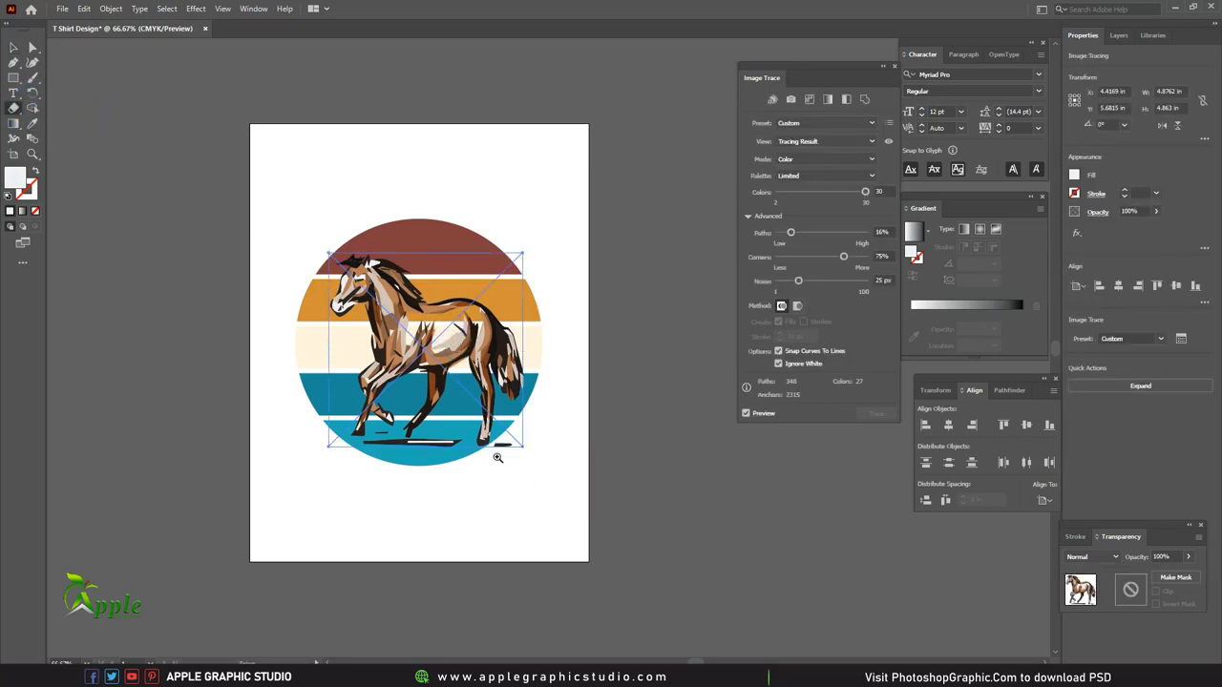
{"action": "left_click", "coordinate": [497, 458], "text": "ctrl"}
{"action": "scroll", "coordinate": [507, 592], "scroll_direction": "up", "scroll_amount": 5}
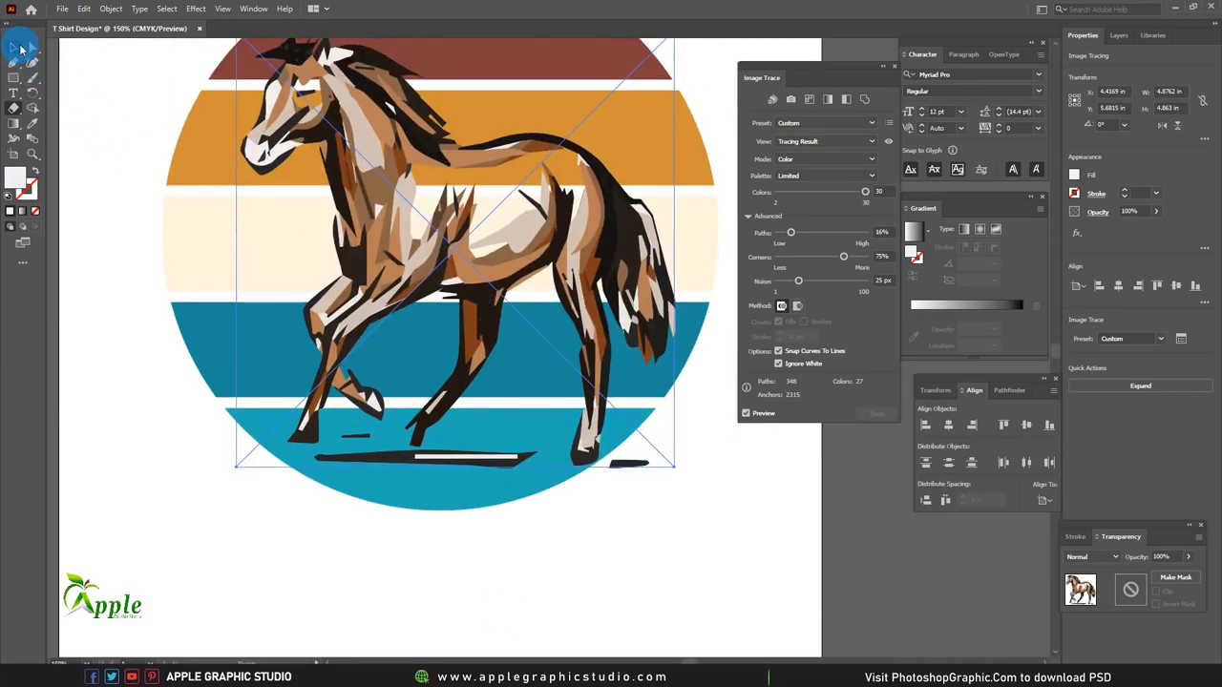
{"action": "left_click", "coordinate": [20, 47]}
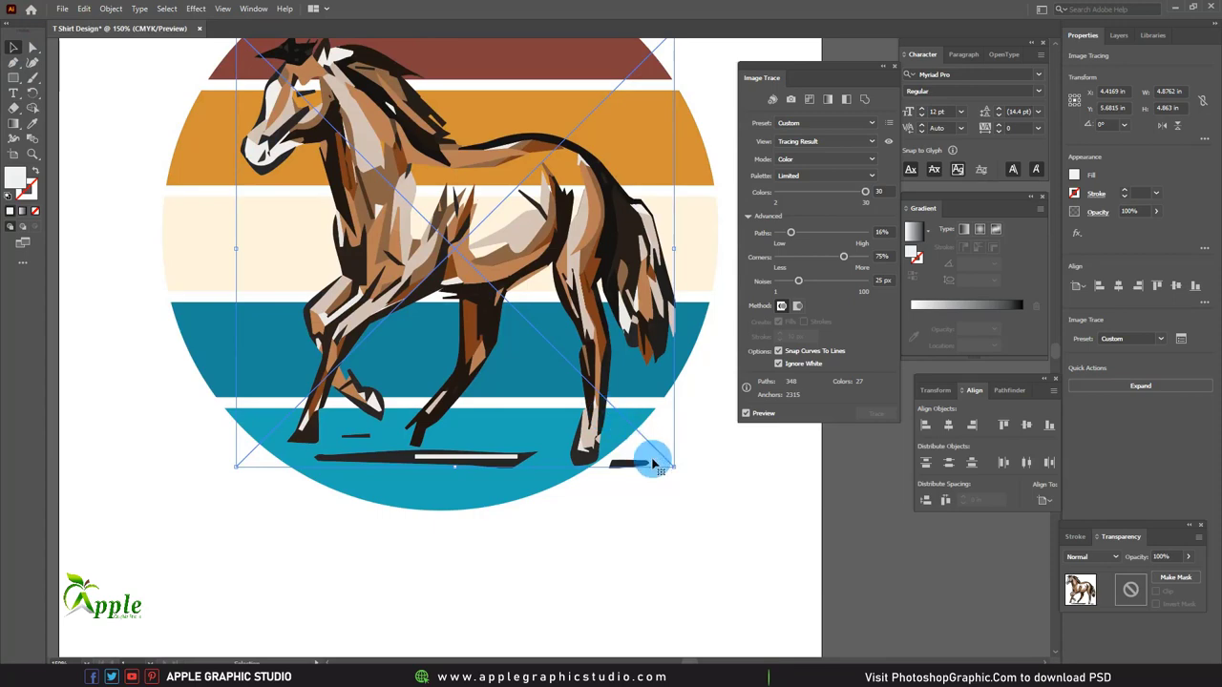
Expand the horse trace into editable paths and view its anchors with Direct Selection.
{"action": "left_click", "coordinate": [113, 9]}
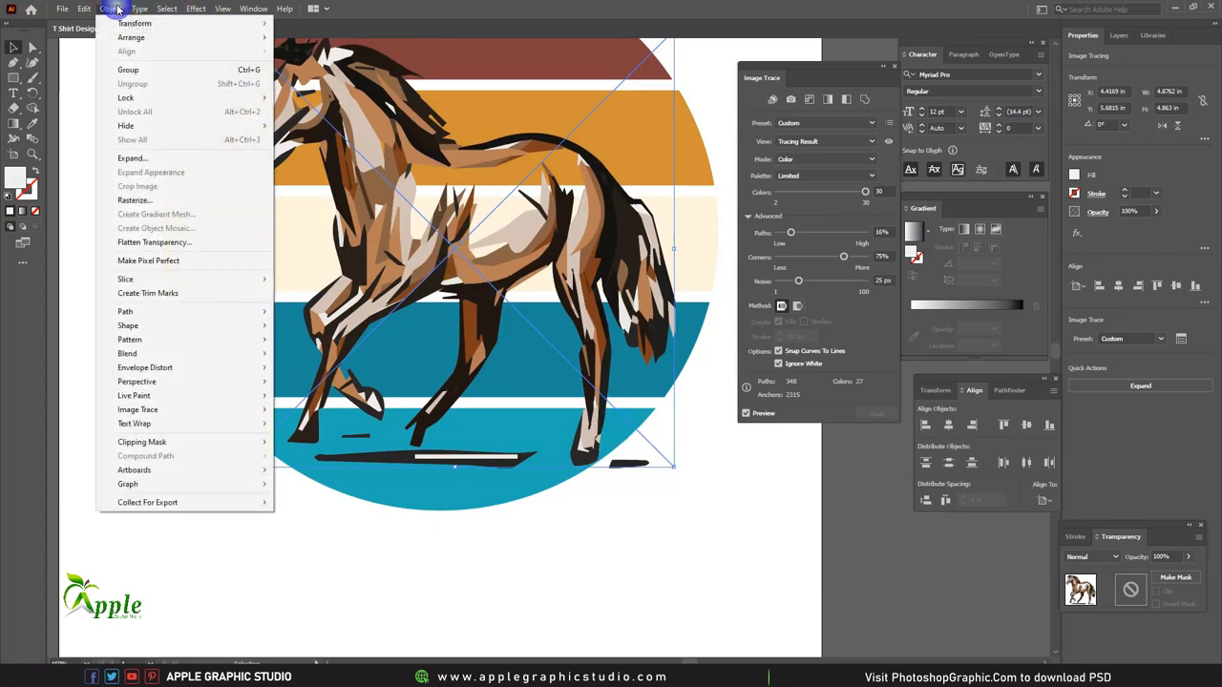
{"action": "left_click", "coordinate": [156, 156]}
{"action": "left_click", "coordinate": [578, 415]}
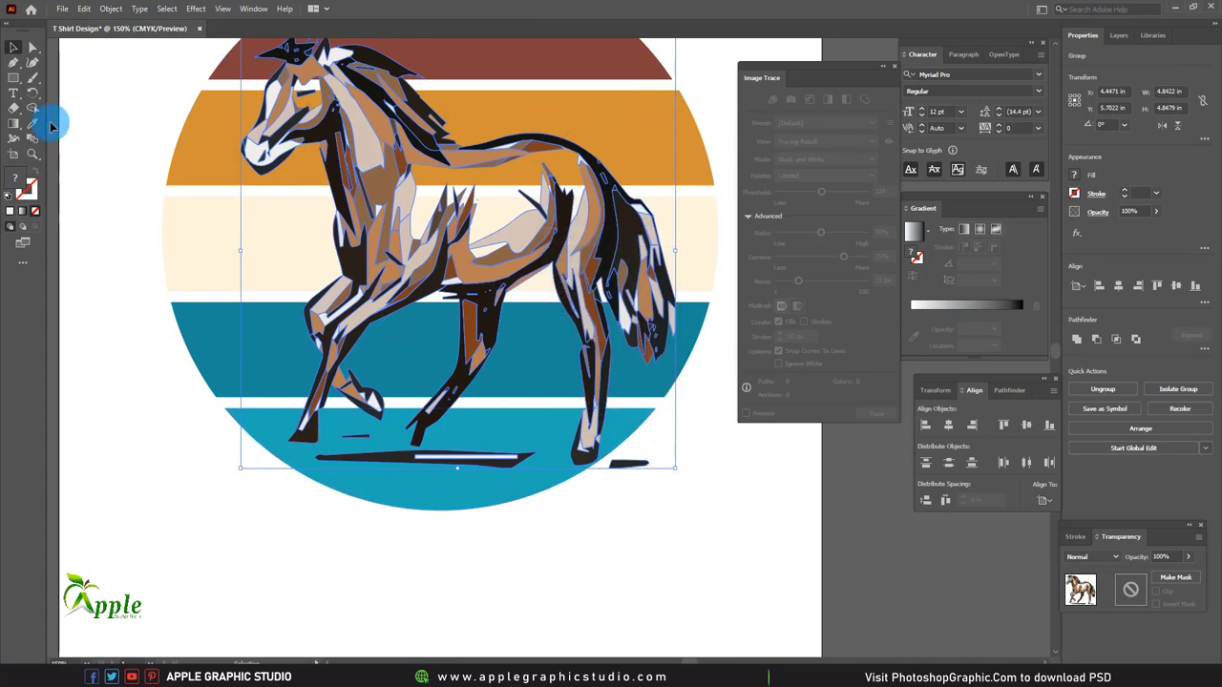
{"action": "left_click", "coordinate": [13, 111]}
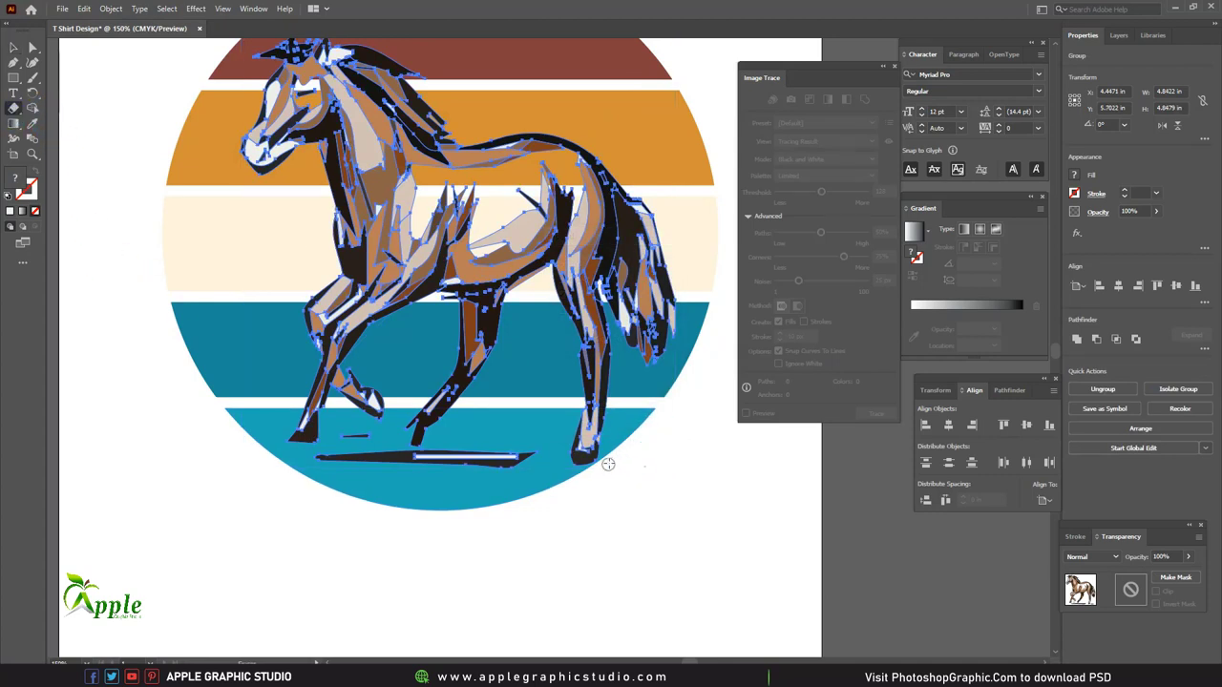
Draw a curved cloud outline with the Pen tool in the top red band.
{"action": "key", "text": "ctrl+plus"}
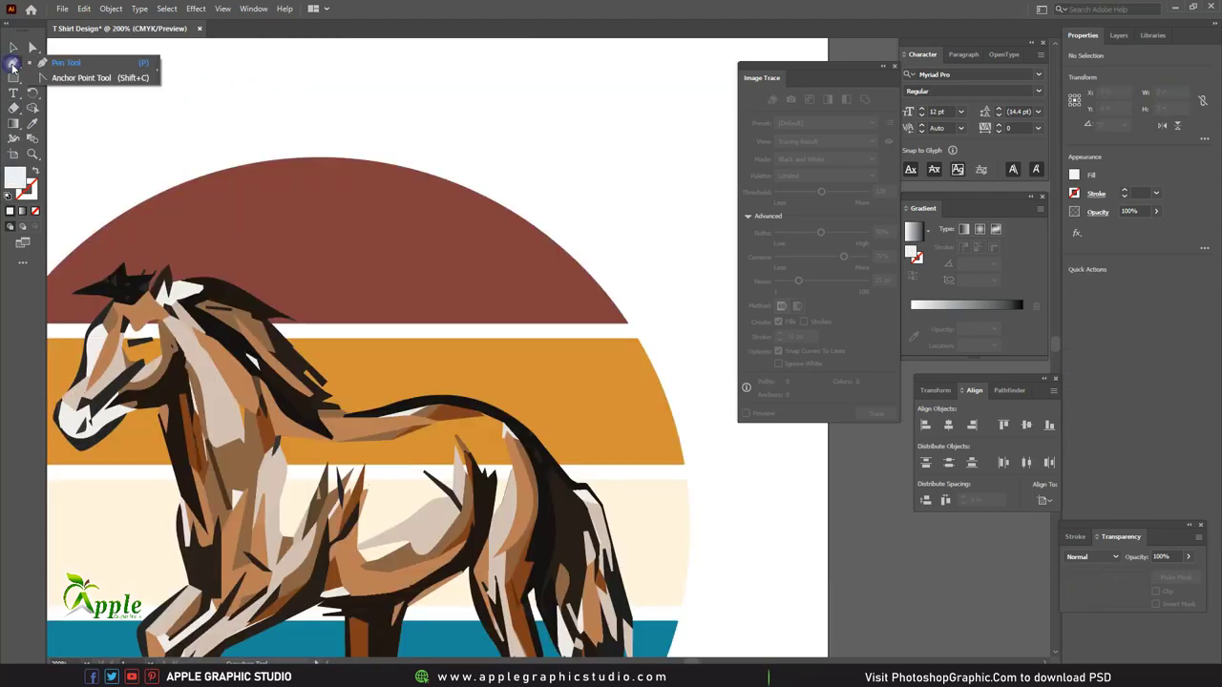
{"action": "left_click", "coordinate": [13, 62]}
{"action": "left_click", "coordinate": [325, 299]}
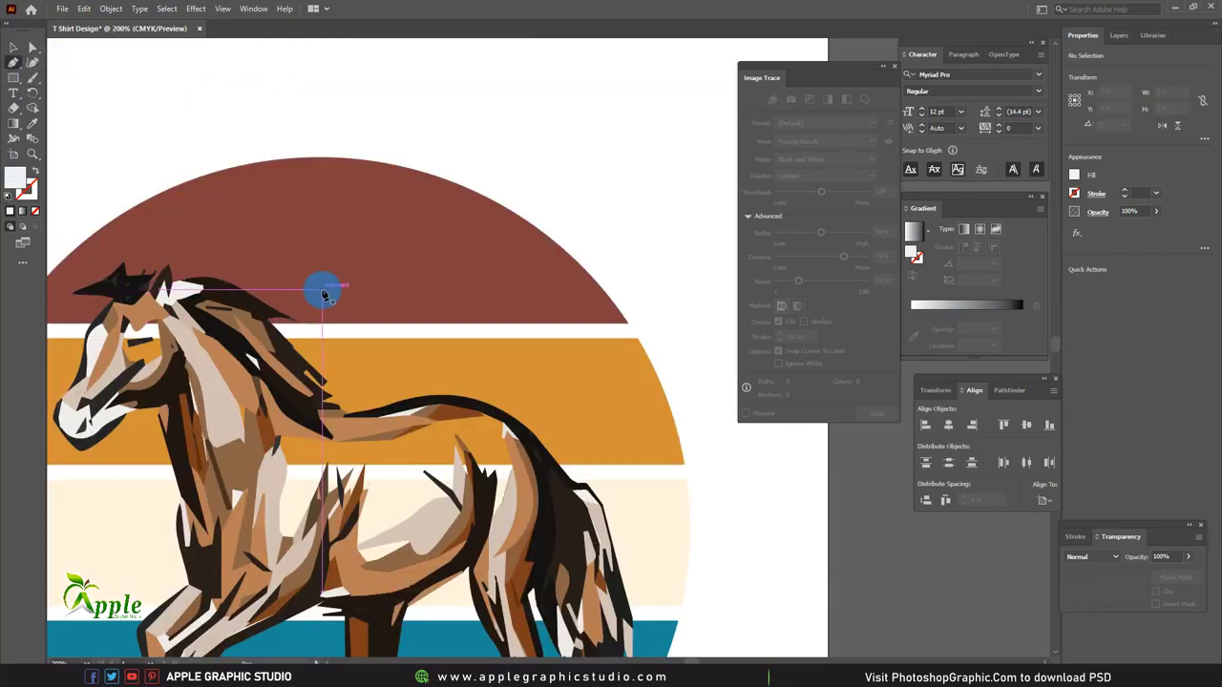
{"action": "mouse_move", "coordinate": [324, 296]}
{"action": "left_mouse_down"}
{"action": "mouse_move", "coordinate": [398, 274]}
{"action": "mouse_move", "coordinate": [376, 308]}
{"action": "left_mouse_up"}
{"action": "left_click", "coordinate": [363, 274]}
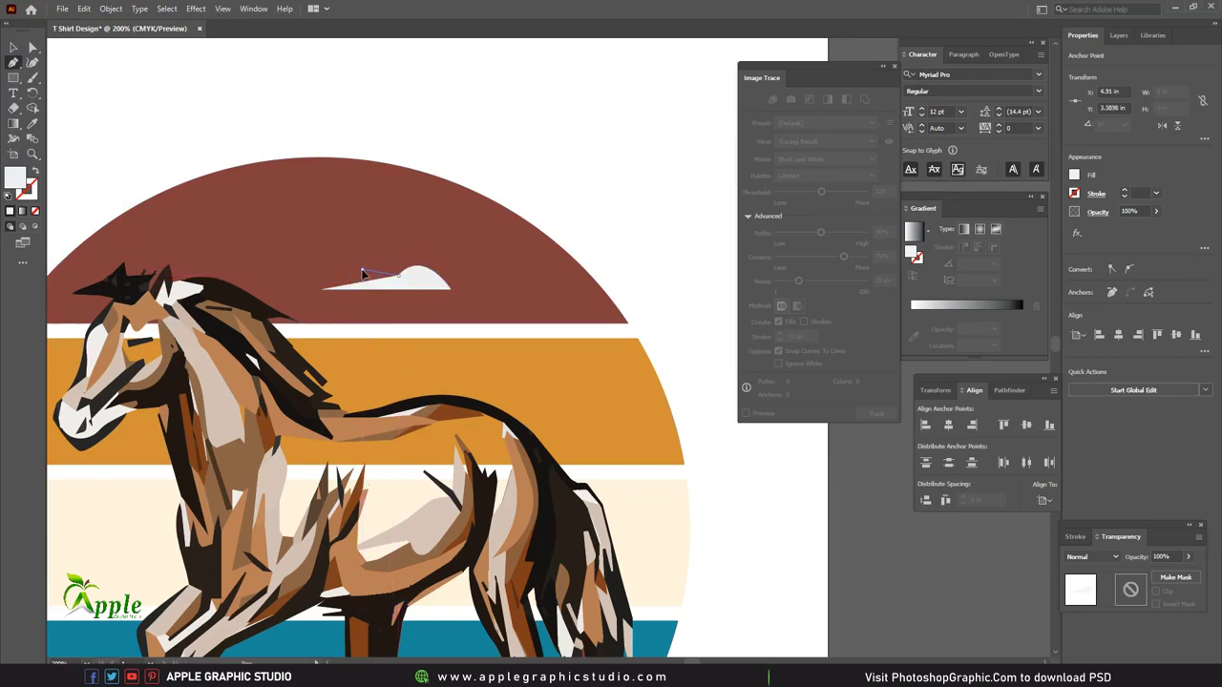
{"action": "mouse_move", "coordinate": [363, 264]}
{"action": "left_mouse_down"}
{"action": "mouse_move", "coordinate": [328, 262]}
{"action": "mouse_move", "coordinate": [320, 294]}
{"action": "mouse_move", "coordinate": [348, 292]}
{"action": "left_mouse_up"}
{"action": "key", "text": "v"}
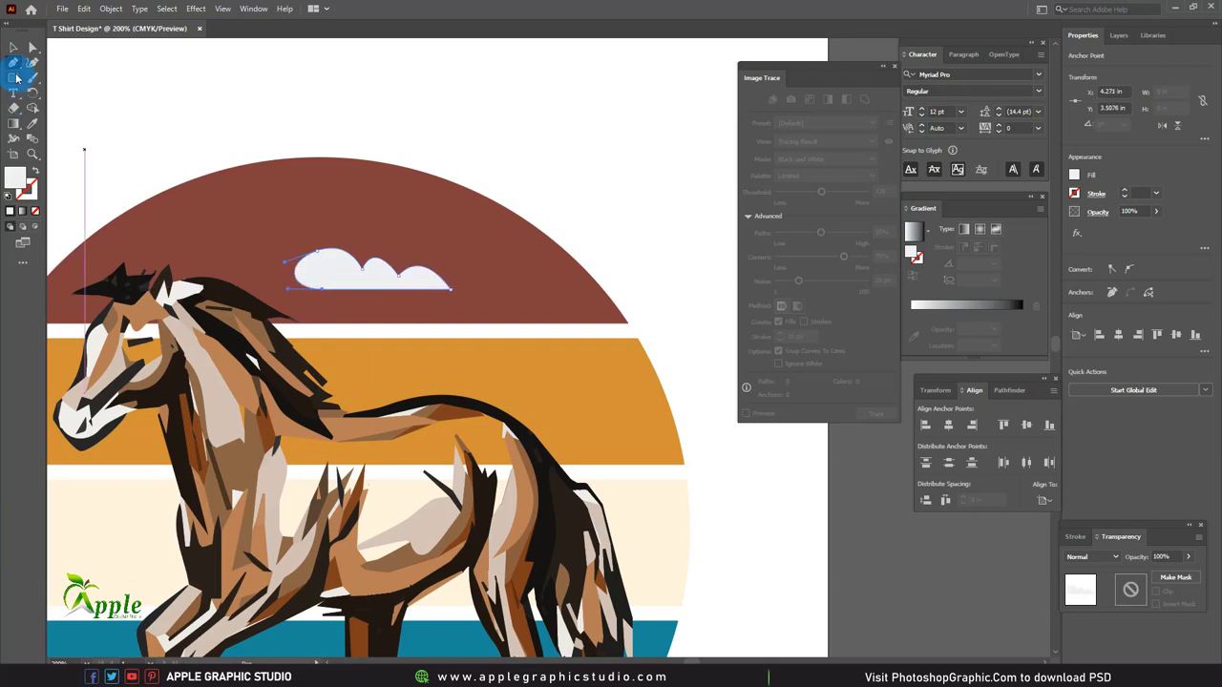
{"action": "left_click", "coordinate": [363, 264]}
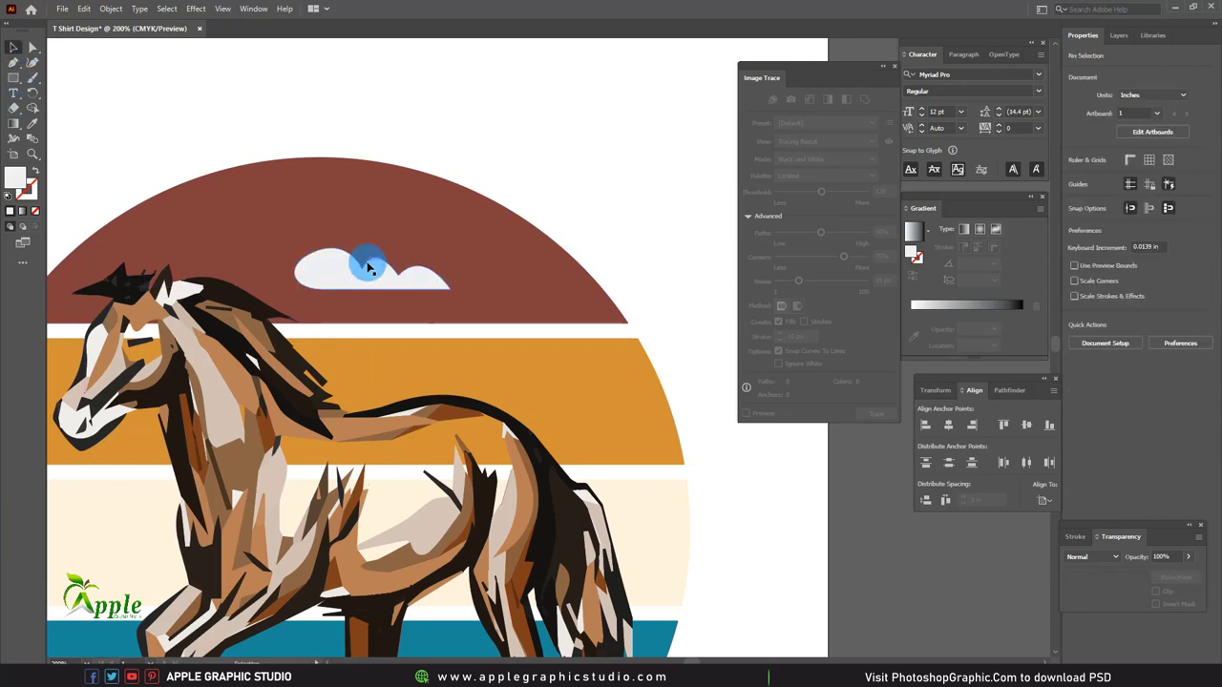
Fill the cloud with black (#000000) via the Color Picker.
{"action": "double_click", "coordinate": [16, 178]}
{"action": "left_click", "coordinate": [669, 355]}
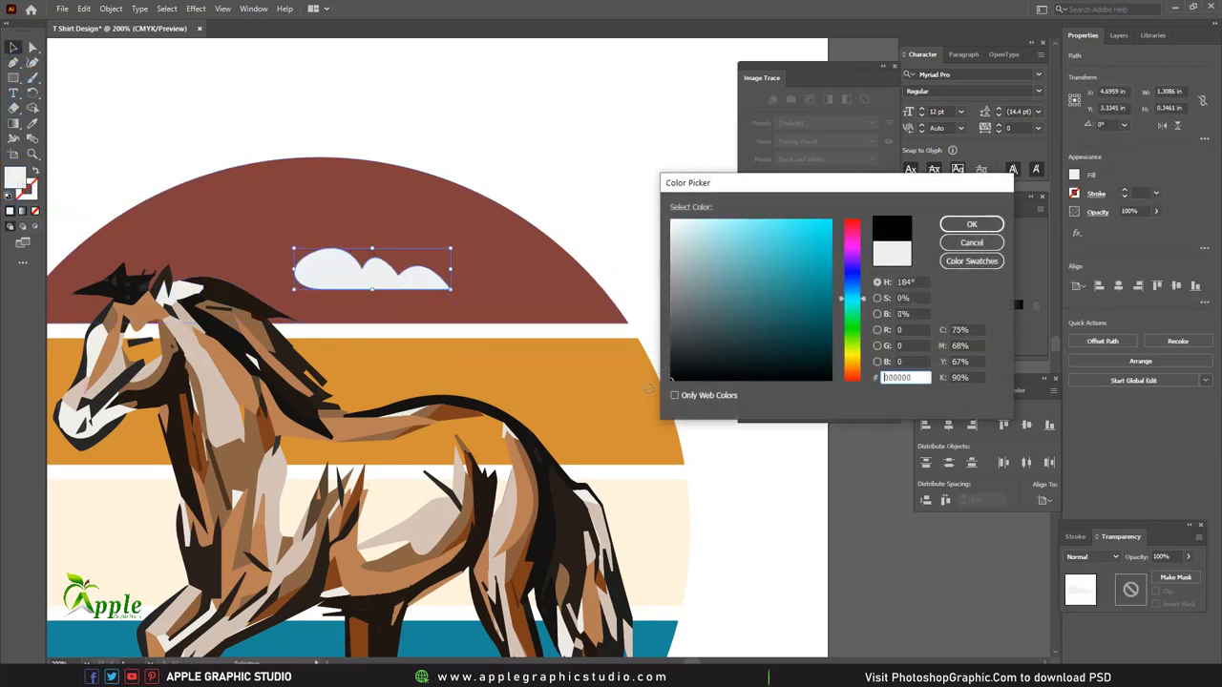
{"action": "left_click", "coordinate": [970, 223]}
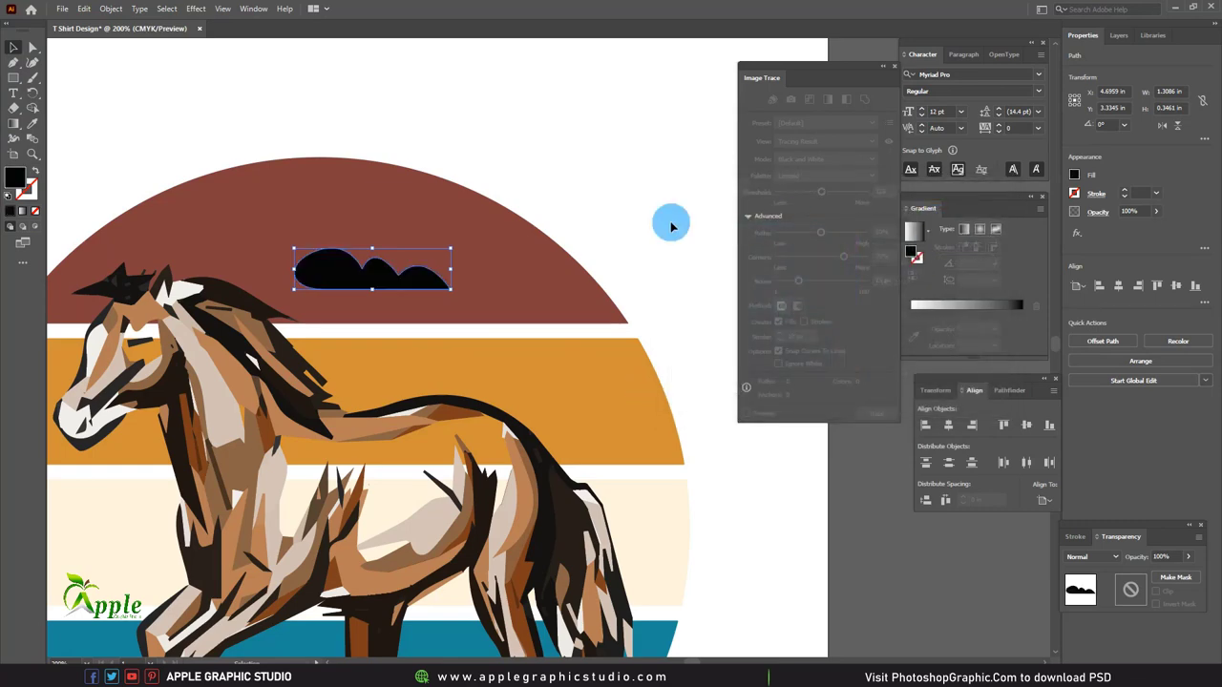
{"action": "left_click", "coordinate": [543, 169]}
{"action": "left_click", "coordinate": [410, 276]}
Alt-drag a copy of the cloud to the left and reflect it.
{"action": "key", "text": "ctrl+minus"}
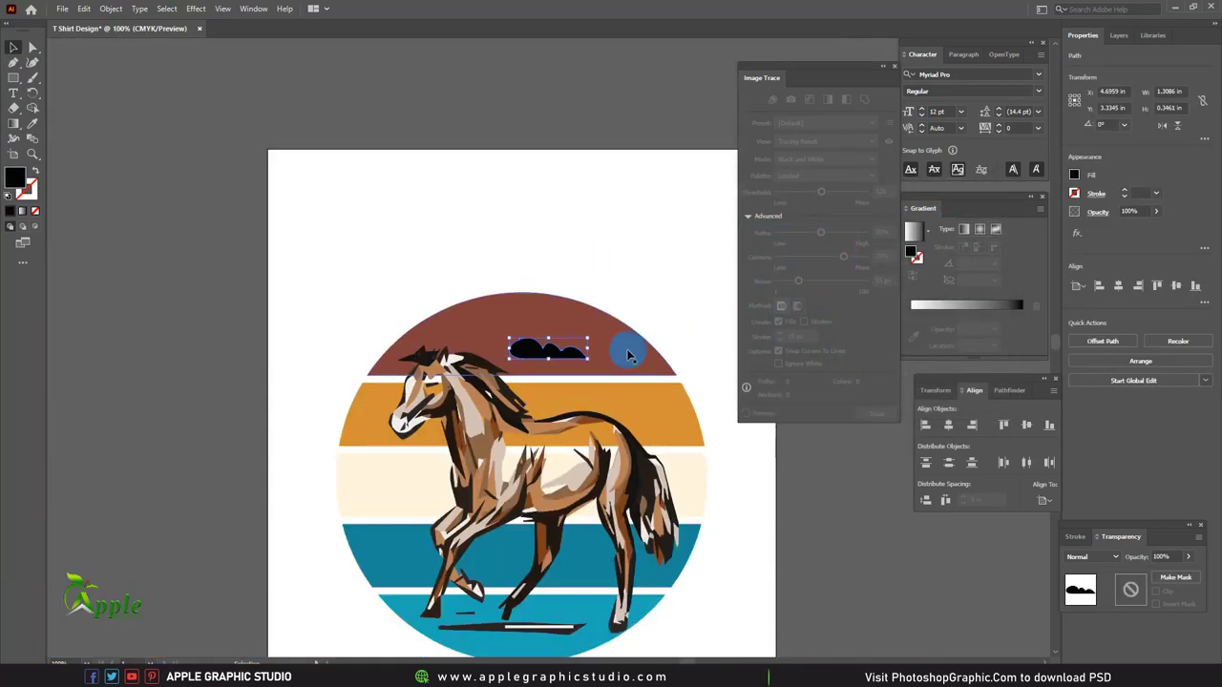
{"action": "mouse_move", "coordinate": [325, 272]}
{"action": "left_mouse_down"}
{"action": "mouse_move", "coordinate": [391, 274]}
{"action": "mouse_move", "coordinate": [282, 246]}
{"action": "left_mouse_up"}
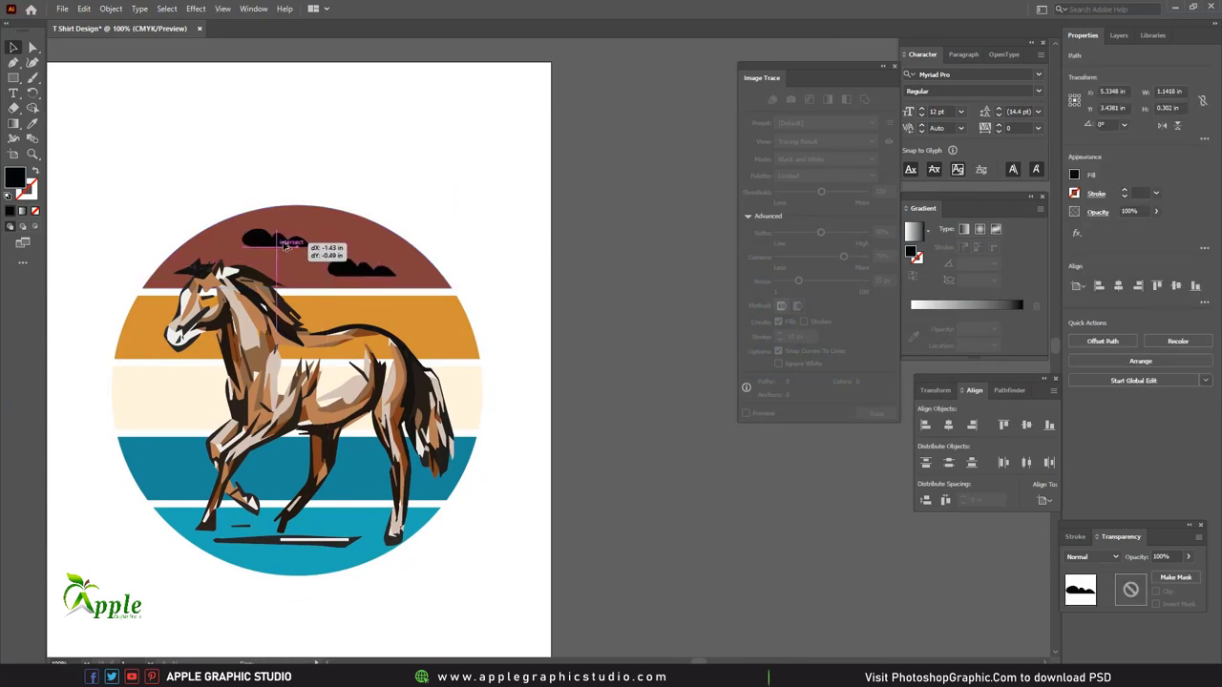
{"action": "left_click", "coordinate": [50, 29]}
{"action": "right_click", "coordinate": [272, 237]}
{"action": "mouse_move", "coordinate": [312, 453]}
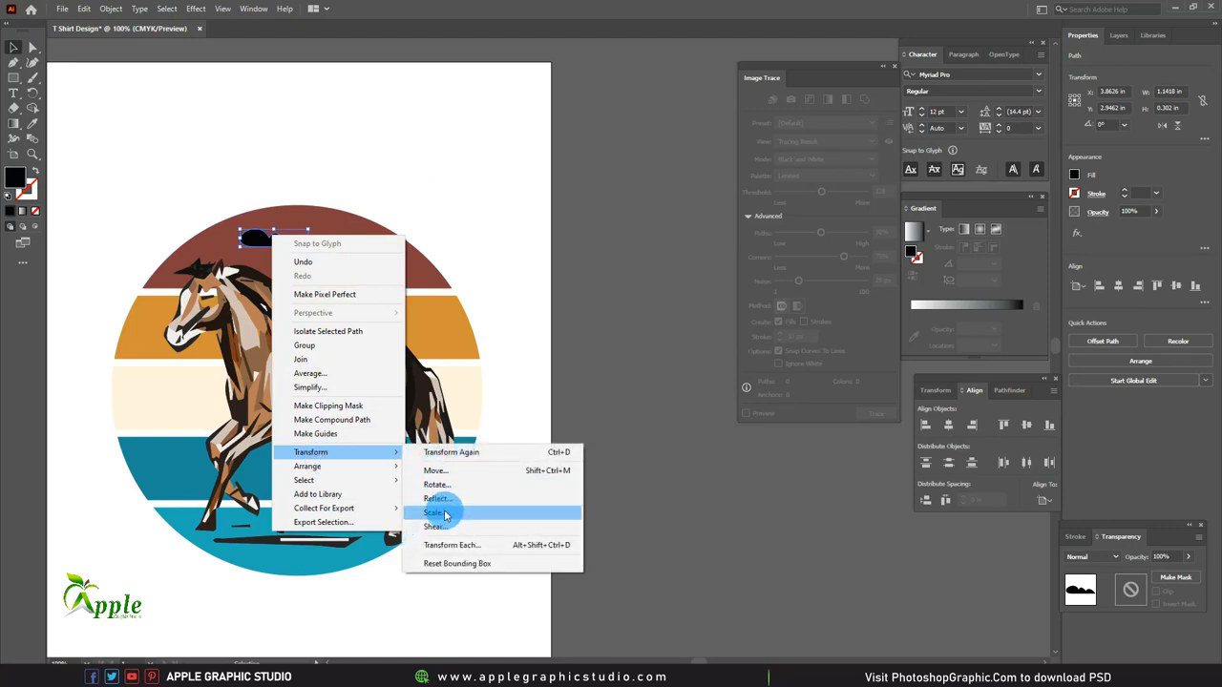
{"action": "left_click", "coordinate": [455, 499]}
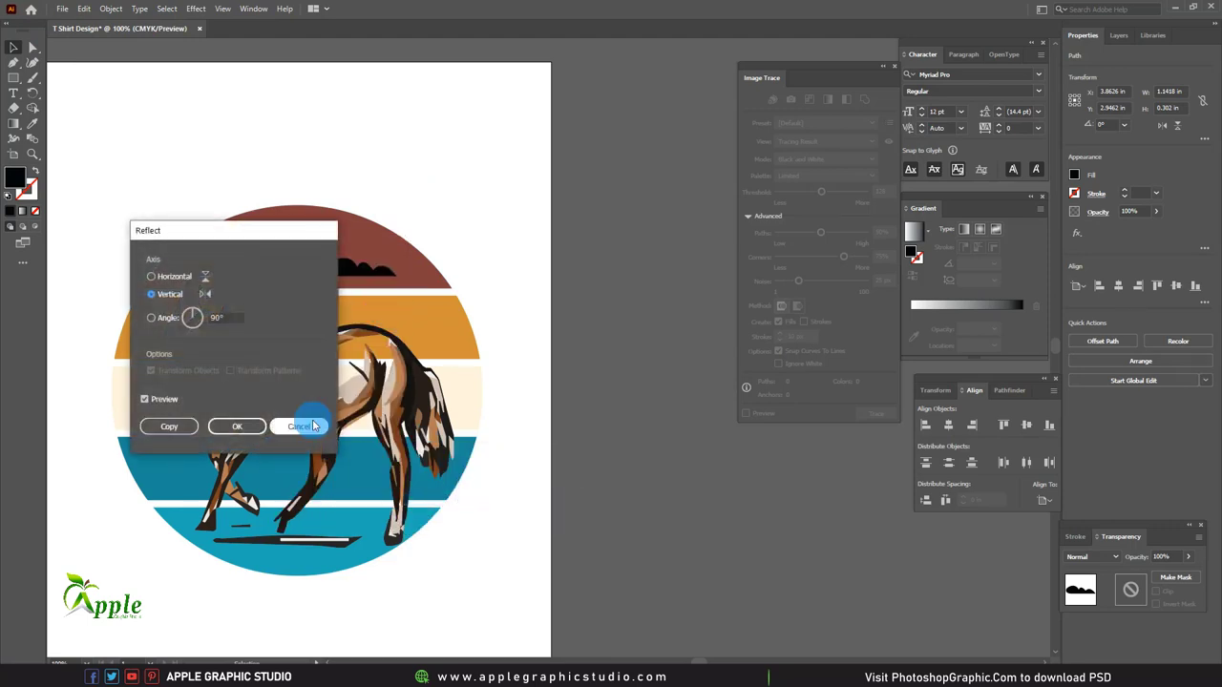
{"action": "left_click", "coordinate": [242, 426]}
Shrink one cloud to a smaller size and nudge it left, then view the whole design.
{"action": "left_click", "coordinate": [444, 240]}
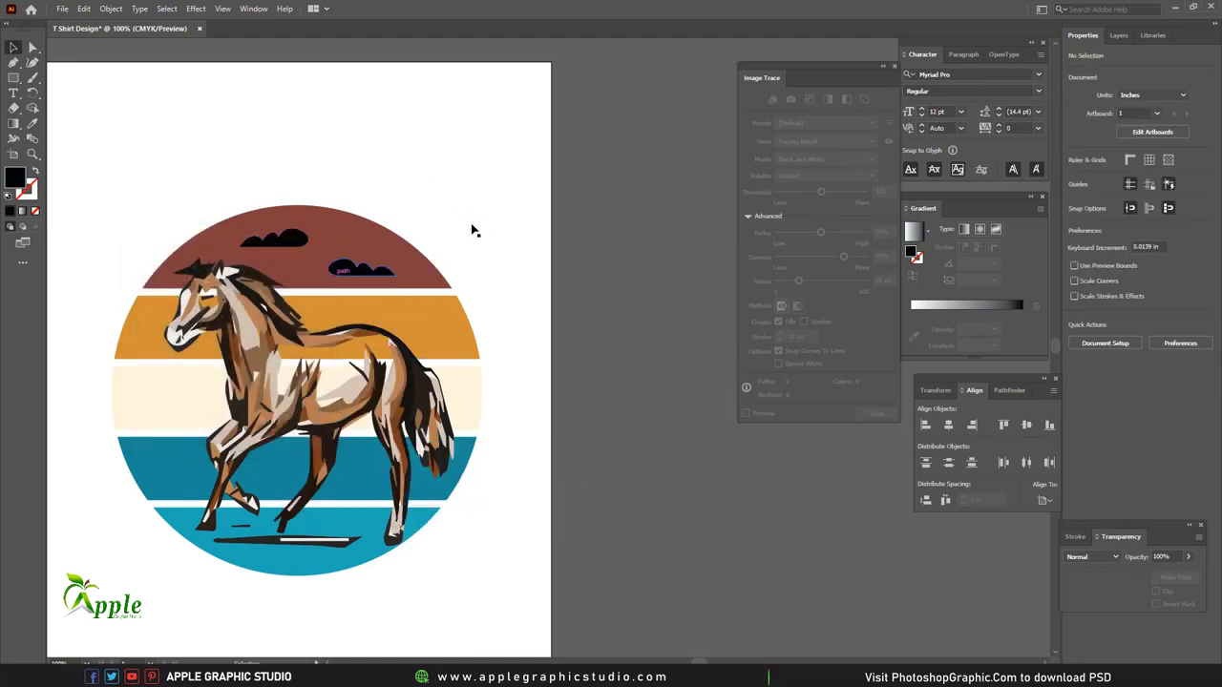
{"action": "scroll", "coordinate": [325, 249], "scroll_direction": "up", "scroll_amount": 1}
{"action": "left_click", "coordinate": [368, 276]}
{"action": "mouse_move", "coordinate": [418, 258]}
{"action": "left_mouse_down"}
{"action": "mouse_move", "coordinate": [390, 257]}
{"action": "mouse_move", "coordinate": [603, 403]}
{"action": "left_mouse_up"}
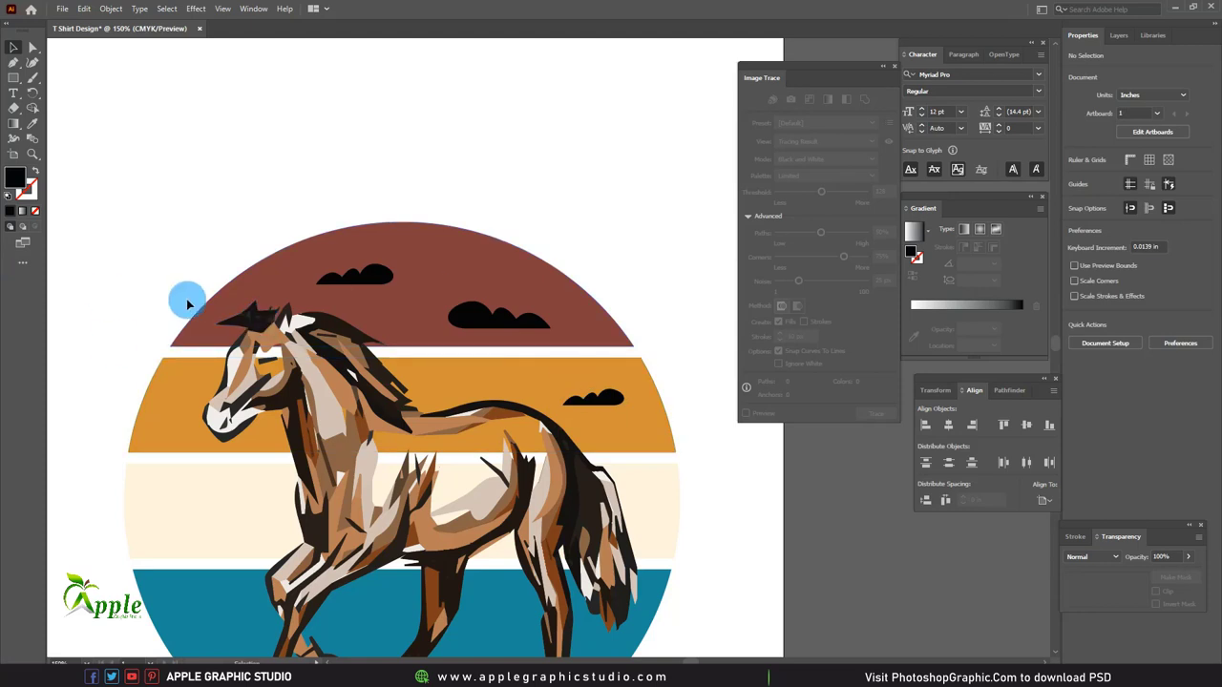
{"action": "left_click_drag", "start_coordinate": [386, 285], "coordinate": [327, 284]}
{"action": "key", "text": "ctrl+shift+a"}
{"action": "key", "text": "ctrl+1"}
Close the Image Trace panel and start a jagged Pen outline for the ground at the lower left.
{"action": "left_click", "coordinate": [894, 68]}
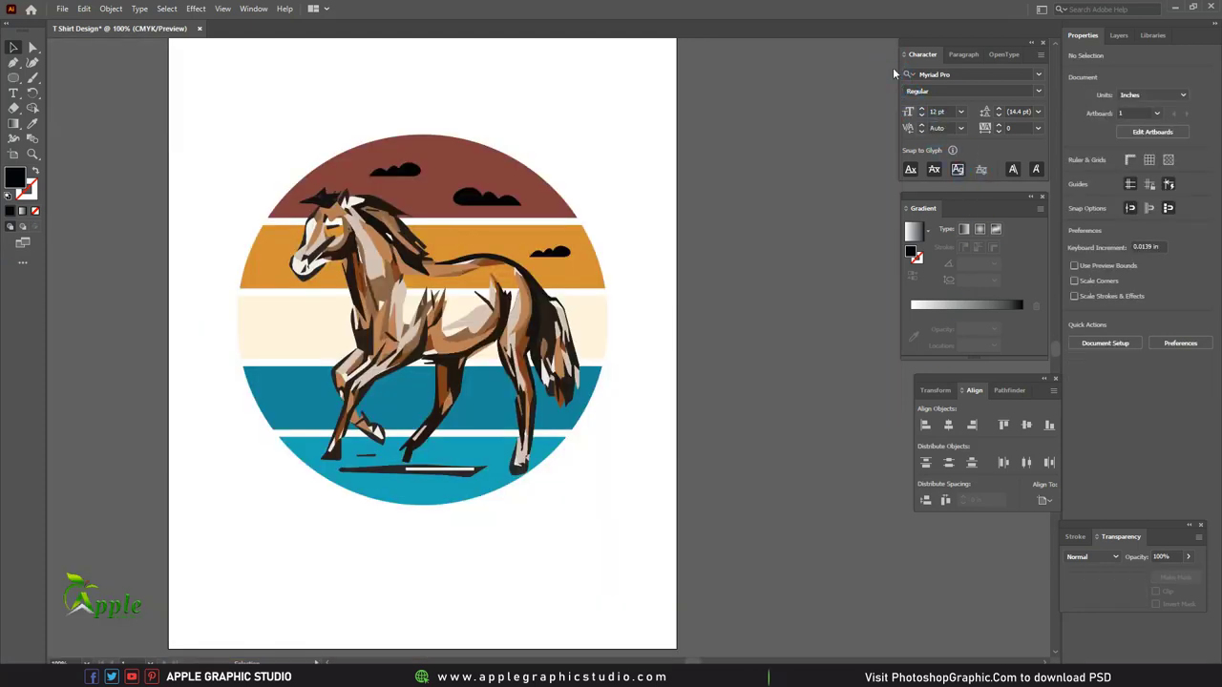
{"action": "scroll", "coordinate": [867, 505], "scroll_direction": "right", "scroll_amount": 2}
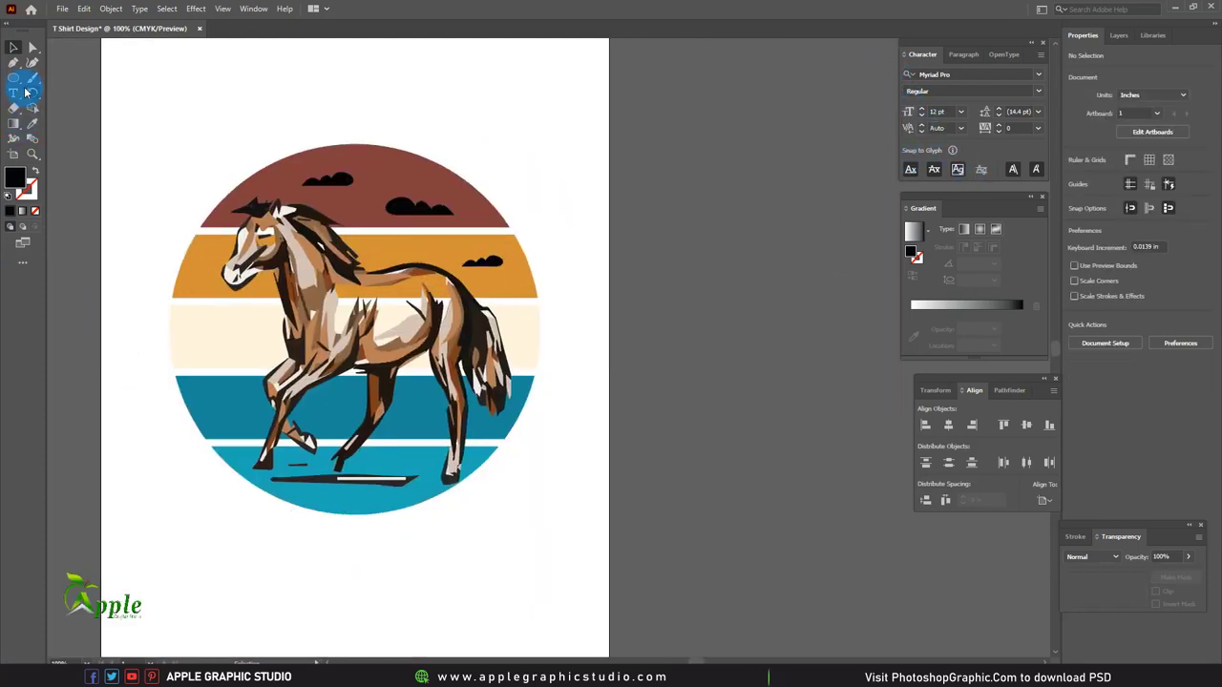
{"action": "left_click", "coordinate": [11, 64]}
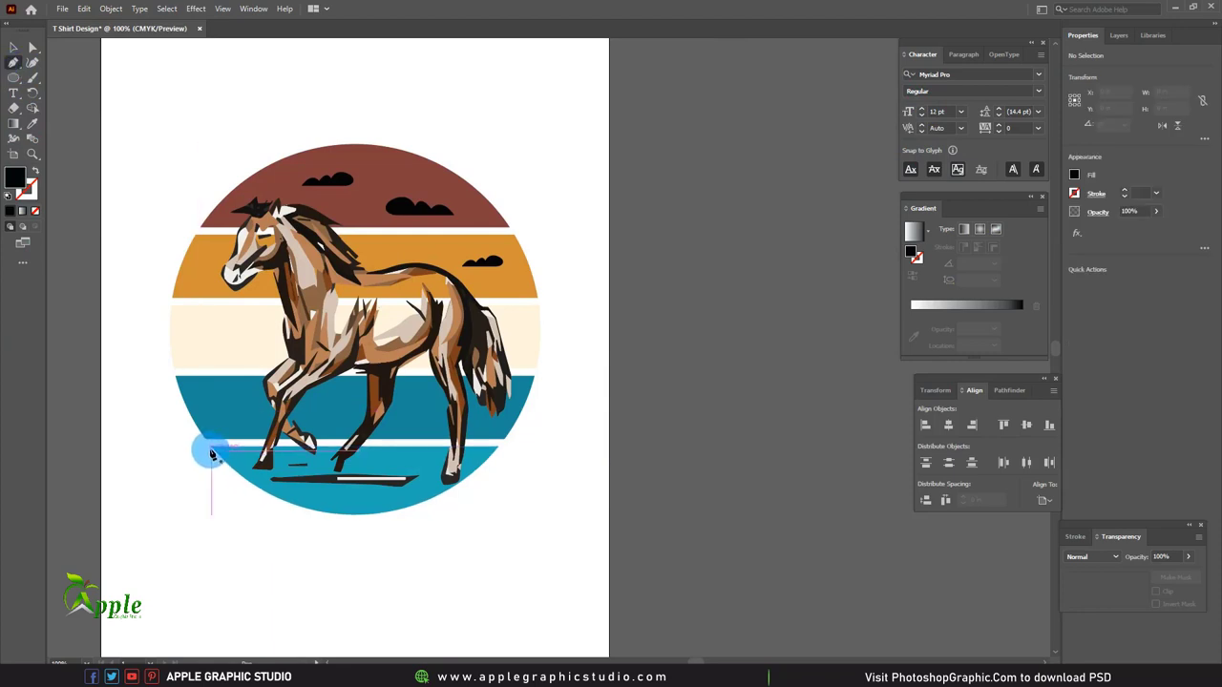
{"action": "left_click", "coordinate": [242, 416]}
{"action": "left_click", "coordinate": [227, 442]}
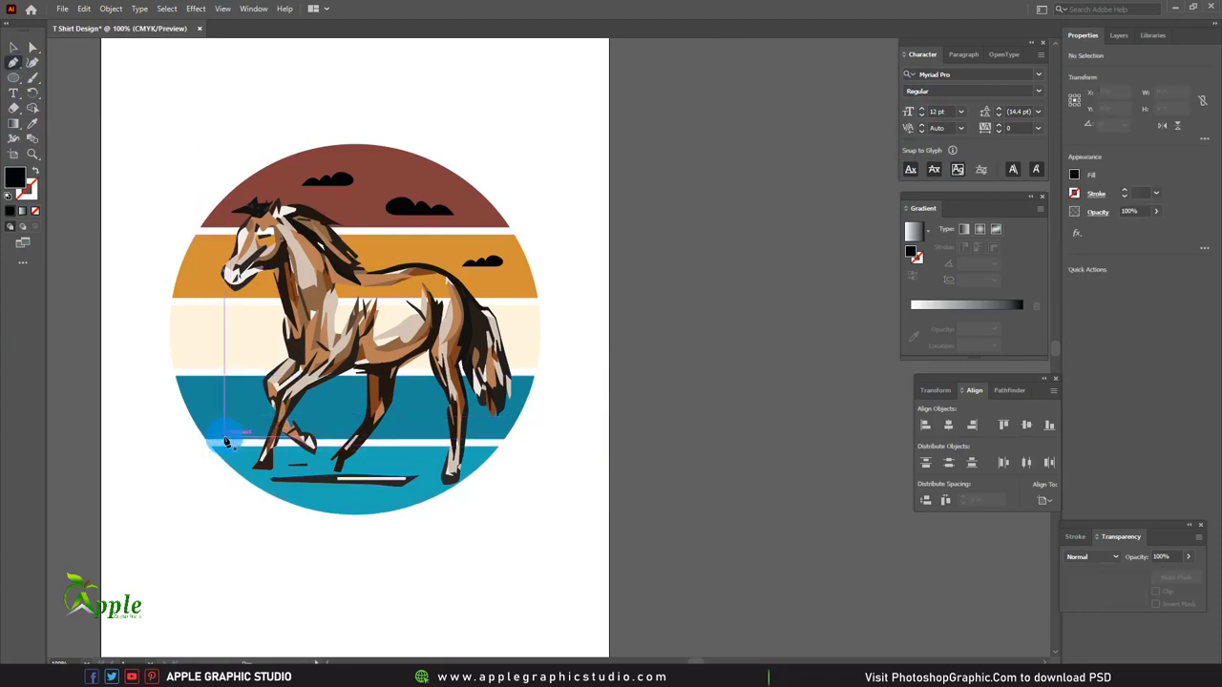
{"action": "left_click", "coordinate": [229, 410]}
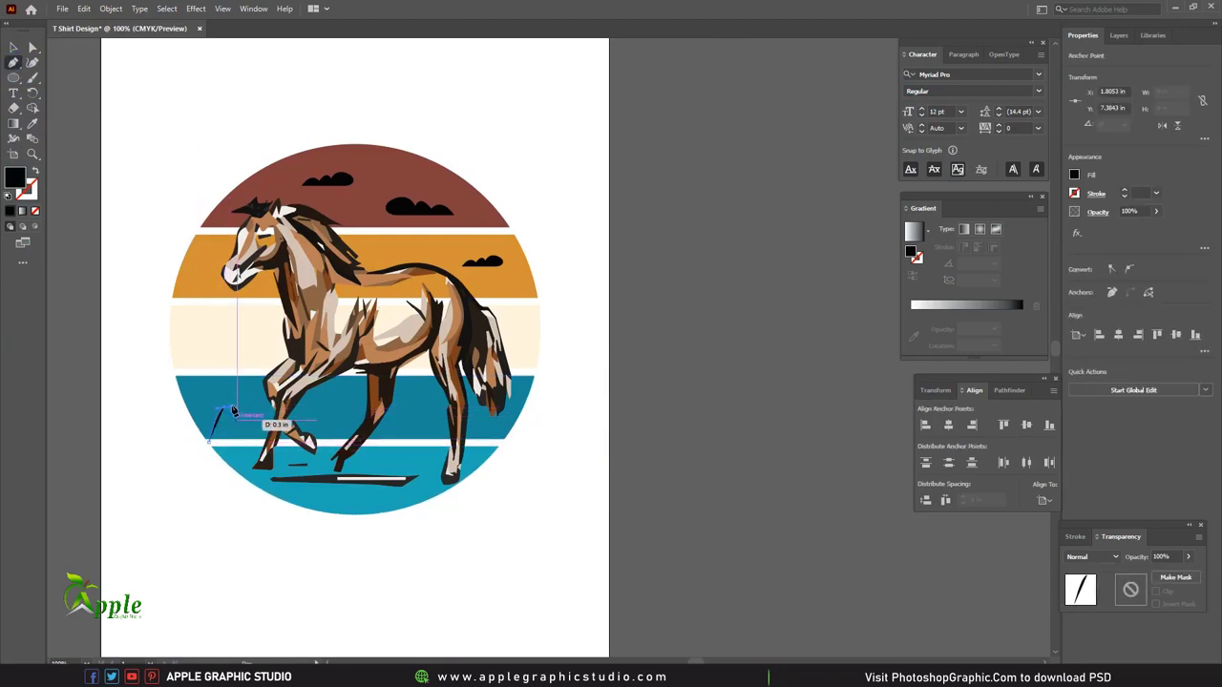
{"action": "mouse_move", "coordinate": [234, 469]}
{"action": "left_mouse_down"}
{"action": "mouse_move", "coordinate": [243, 482]}
{"action": "mouse_move", "coordinate": [283, 453]}
{"action": "left_mouse_up"}
{"action": "left_click", "coordinate": [251, 458]}
{"action": "left_click", "coordinate": [245, 423]}
{"action": "left_click", "coordinate": [254, 442]}
Extend the jagged ground outline under the horse and close the black shape.
{"action": "left_click", "coordinate": [372, 482]}
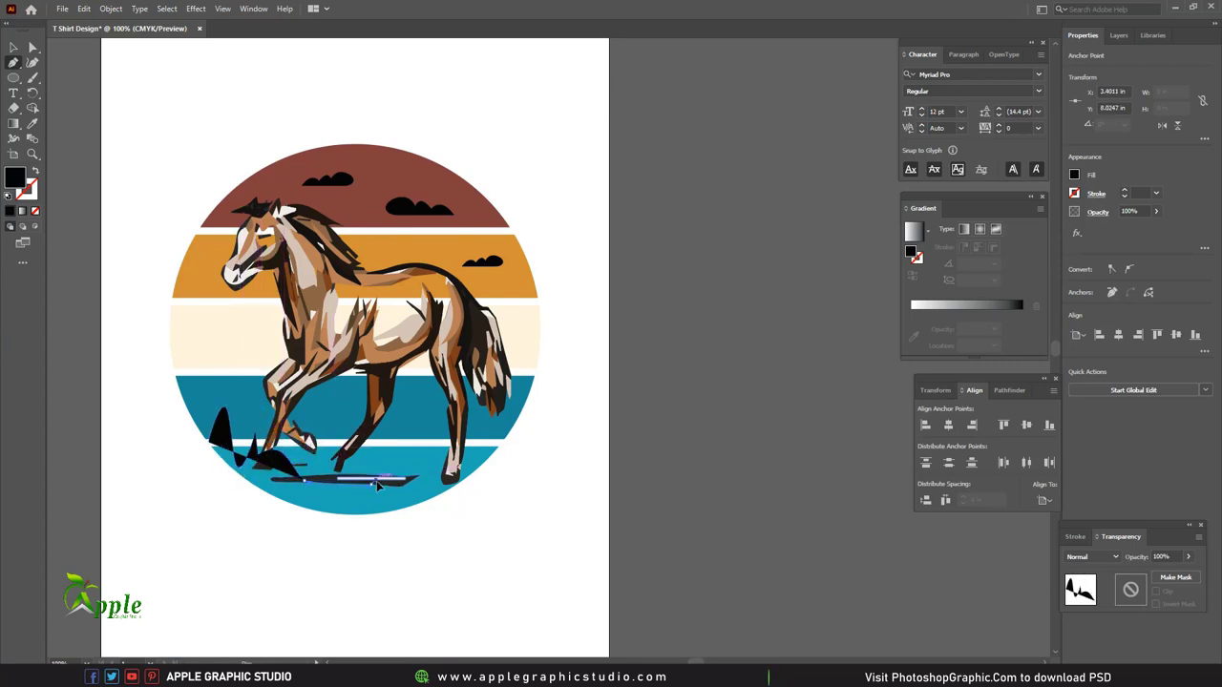
{"action": "left_click", "coordinate": [433, 457]}
{"action": "mouse_move", "coordinate": [482, 444]}
{"action": "left_mouse_down"}
{"action": "mouse_move", "coordinate": [495, 443]}
{"action": "mouse_move", "coordinate": [482, 516]}
{"action": "mouse_move", "coordinate": [468, 506]}
{"action": "left_mouse_up"}
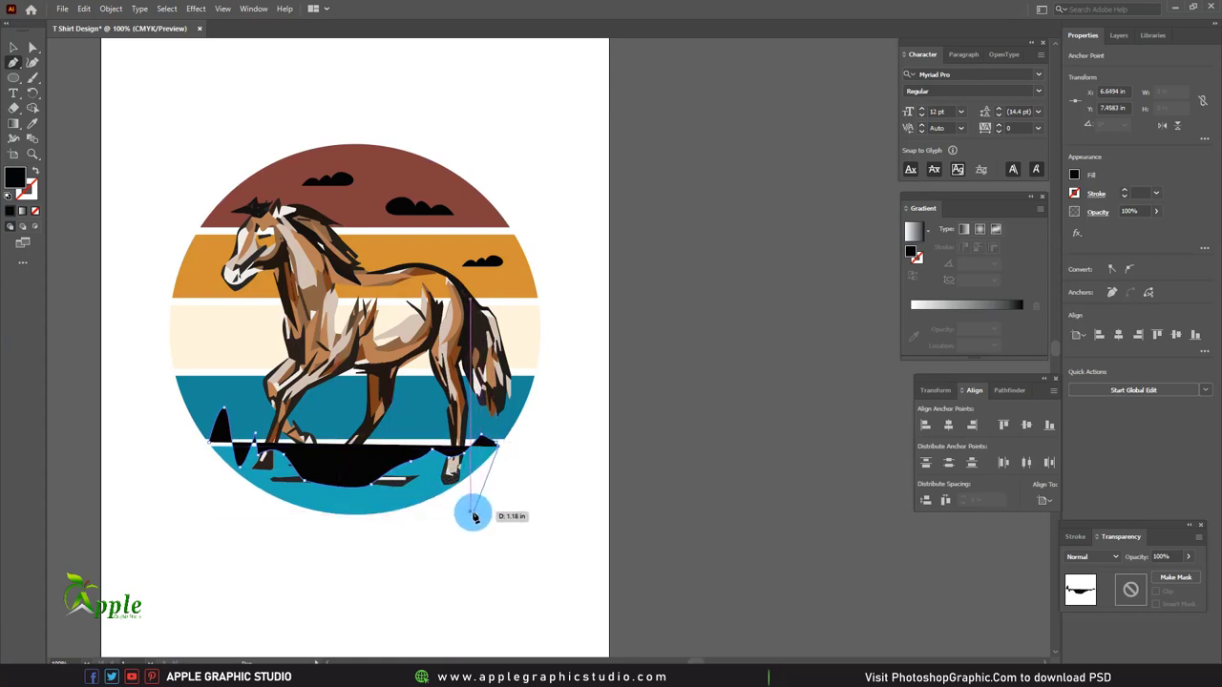
{"action": "left_click", "coordinate": [497, 501]}
{"action": "left_click", "coordinate": [380, 545]}
{"action": "left_click", "coordinate": [153, 517]}
{"action": "left_click", "coordinate": [212, 444]}
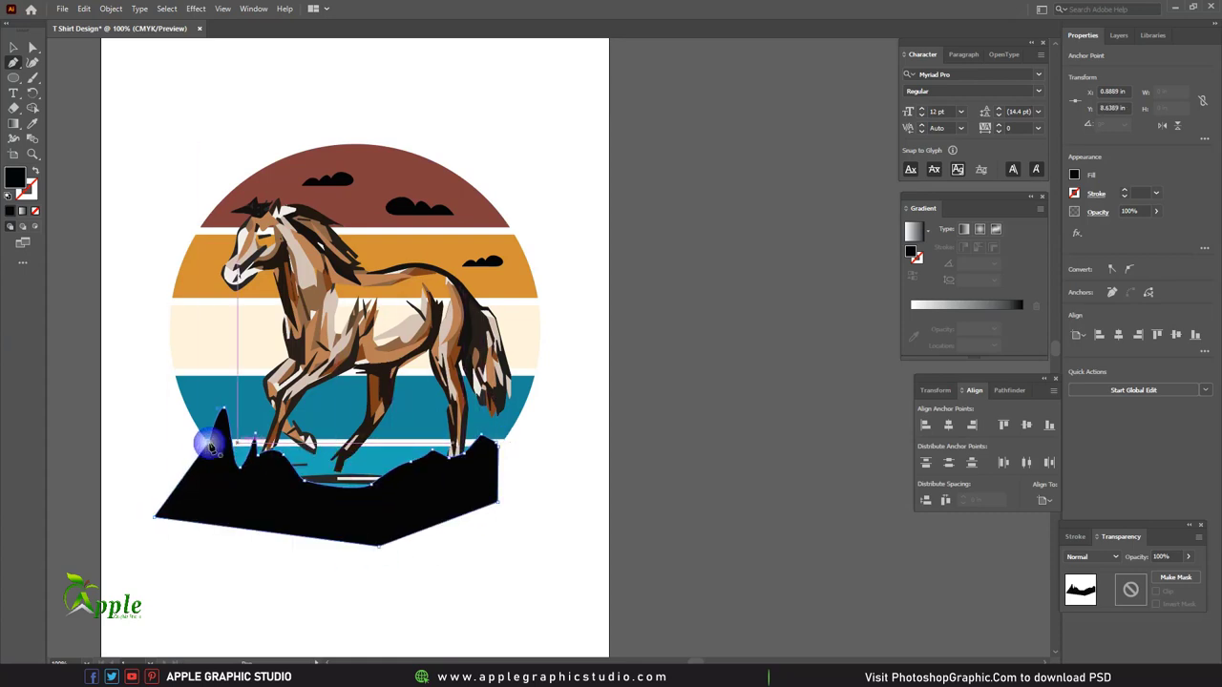
{"action": "key", "text": "v"}
{"action": "left_click", "coordinate": [581, 445]}
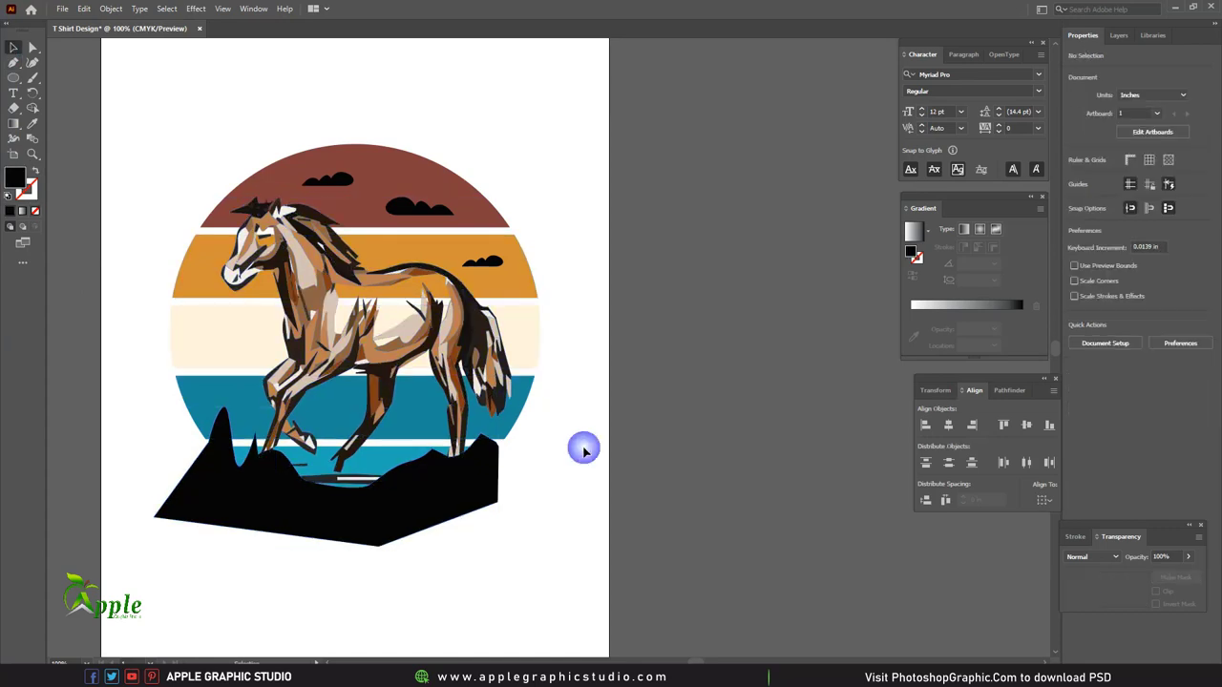
Select the circle's curve and the ground, then Alt-click with Shape Builder to delete the overhang.
{"action": "left_click", "coordinate": [379, 460]}
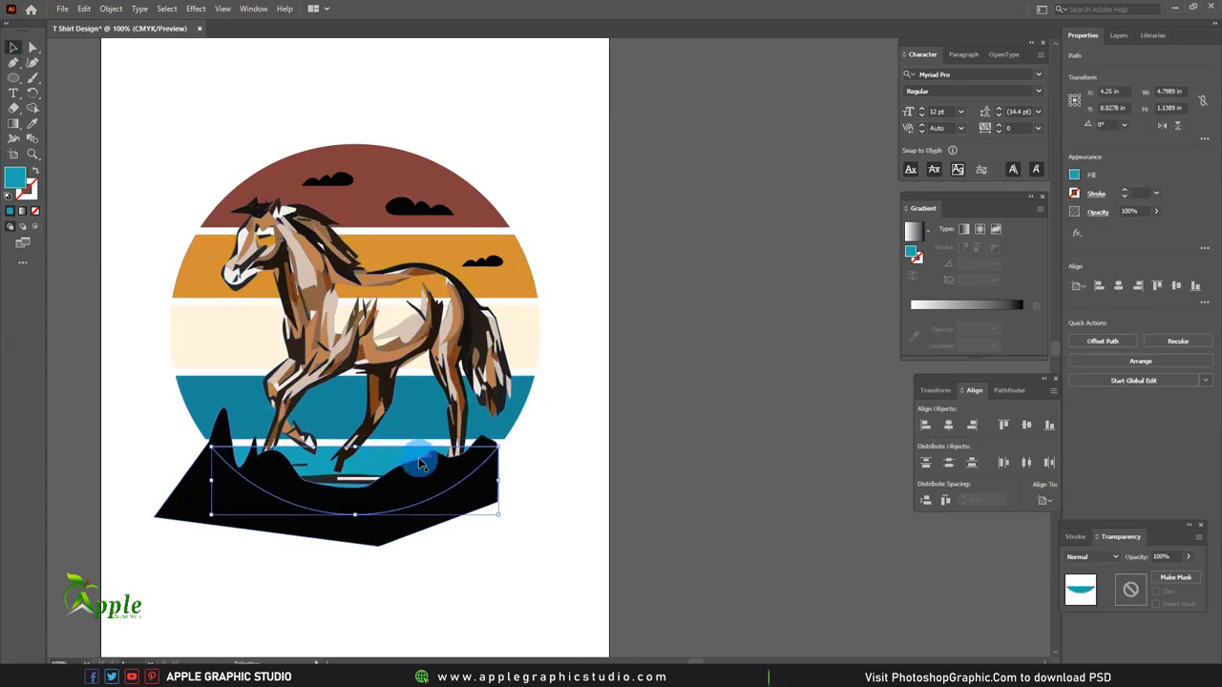
{"action": "left_click", "coordinate": [360, 506]}
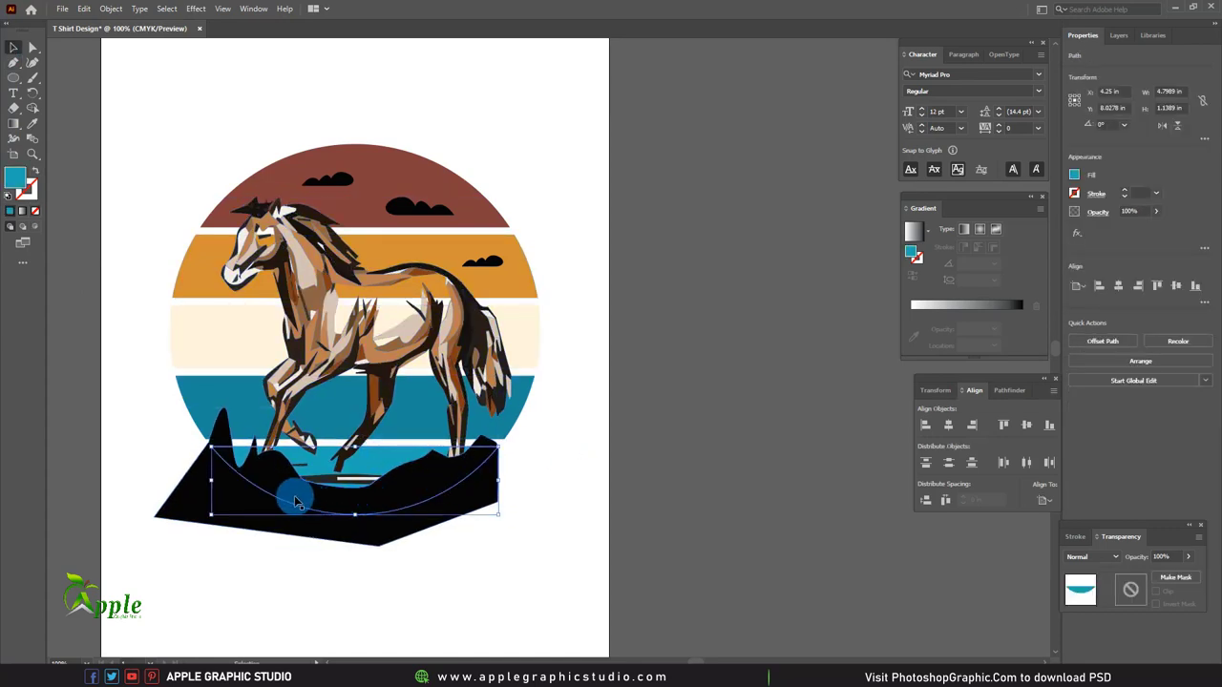
{"action": "left_click", "coordinate": [201, 493], "text": "shift"}
{"action": "left_click", "coordinate": [32, 110]}
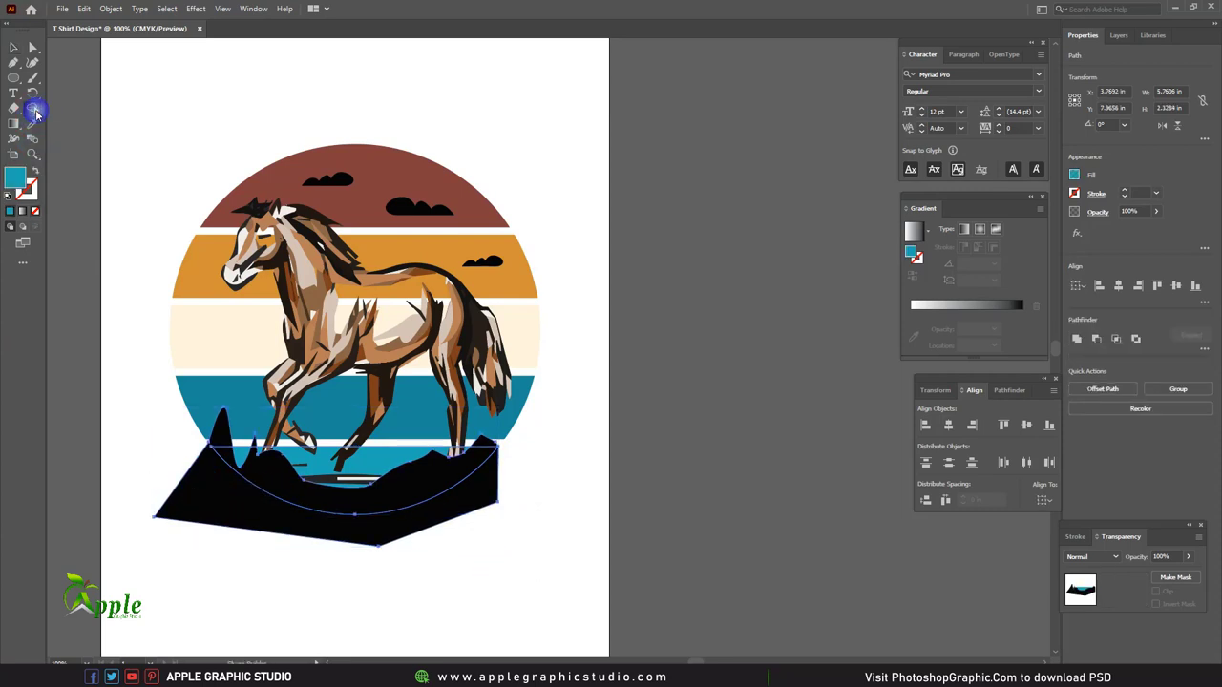
{"action": "left_click", "coordinate": [254, 503], "text": "alt"}
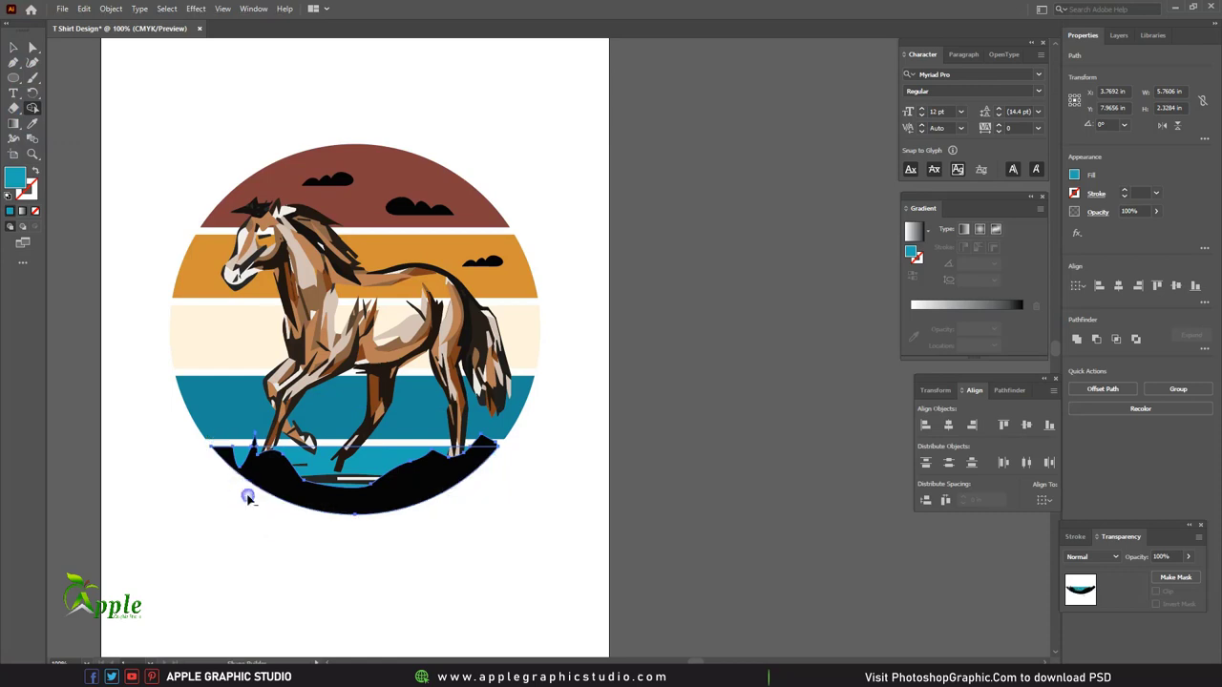
{"action": "left_click", "coordinate": [14, 47]}
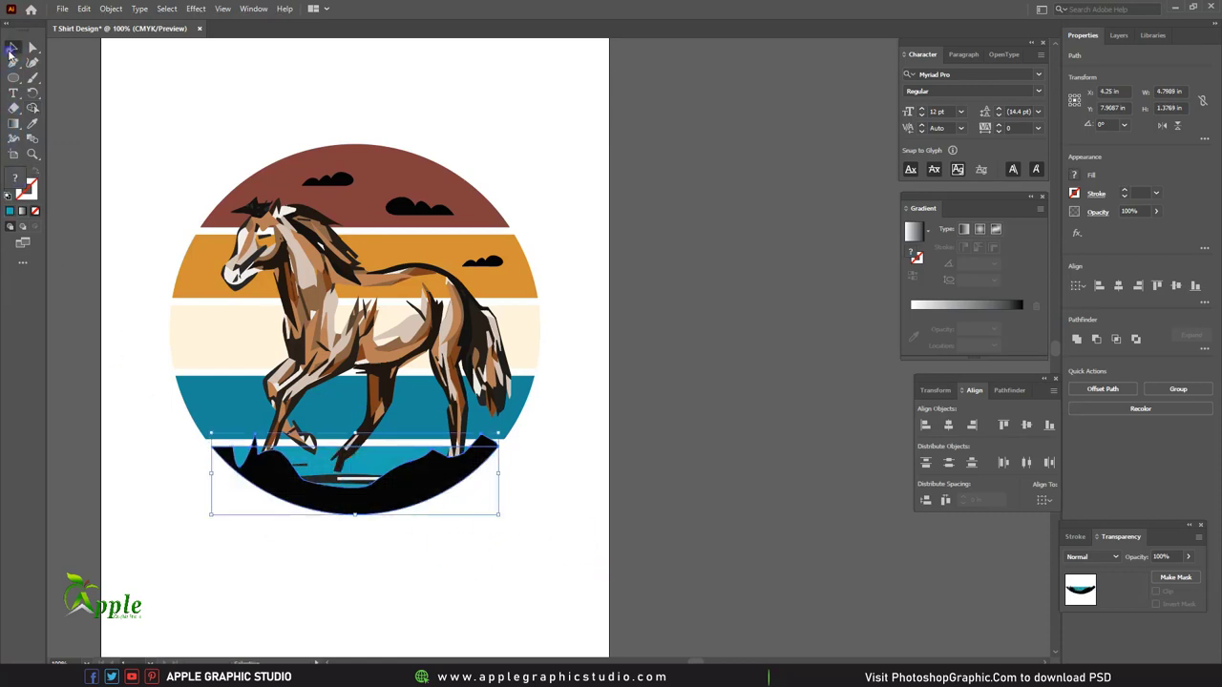
{"action": "left_click", "coordinate": [151, 105]}
{"action": "left_click", "coordinate": [382, 499]}
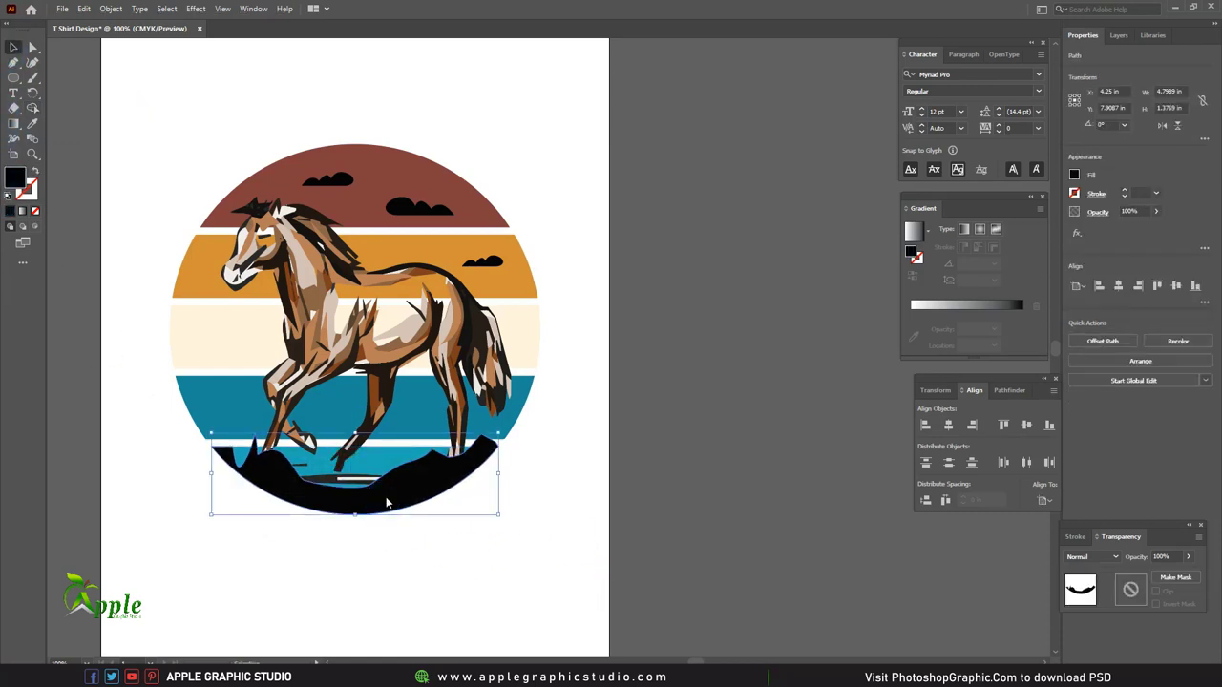
Send the ground shape backward with Arrange until it sits behind the horse's legs.
{"action": "right_click", "coordinate": [387, 498]}
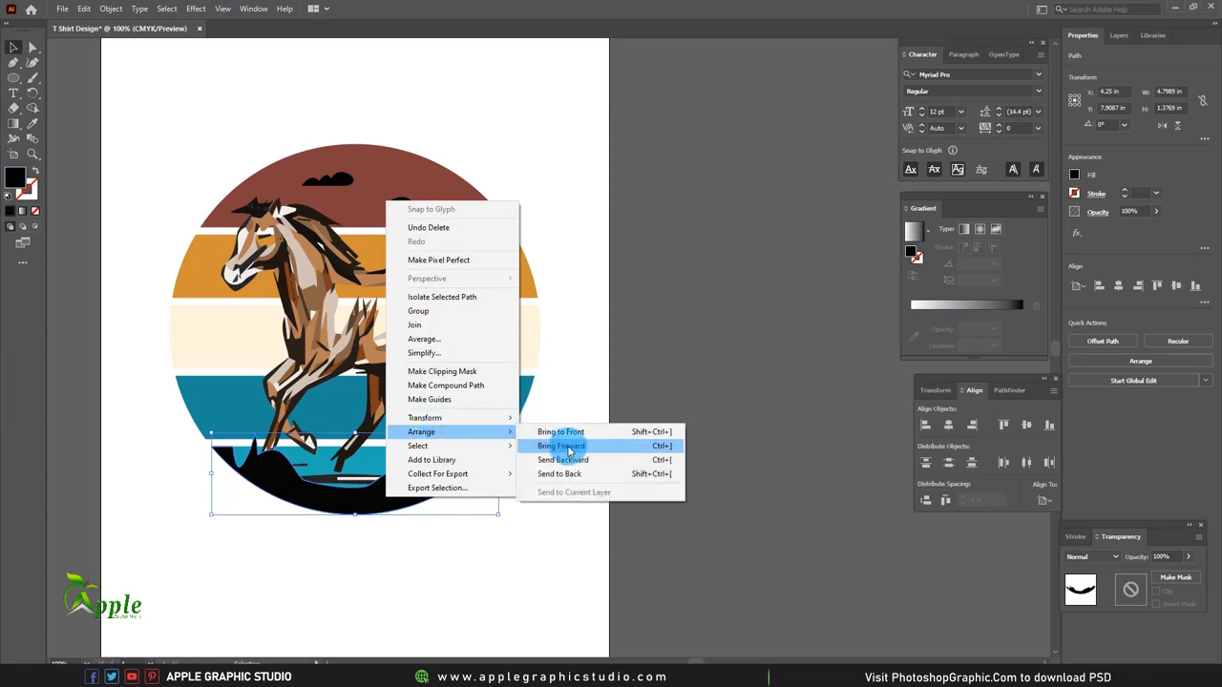
{"action": "left_click", "coordinate": [578, 462]}
{"action": "right_click", "coordinate": [447, 470]}
{"action": "mouse_move", "coordinate": [482, 410]}
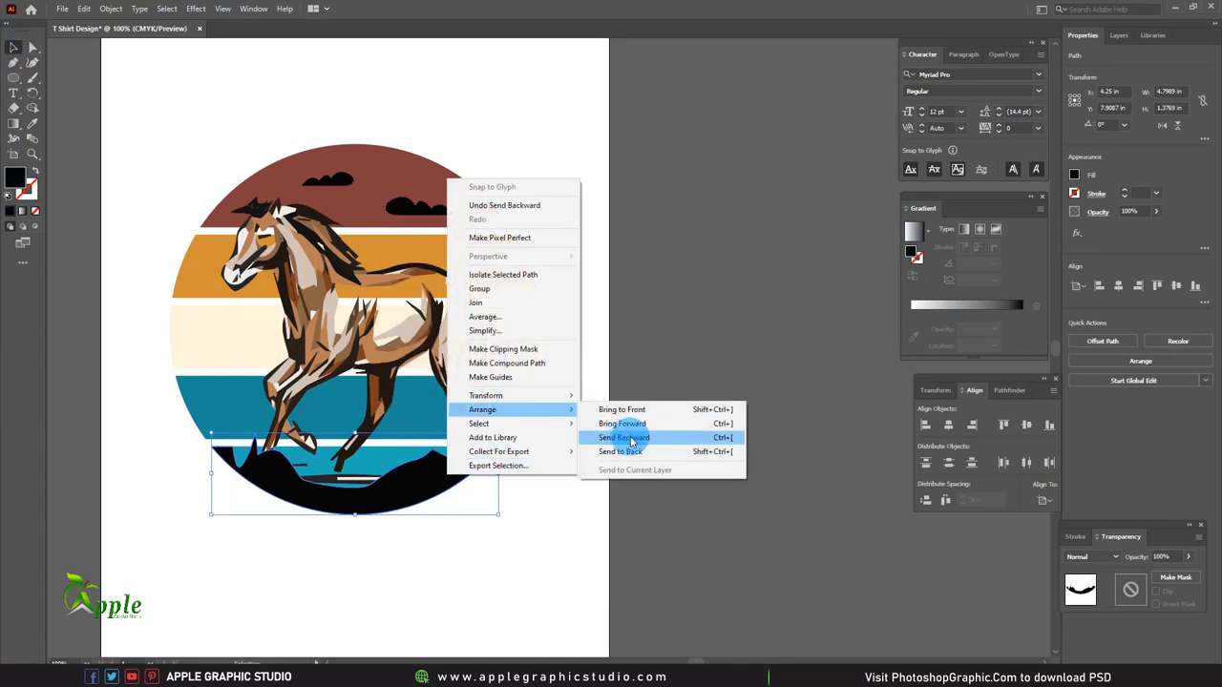
{"action": "left_click", "coordinate": [630, 439]}
{"action": "right_click", "coordinate": [425, 478]}
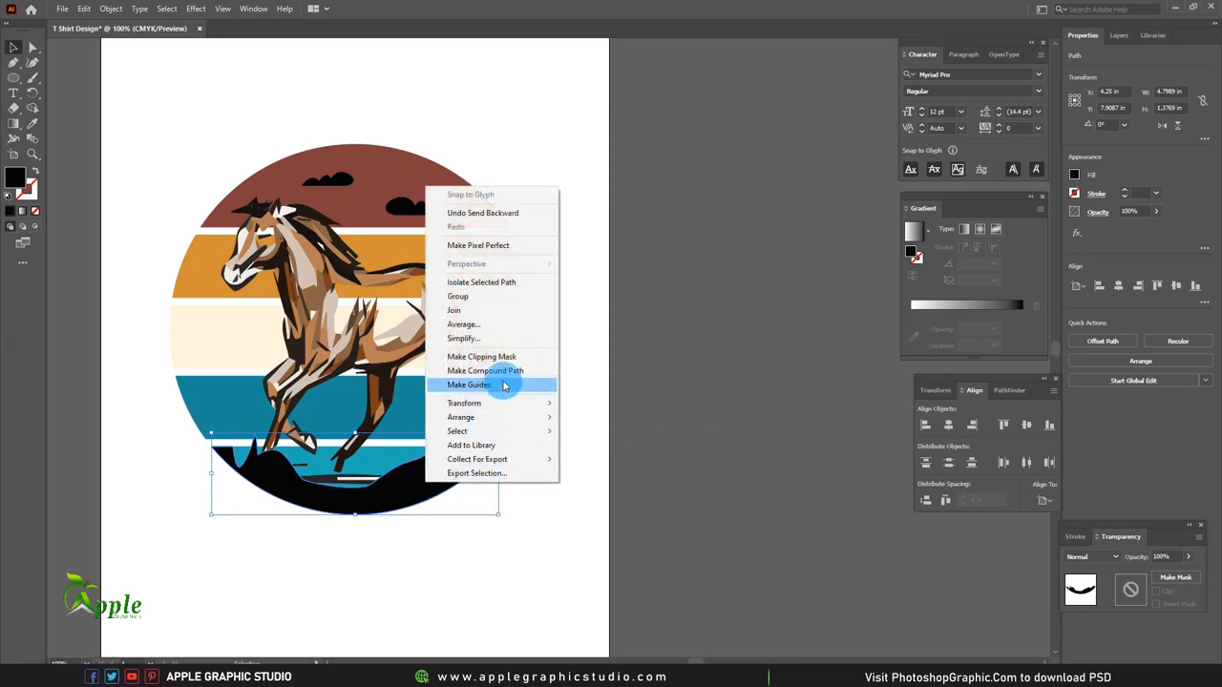
{"action": "left_click", "coordinate": [616, 446]}
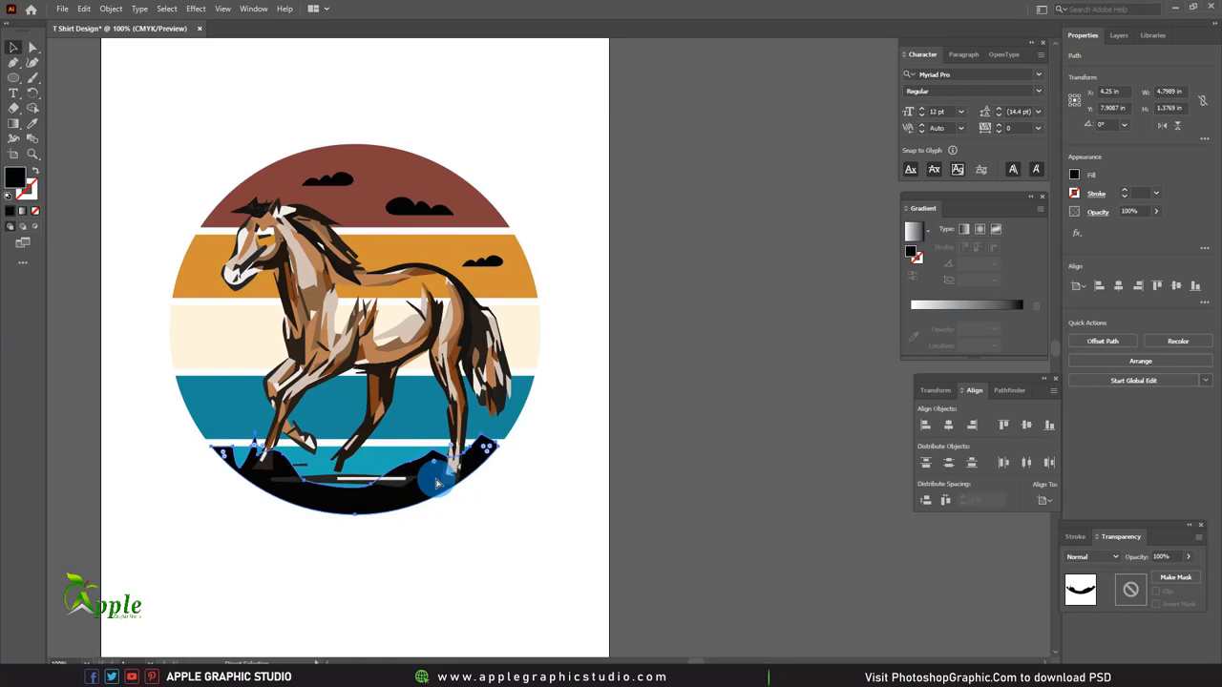
{"action": "key", "text": "ctrl+bracketleft"}
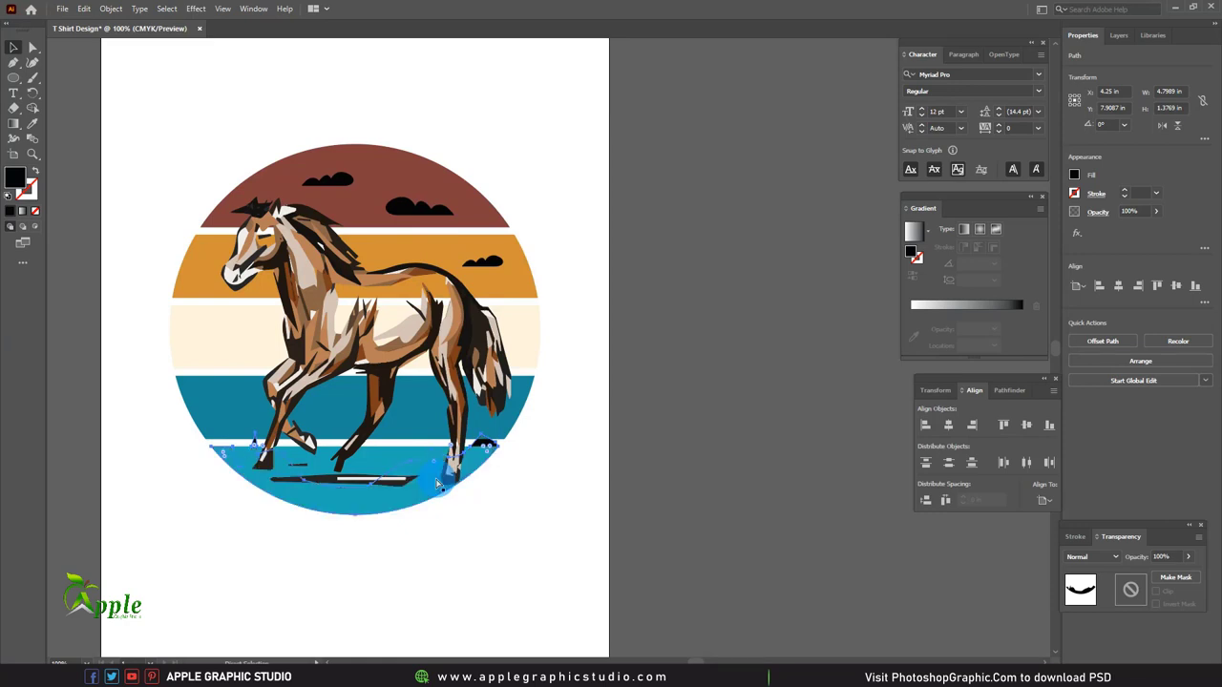
{"action": "key", "text": "ctrl+z"}
{"action": "left_click", "coordinate": [524, 459]}
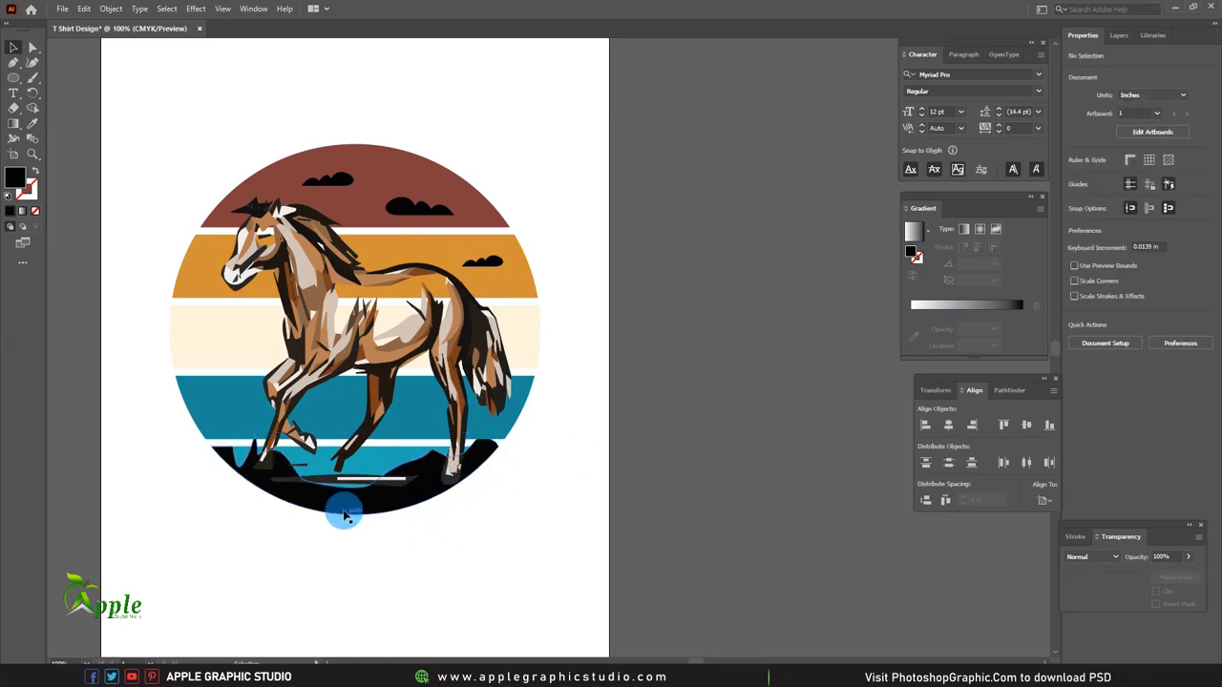
Eyedropper the horse's dark charcoal hoof colour onto the ground shape.
{"action": "key", "text": "ctrl+equal"}
{"action": "left_click", "coordinate": [385, 460]}
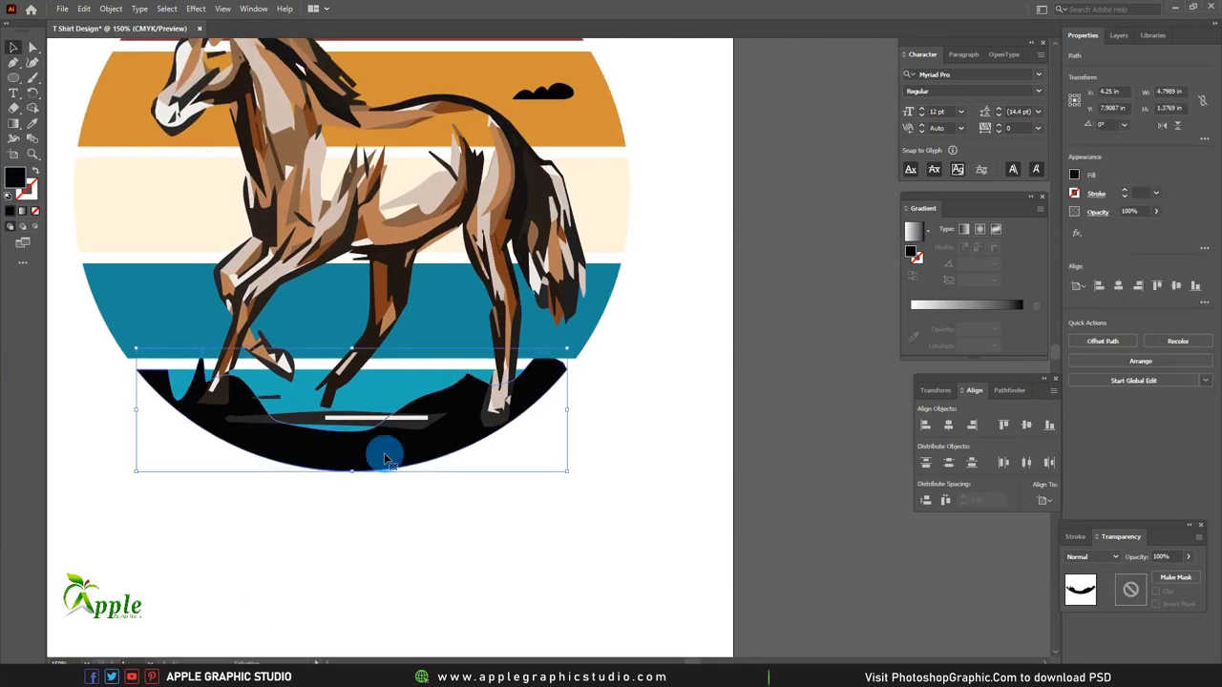
{"action": "left_click", "coordinate": [32, 123]}
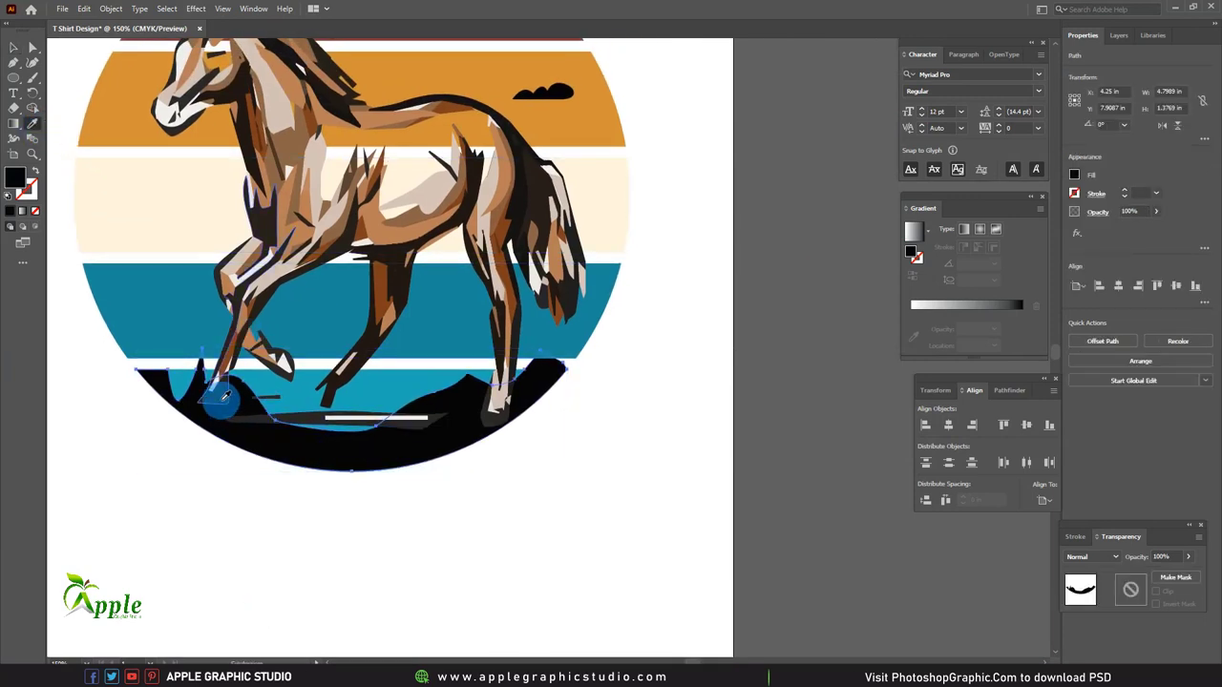
{"action": "left_click", "coordinate": [240, 417]}
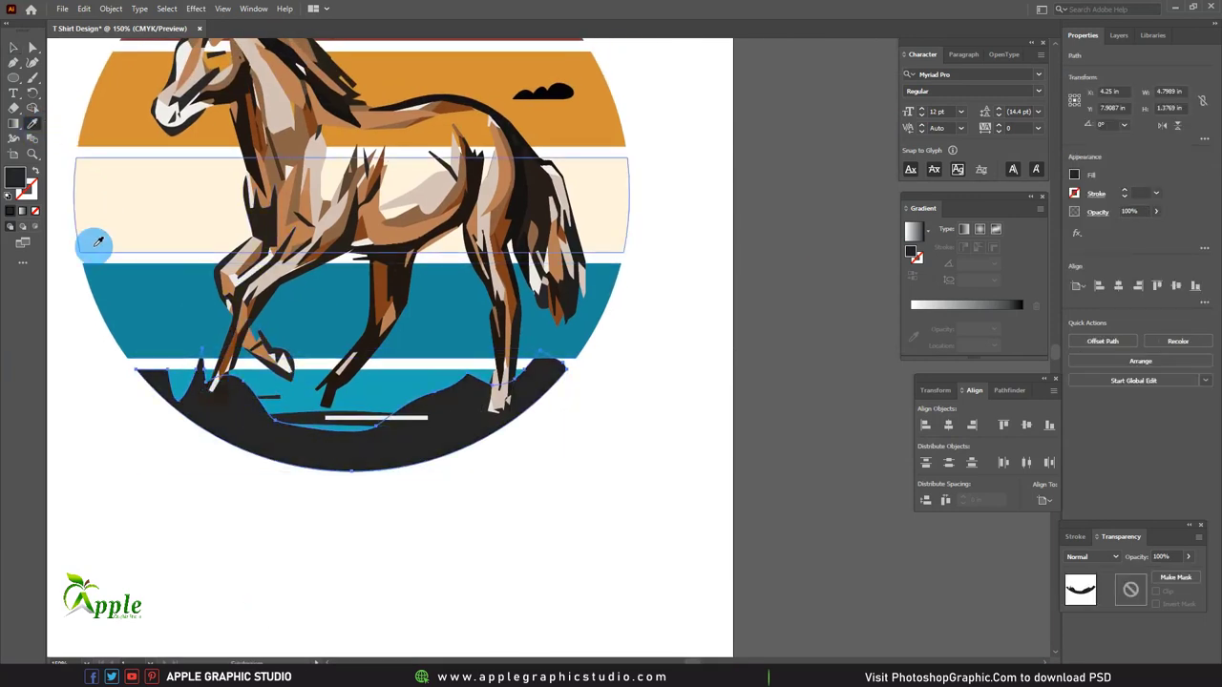
{"action": "left_click", "coordinate": [14, 50]}
{"action": "left_click", "coordinate": [551, 559]}
Type HORSE below the sunset circle and set it to 72 pt.
{"action": "key", "text": "ctrl+minus"}
{"action": "key", "text": "ctrl+minus"}
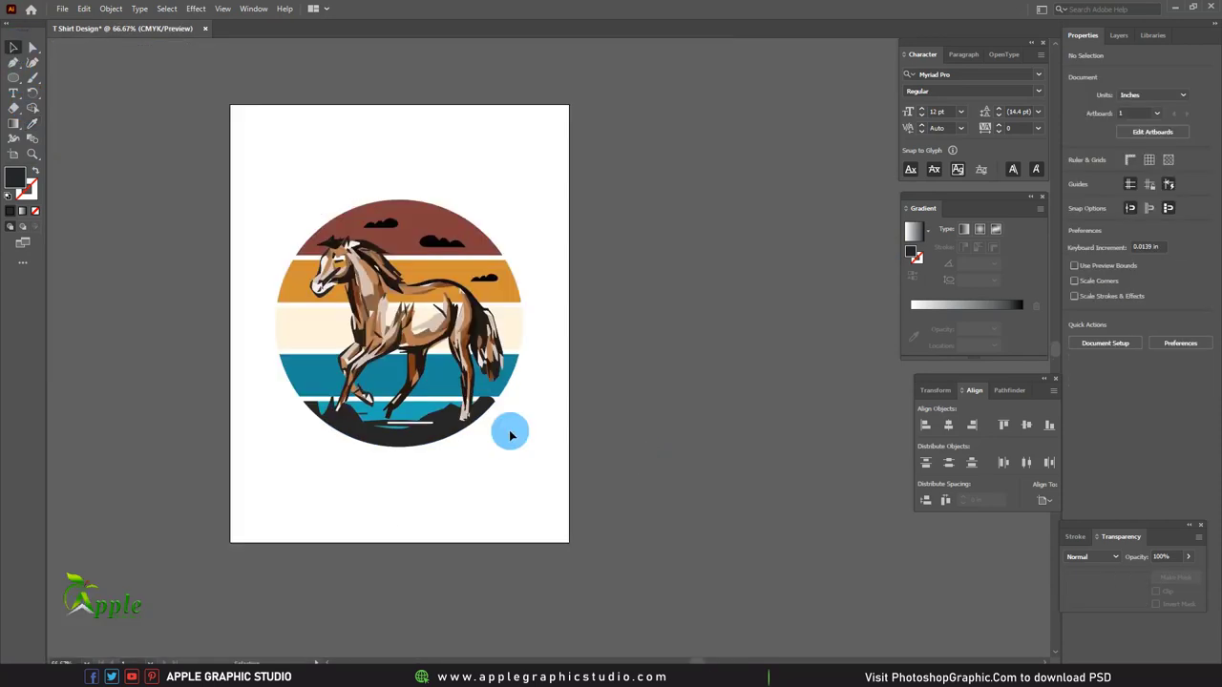
{"action": "left_click", "coordinate": [14, 94]}
{"action": "left_click", "coordinate": [349, 484]}
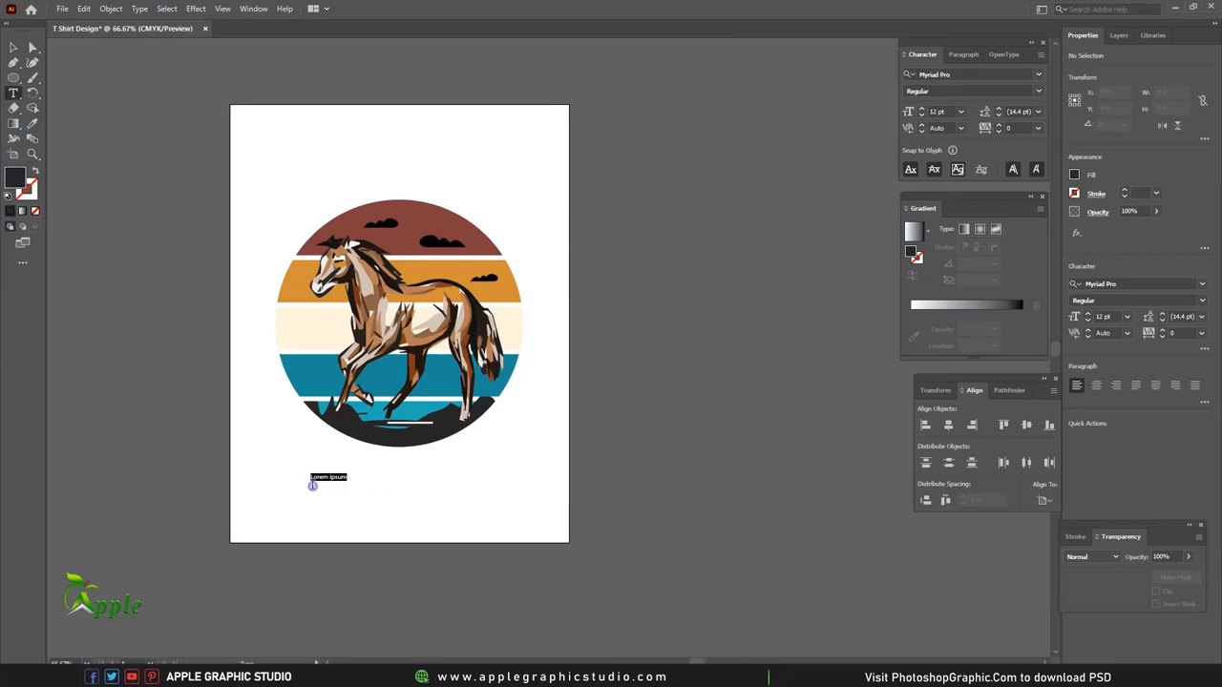
{"action": "type", "text": "HORSE"}
{"action": "key", "text": "ctrl+a"}
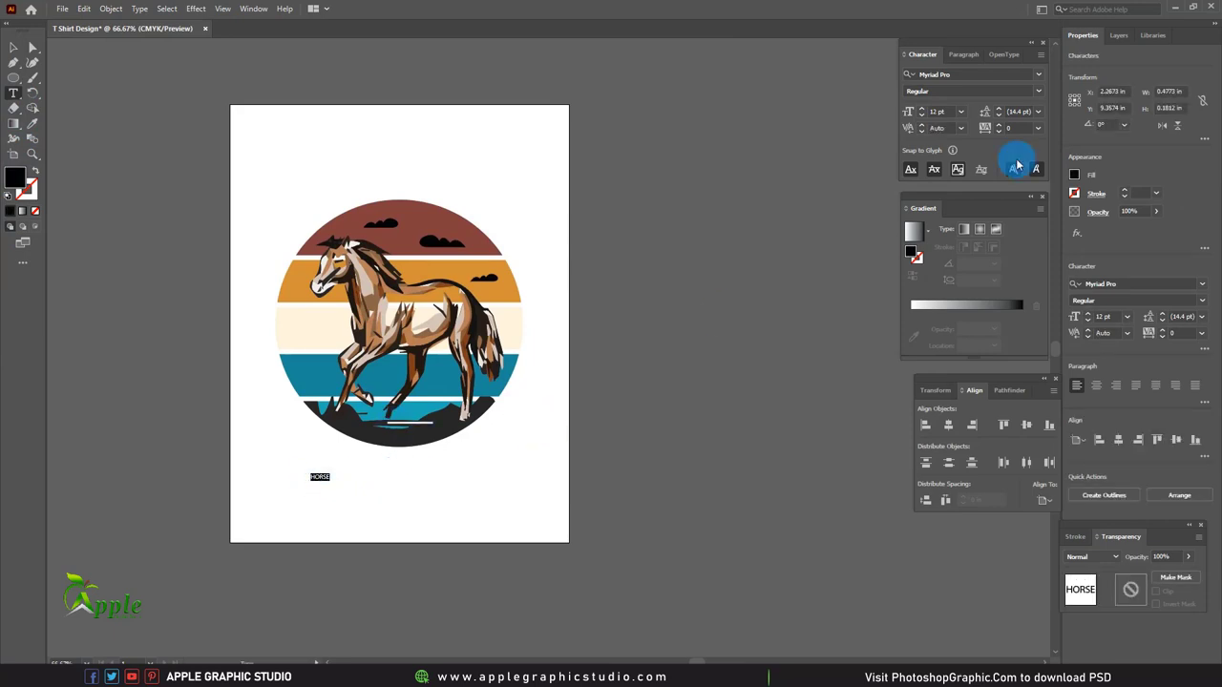
{"action": "left_click", "coordinate": [960, 112]}
{"action": "left_click", "coordinate": [970, 333]}
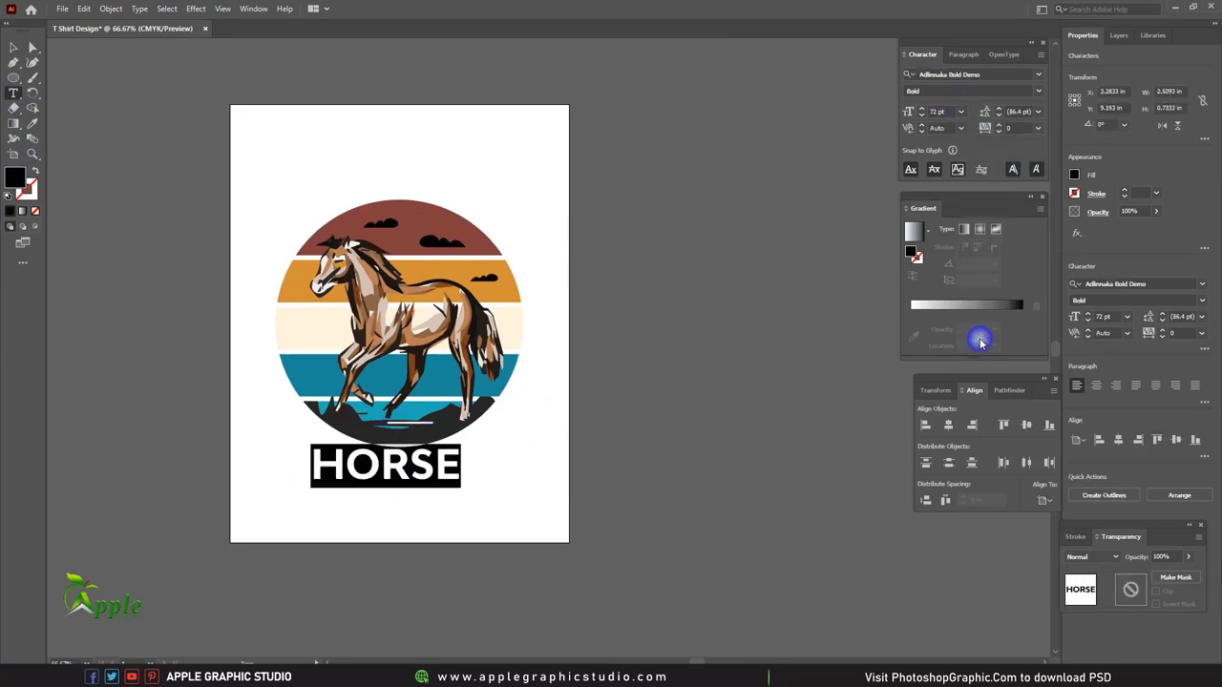
Set HORSE in Anton, enlarge it to about 142 pt and squash it vertically.
{"action": "left_click", "coordinate": [1037, 74]}
{"action": "scroll", "coordinate": [1069, 287], "scroll_direction": "down", "scroll_amount": 5}
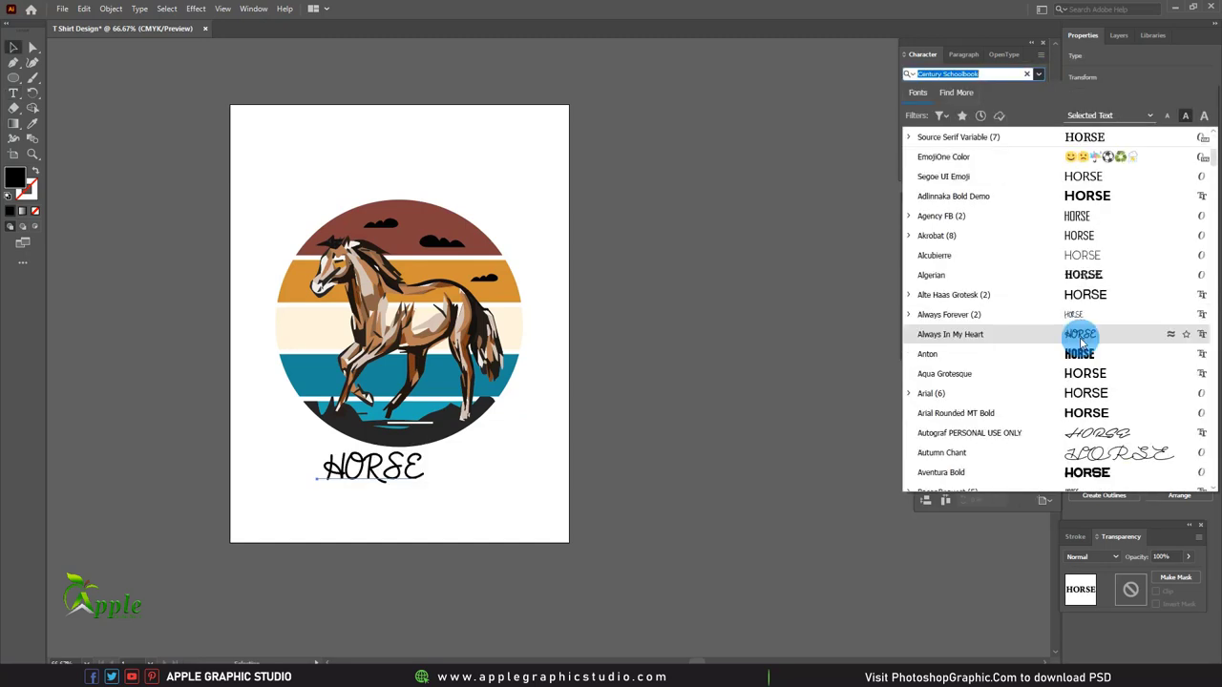
{"action": "left_click", "coordinate": [1081, 355]}
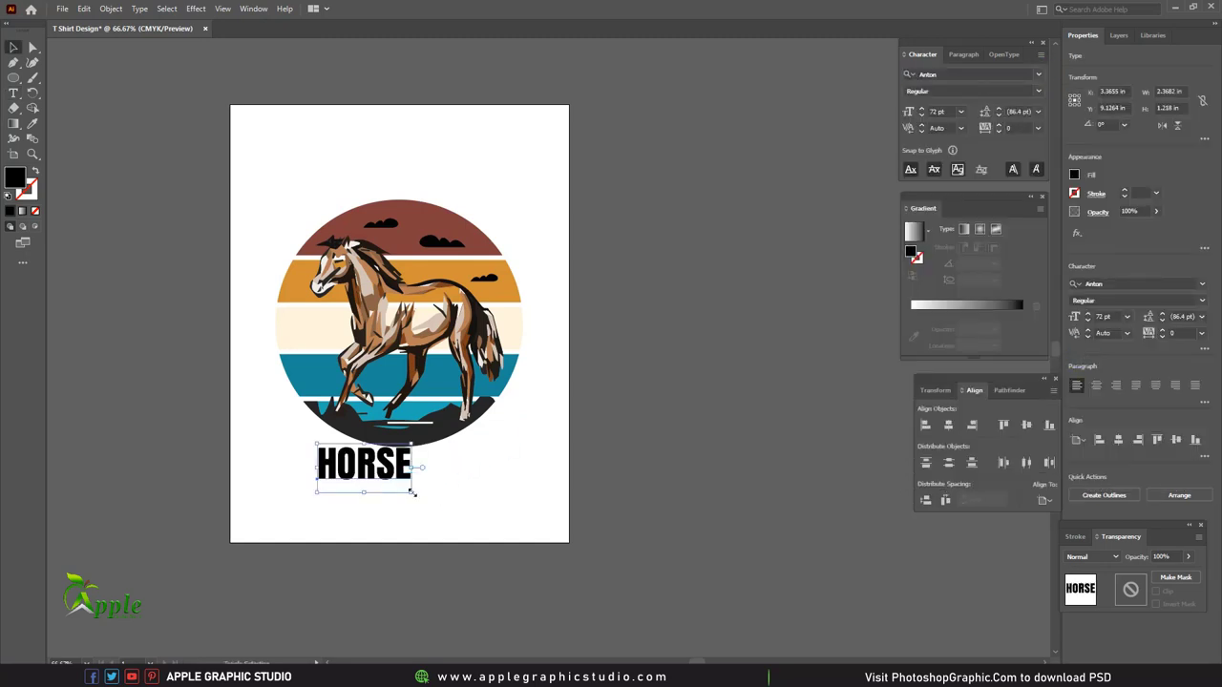
{"action": "mouse_move", "coordinate": [412, 493]}
{"action": "left_mouse_down"}
{"action": "mouse_move", "coordinate": [649, 546]}
{"action": "mouse_move", "coordinate": [412, 458]}
{"action": "left_mouse_up"}
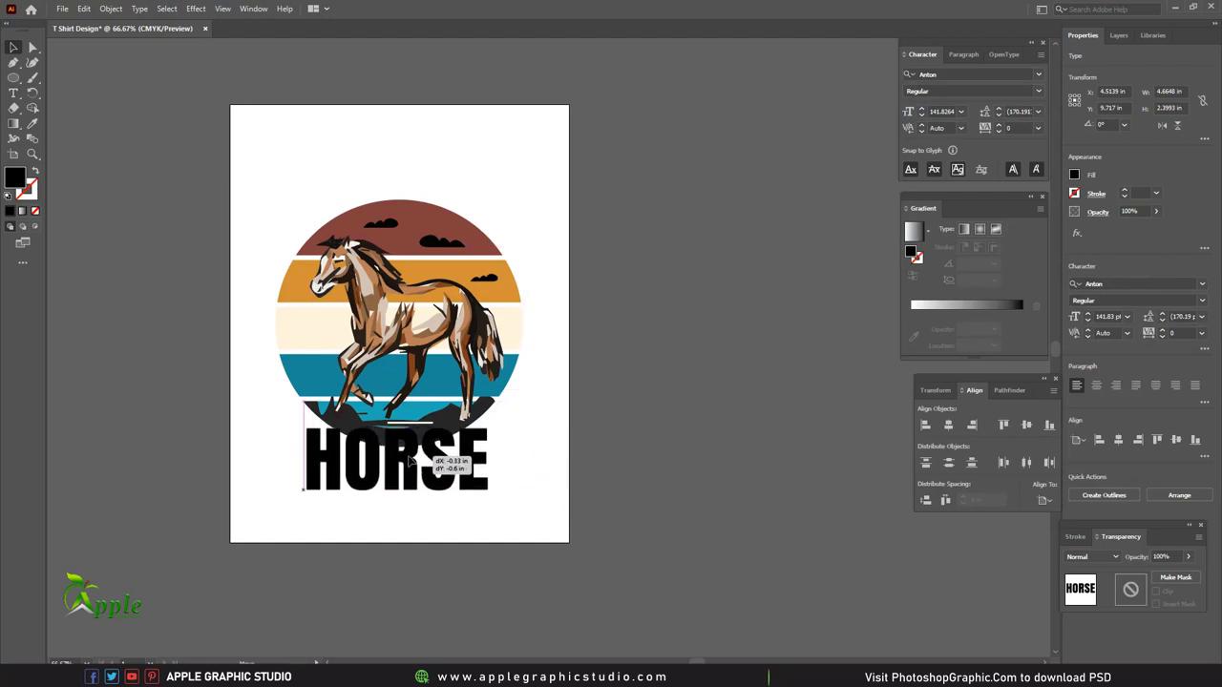
{"action": "left_click_drag", "start_coordinate": [396, 517], "coordinate": [396, 495]}
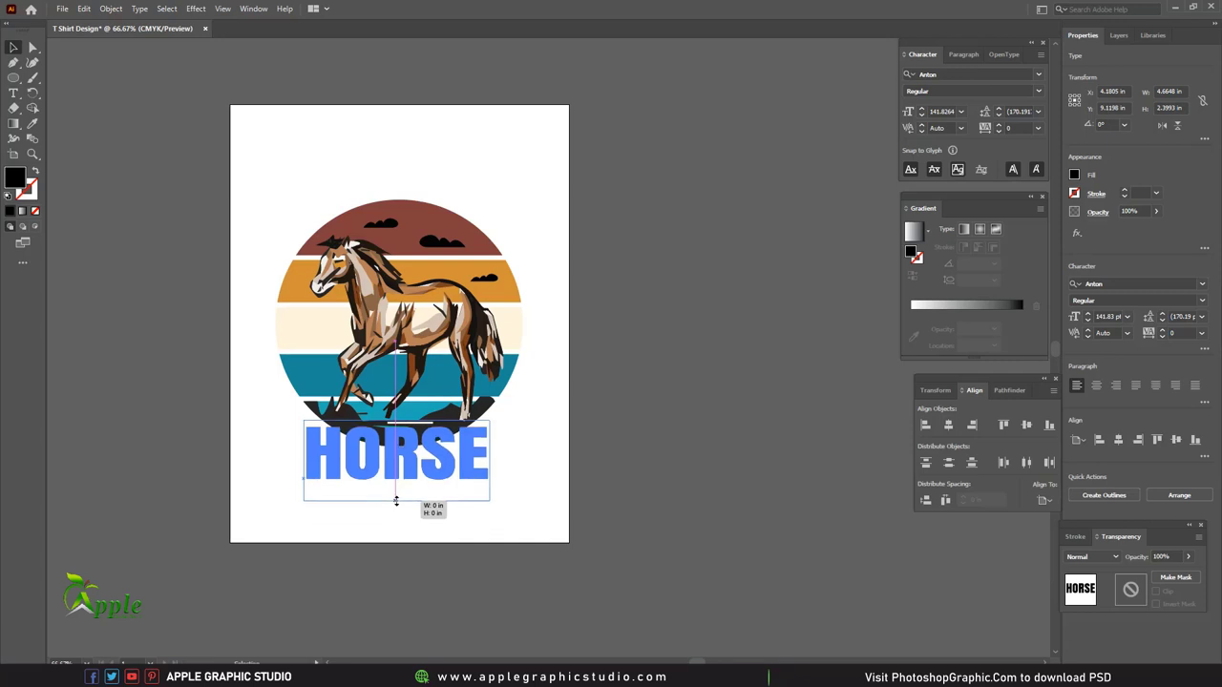
Fill HORSE with the orange stripe colour using the Eyedropper.
{"action": "left_click", "coordinate": [391, 494]}
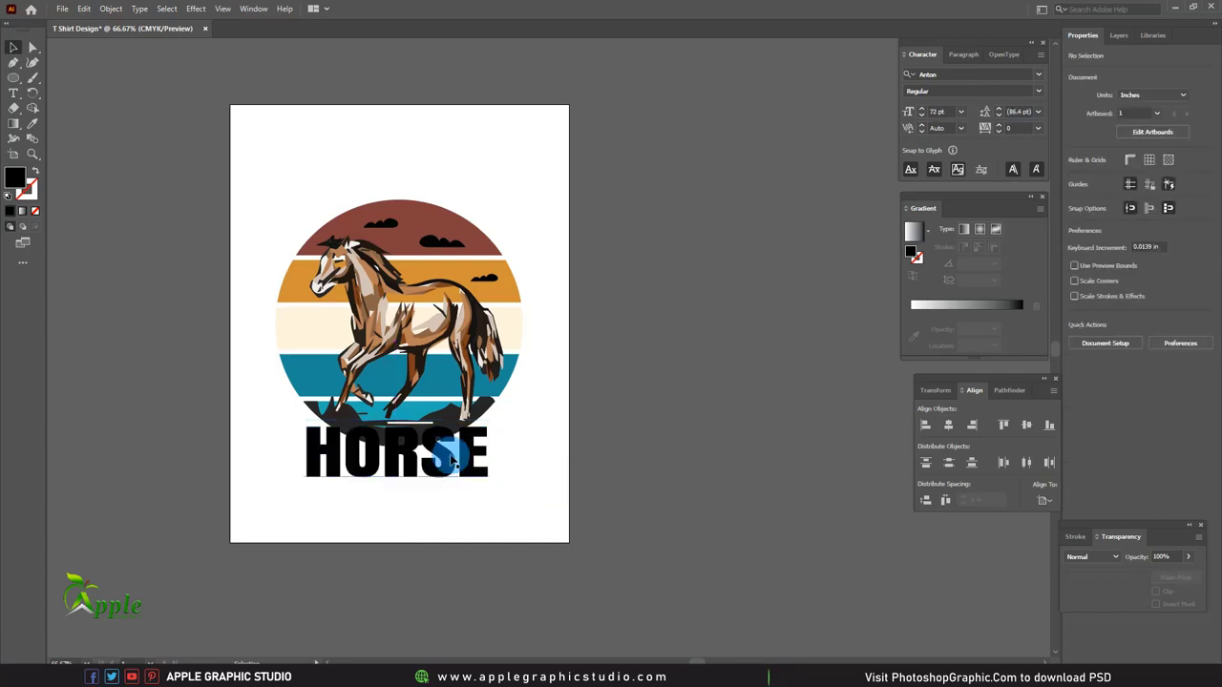
{"action": "left_click", "coordinate": [396, 461]}
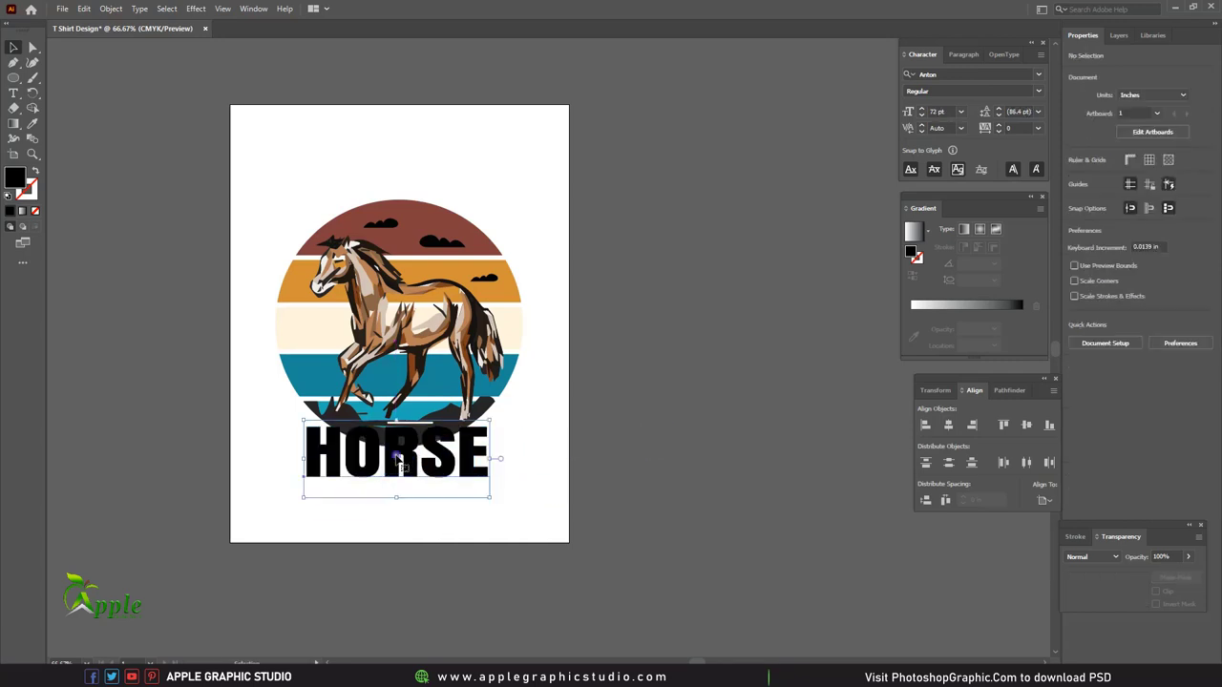
{"action": "left_click", "coordinate": [29, 125]}
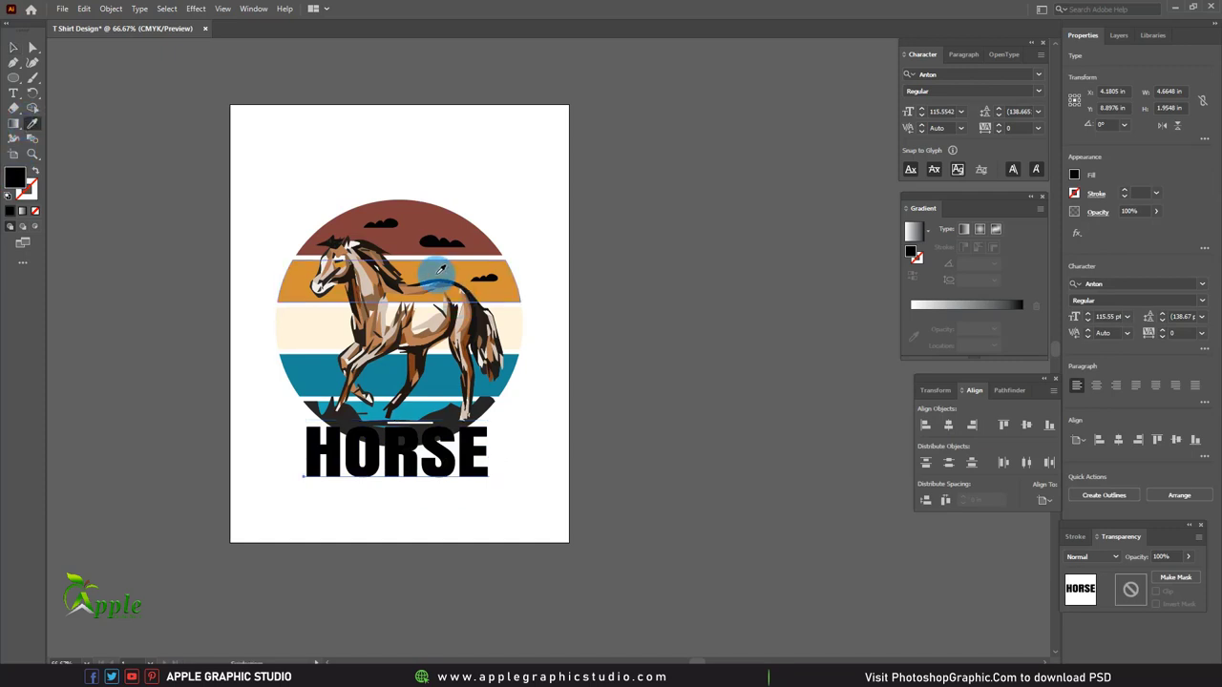
{"action": "left_click", "coordinate": [438, 268]}
{"action": "left_click", "coordinate": [12, 46]}
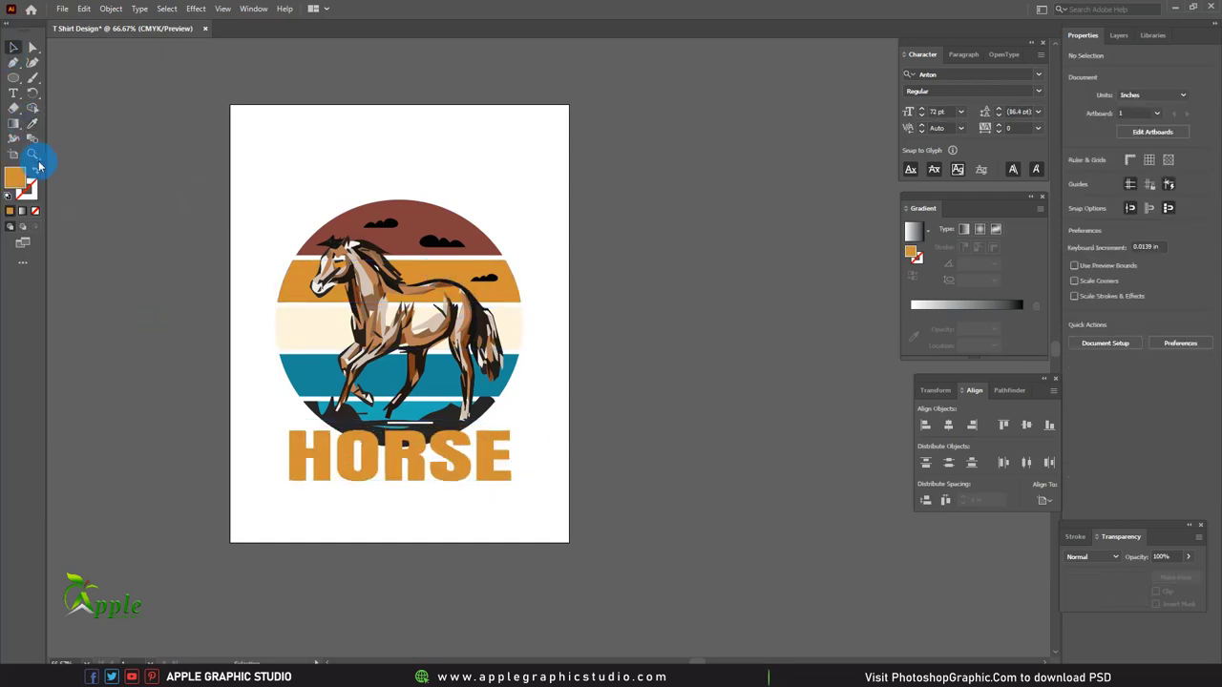
Draw an orange circle over the horse artwork, sized to cover the sunset disc.
{"action": "left_click_drag", "start_coordinate": [13, 87], "coordinate": [60, 102]}
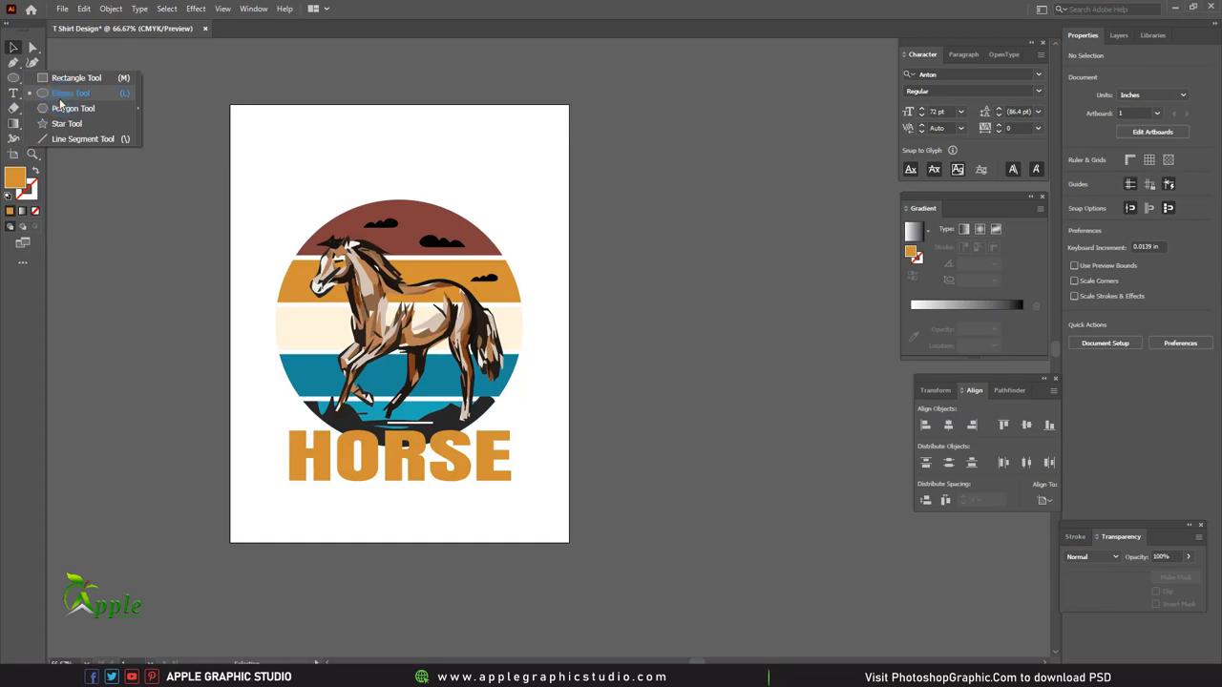
{"action": "mouse_move", "coordinate": [304, 197]}
{"action": "left_mouse_down"}
{"action": "mouse_move", "coordinate": [477, 370]}
{"action": "mouse_move", "coordinate": [504, 428]}
{"action": "left_mouse_up"}
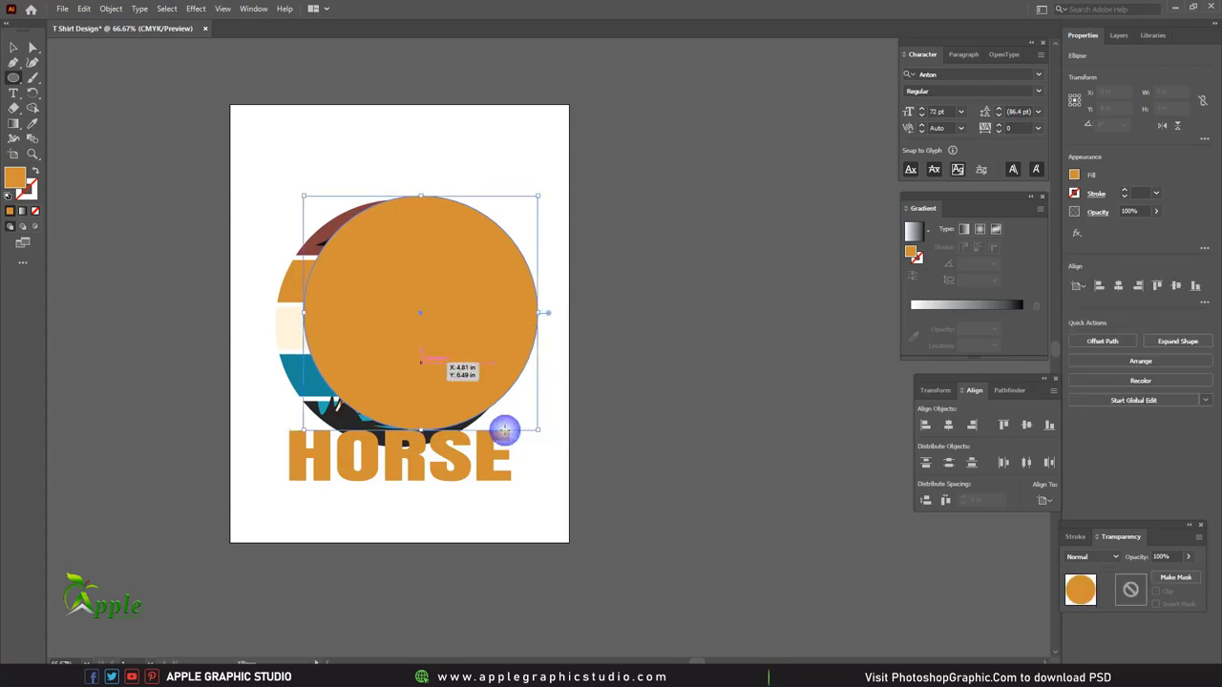
{"action": "left_click_drag", "start_coordinate": [431, 281], "coordinate": [411, 281]}
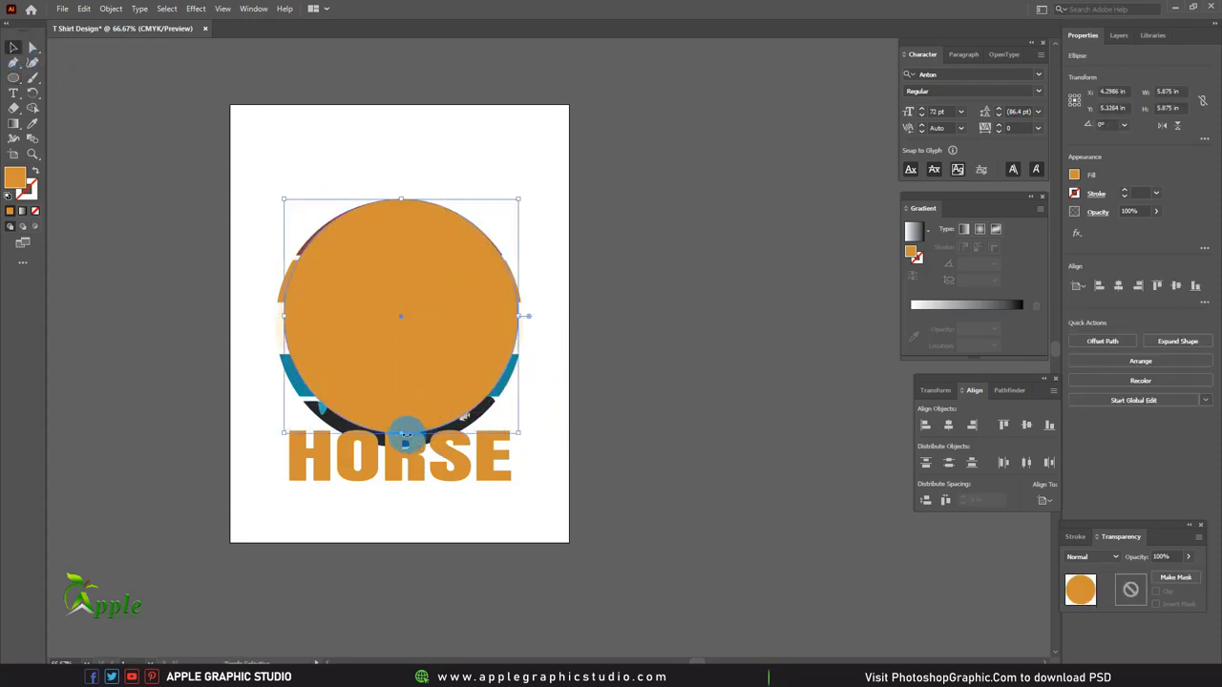
{"action": "left_click_drag", "start_coordinate": [403, 435], "coordinate": [403, 450]}
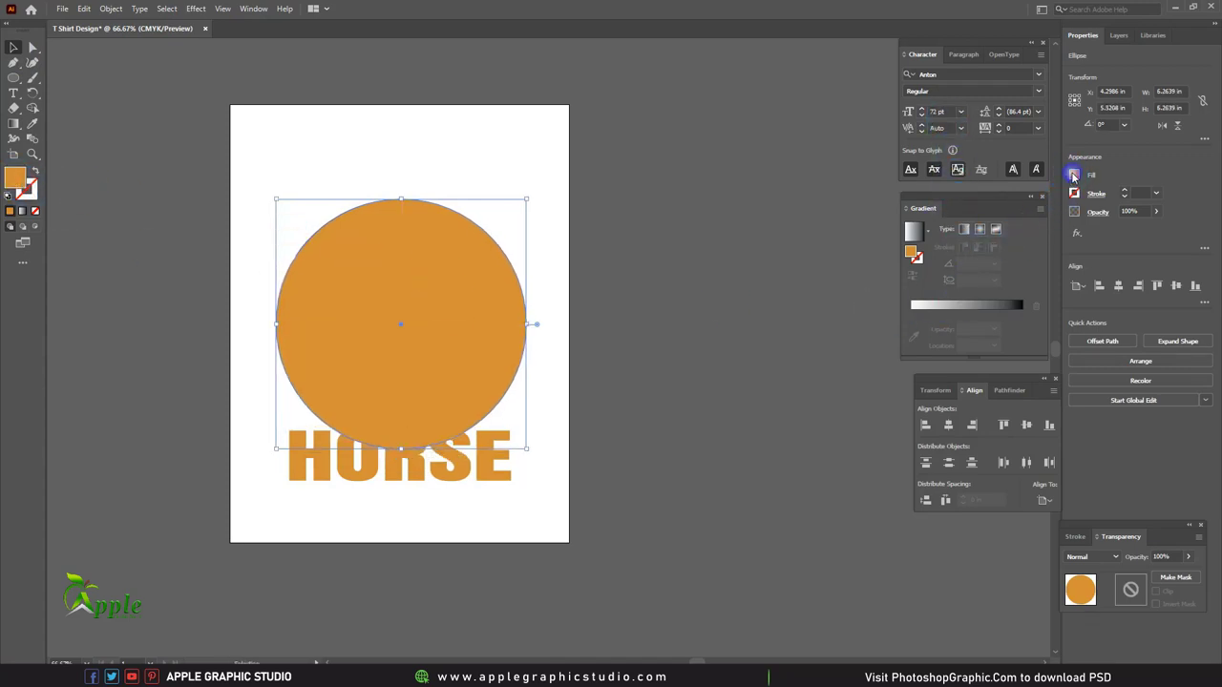
Set the circle's fill to None and nudge it slightly into position.
{"action": "left_click", "coordinate": [1074, 174]}
{"action": "left_click", "coordinate": [938, 222]}
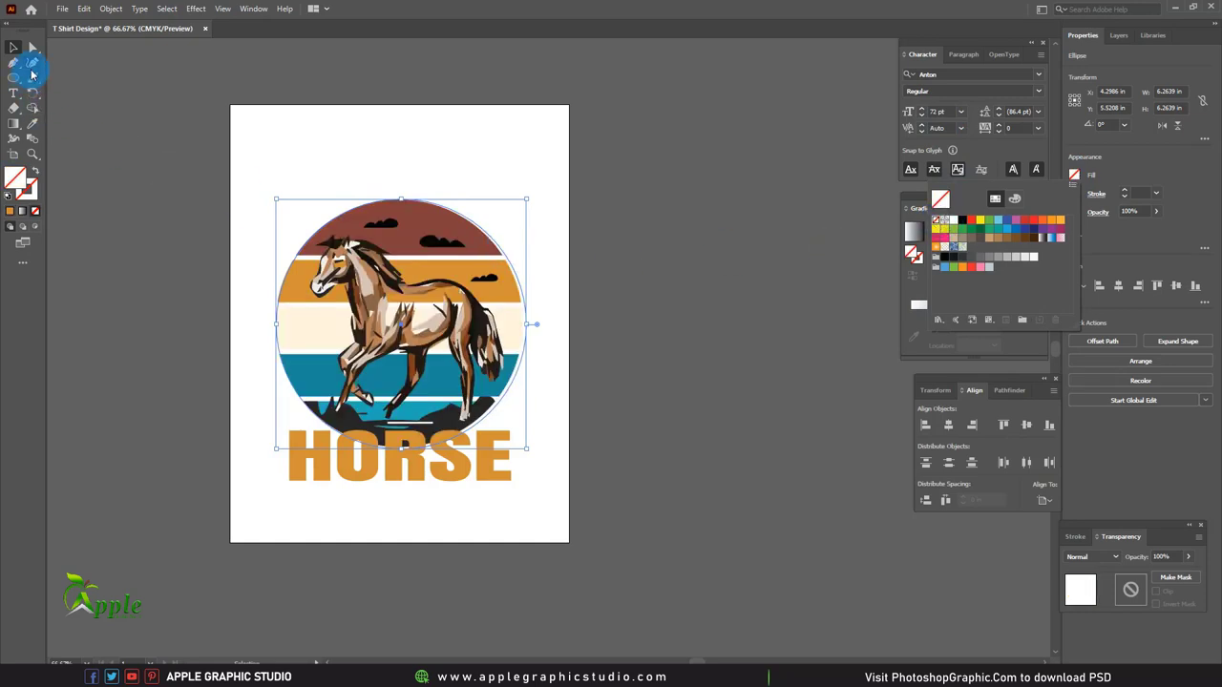
{"action": "left_click", "coordinate": [13, 47]}
{"action": "left_click", "coordinate": [312, 114]}
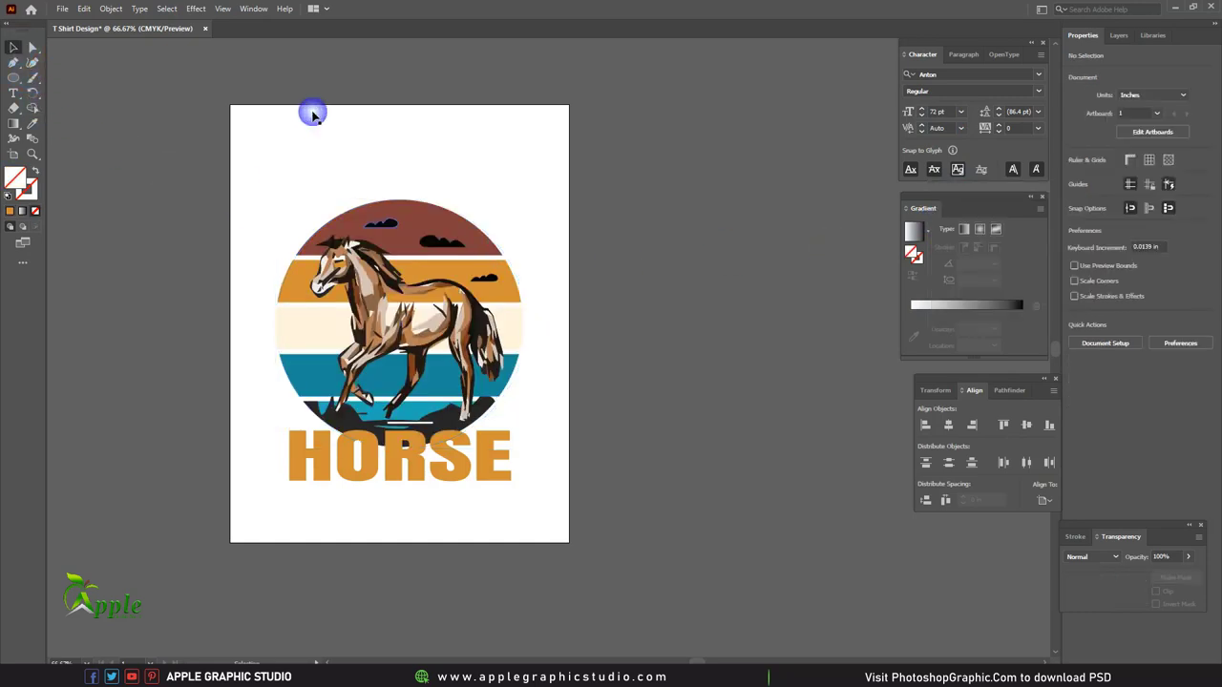
{"action": "left_click", "coordinate": [502, 250]}
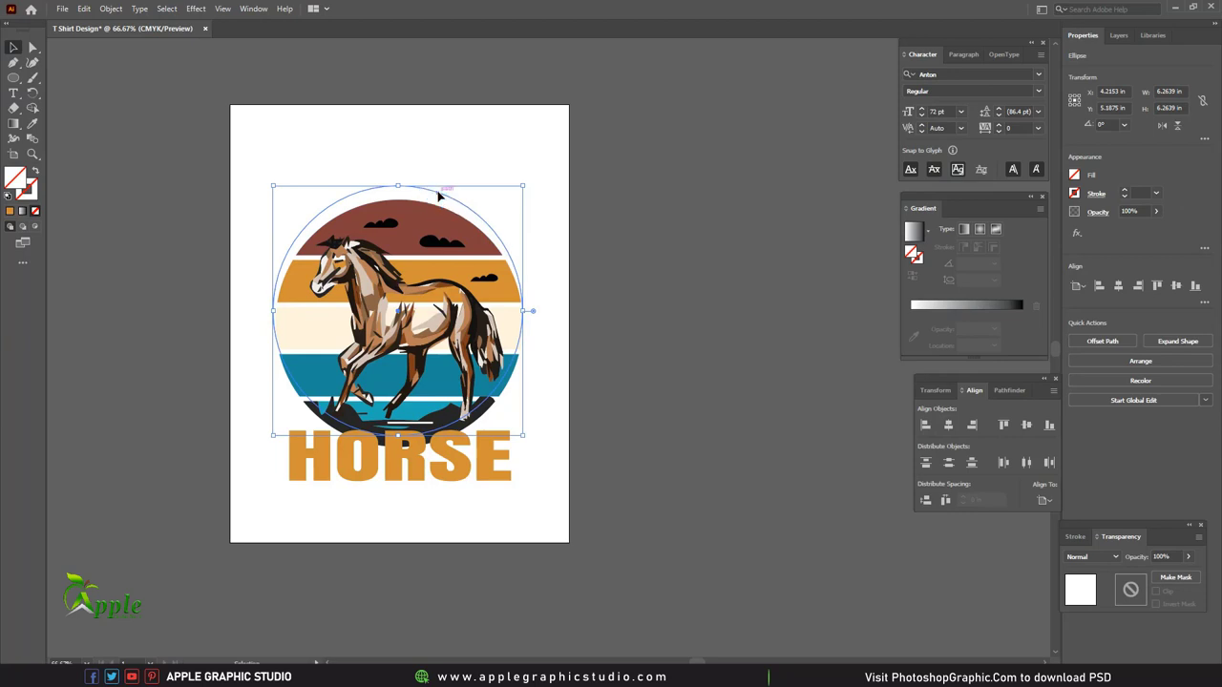
{"action": "left_click_drag", "start_coordinate": [445, 200], "coordinate": [446, 202]}
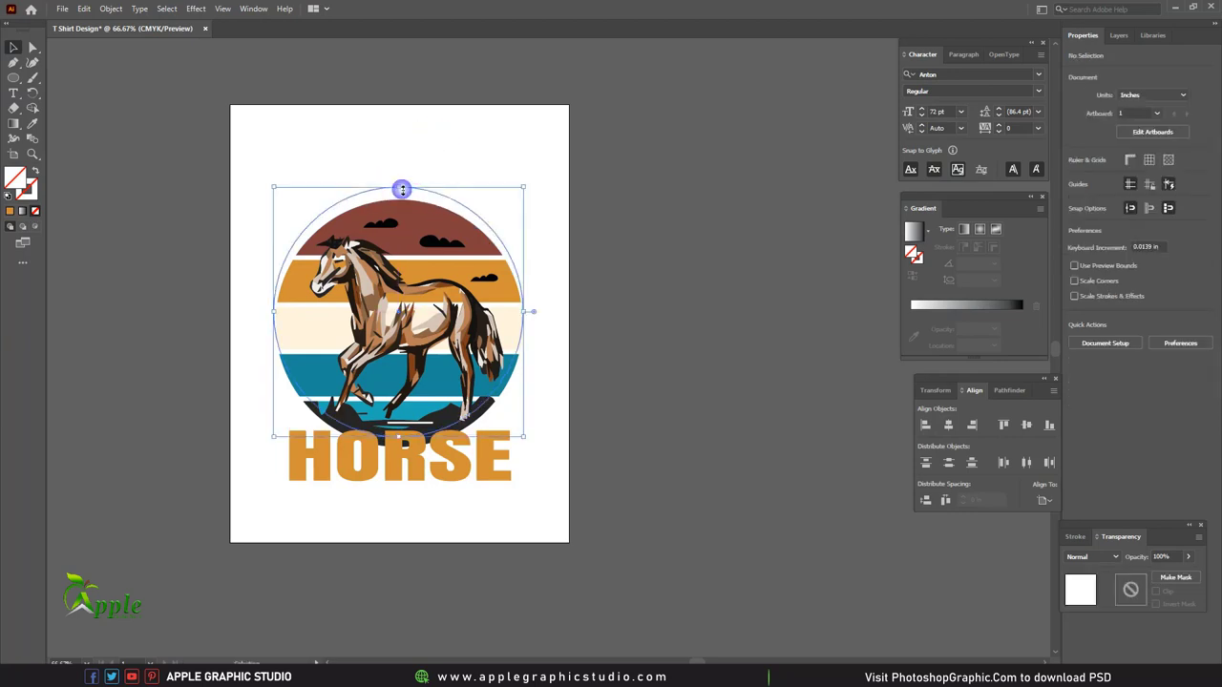
{"action": "right_click", "coordinate": [13, 93]}
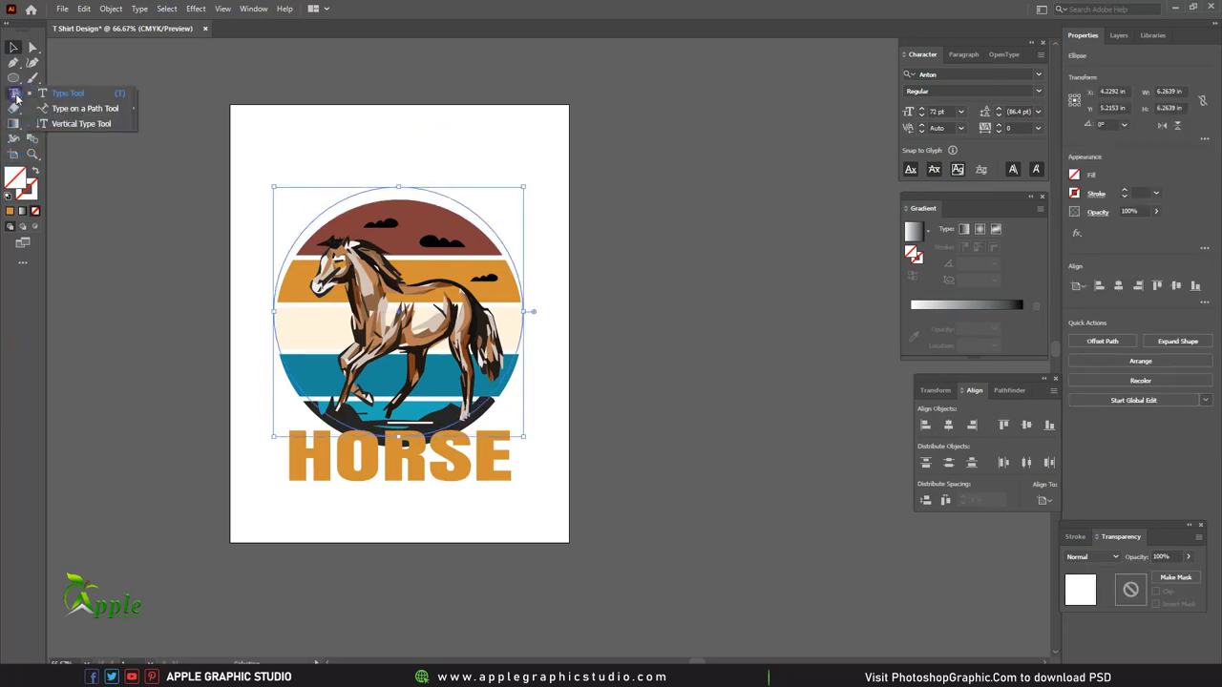
Type 'TO RIDE ON A' along the circle's outline as path text.
{"action": "left_click", "coordinate": [77, 111]}
{"action": "left_click", "coordinate": [399, 184]}
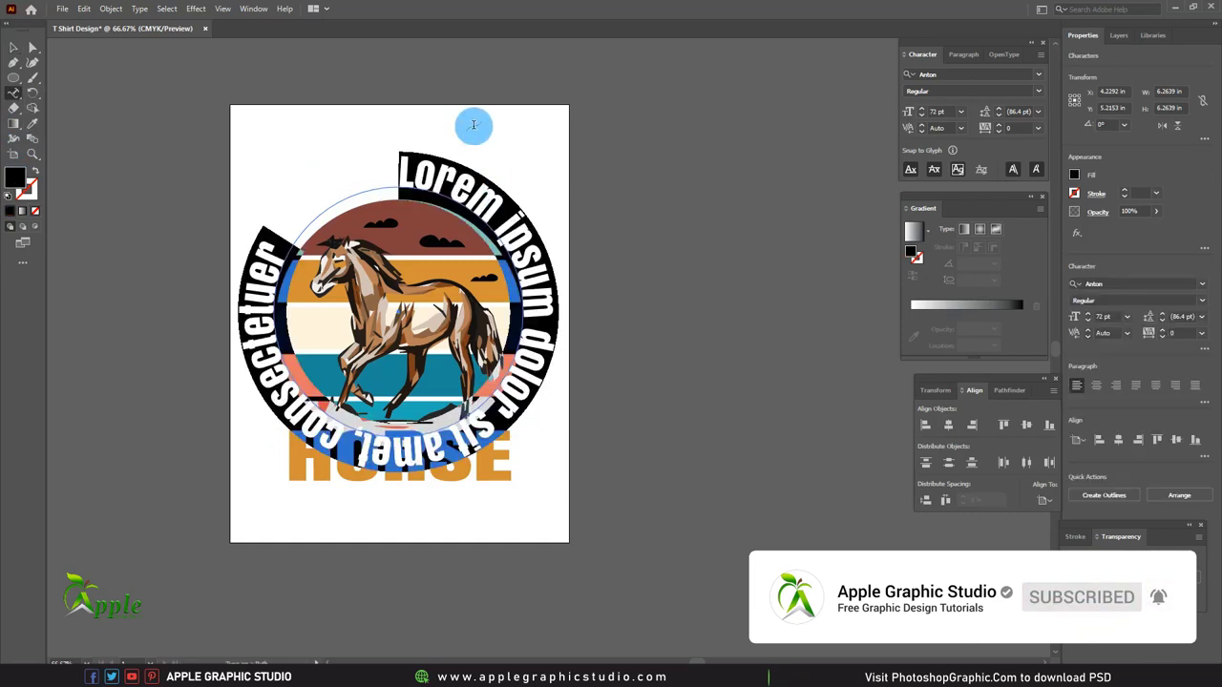
{"action": "type", "text": "TO RIDE ON A"}
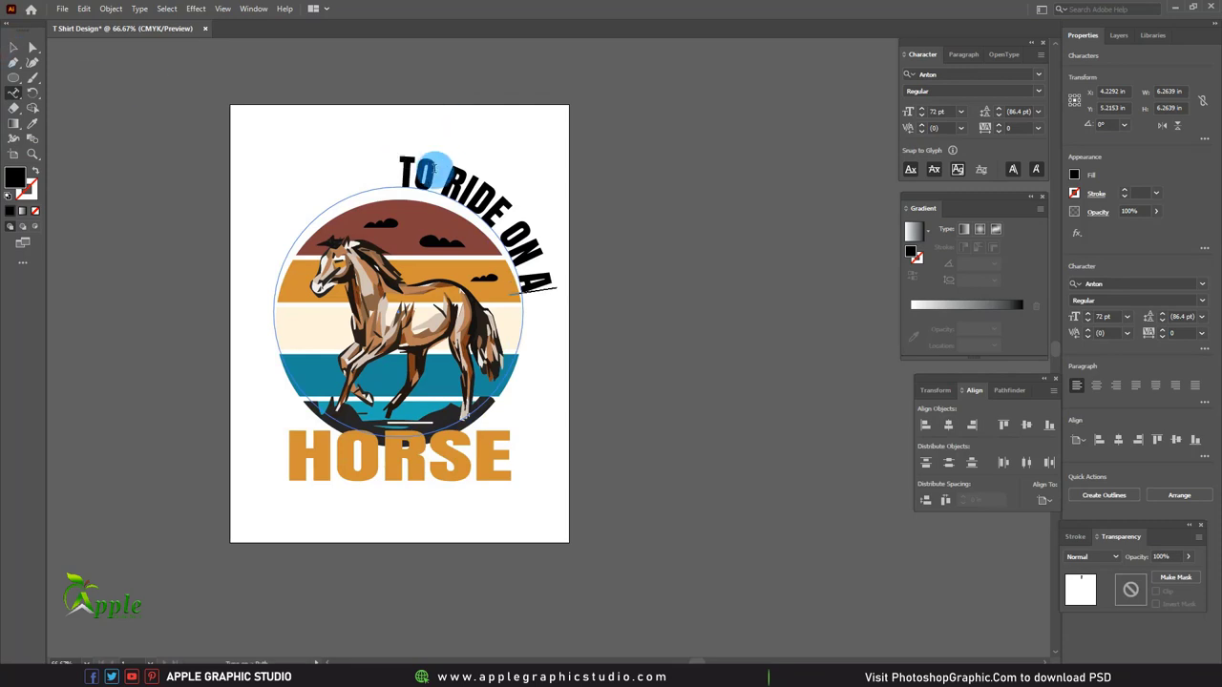
{"action": "left_click_drag", "start_coordinate": [400, 172], "coordinate": [611, 343]}
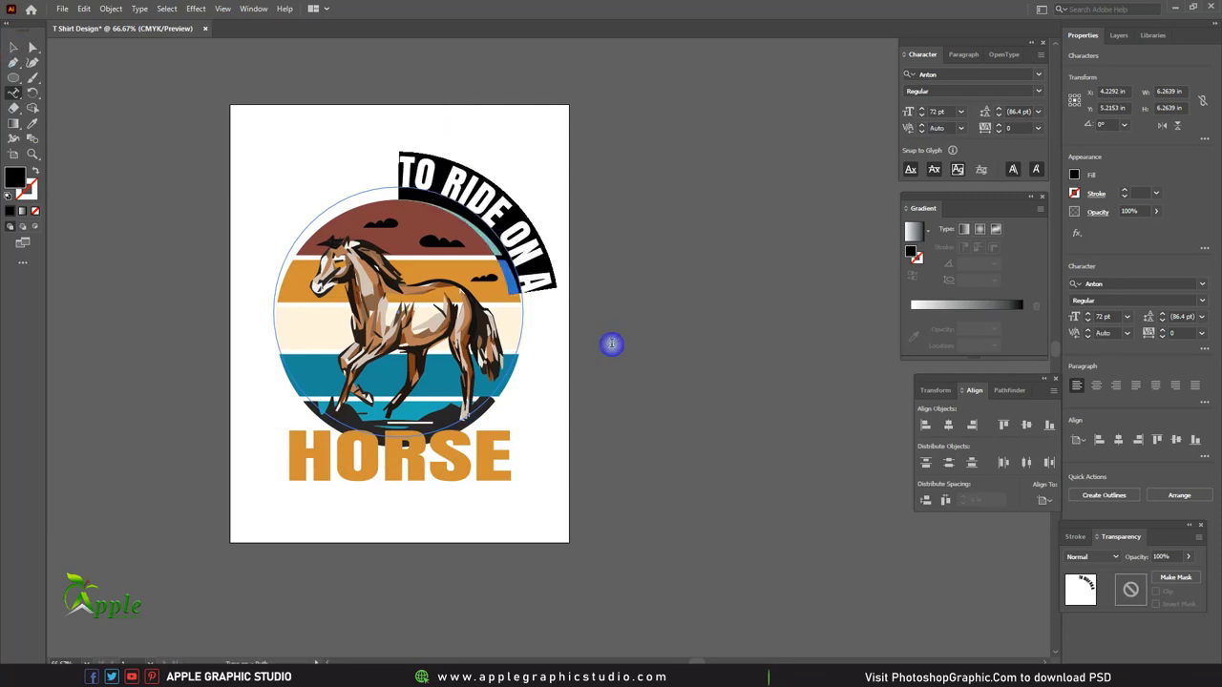
{"action": "left_click", "coordinate": [14, 48]}
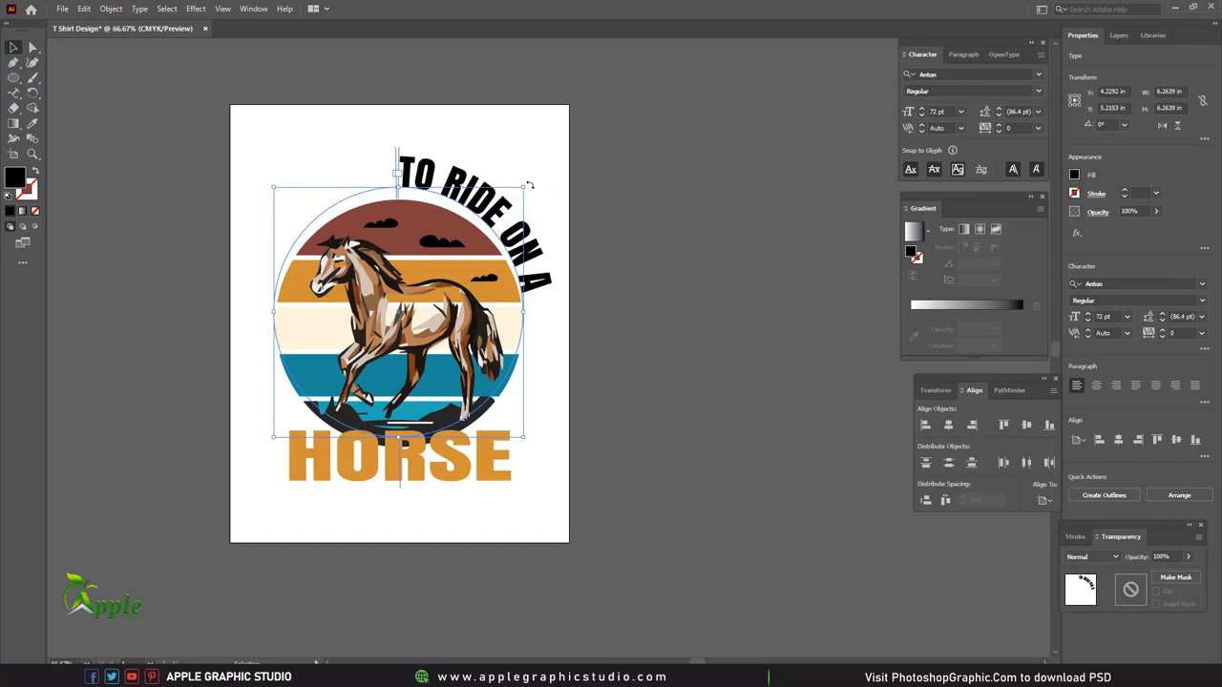
Rotate the arched text to centre it on top and adjust its size.
{"action": "mouse_move", "coordinate": [530, 184]}
{"action": "left_mouse_down"}
{"action": "mouse_move", "coordinate": [409, 125]}
{"action": "mouse_move", "coordinate": [404, 136]}
{"action": "left_mouse_up"}
{"action": "mouse_move", "coordinate": [389, 487]}
{"action": "left_mouse_down"}
{"action": "mouse_move", "coordinate": [394, 431]}
{"action": "mouse_move", "coordinate": [387, 521]}
{"action": "mouse_move", "coordinate": [382, 513]}
{"action": "left_mouse_up"}
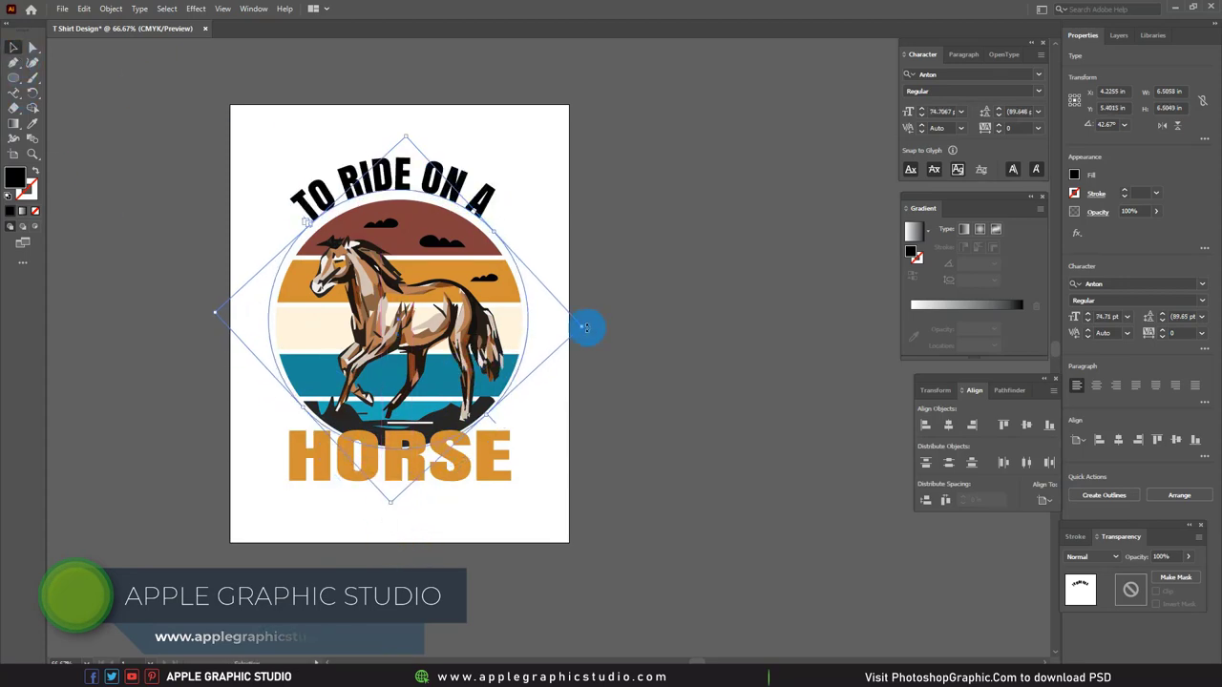
{"action": "left_click_drag", "start_coordinate": [582, 327], "coordinate": [619, 344]}
Set the arched text in Cydonia Century Expanded and nudge HORSE up three steps.
{"action": "left_click", "coordinate": [1058, 138]}
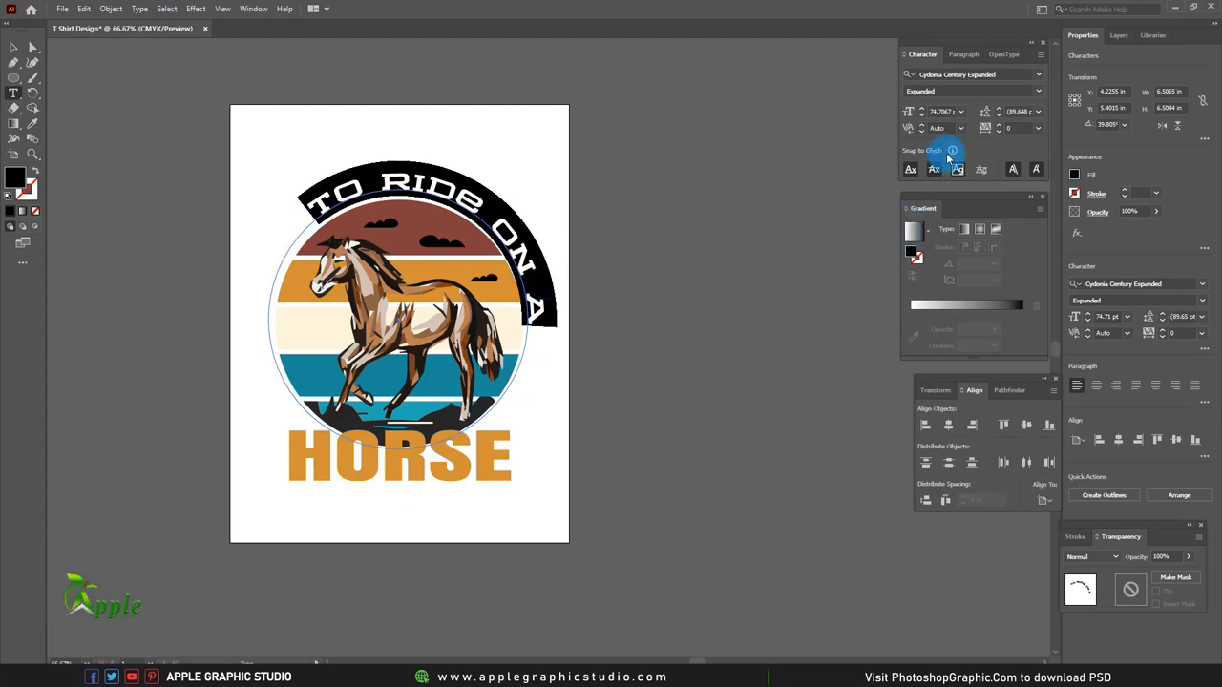
{"action": "key", "text": "Escape"}
{"action": "left_click", "coordinate": [441, 447]}
{"action": "key", "text": "Up"}
{"action": "key", "text": "Up"}
{"action": "key", "text": "Up"}
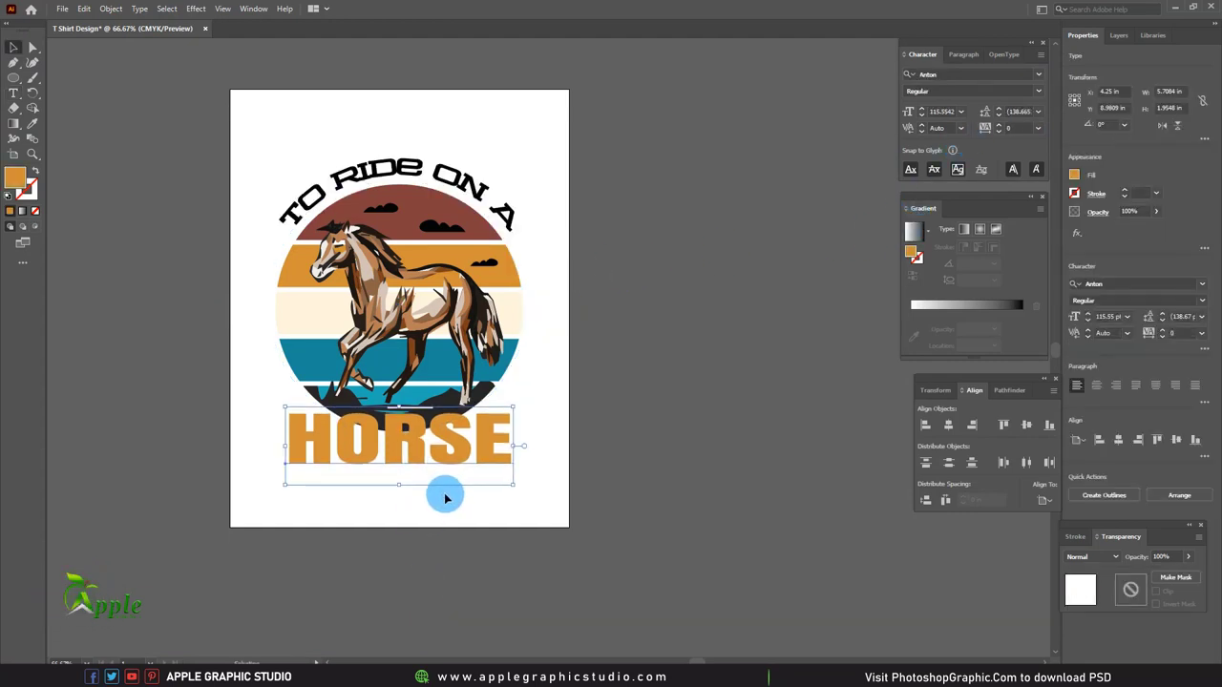
{"action": "key", "text": "Up"}
{"action": "key", "text": "Up"}
{"action": "key", "text": "Up"}
{"action": "key", "text": "Up"}
{"action": "key", "text": "Up"}
{"action": "key", "text": "Up"}
{"action": "key", "text": "Up"}
{"action": "key", "text": "Up"}
{"action": "key", "text": "Up"}
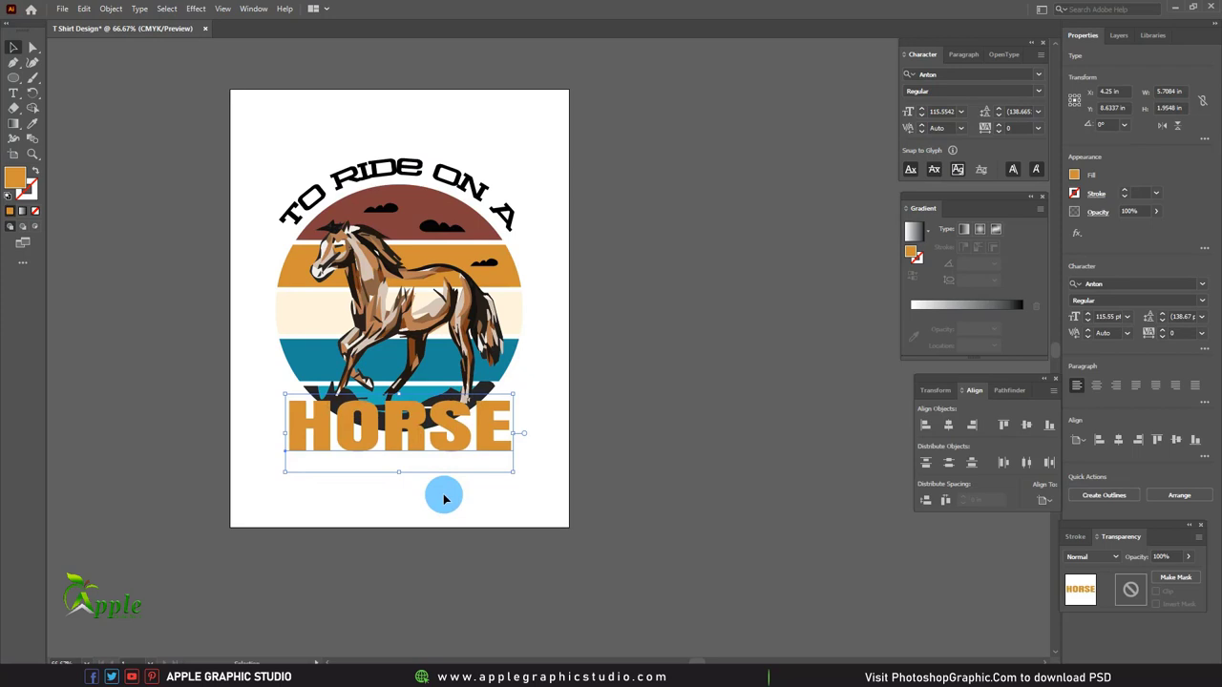
{"action": "key", "text": "Up"}
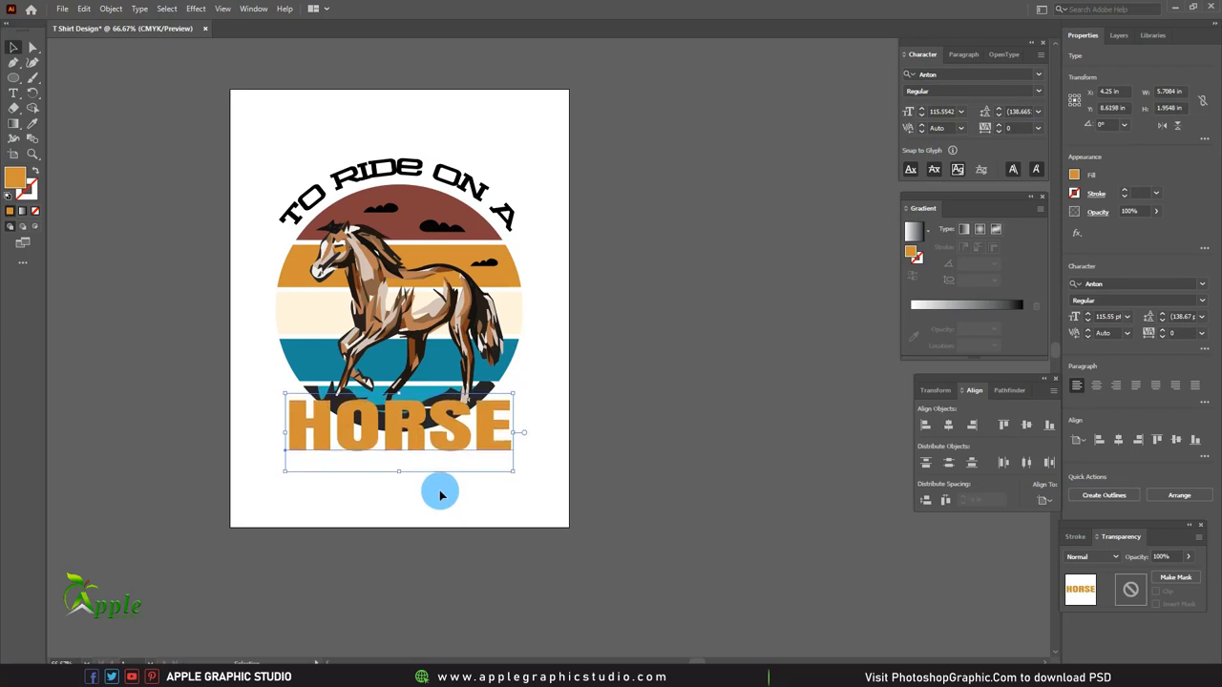
{"action": "left_click", "coordinate": [441, 495]}
{"action": "mouse_move", "coordinate": [474, 496]}
{"action": "left_mouse_down"}
{"action": "mouse_move", "coordinate": [338, 148]}
{"action": "mouse_move", "coordinate": [500, 452]}
{"action": "mouse_move", "coordinate": [453, 408]}
{"action": "mouse_move", "coordinate": [449, 388]}
{"action": "left_mouse_up"}
{"action": "left_click", "coordinate": [461, 508]}
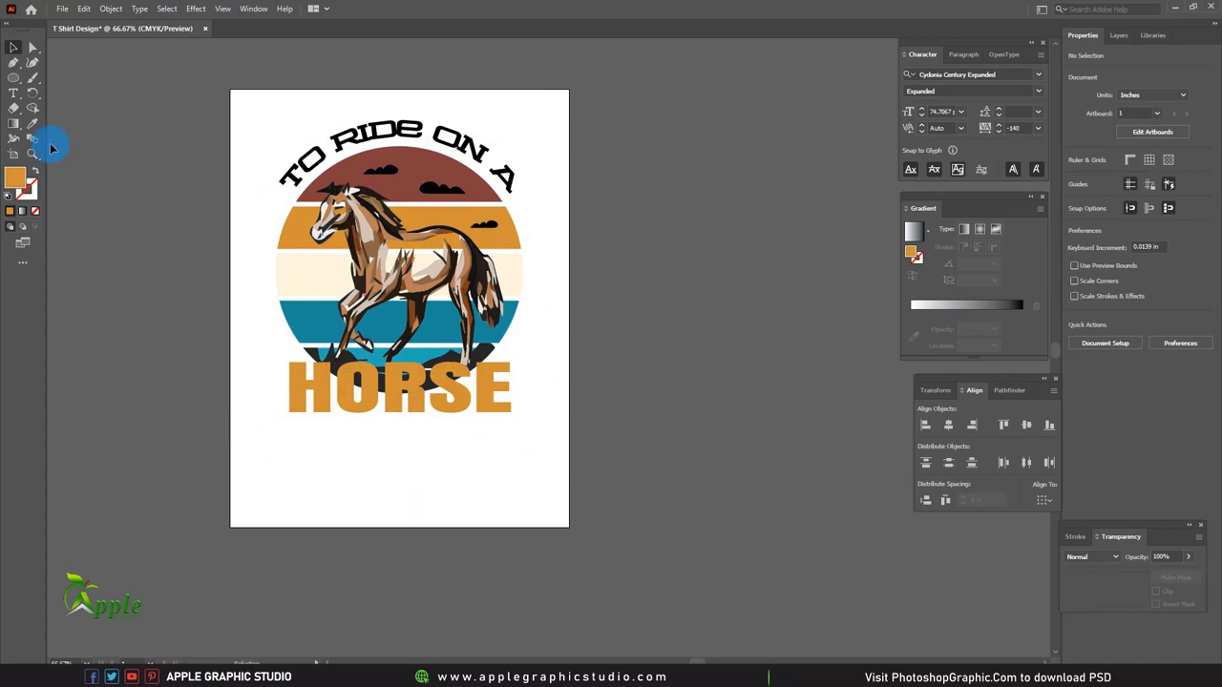
Add an IS TO FLY line below HORSE with Auto leading and 0 tracking.
{"action": "left_click", "coordinate": [16, 95]}
{"action": "left_click", "coordinate": [334, 447]}
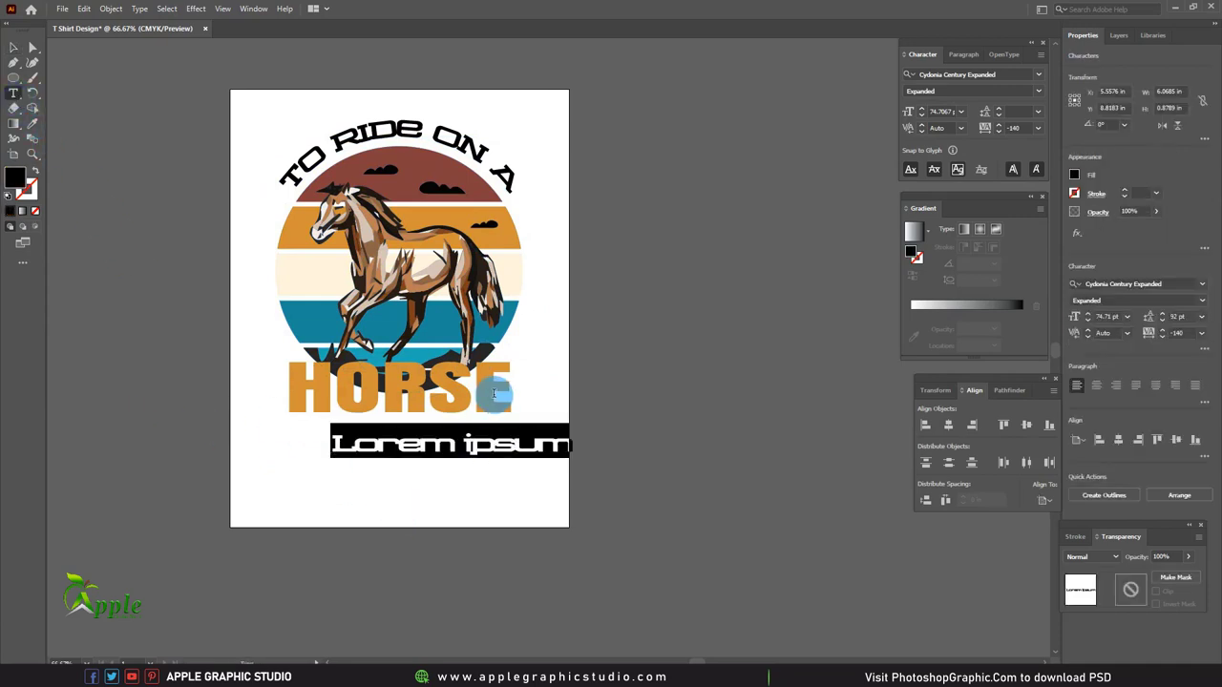
{"action": "key", "text": "BackSpace"}
{"action": "type", "text": "IS TO FLY"}
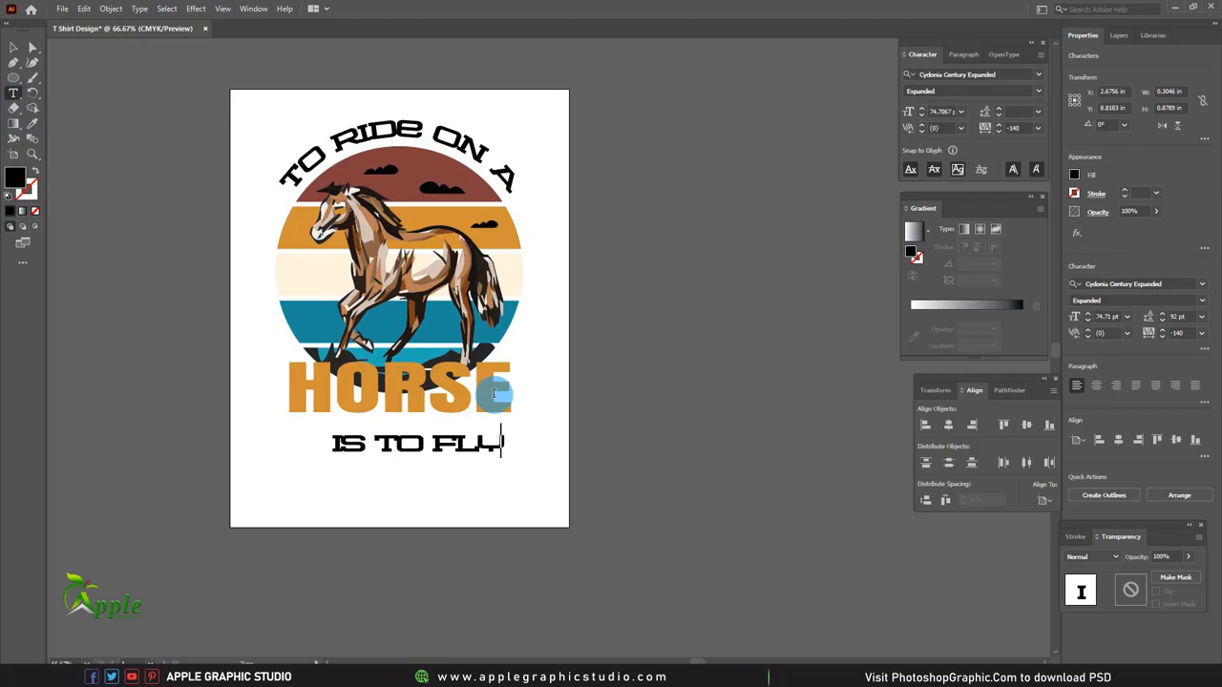
{"action": "key", "text": "ctrl+a"}
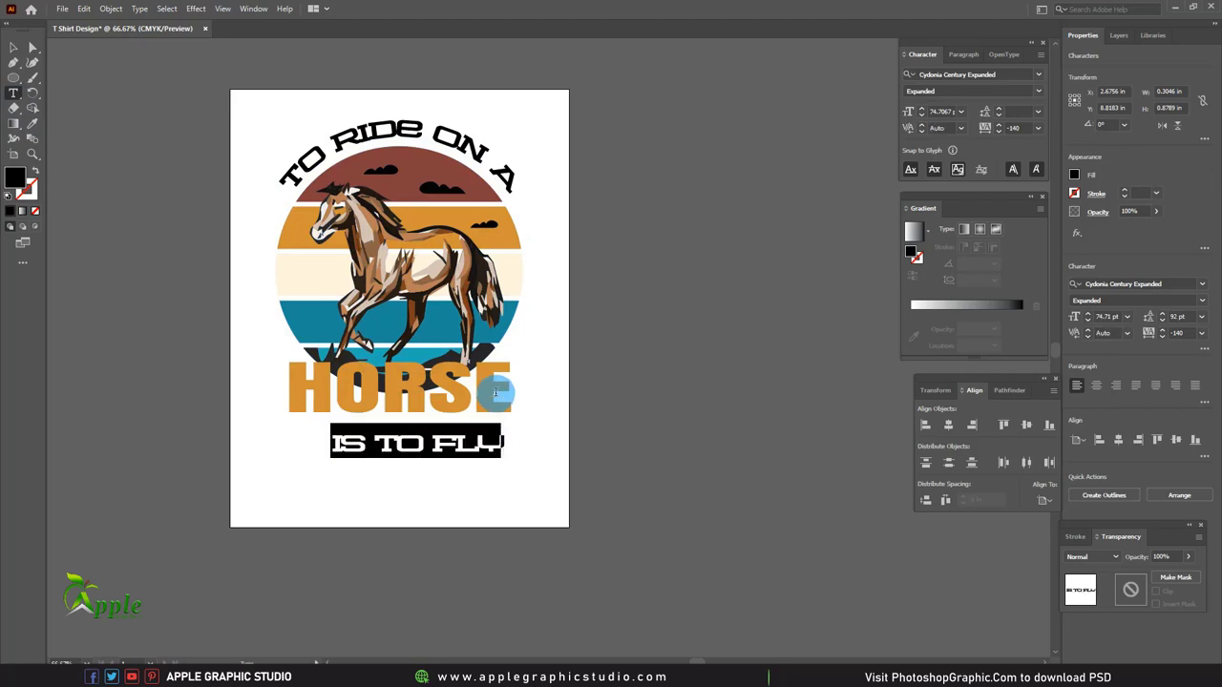
{"action": "left_click", "coordinate": [1038, 112]}
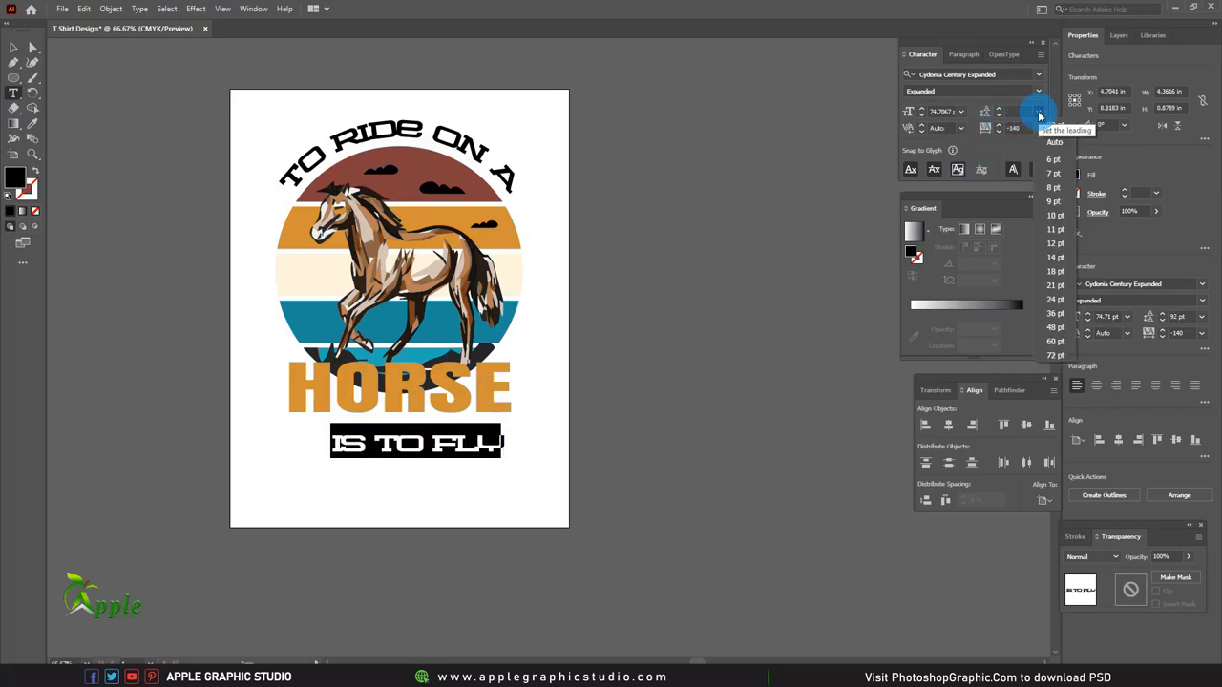
{"action": "left_click", "coordinate": [1046, 128]}
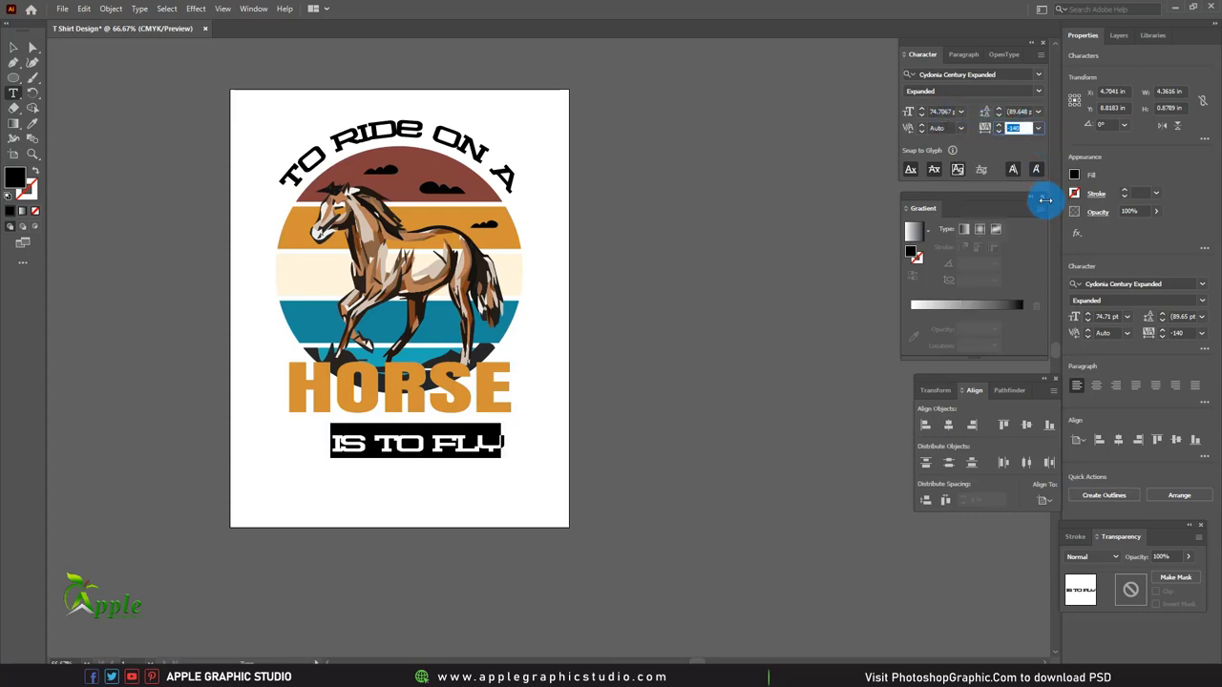
{"action": "type", "text": "0"}
{"action": "key", "text": "Return"}
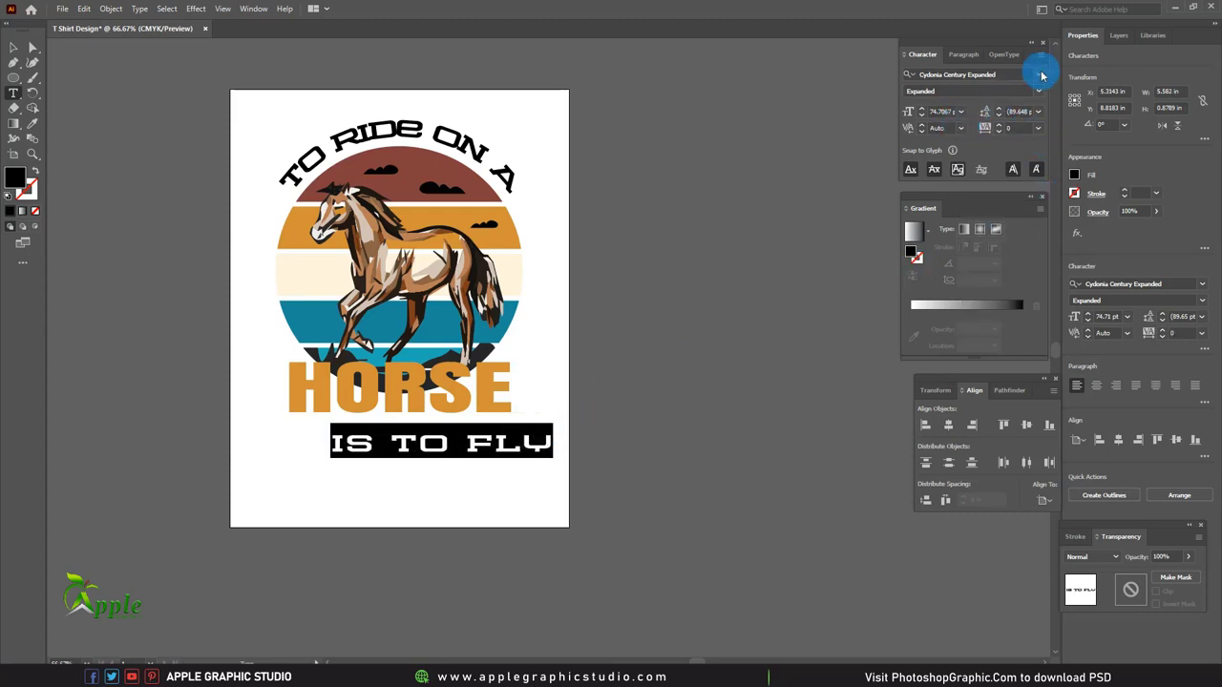
Set IS TO FLY in the JACKPORT REGULAR NCV font.
{"action": "left_click", "coordinate": [1038, 73]}
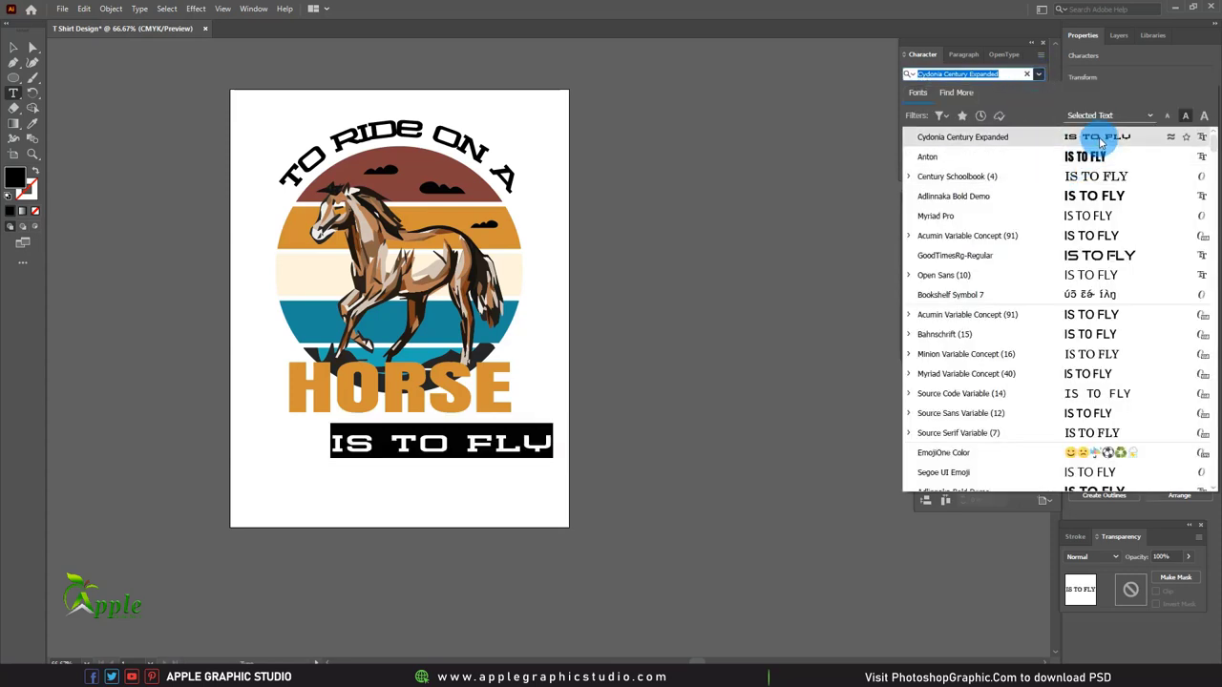
{"action": "scroll", "coordinate": [1095, 141], "scroll_direction": "down", "scroll_amount": 10}
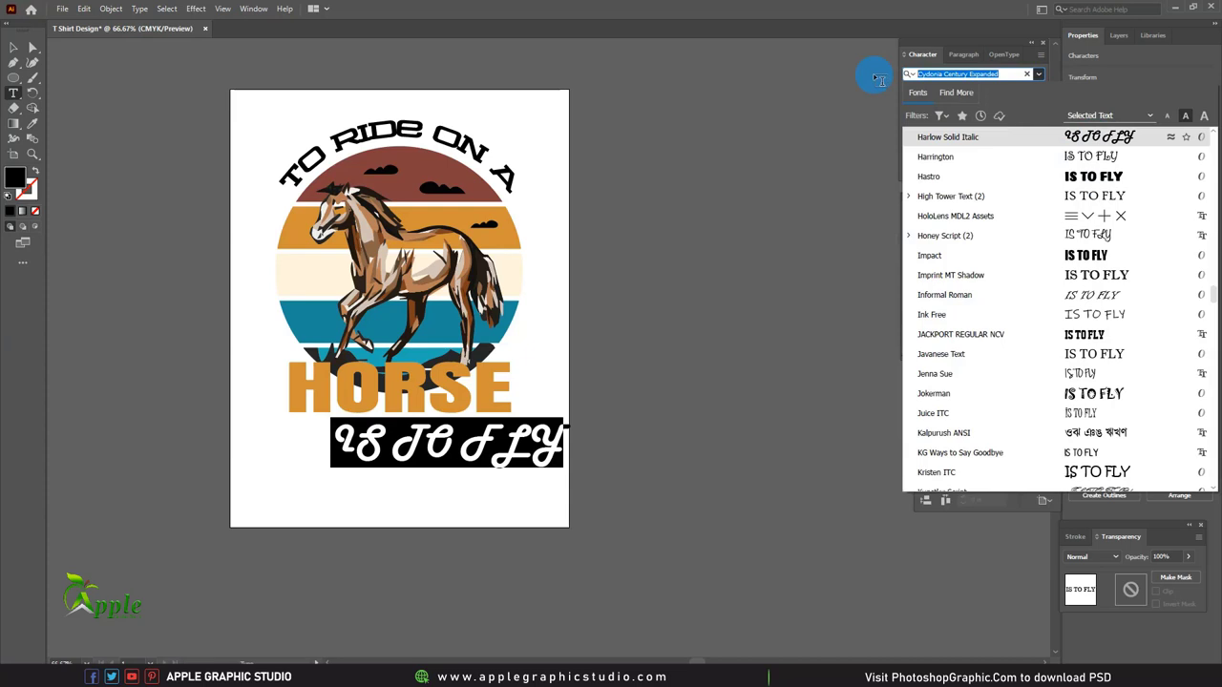
{"action": "type", "text": "jac"}
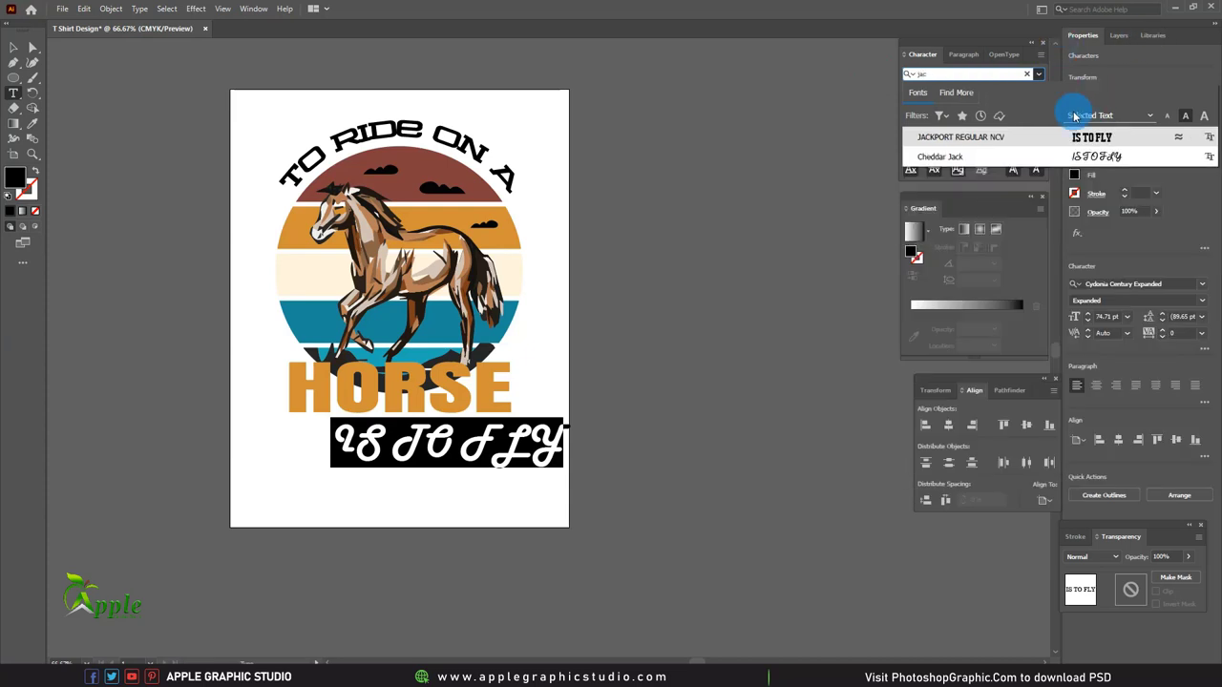
{"action": "left_click", "coordinate": [1014, 136]}
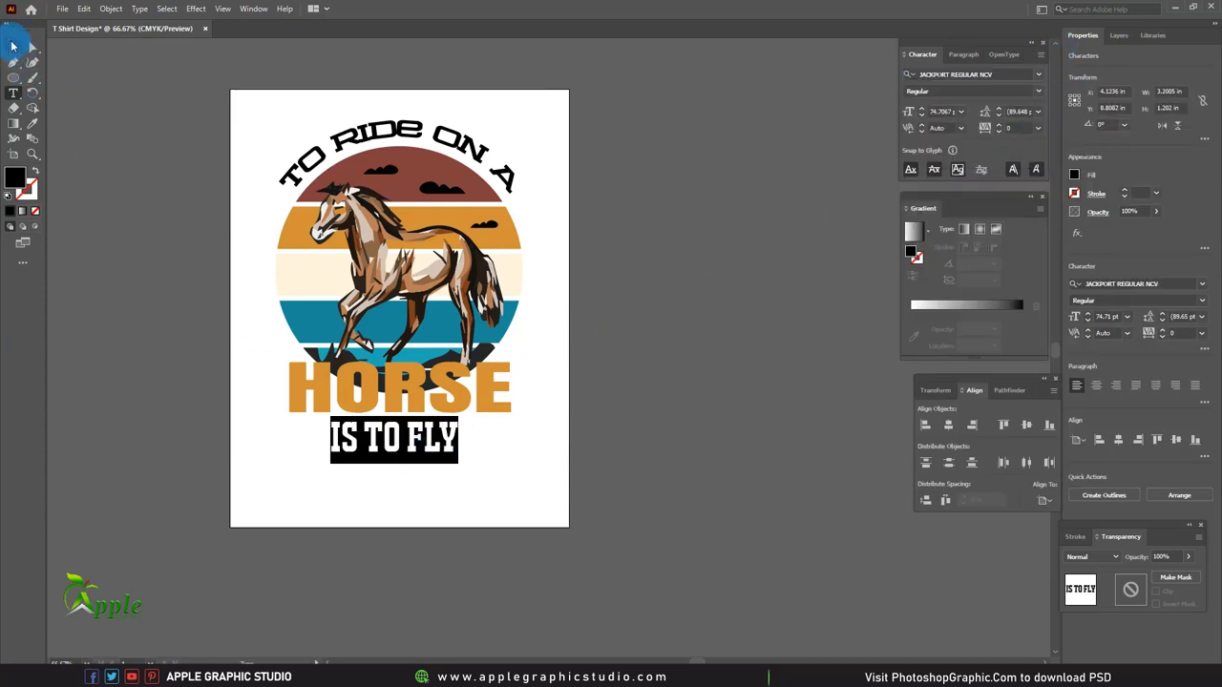
Scale IS TO FLY down to about 55 pt to fit under HORSE.
{"action": "key", "text": "Escape"}
{"action": "left_click", "coordinate": [239, 347]}
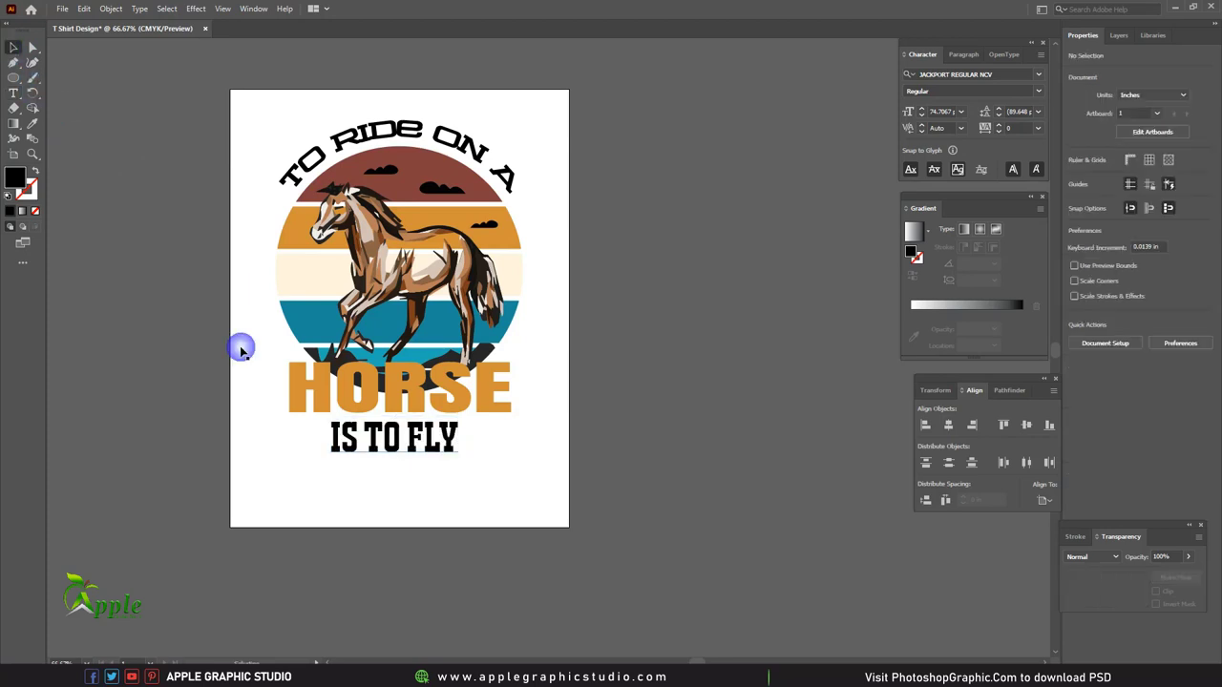
{"action": "left_click", "coordinate": [406, 456]}
{"action": "left_click_drag", "start_coordinate": [401, 465], "coordinate": [396, 456]}
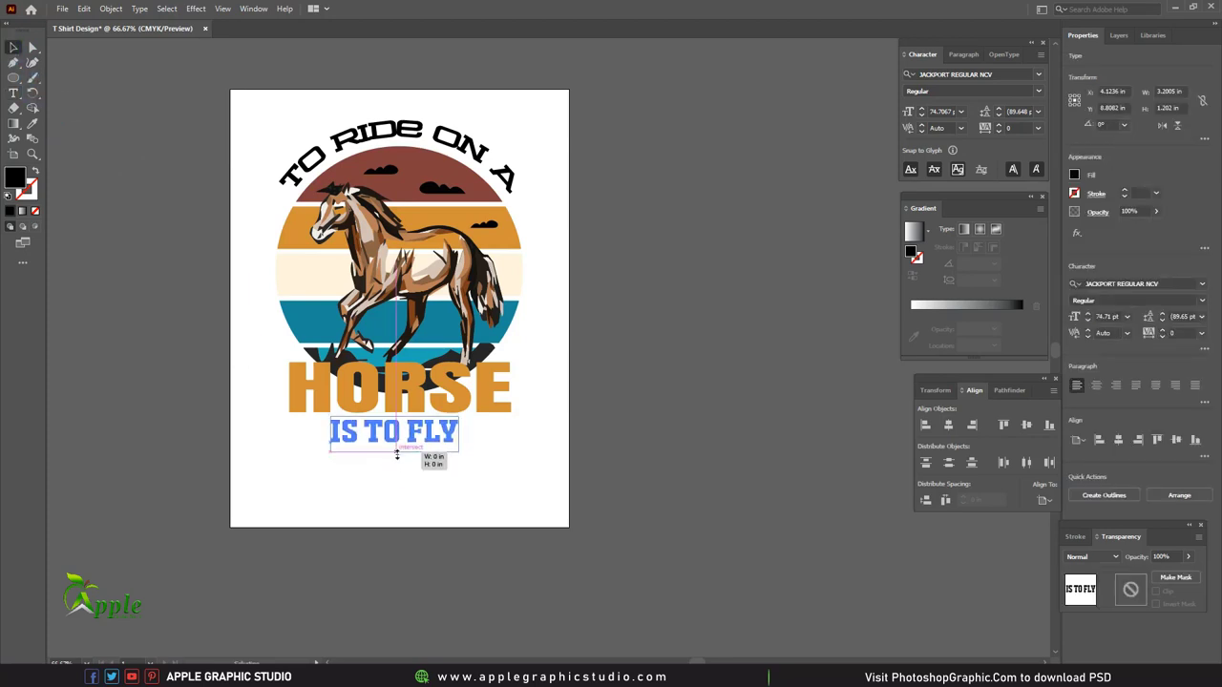
{"action": "left_click_drag", "start_coordinate": [396, 456], "coordinate": [394, 450]}
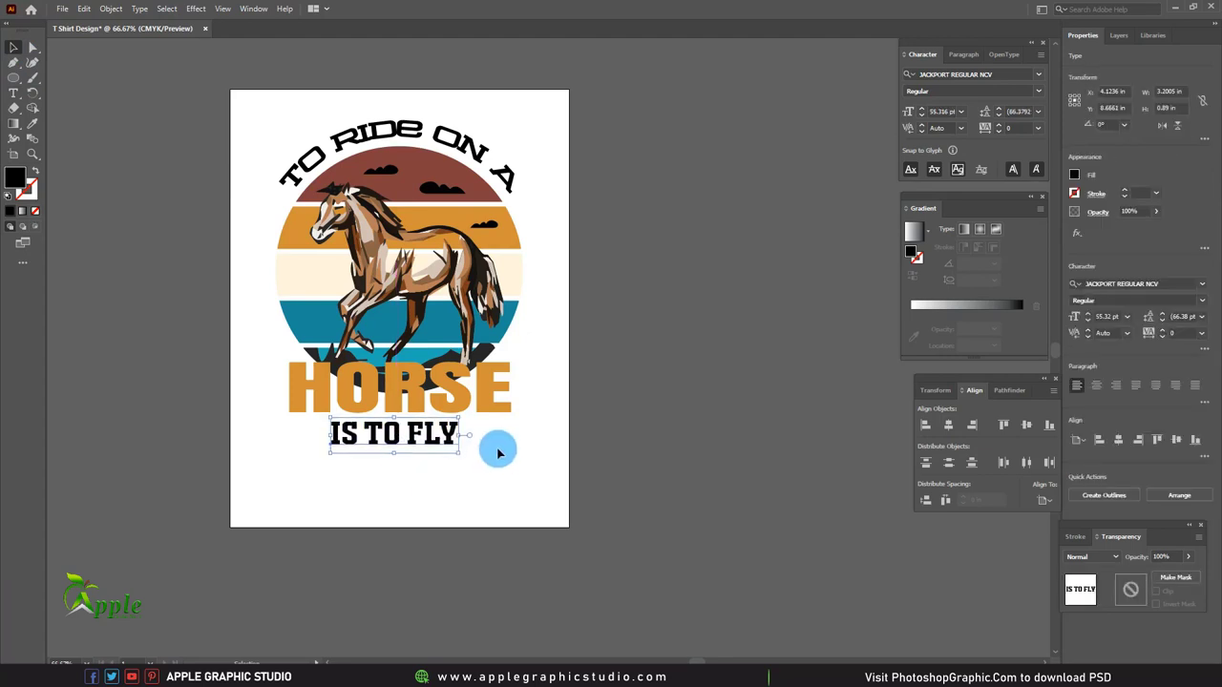
{"action": "left_click", "coordinate": [544, 467]}
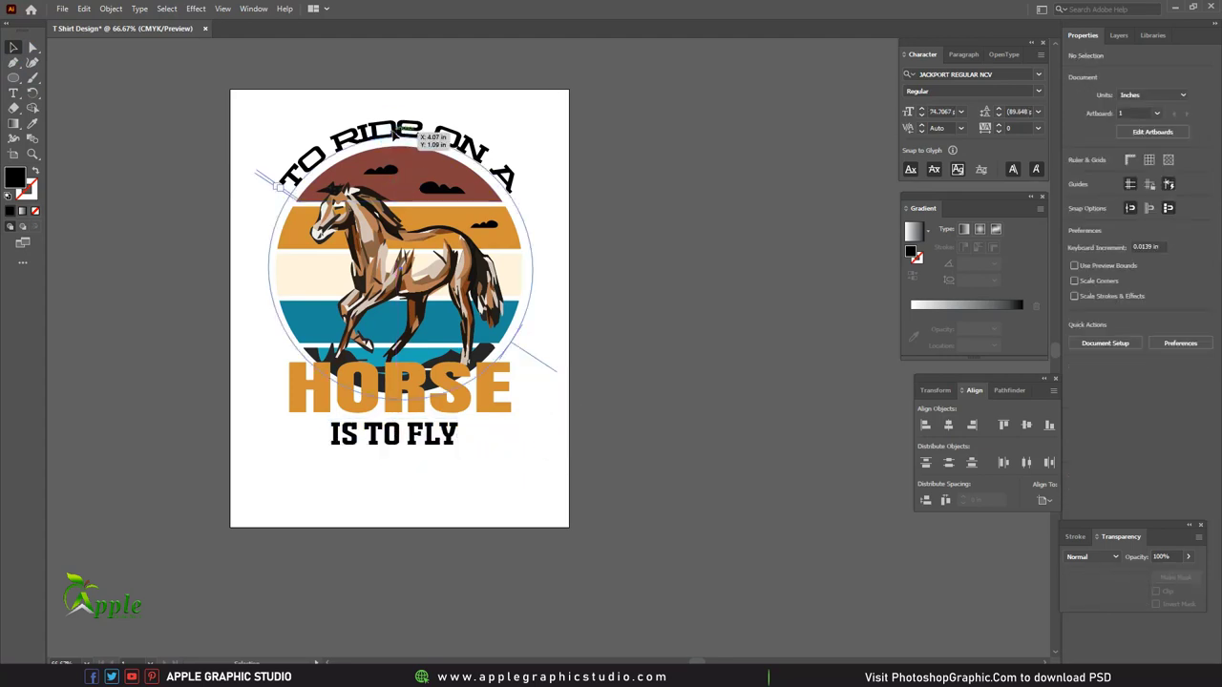
Change the arched text to JACKPORT REGULAR NCV with tracking 0.
{"action": "left_click", "coordinate": [1003, 73]}
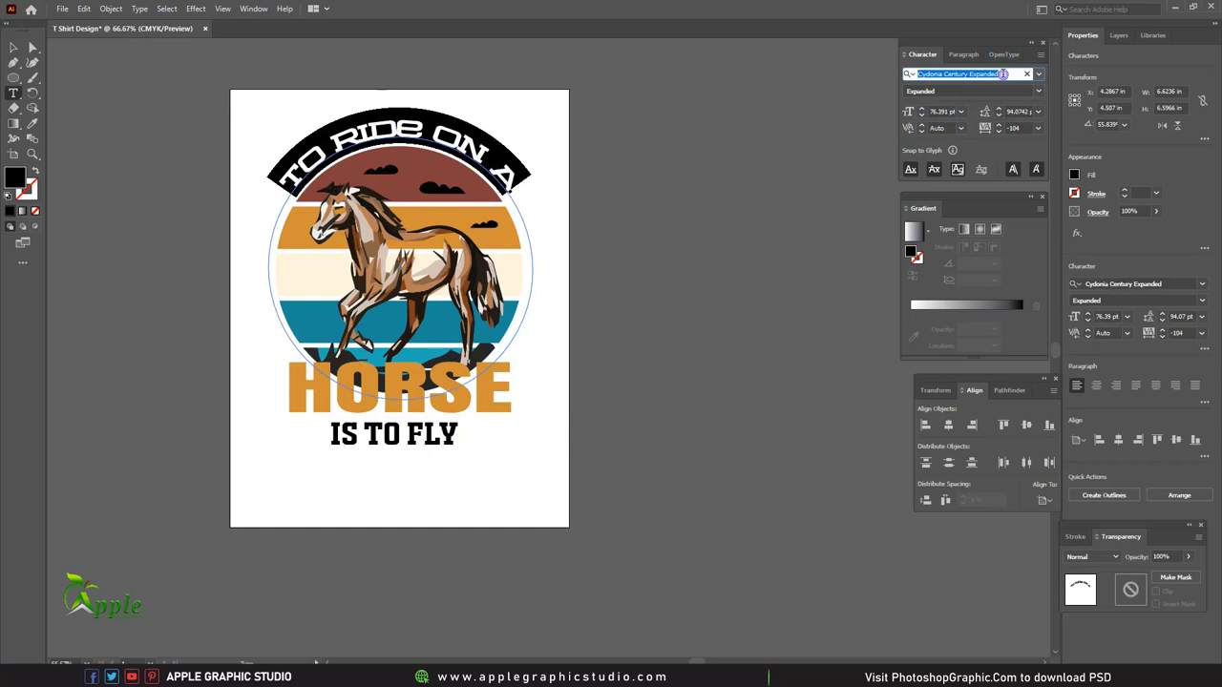
{"action": "type", "text": "jac"}
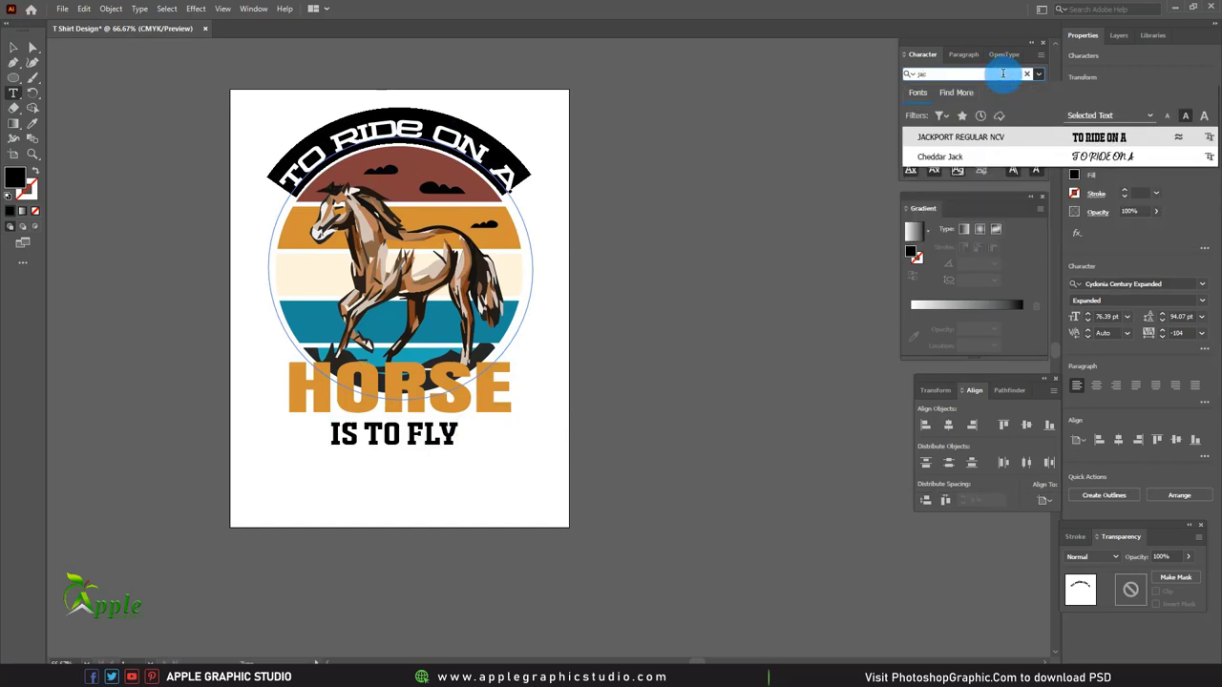
{"action": "left_click", "coordinate": [1088, 139]}
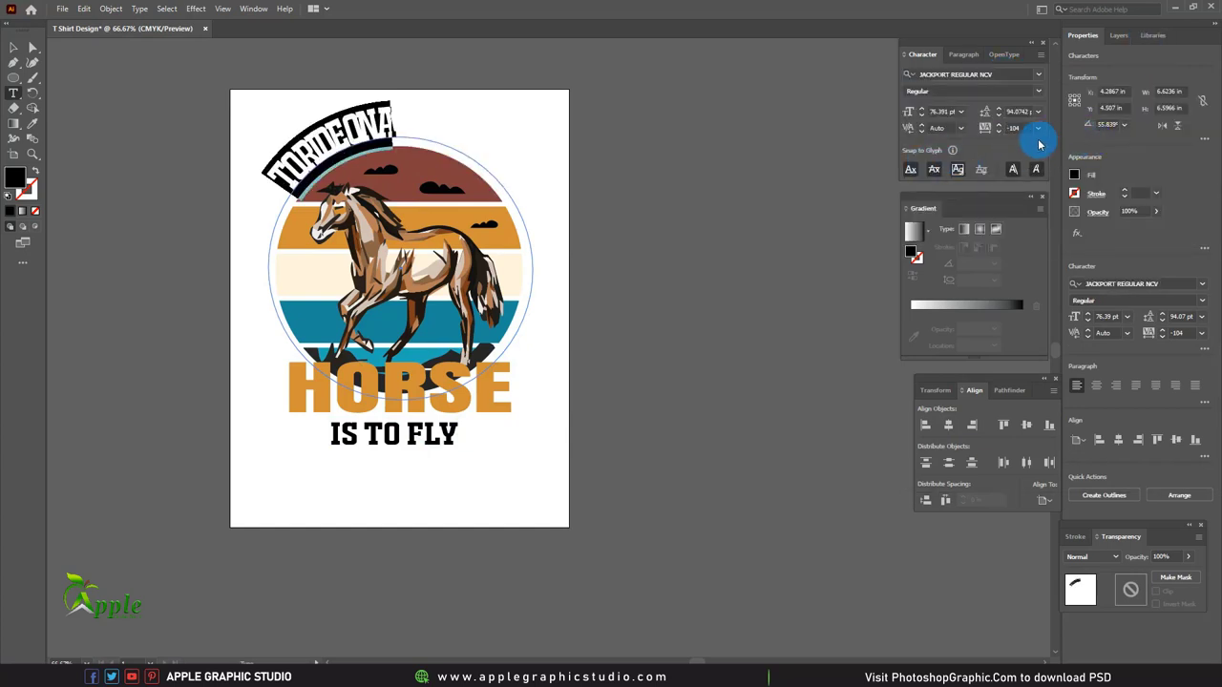
{"action": "left_click", "coordinate": [941, 161]}
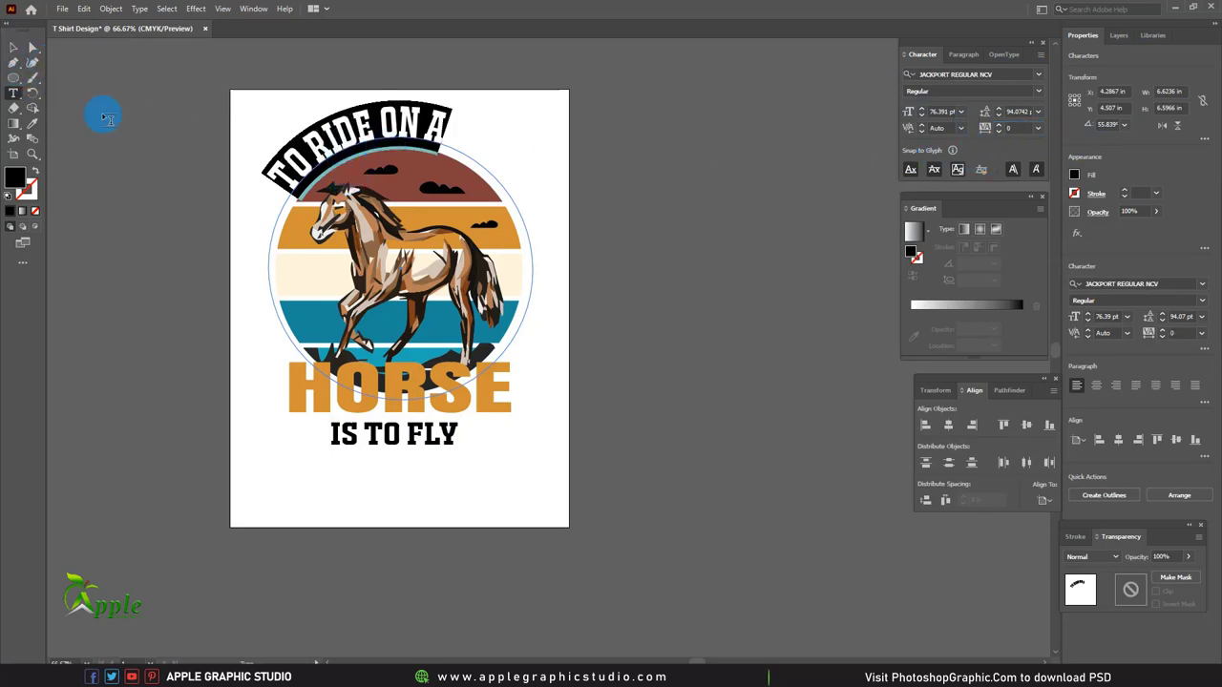
Rotate and slightly resize the arched text so it sits level, centred atop the disc.
{"action": "left_click", "coordinate": [13, 49]}
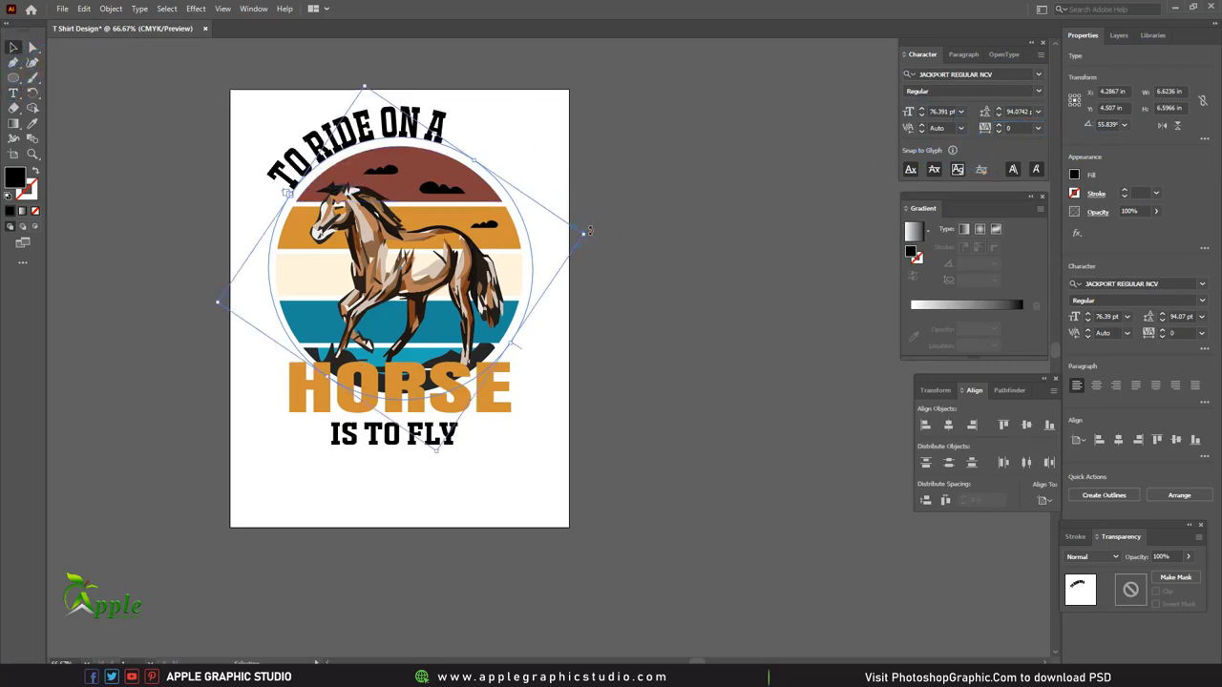
{"action": "left_click_drag", "start_coordinate": [589, 230], "coordinate": [593, 288]}
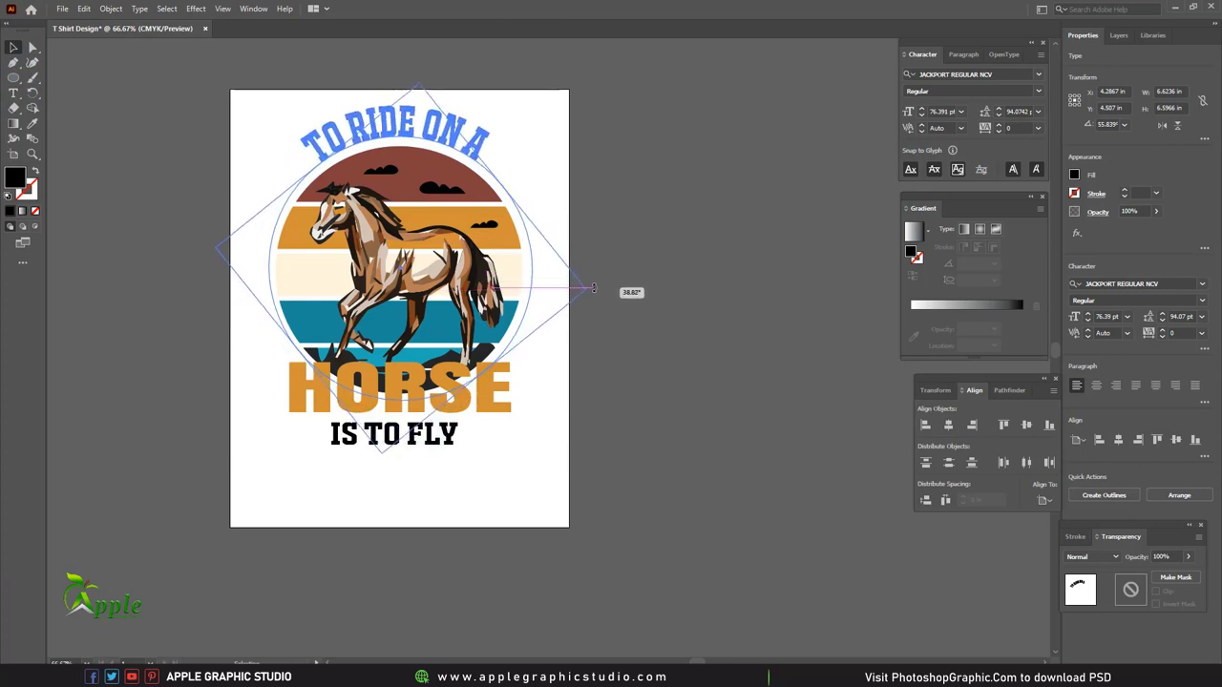
{"action": "left_click_drag", "start_coordinate": [592, 289], "coordinate": [586, 289]}
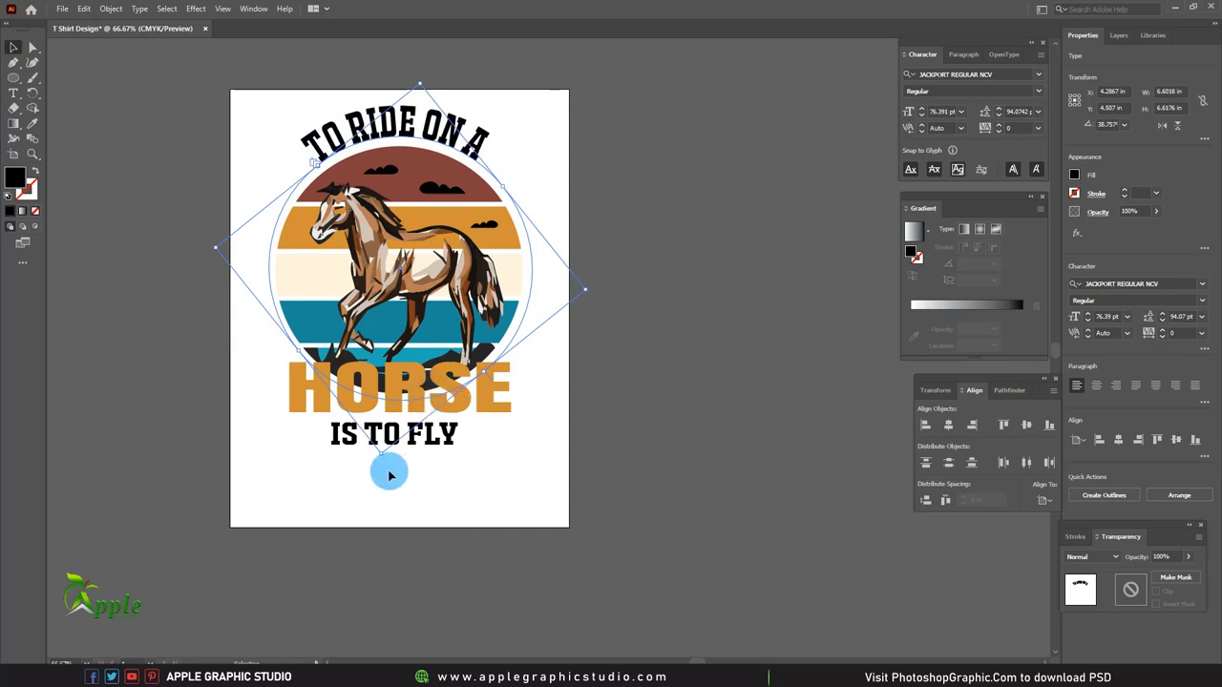
{"action": "left_click_drag", "start_coordinate": [384, 454], "coordinate": [378, 465]}
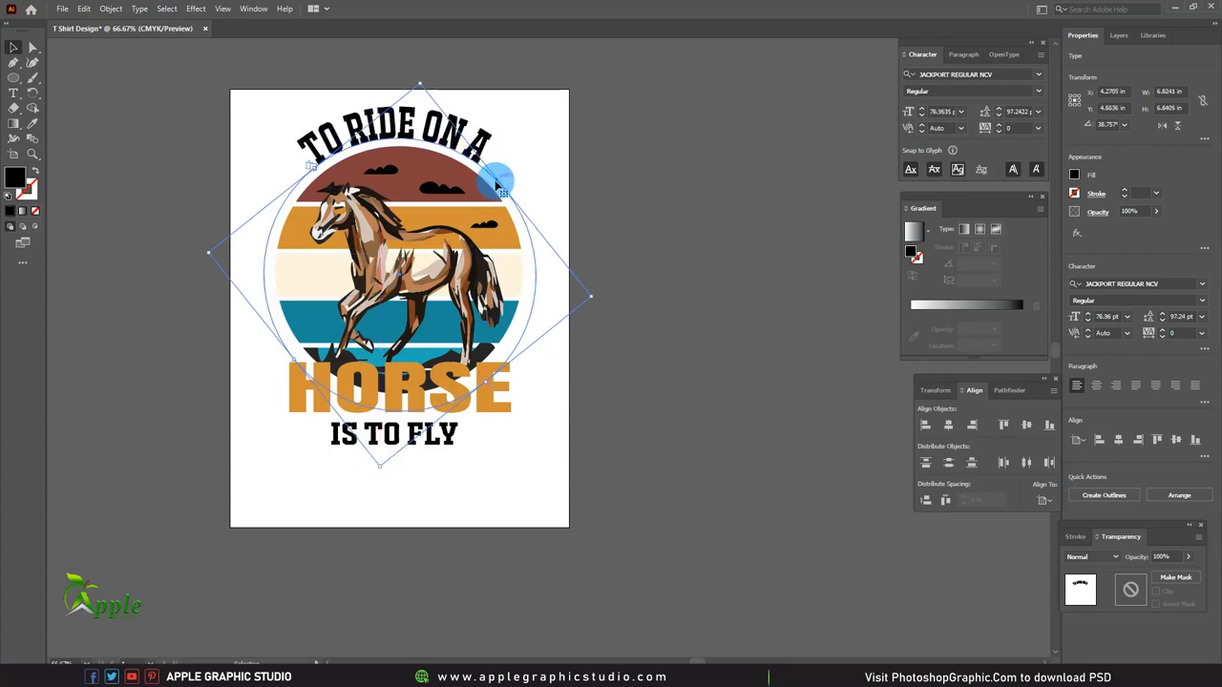
{"action": "left_click_drag", "start_coordinate": [595, 296], "coordinate": [586, 306]}
{"action": "left_click", "coordinate": [518, 391]}
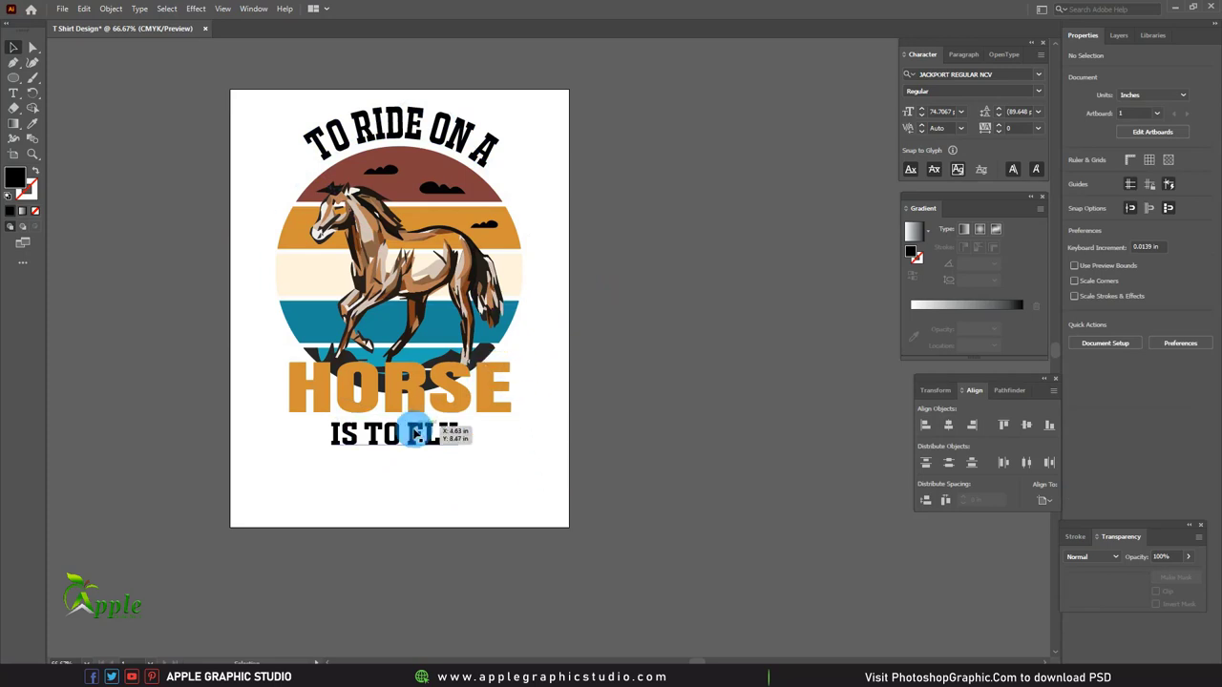
{"action": "left_click", "coordinate": [416, 433]}
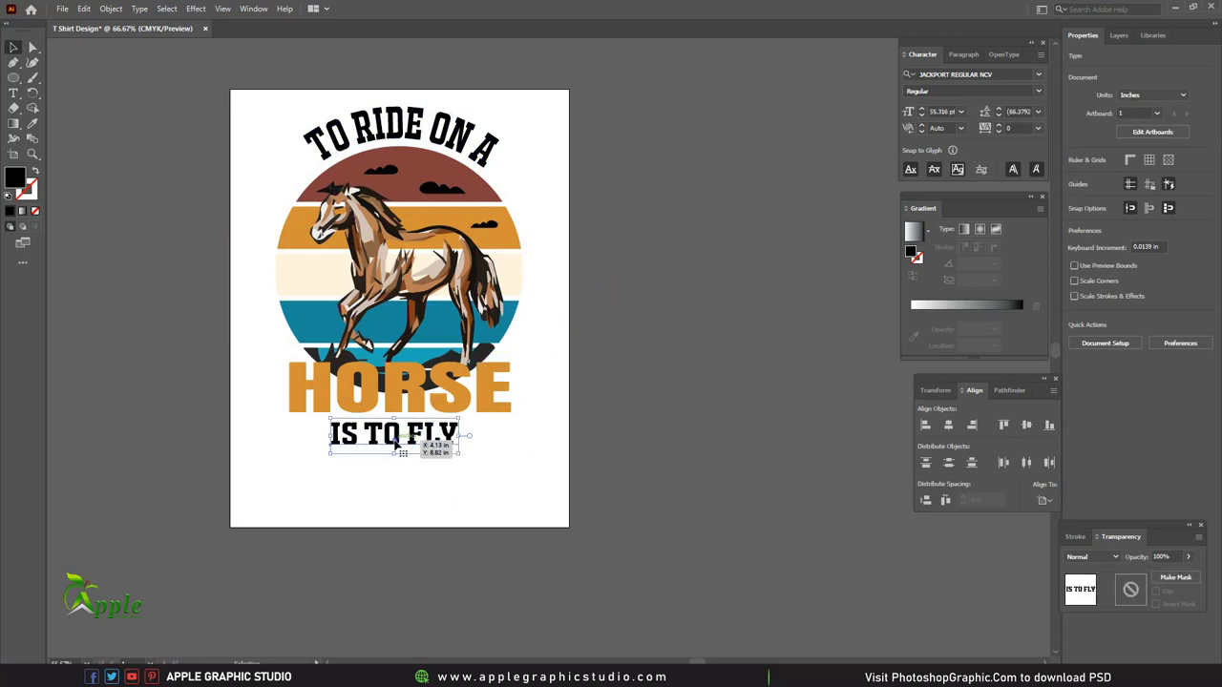
{"action": "left_click", "coordinate": [516, 465]}
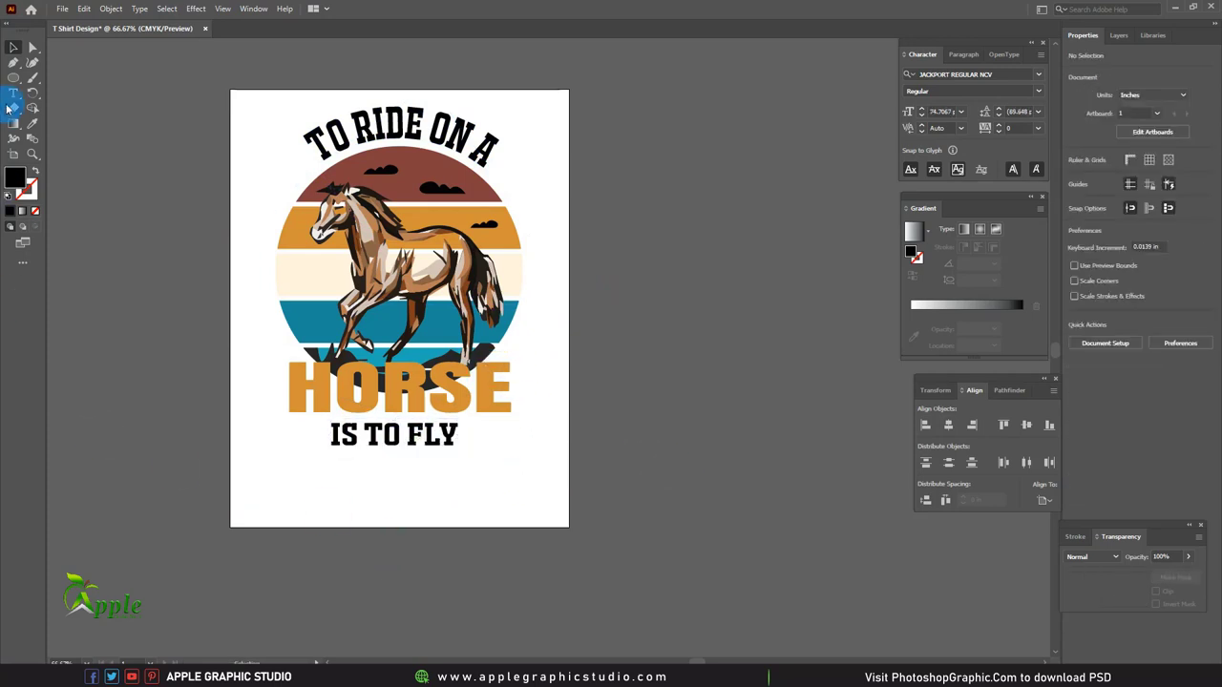
Draw a thin black bar right of IS TO FLY and Alt-drag two copies below it.
{"action": "left_click_drag", "start_coordinate": [13, 87], "coordinate": [48, 79]}
{"action": "scroll", "coordinate": [436, 493], "scroll_direction": "up", "scroll_amount": 1}
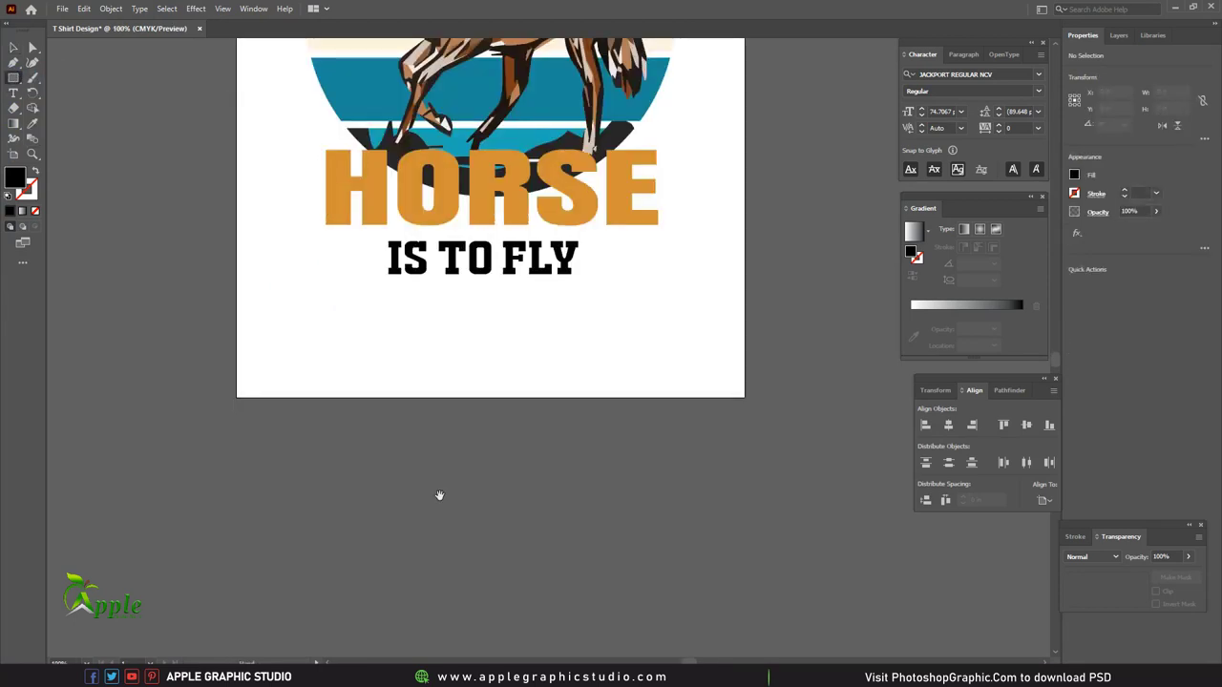
{"action": "scroll", "coordinate": [505, 287], "scroll_direction": "up", "scroll_amount": 1}
{"action": "scroll", "coordinate": [600, 327], "scroll_direction": "up", "scroll_amount": 1}
{"action": "left_click_drag", "start_coordinate": [601, 326], "coordinate": [733, 336]}
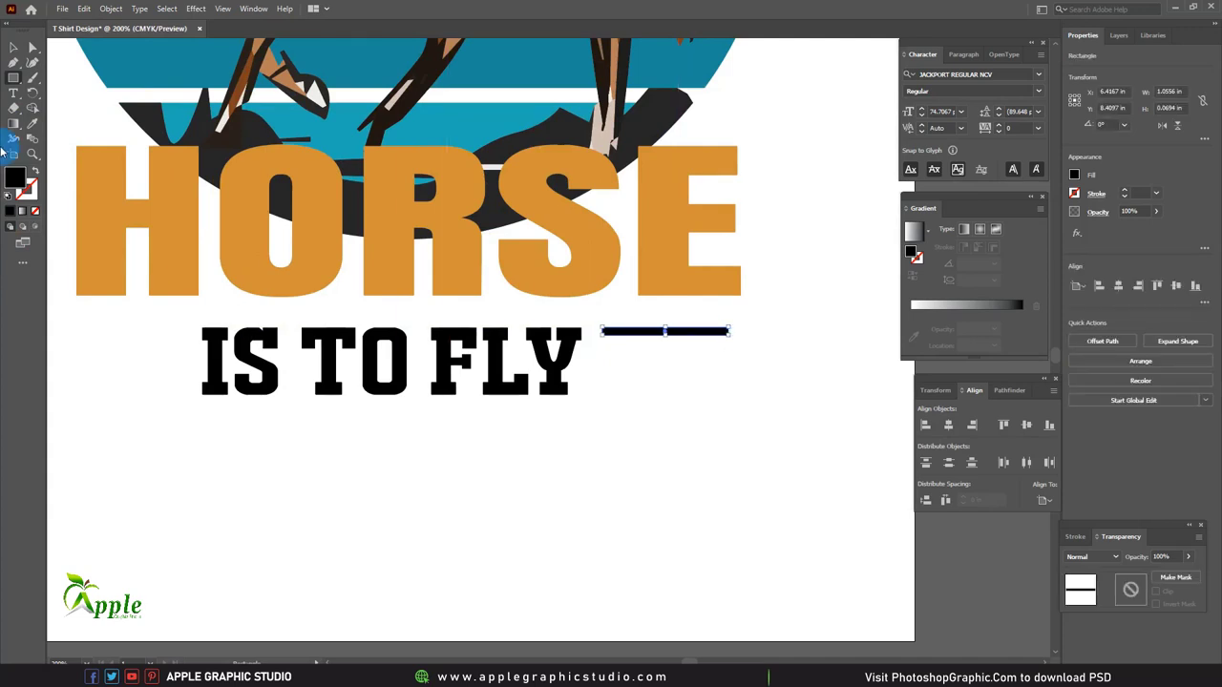
{"action": "left_click", "coordinate": [12, 46]}
{"action": "left_click_drag", "start_coordinate": [635, 335], "coordinate": [639, 357]}
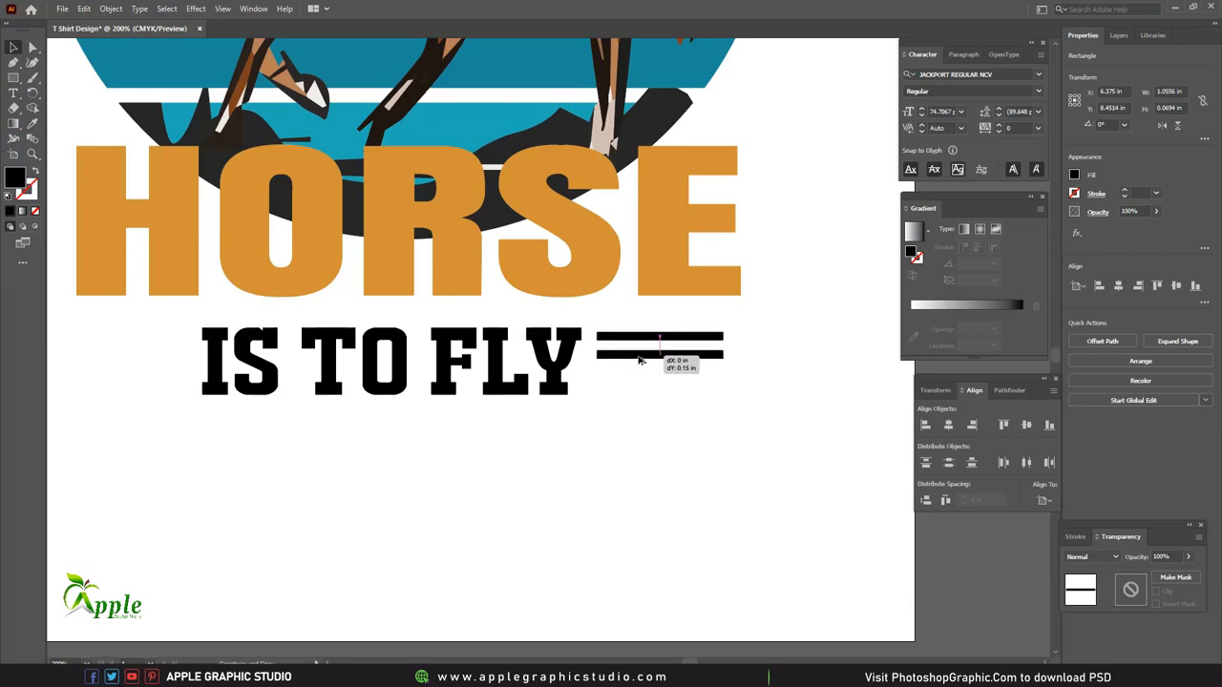
{"action": "left_click_drag", "start_coordinate": [640, 361], "coordinate": [644, 381]}
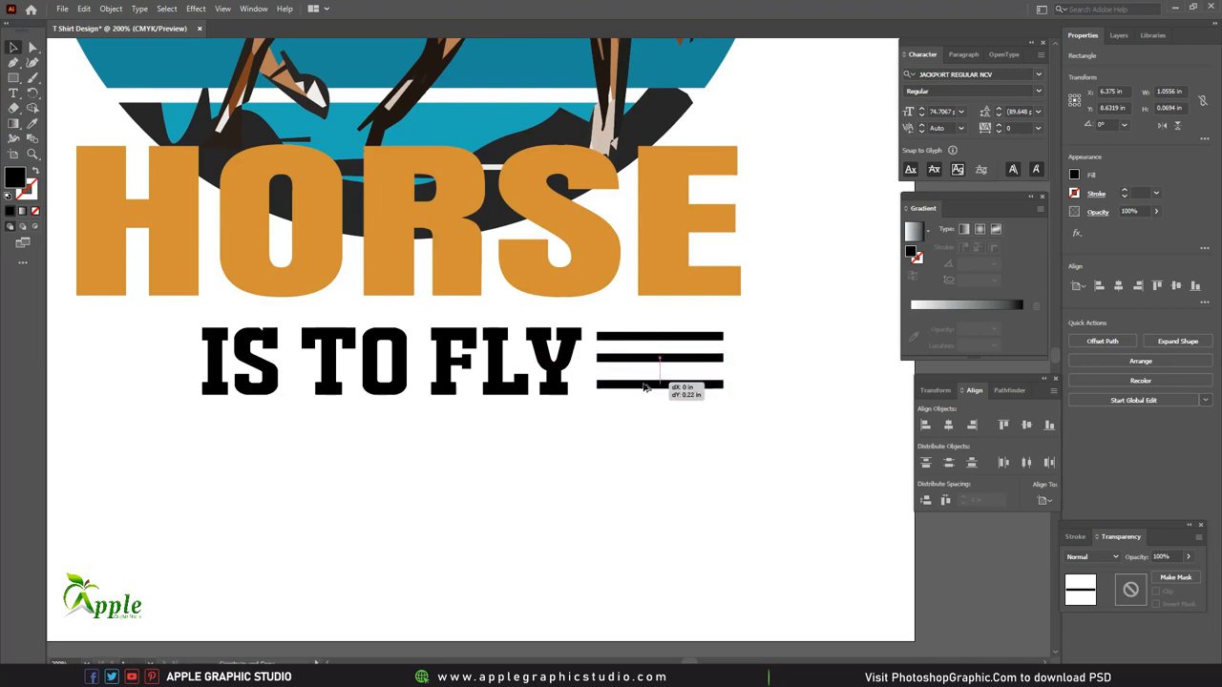
Group the three bars and narrow the group with its side handle.
{"action": "left_click", "coordinate": [777, 431]}
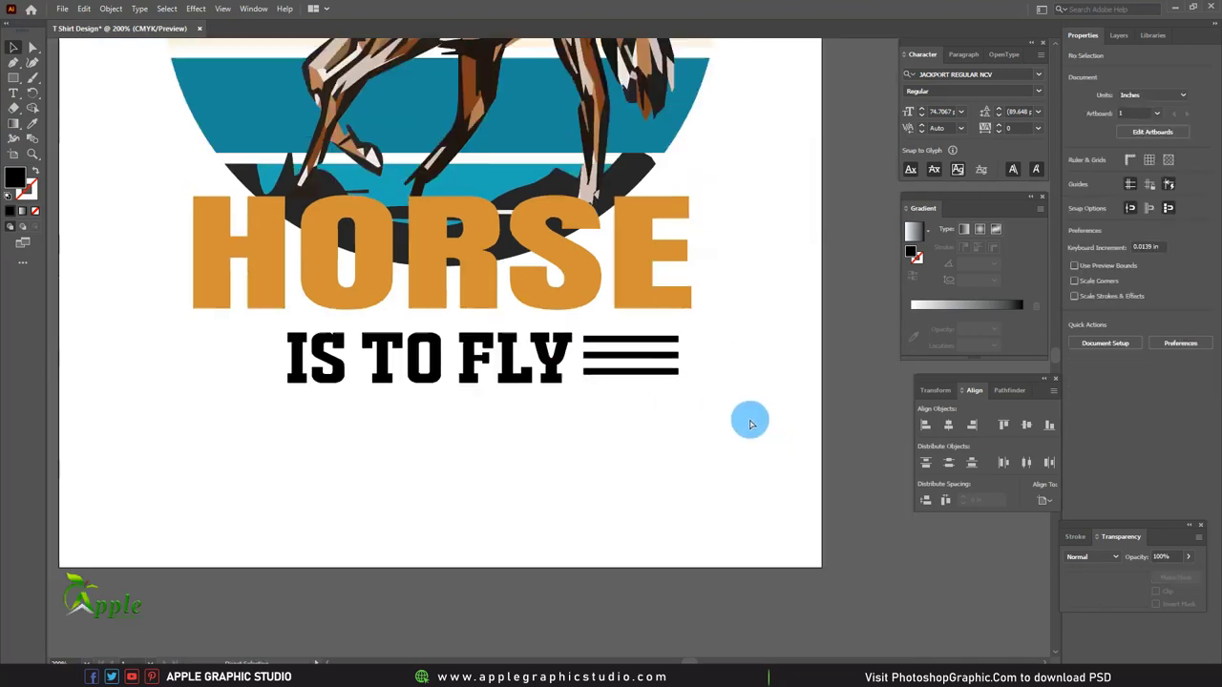
{"action": "key", "text": "ctrl+minus"}
{"action": "left_click_drag", "start_coordinate": [697, 334], "coordinate": [697, 351]}
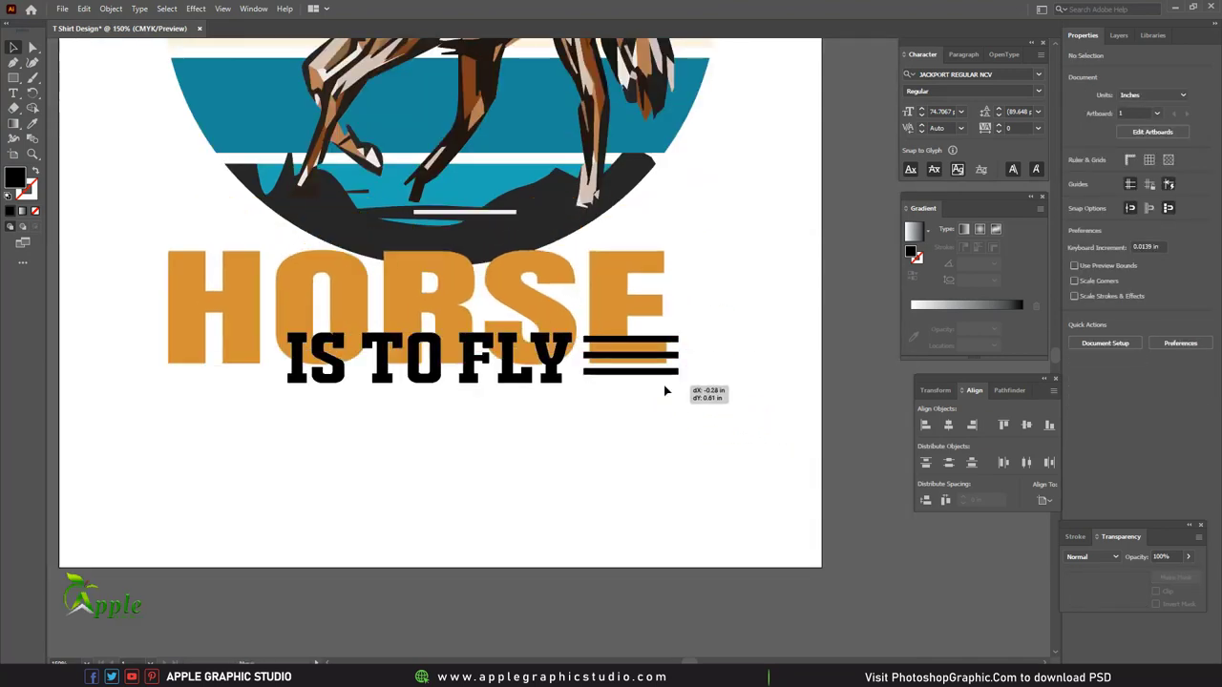
{"action": "left_click_drag", "start_coordinate": [681, 413], "coordinate": [646, 336]}
{"action": "left_click", "coordinate": [709, 401]}
{"action": "left_click_drag", "start_coordinate": [680, 399], "coordinate": [661, 372]}
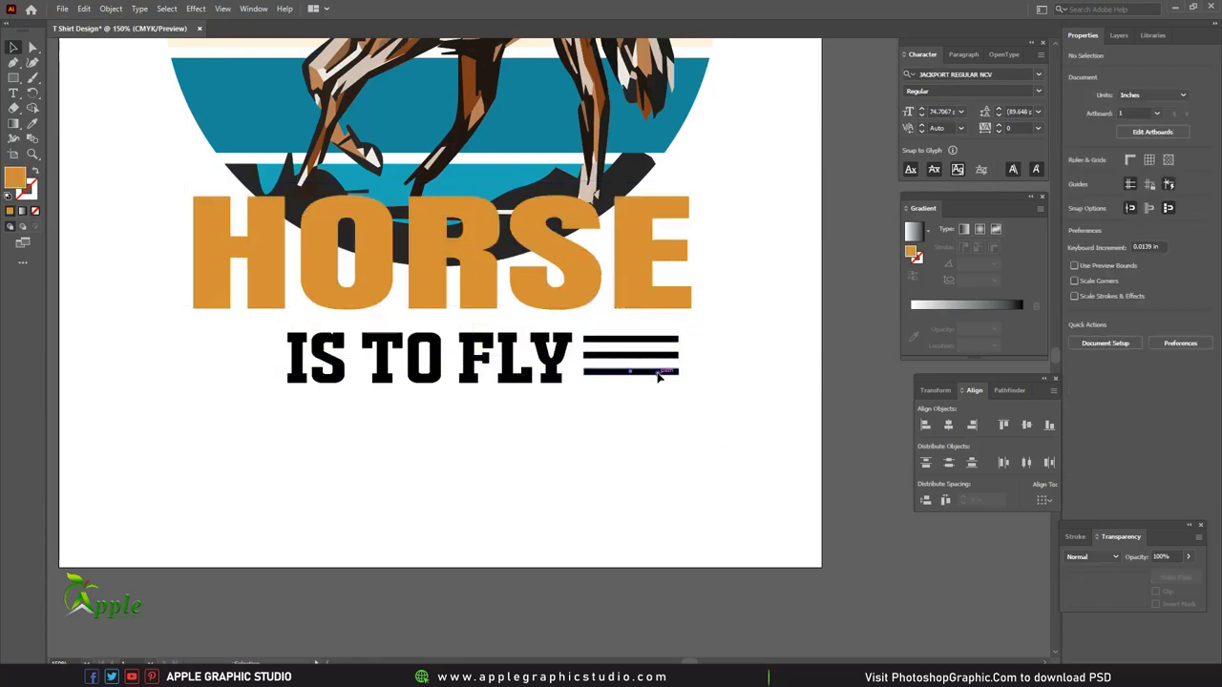
{"action": "left_click", "coordinate": [655, 356], "text": "shift"}
{"action": "left_click", "coordinate": [657, 338], "text": "shift"}
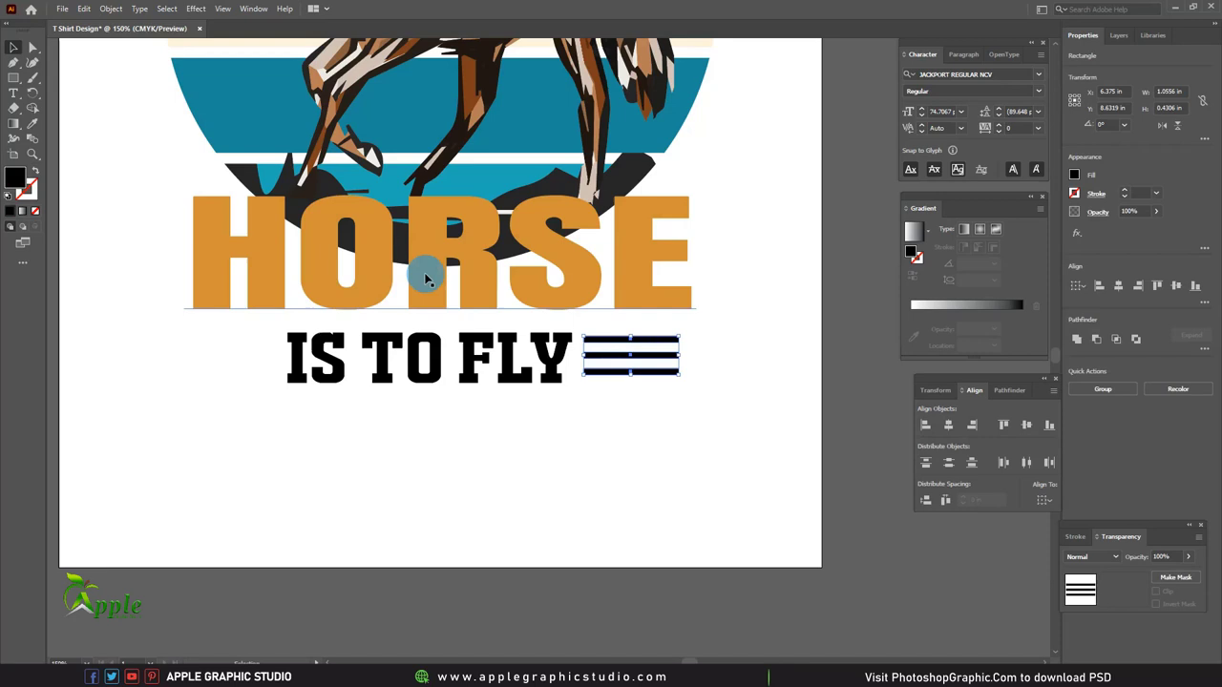
{"action": "left_click", "coordinate": [113, 9]}
{"action": "left_click", "coordinate": [134, 70]}
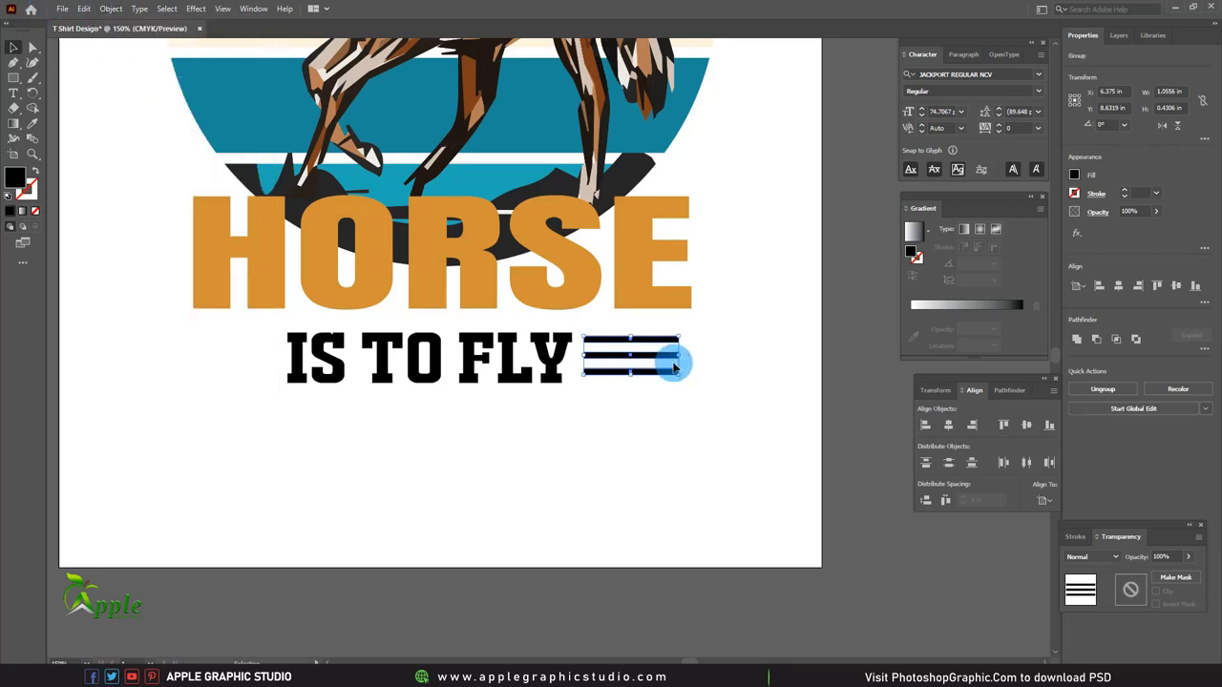
{"action": "left_click_drag", "start_coordinate": [678, 356], "coordinate": [629, 337]}
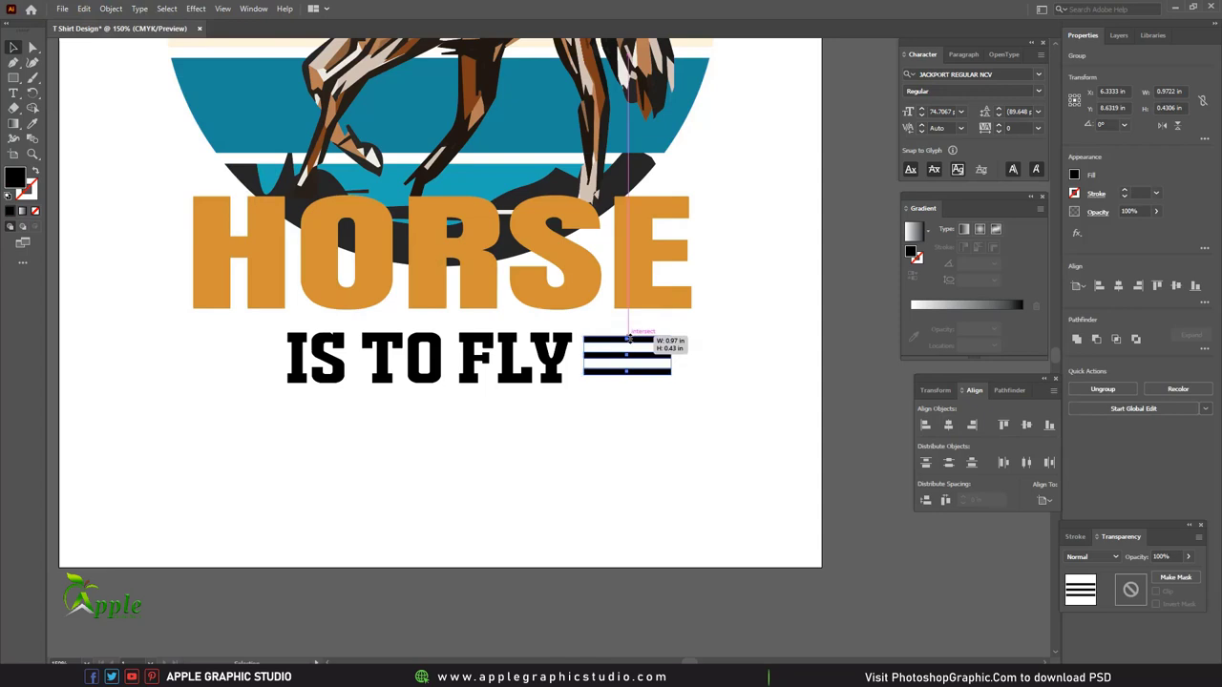
{"action": "left_click", "coordinate": [635, 436]}
{"action": "key", "text": "ctrl+minus"}
{"action": "key", "text": "ctrl+minus"}
Duplicate the bar group onto the left side of IS TO FLY.
{"action": "left_click", "coordinate": [588, 353]}
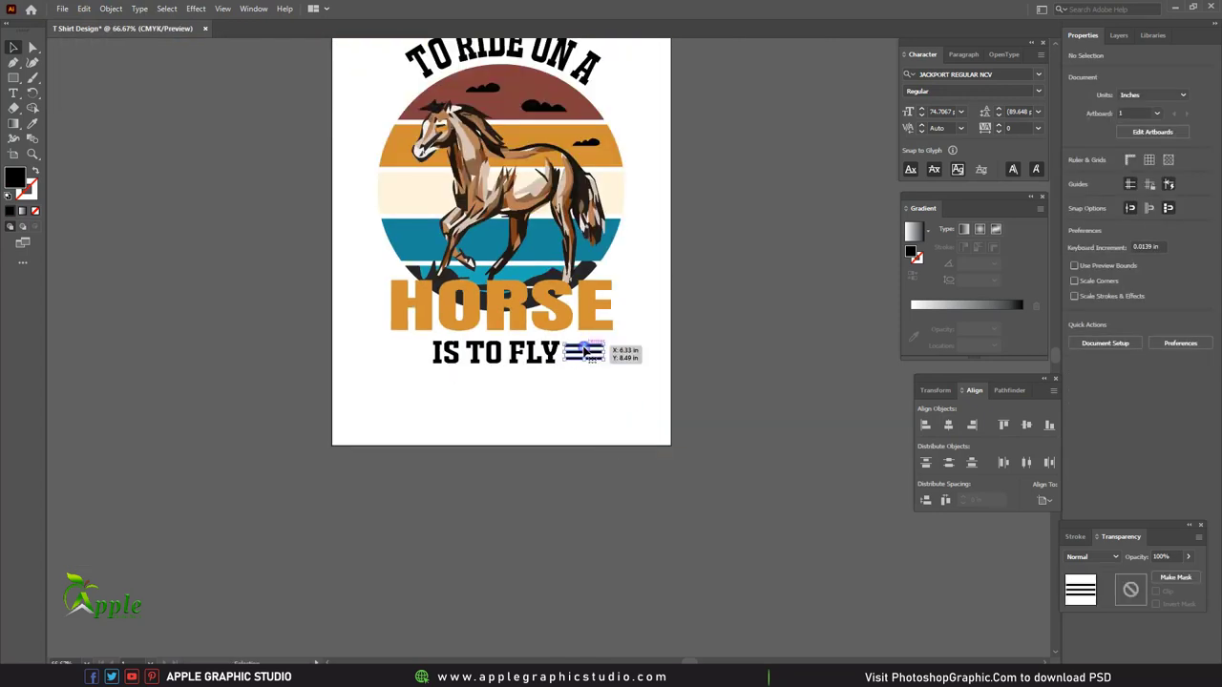
{"action": "left_click_drag", "start_coordinate": [588, 355], "coordinate": [413, 355]}
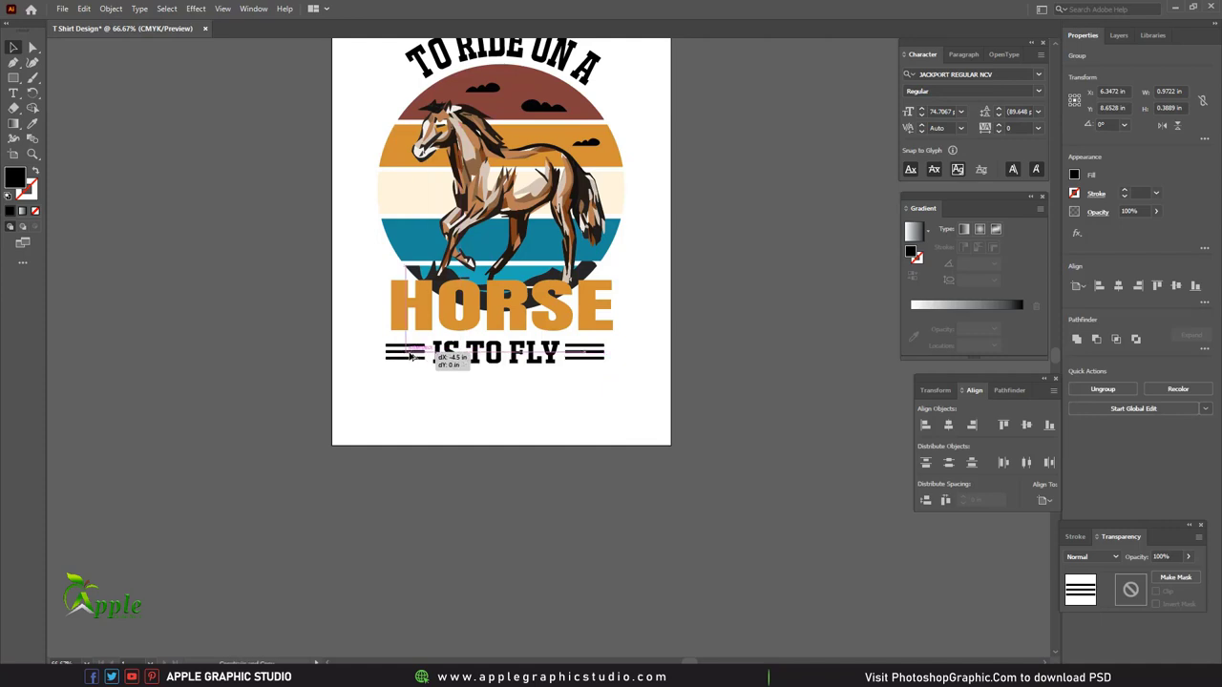
{"action": "left_click_drag", "start_coordinate": [413, 356], "coordinate": [614, 357]}
Group IS TO FLY with both bar sets and resize the group.
{"action": "left_click", "coordinate": [485, 412]}
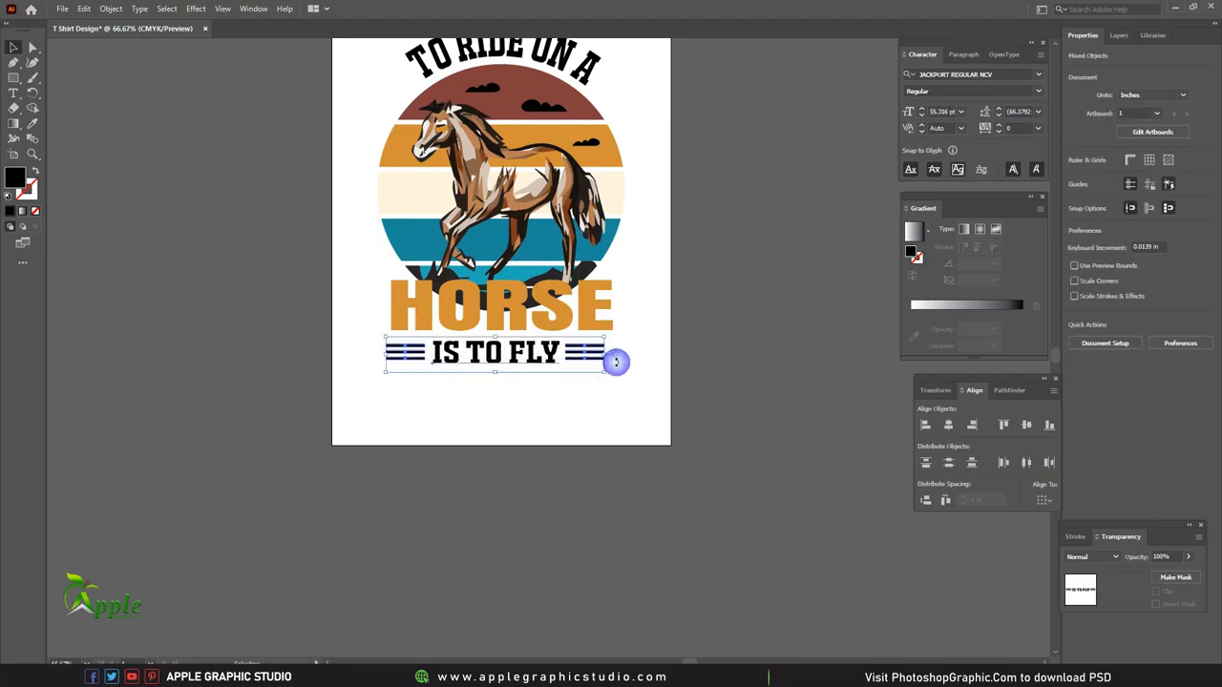
{"action": "key", "text": "Right"}
{"action": "key", "text": "Right"}
{"action": "key", "text": "Right"}
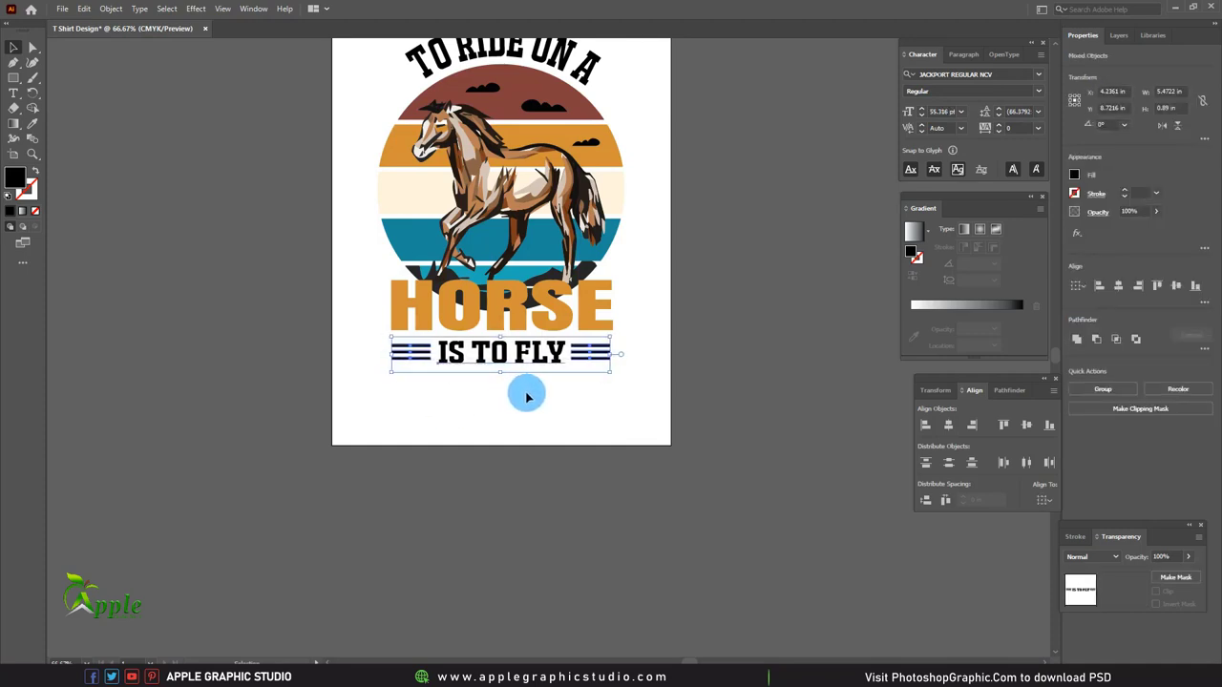
{"action": "left_click", "coordinate": [947, 424]}
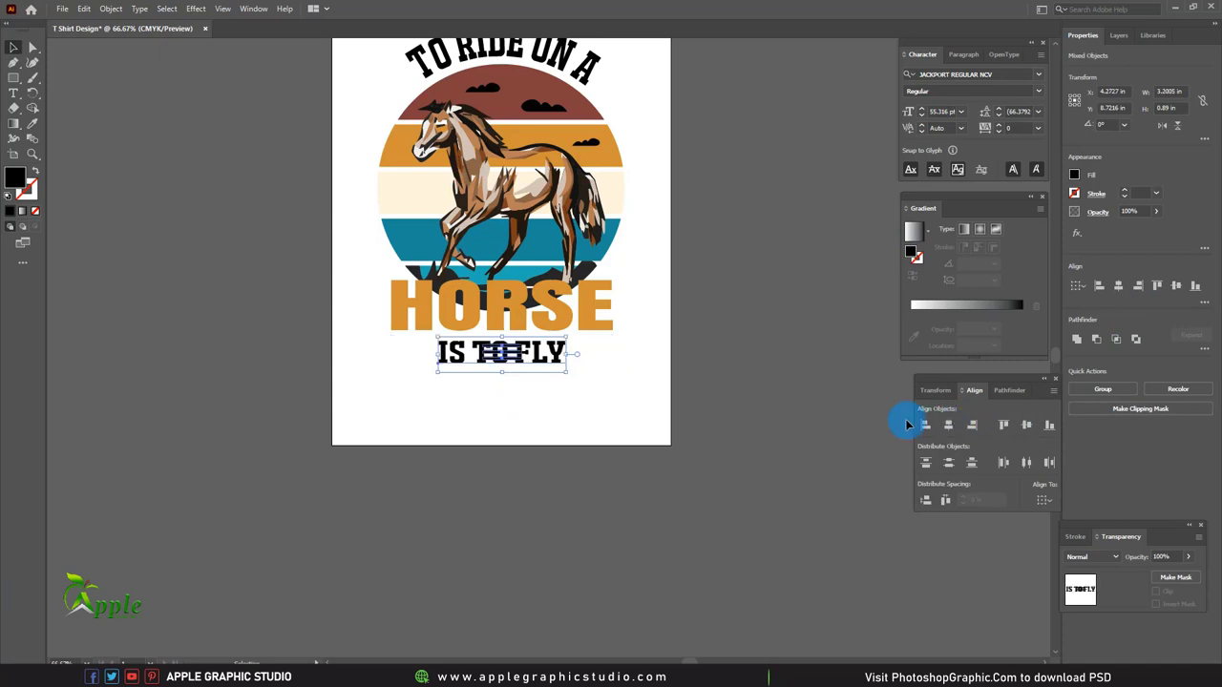
{"action": "key", "text": "ctrl+z"}
{"action": "left_click", "coordinate": [111, 9]}
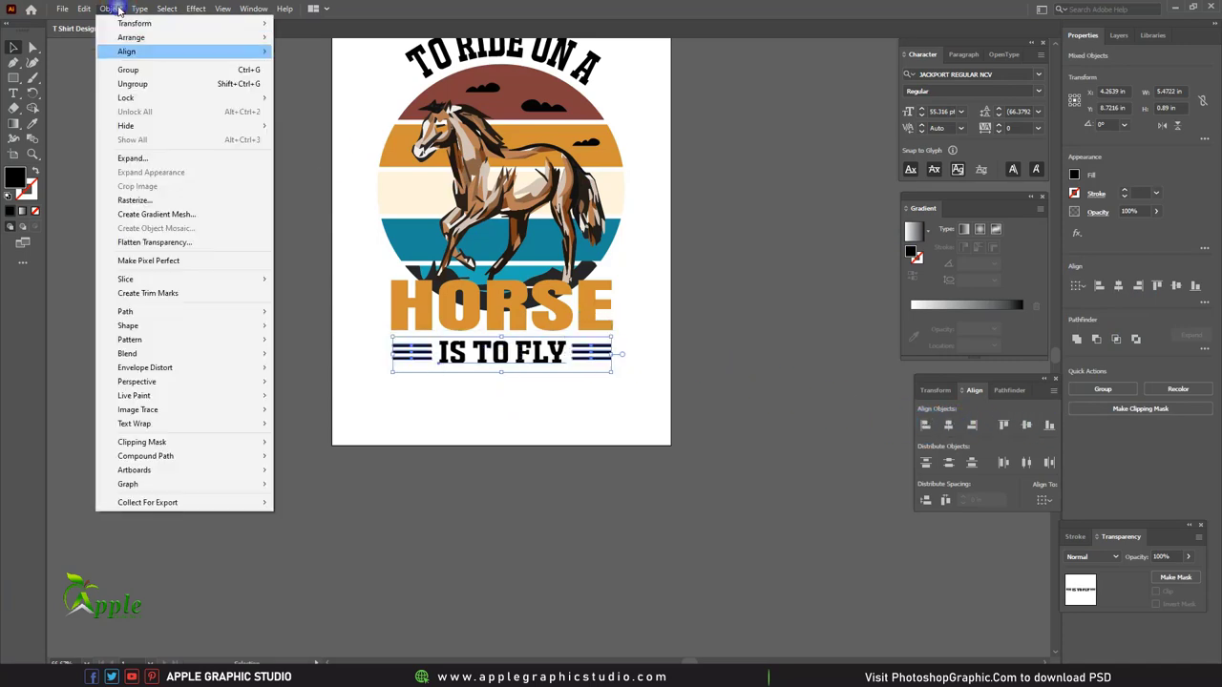
{"action": "left_click", "coordinate": [124, 70]}
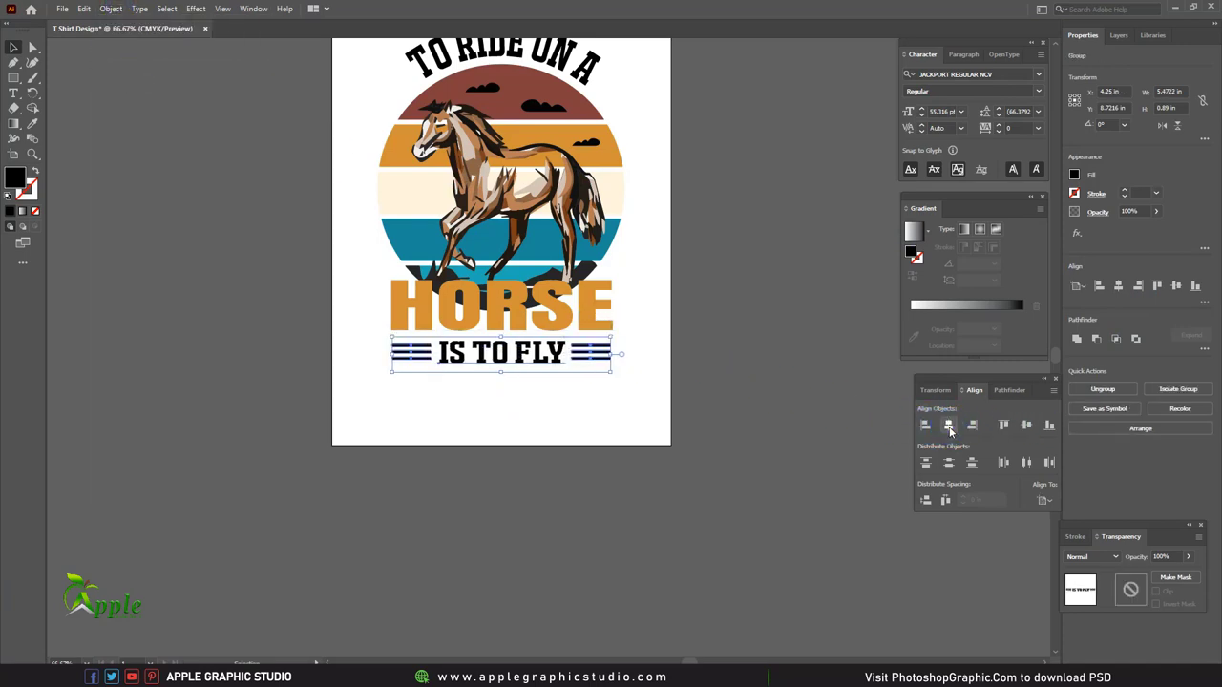
{"action": "left_click_drag", "start_coordinate": [610, 372], "coordinate": [602, 374]}
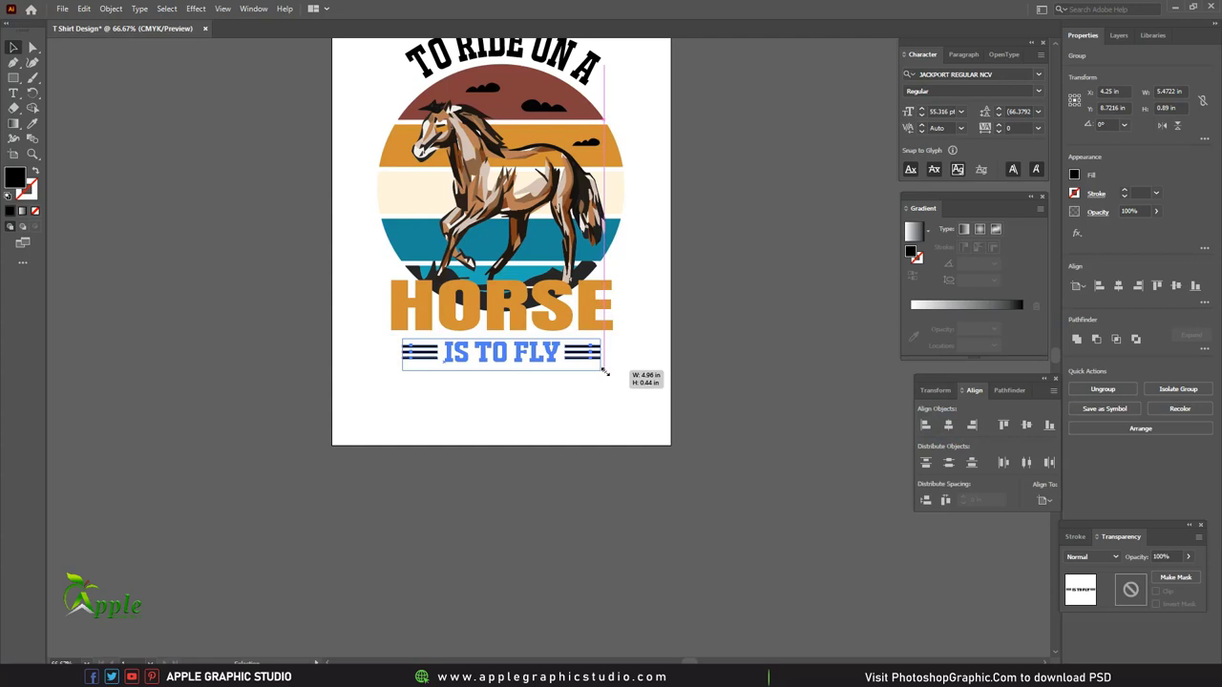
{"action": "left_click", "coordinate": [567, 420]}
{"action": "key", "text": "ctrl+minus"}
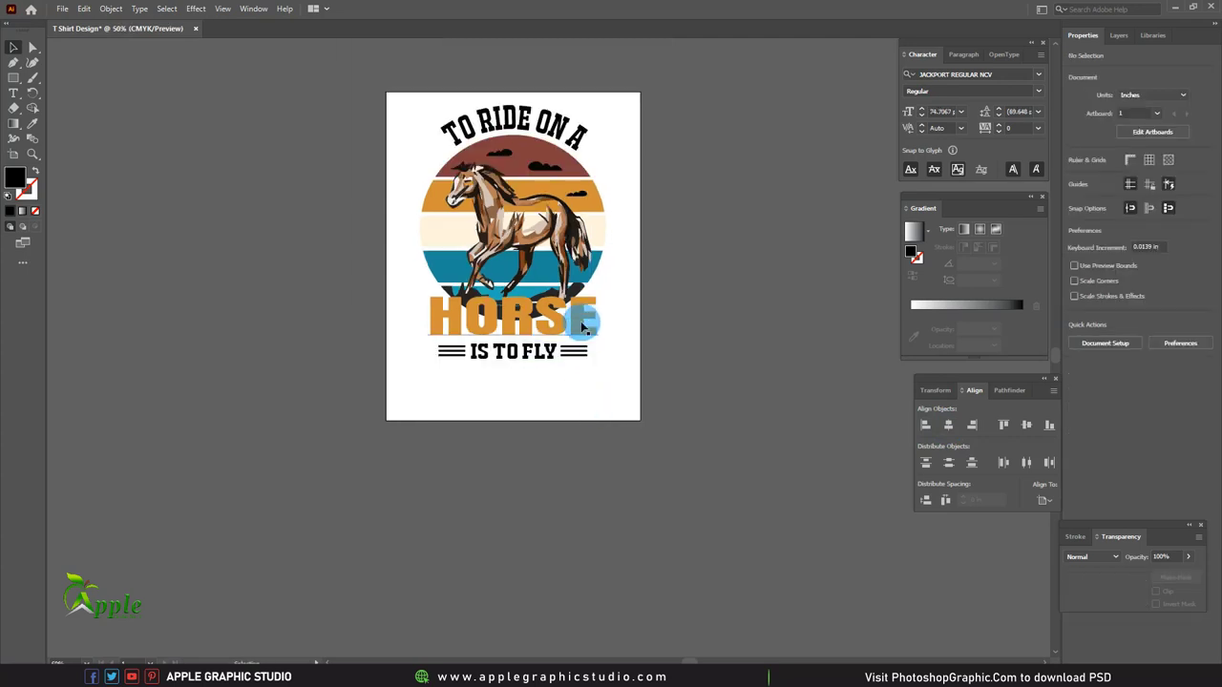
{"action": "key", "text": "ctrl+plus"}
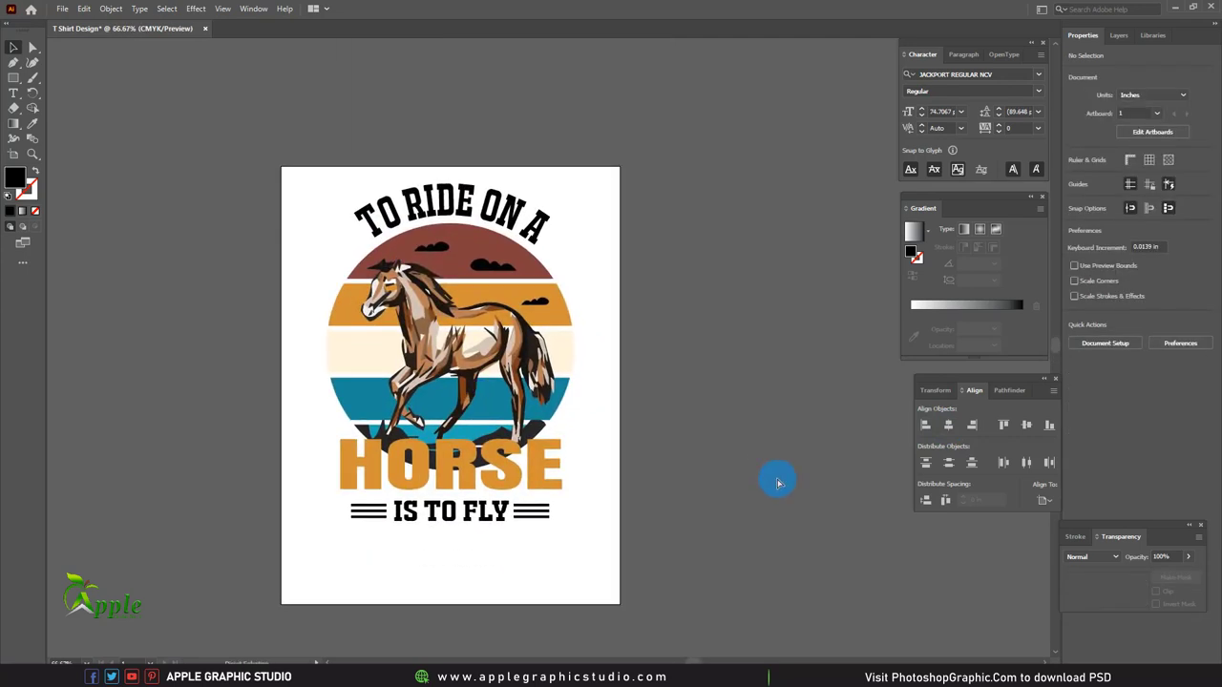
Add a WITHOUT WINGS line below IS TO FLY and scale it down.
{"action": "left_click", "coordinate": [349, 572]}
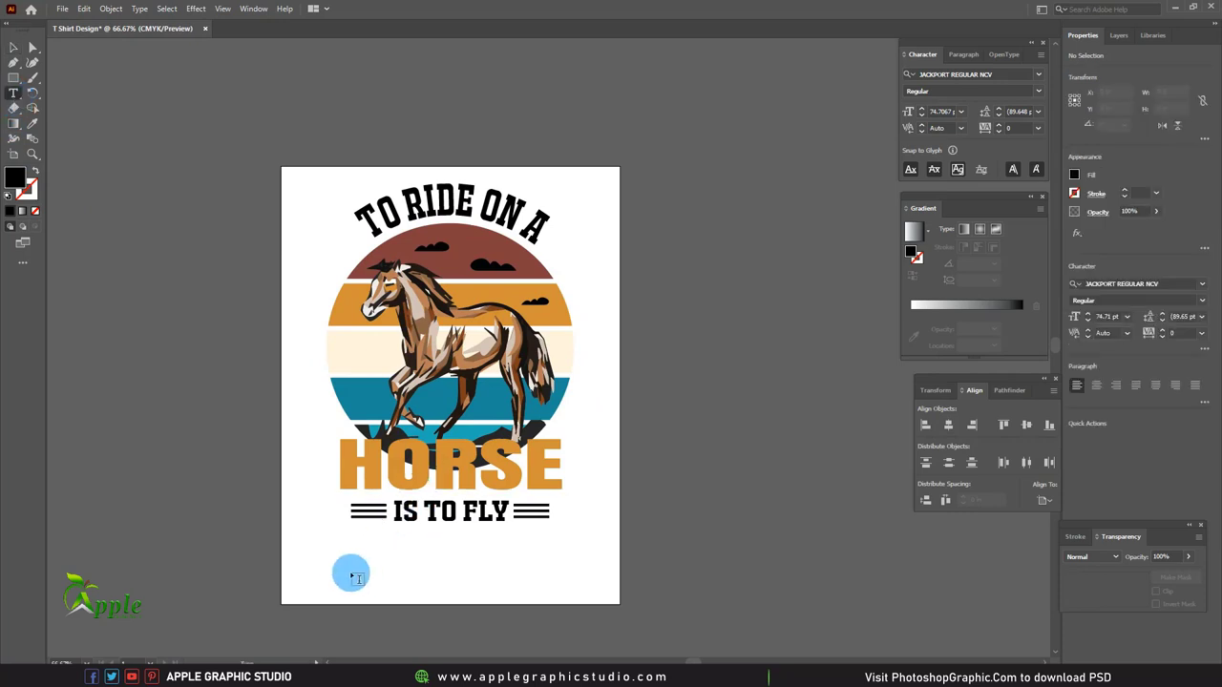
{"action": "type", "text": "WITHOUT WINGS"}
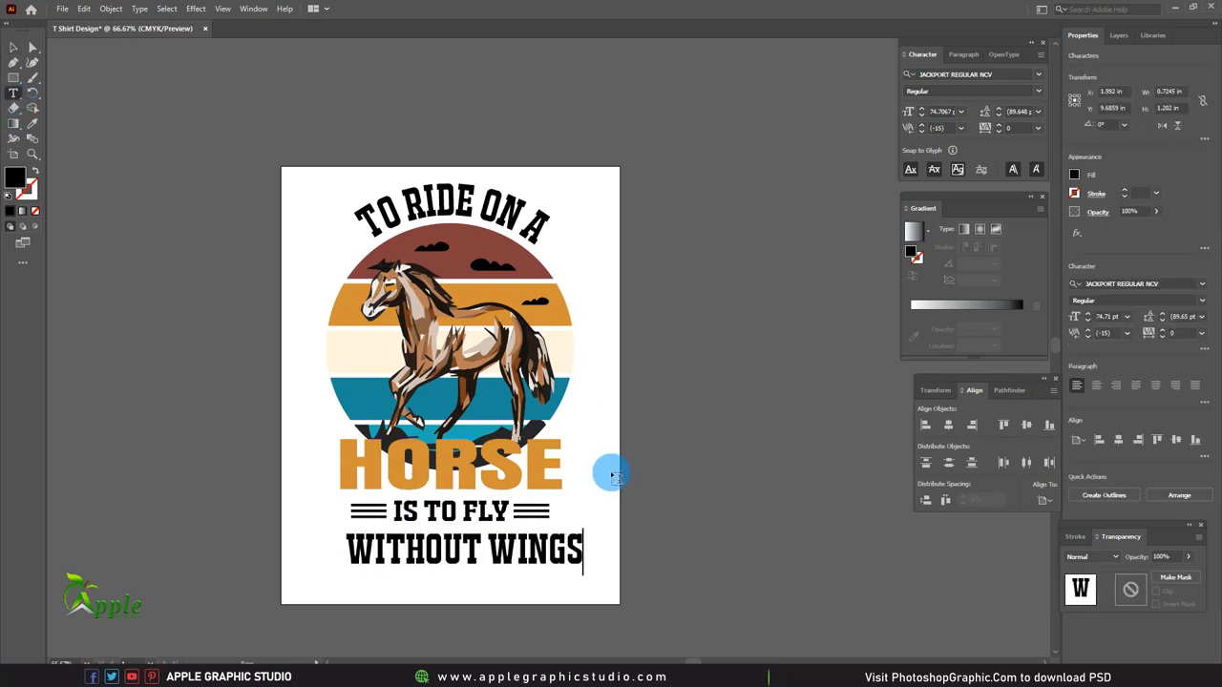
{"action": "key", "text": "Escape"}
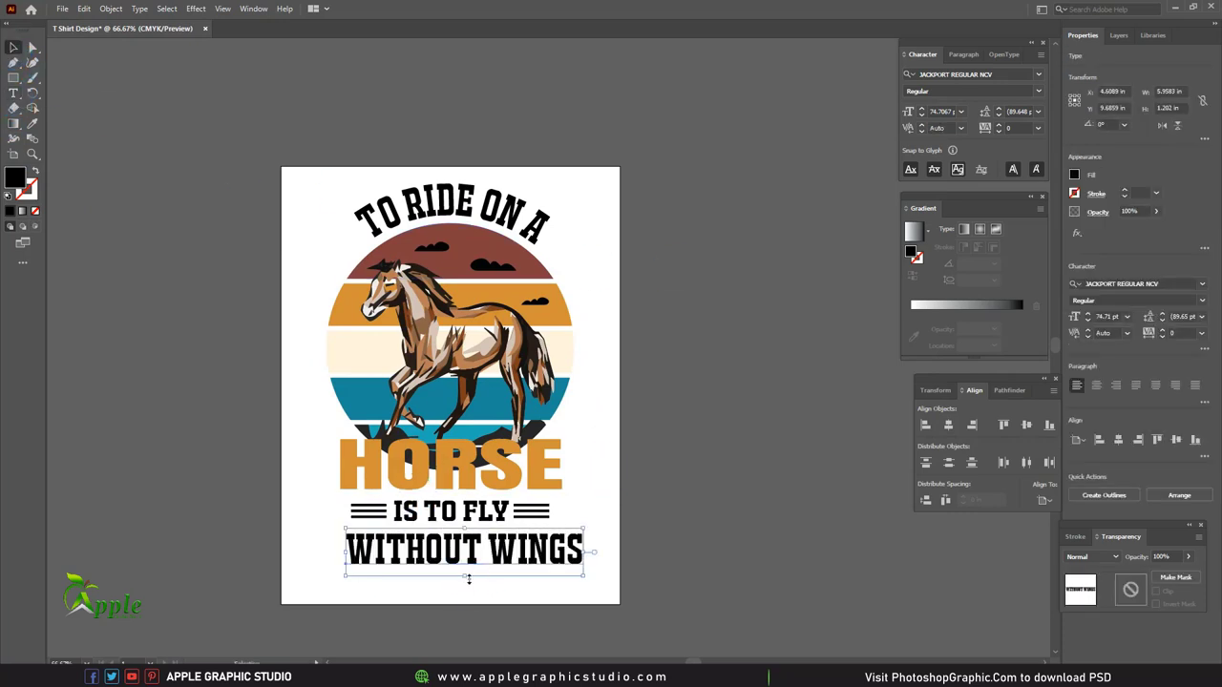
{"action": "mouse_move", "coordinate": [549, 549]}
{"action": "left_mouse_down"}
{"action": "mouse_move", "coordinate": [538, 547]}
{"action": "mouse_move", "coordinate": [550, 543]}
{"action": "left_mouse_up"}
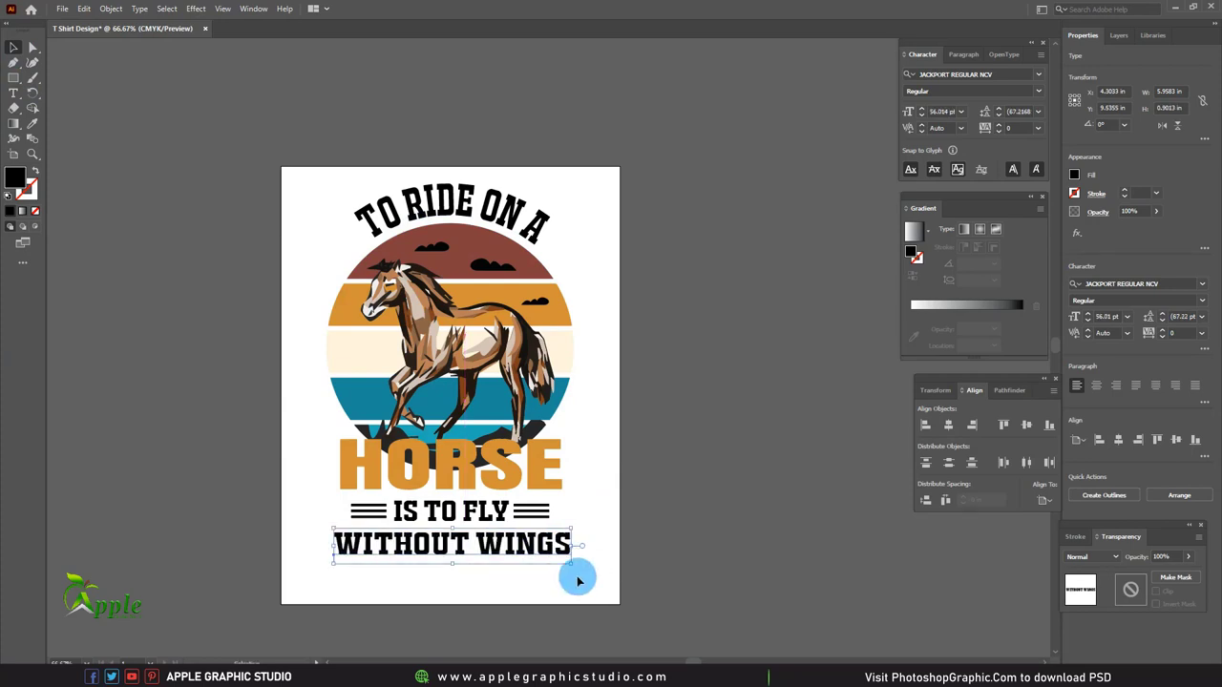
{"action": "left_click", "coordinate": [589, 570]}
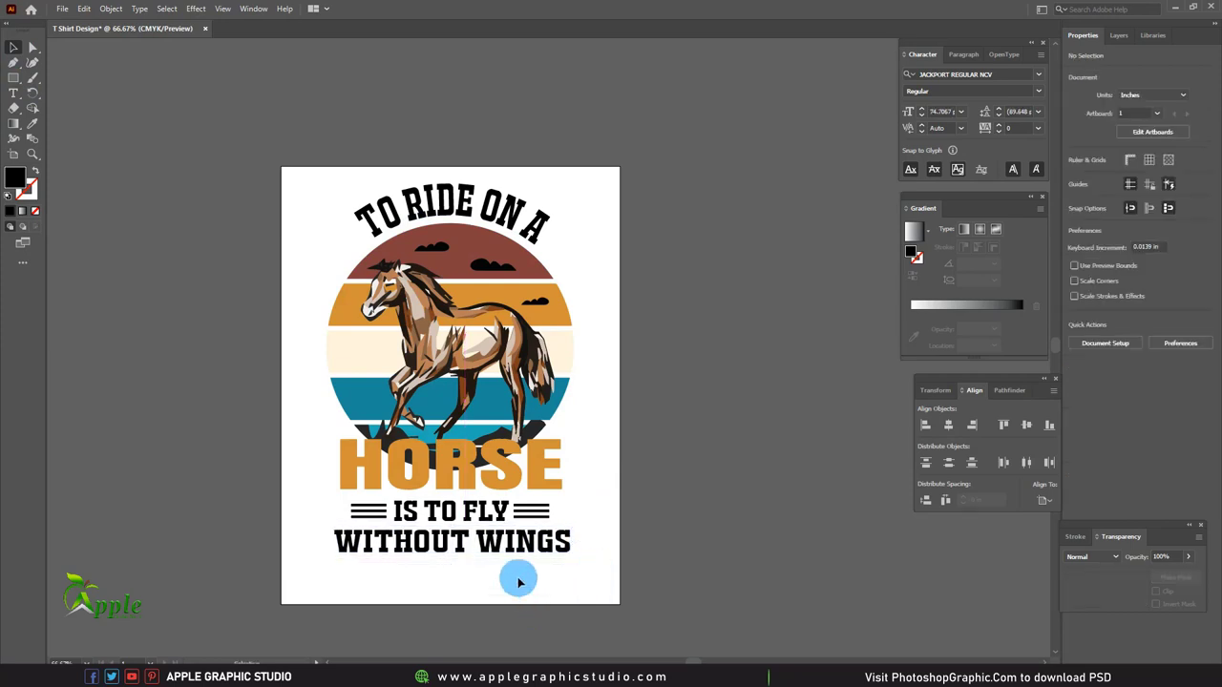
Horizontally centre WITHOUT WINGS, IS TO FLY and HORSE on the artboard.
{"action": "left_click", "coordinate": [510, 549]}
{"action": "left_click", "coordinate": [948, 424]}
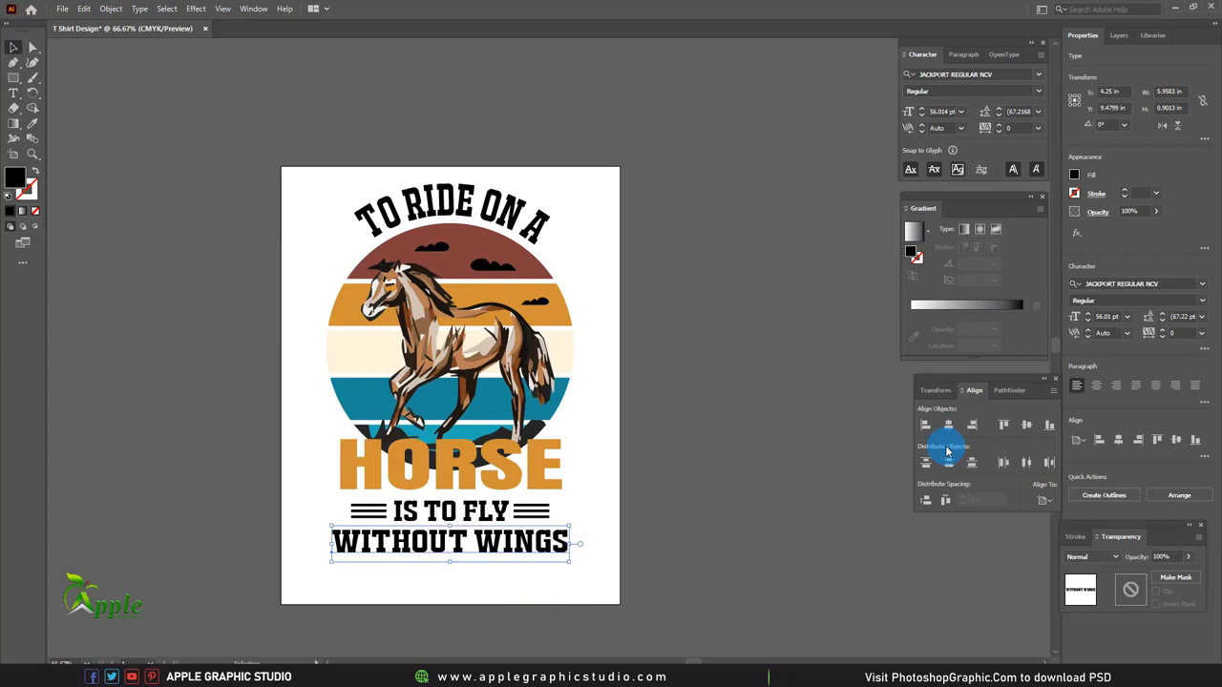
{"action": "left_click", "coordinate": [695, 364]}
{"action": "left_click", "coordinate": [478, 512]}
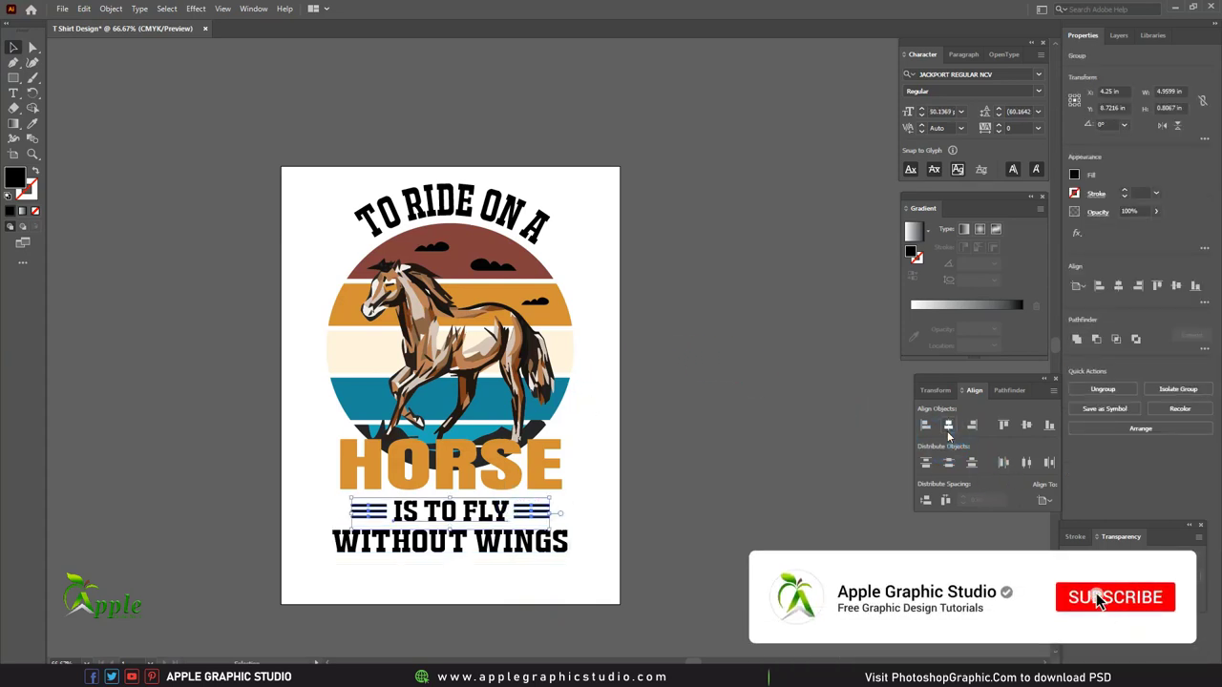
{"action": "left_click", "coordinate": [689, 438]}
{"action": "left_click", "coordinate": [561, 462]}
{"action": "left_click", "coordinate": [957, 428]}
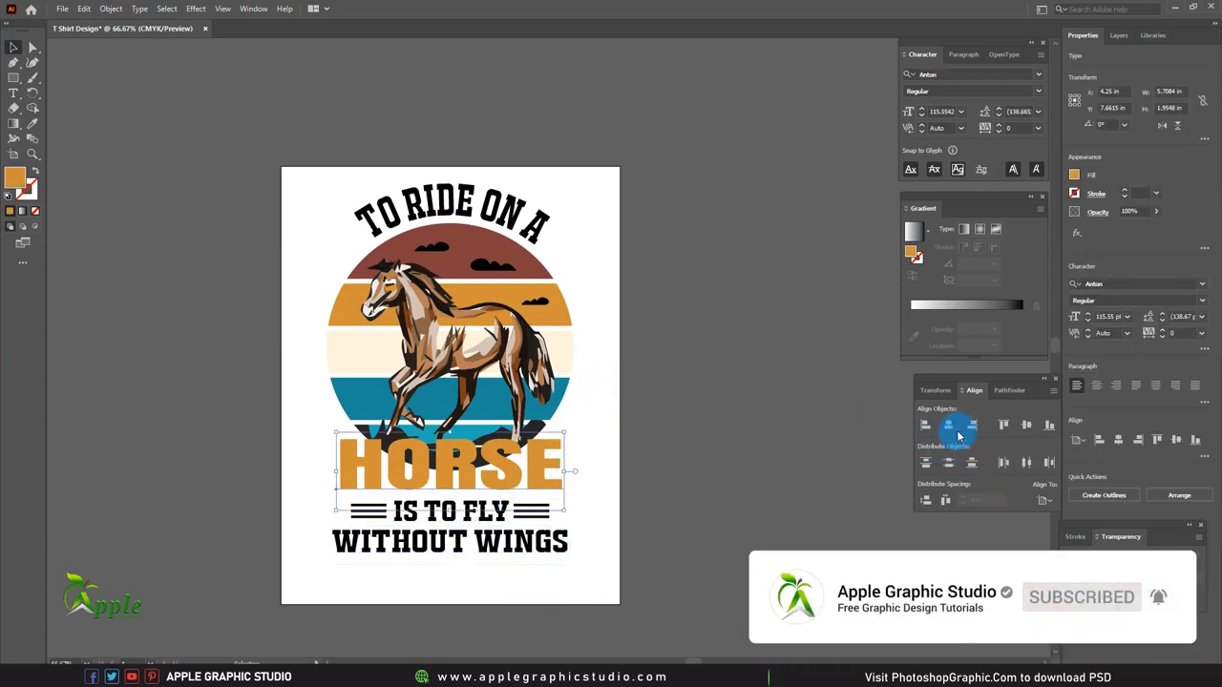
{"action": "left_click", "coordinate": [642, 361]}
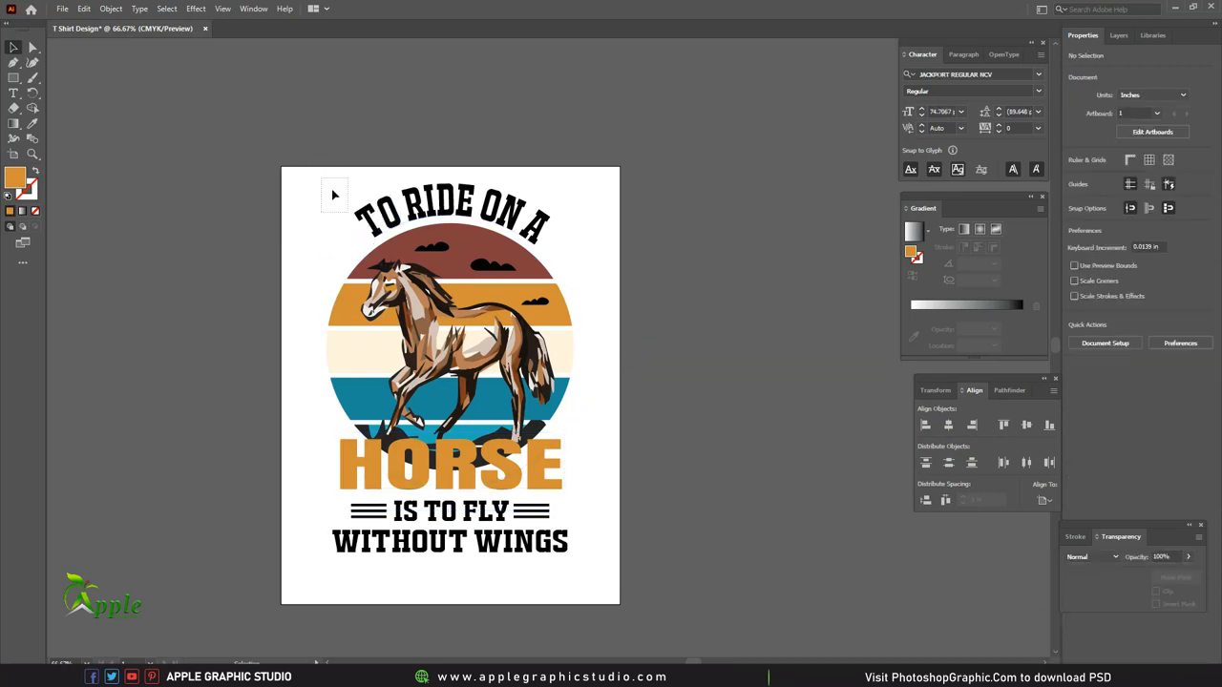
Centre all the artwork horizontally on the artboard, group it and nudge it slightly lower.
{"action": "key", "text": "ctrl+a"}
{"action": "left_click", "coordinate": [951, 428]}
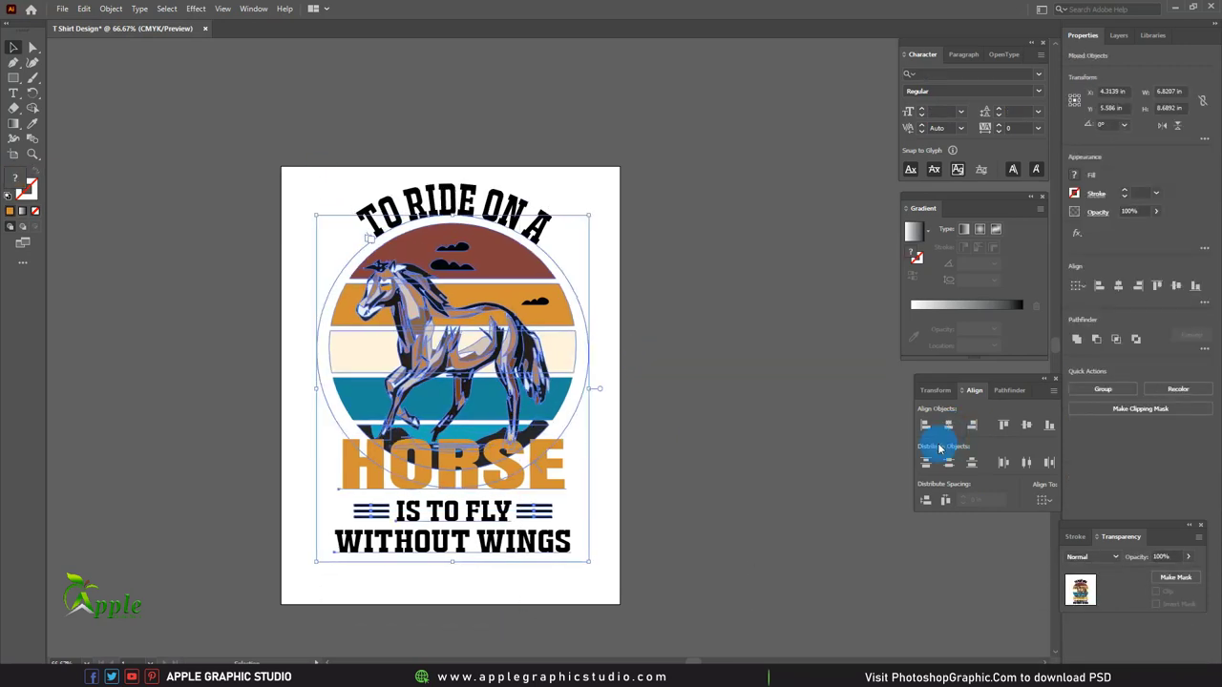
{"action": "left_click_drag", "start_coordinate": [348, 258], "coordinate": [346, 259]}
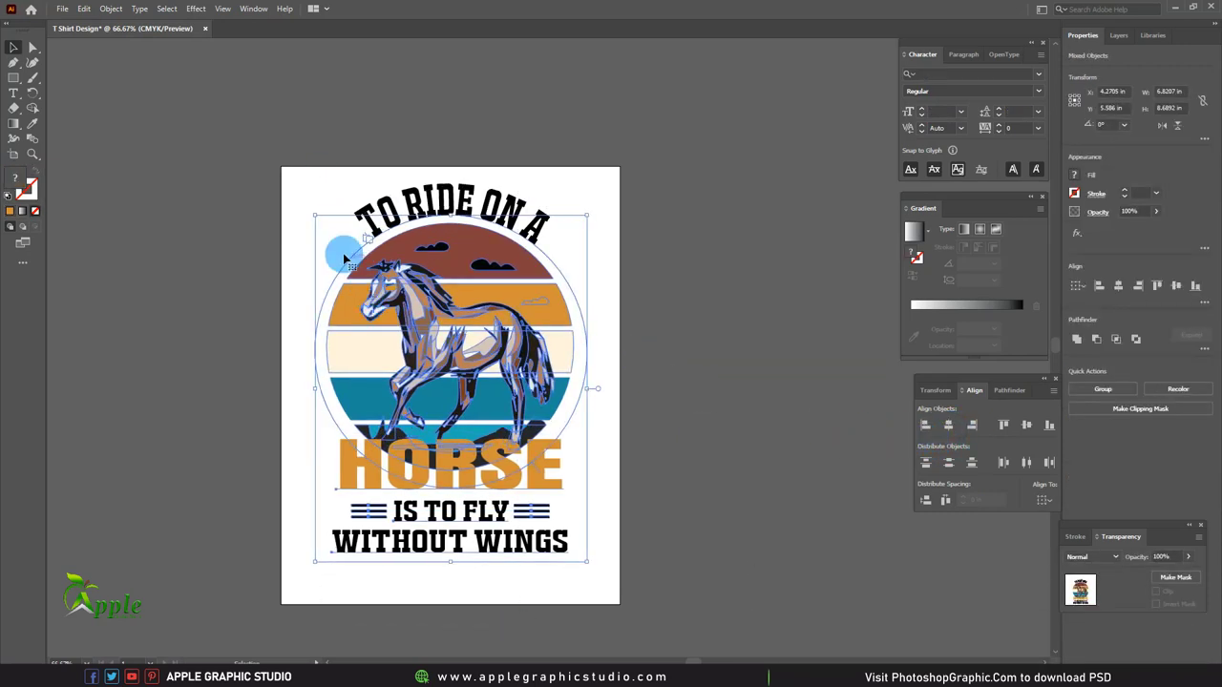
{"action": "left_click", "coordinate": [117, 13]}
{"action": "left_click", "coordinate": [109, 71]}
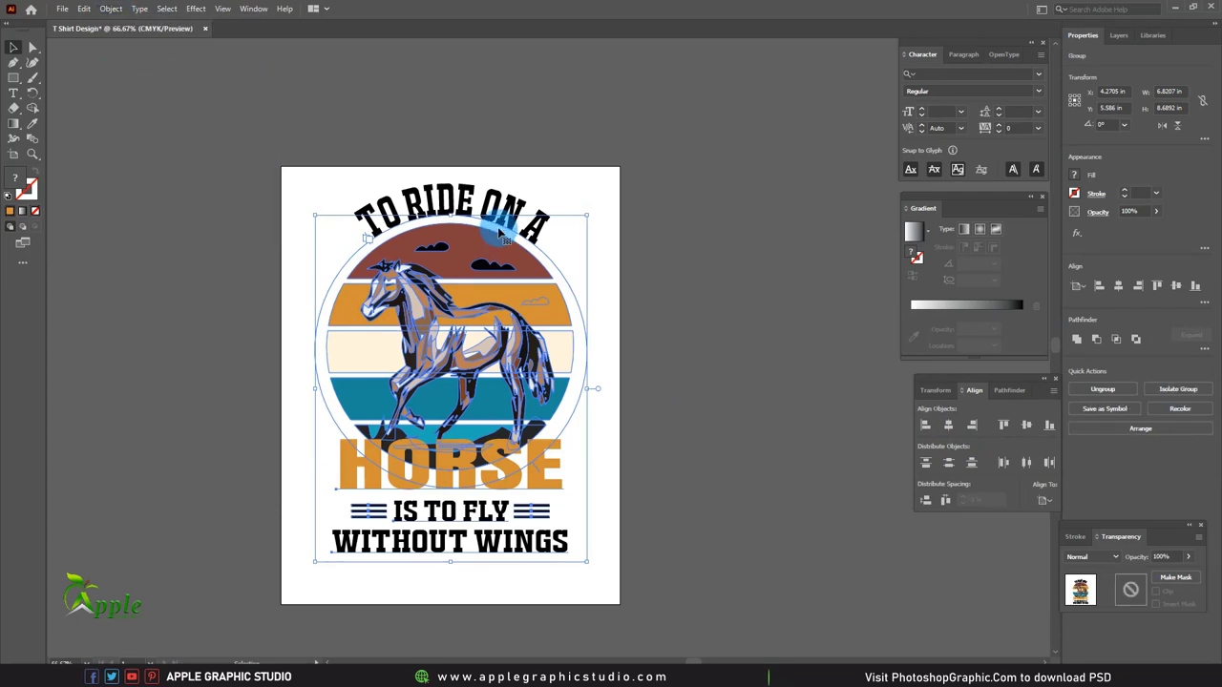
{"action": "left_click_drag", "start_coordinate": [499, 214], "coordinate": [493, 243]}
{"action": "left_click", "coordinate": [770, 346]}
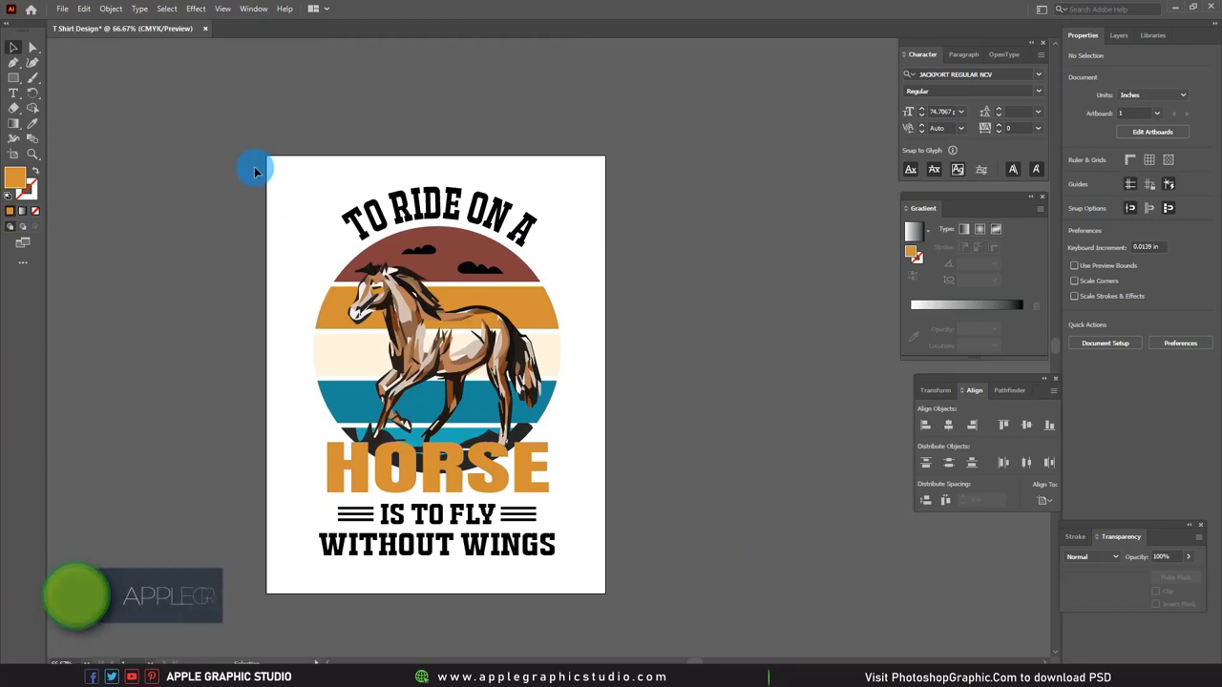
Show the Artboards panel and move it out of the way.
{"action": "left_click", "coordinate": [254, 9]}
{"action": "left_click", "coordinate": [320, 181]}
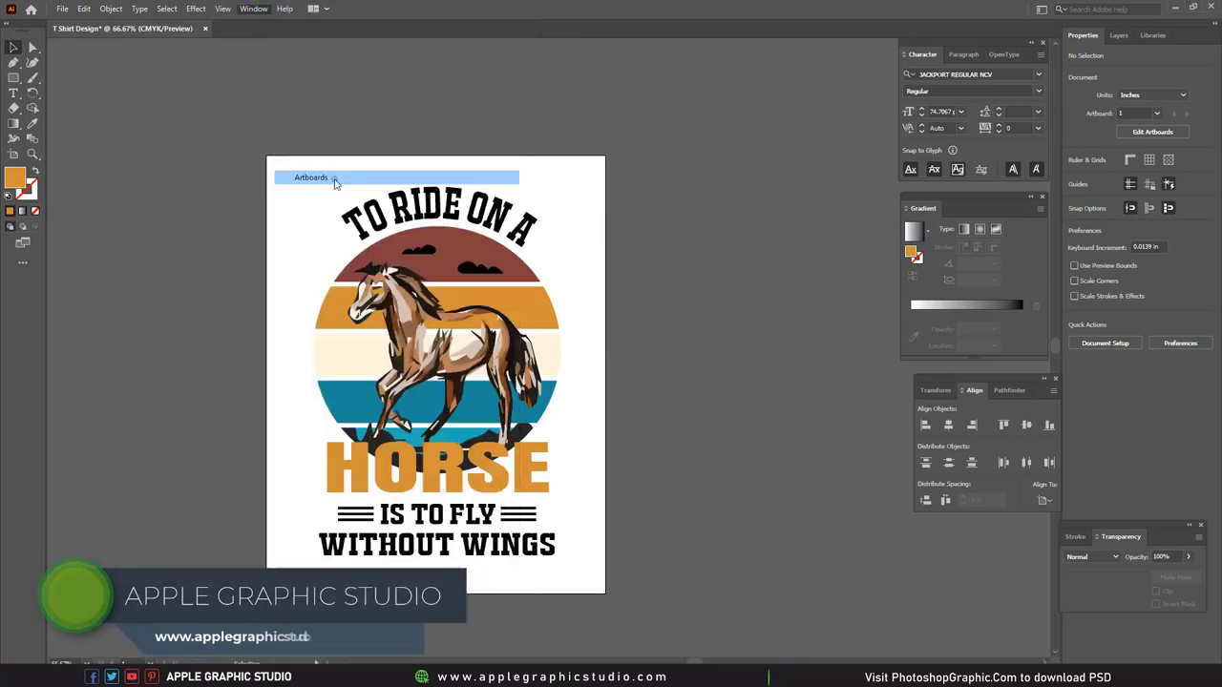
{"action": "mouse_move", "coordinate": [498, 216]}
{"action": "left_mouse_down"}
{"action": "mouse_move", "coordinate": [756, 371]}
{"action": "mouse_move", "coordinate": [874, 417]}
{"action": "left_mouse_up"}
Add a second artboard beside the first and bring both into view.
{"action": "left_click", "coordinate": [803, 493]}
{"action": "left_click", "coordinate": [649, 381]}
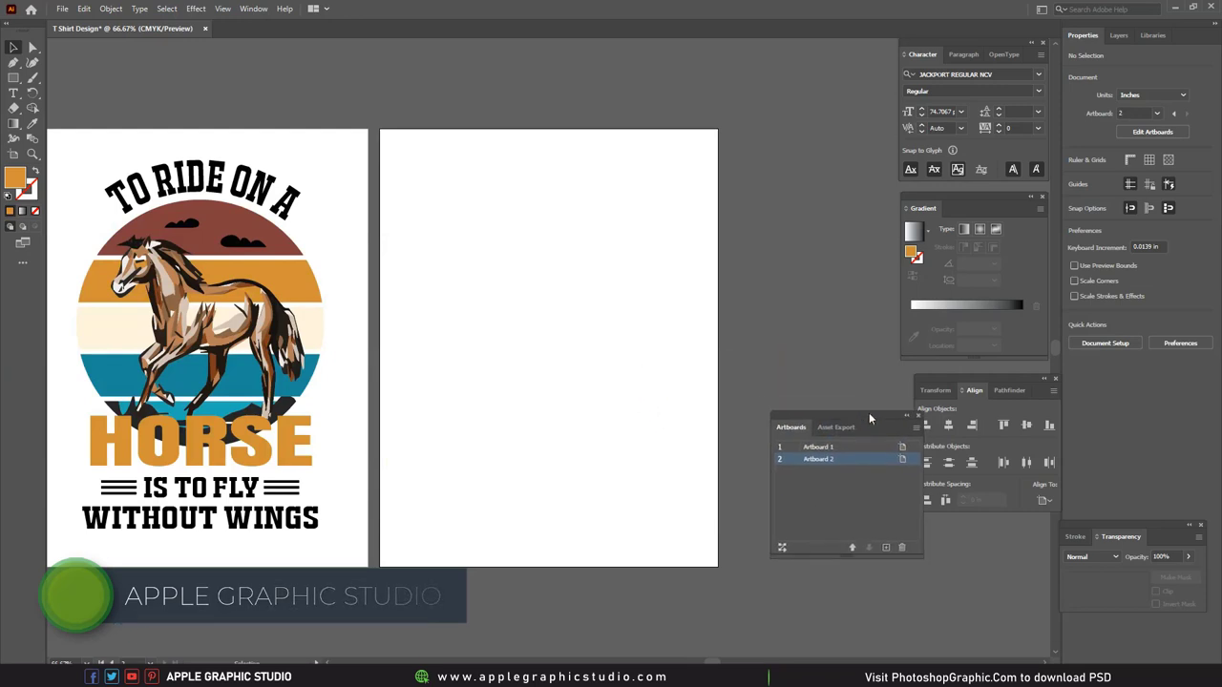
{"action": "left_click", "coordinate": [921, 420]}
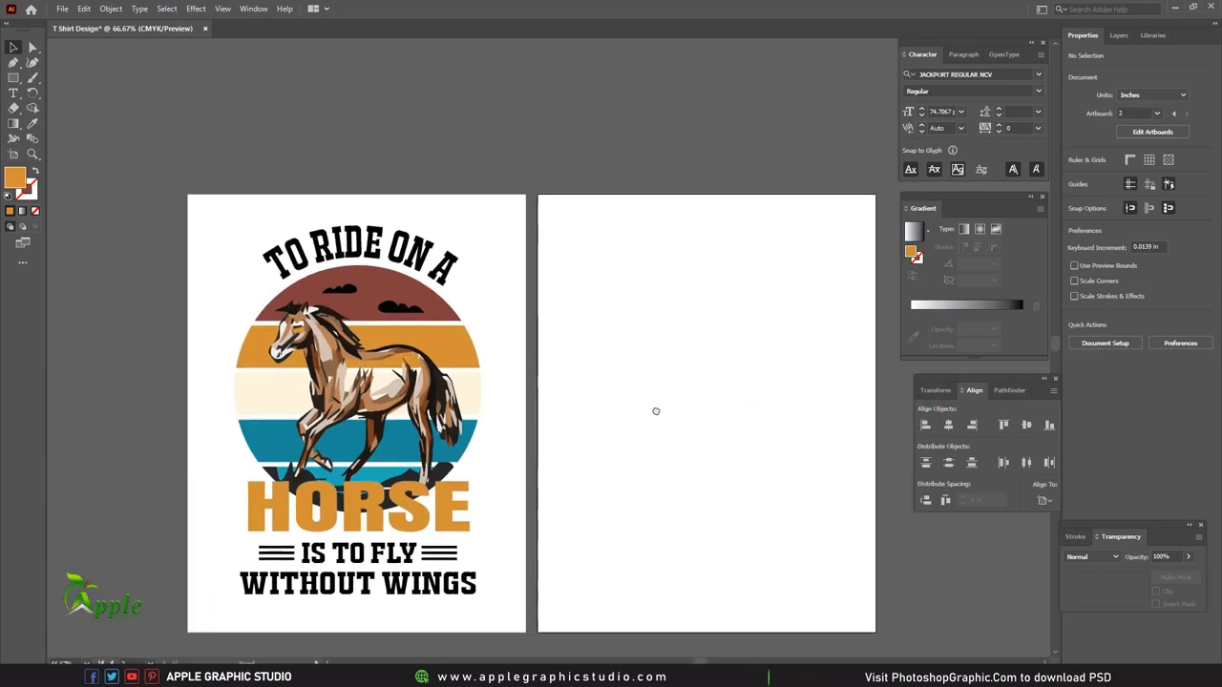
{"action": "left_click_drag", "start_coordinate": [655, 412], "coordinate": [584, 362]}
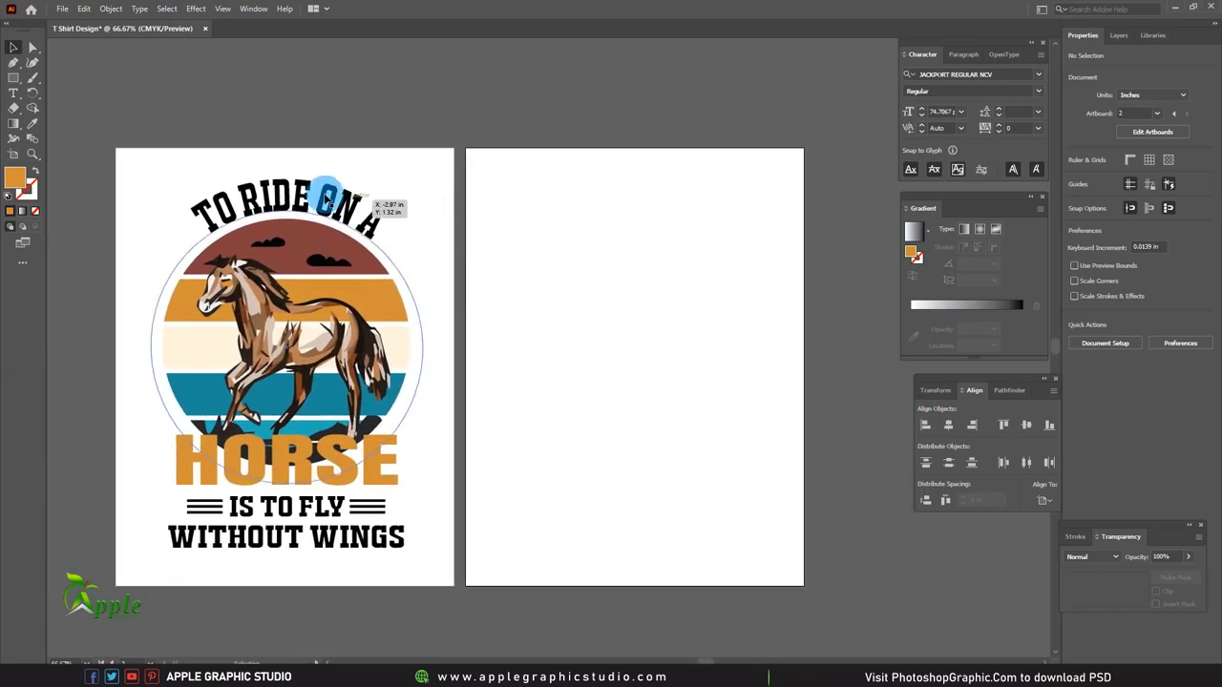
Draw a rectangle covering the second artboard and fill it with black 000000.
{"action": "left_click", "coordinate": [14, 79]}
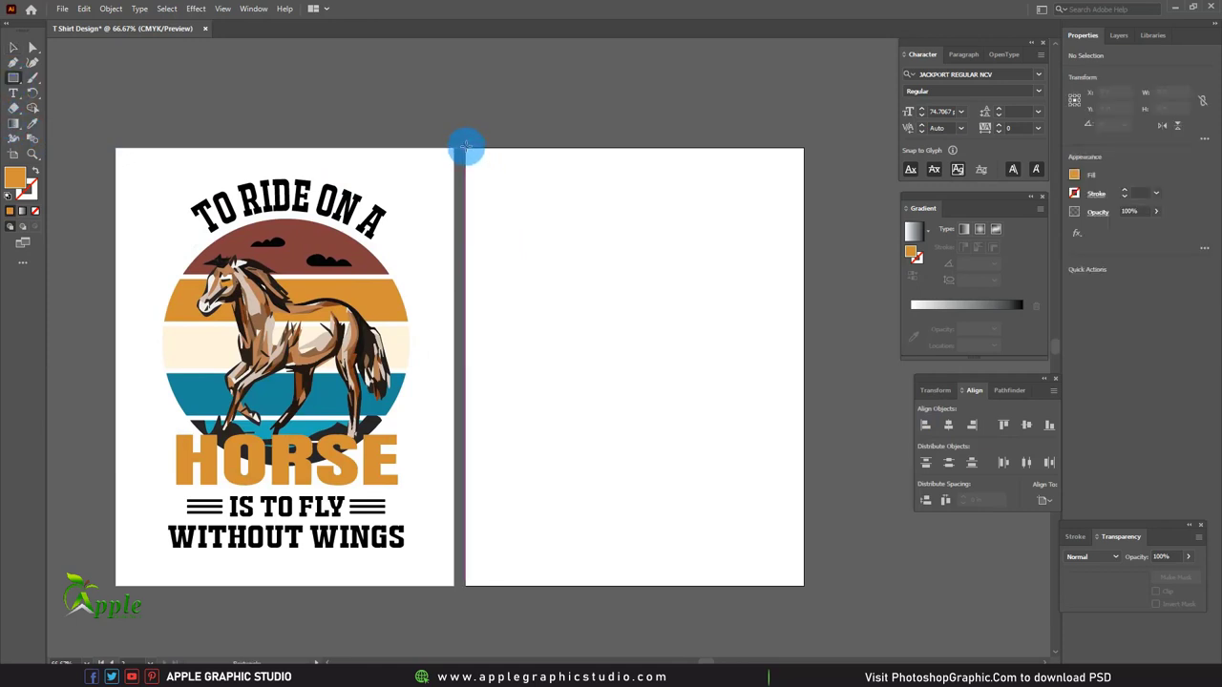
{"action": "left_click_drag", "start_coordinate": [466, 148], "coordinate": [804, 586]}
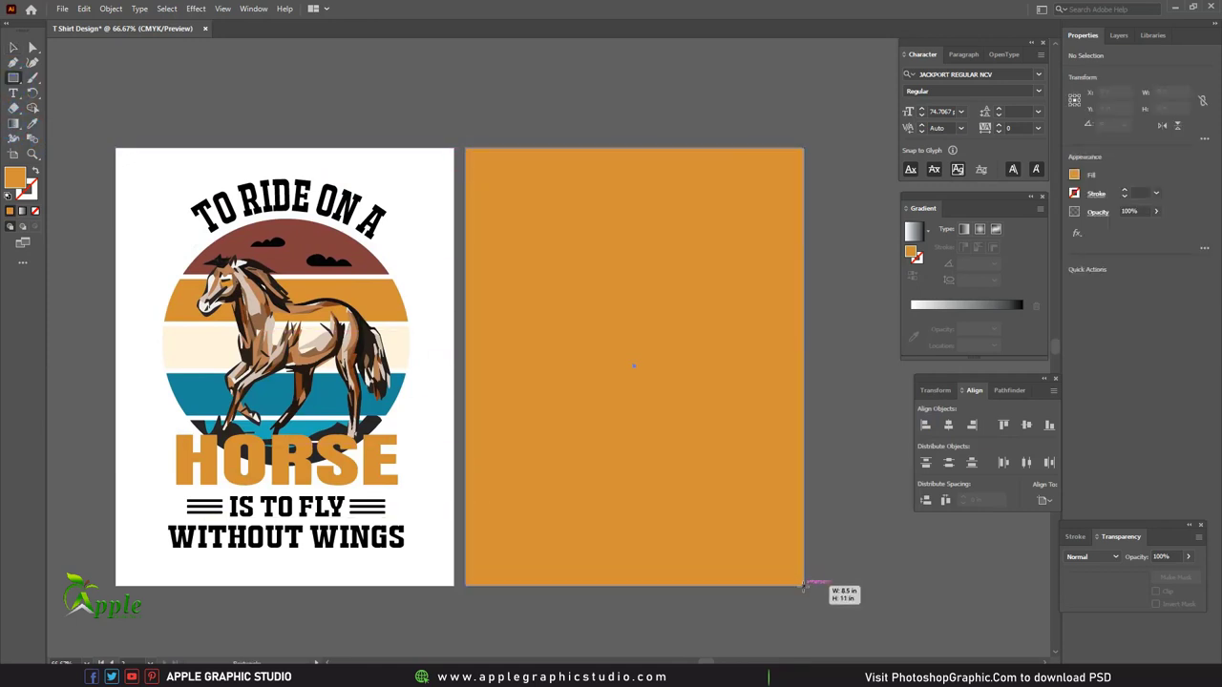
{"action": "double_click", "coordinate": [14, 177]}
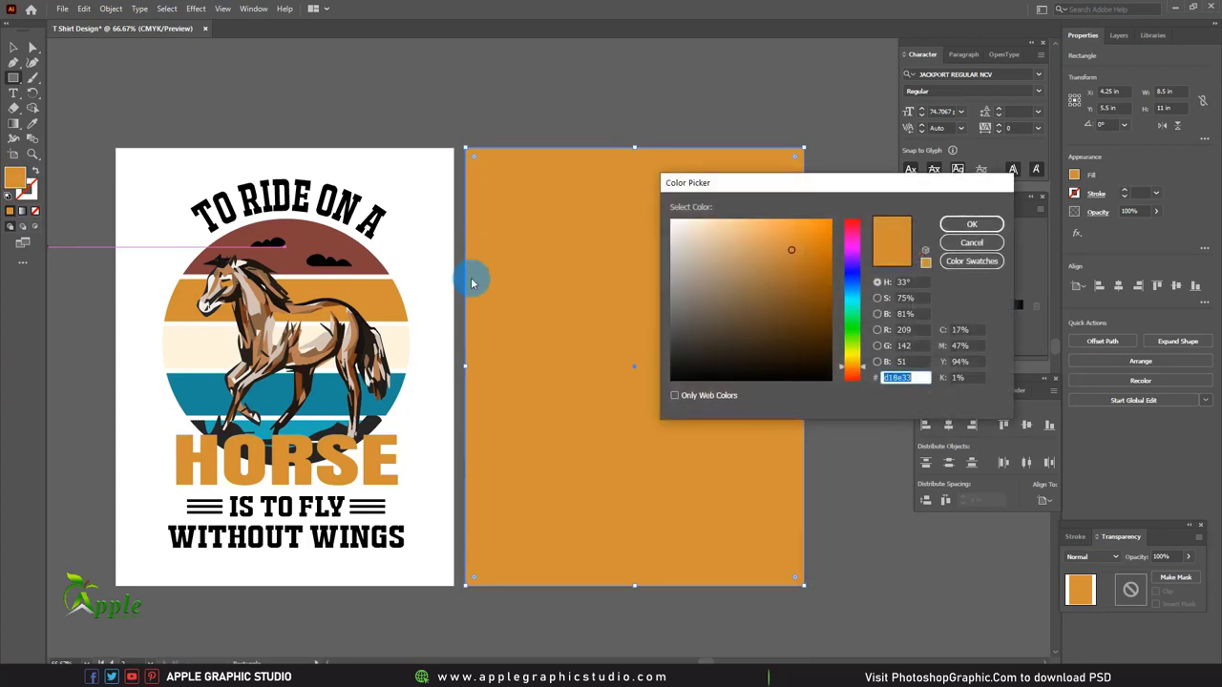
{"action": "type", "text": "000000"}
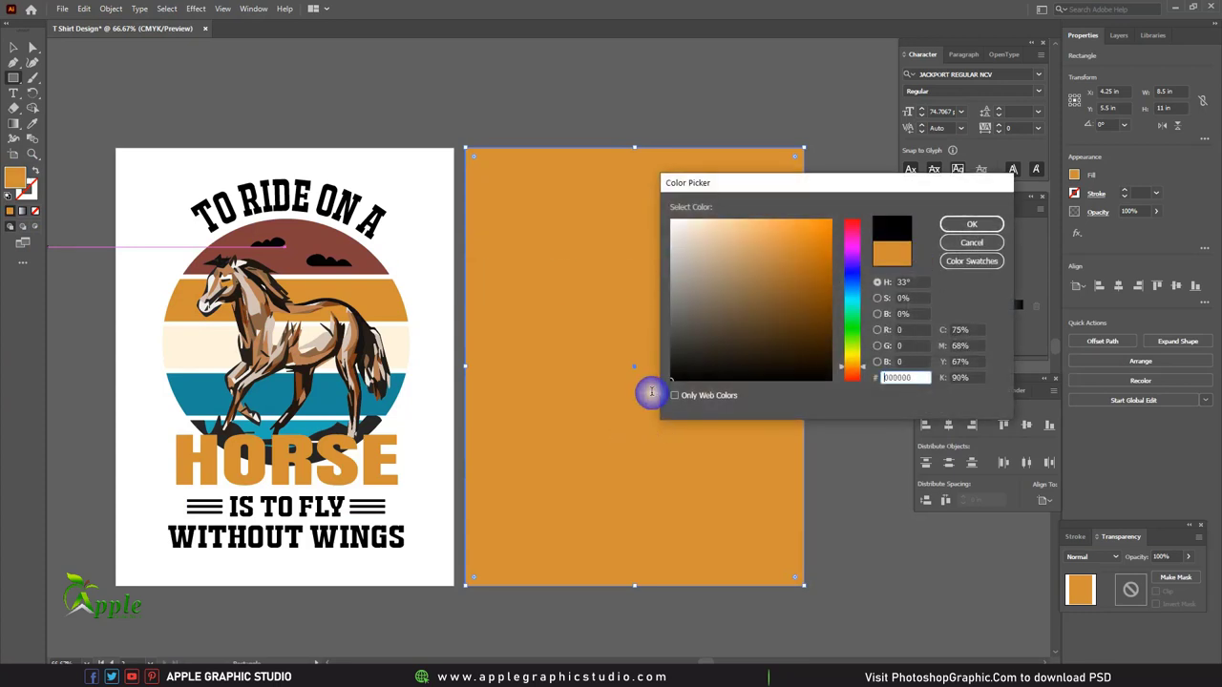
{"action": "left_click", "coordinate": [972, 223]}
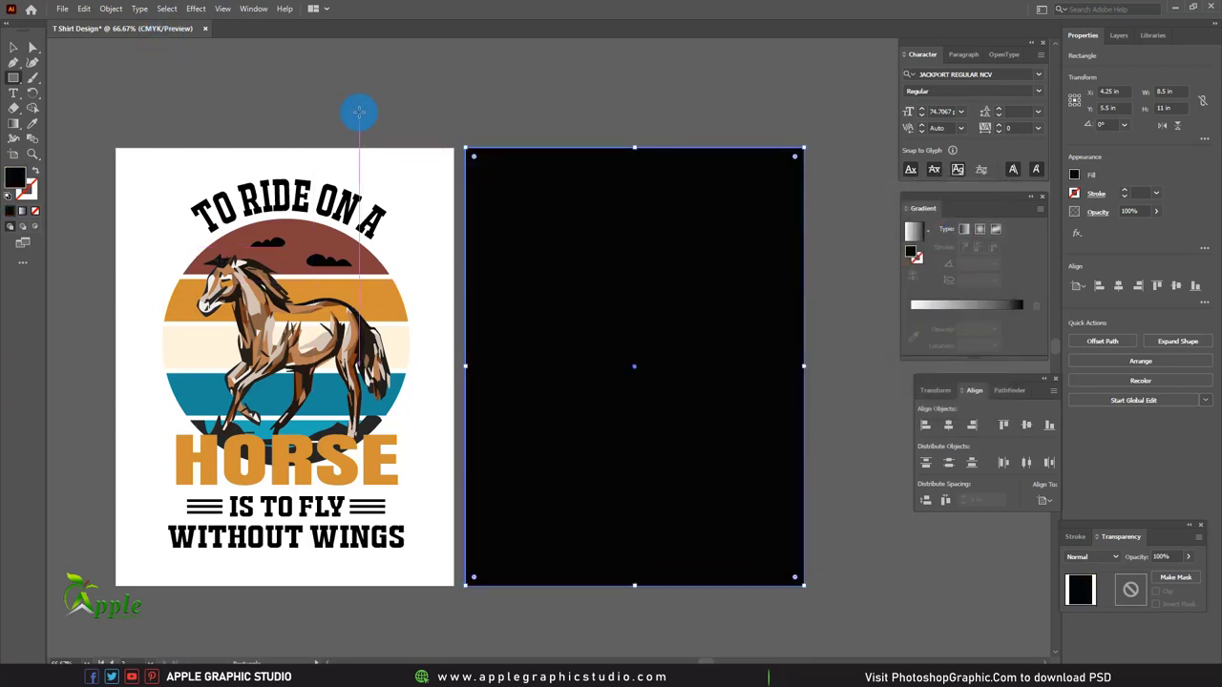
Lock the black rectangle in place and return to the Selection tool.
{"action": "left_click", "coordinate": [111, 9]}
{"action": "mouse_move", "coordinate": [129, 97]}
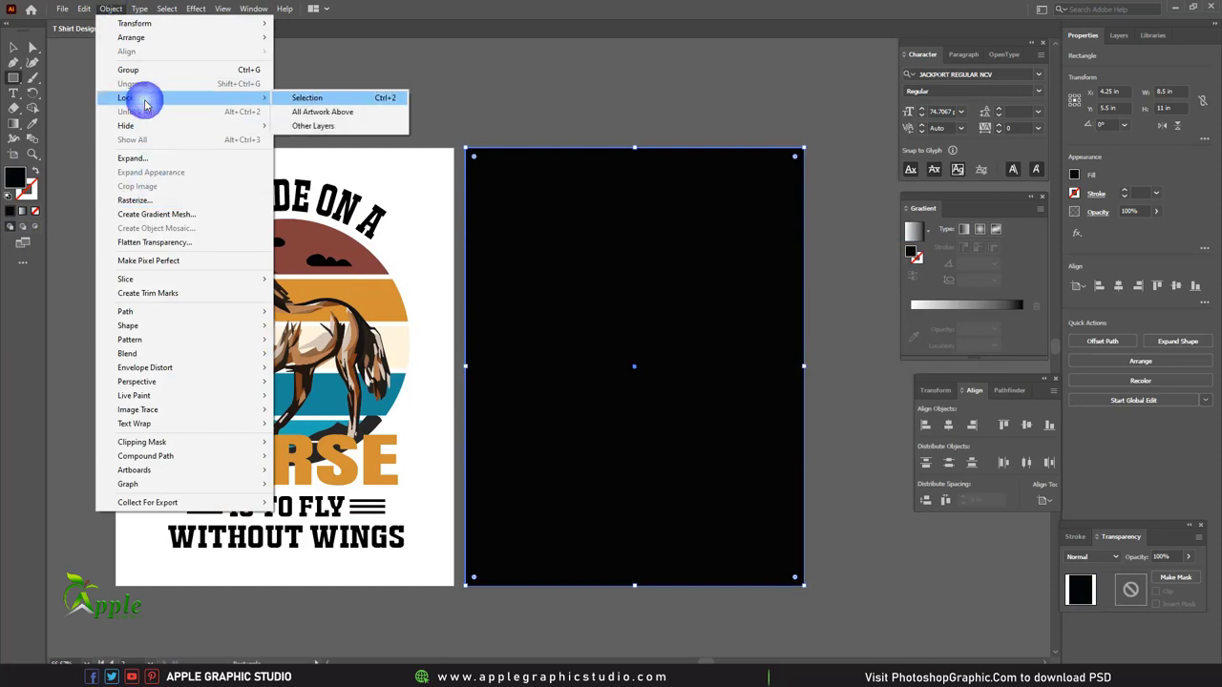
{"action": "left_click", "coordinate": [306, 97]}
{"action": "left_click", "coordinate": [13, 46]}
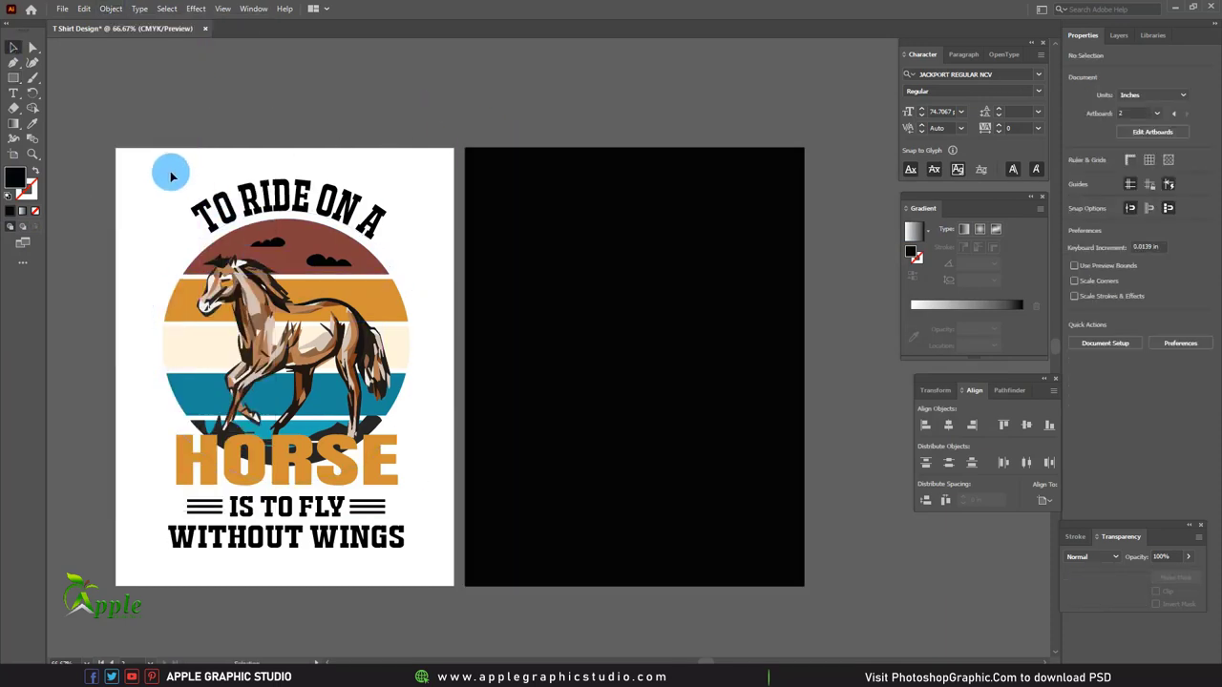
Select the horse design and Alt-drag a copy to the right of the black artboard.
{"action": "left_click_drag", "start_coordinate": [172, 174], "coordinate": [315, 496]}
{"action": "left_click_drag", "start_coordinate": [326, 563], "coordinate": [328, 565]}
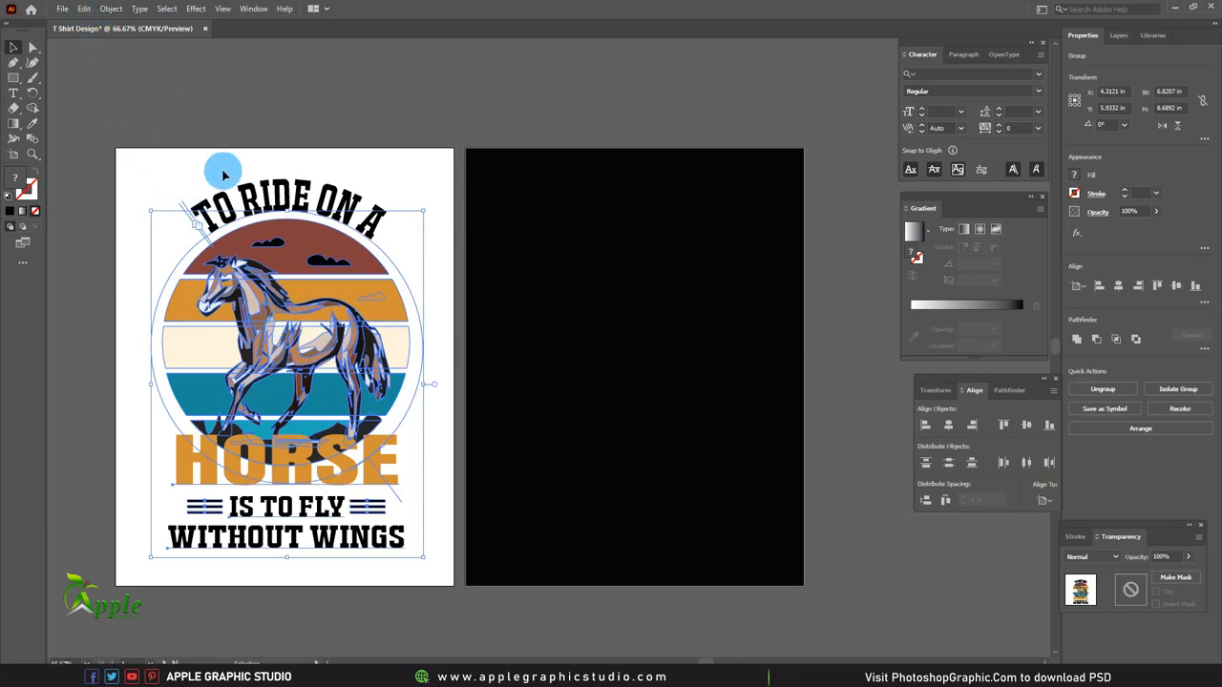
{"action": "mouse_move", "coordinate": [253, 199]}
{"action": "left_mouse_down"}
{"action": "mouse_move", "coordinate": [440, 216]}
{"action": "mouse_move", "coordinate": [791, 335]}
{"action": "left_mouse_up"}
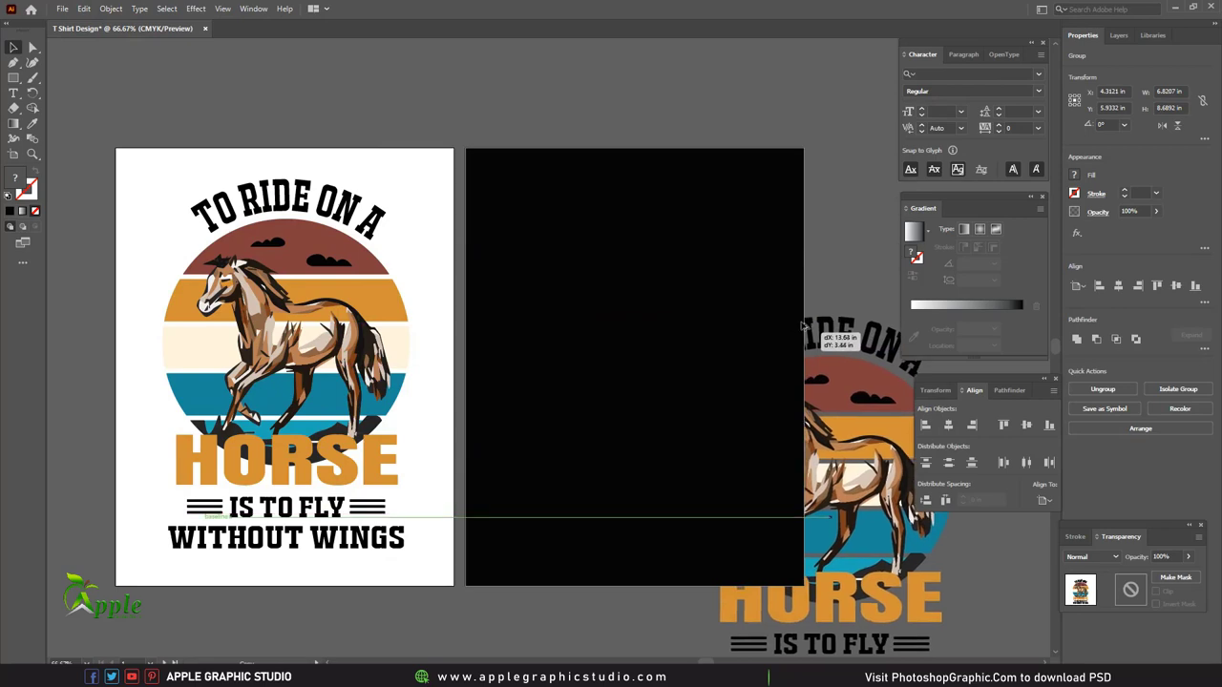
{"action": "left_click_drag", "start_coordinate": [792, 335], "coordinate": [866, 195]}
Bring the copied design into view and reselect it for ungrouping.
{"action": "scroll", "coordinate": [497, 222], "scroll_direction": "right", "scroll_amount": 5}
{"action": "left_click_drag", "start_coordinate": [366, 325], "coordinate": [345, 324]}
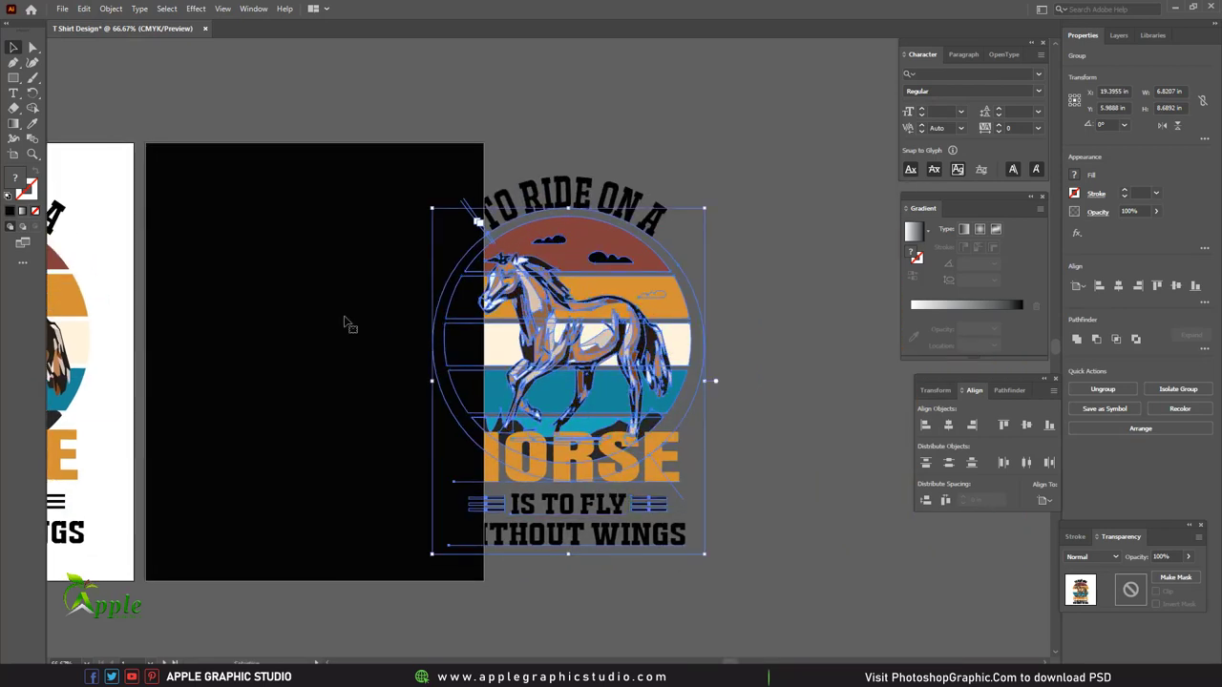
{"action": "left_click", "coordinate": [619, 154]}
{"action": "left_click", "coordinate": [574, 193]}
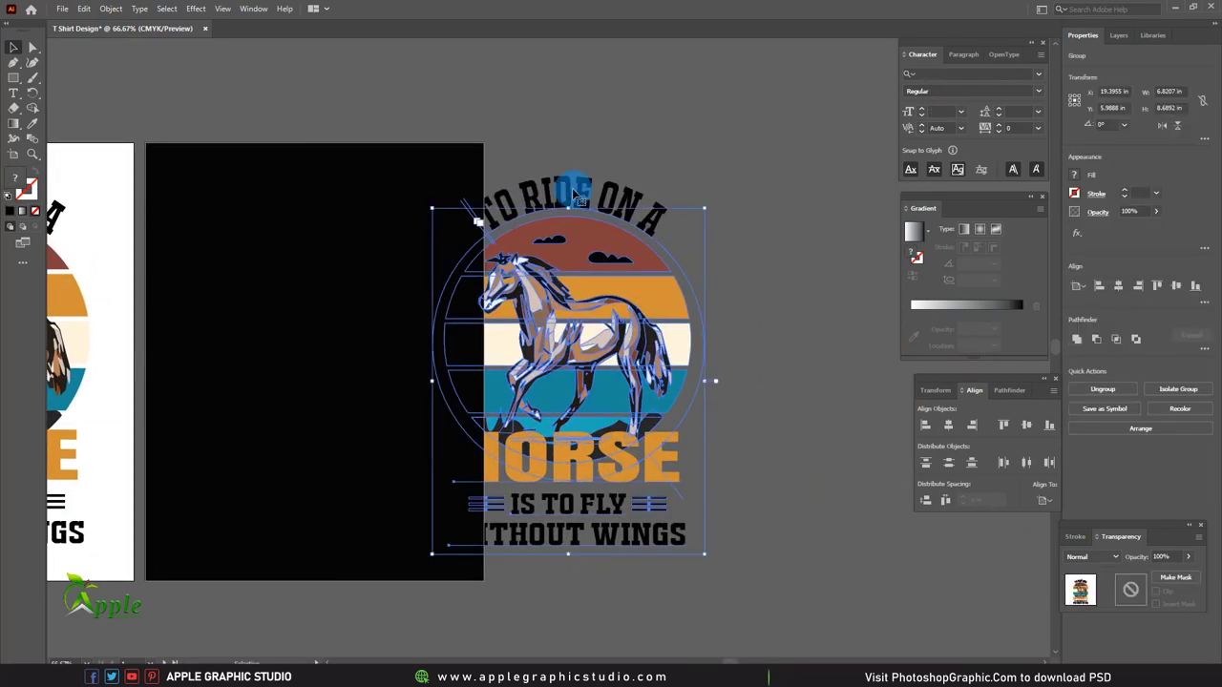
{"action": "left_click", "coordinate": [111, 8]}
Ungroup the copy and turn the curved TO RIDE ON A text white.
{"action": "left_click", "coordinate": [136, 82]}
{"action": "left_click", "coordinate": [589, 156]}
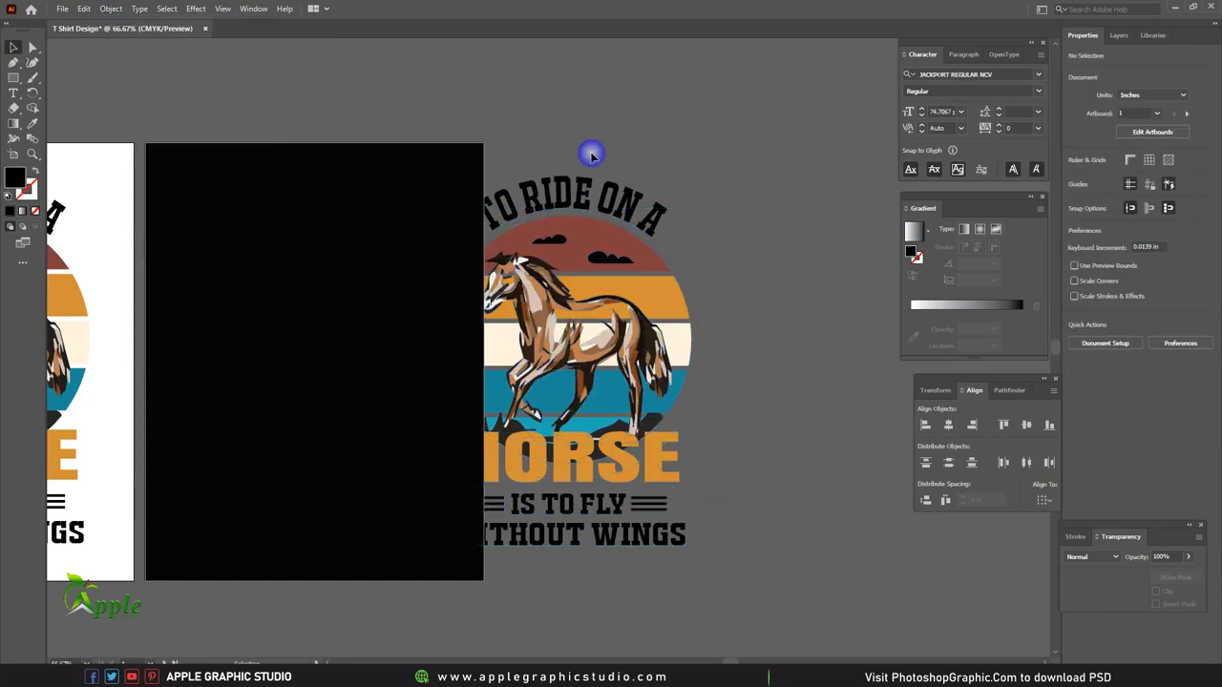
{"action": "left_click", "coordinate": [598, 210]}
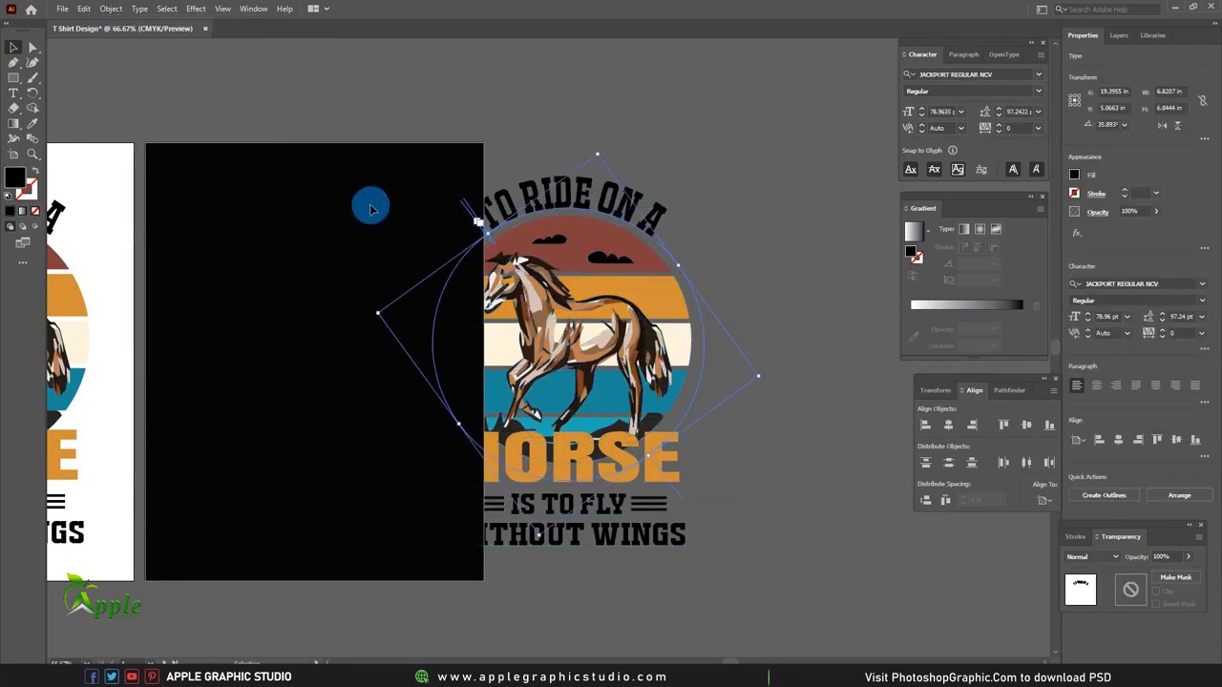
{"action": "double_click", "coordinate": [17, 178]}
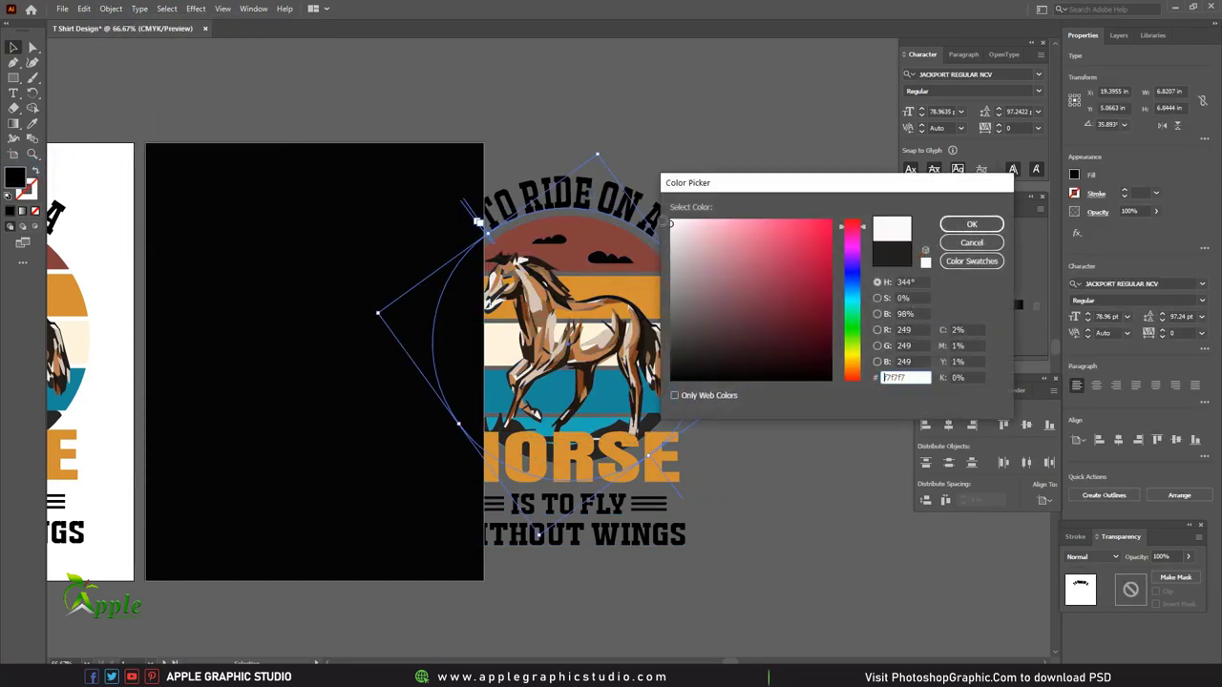
{"action": "left_click", "coordinate": [971, 224]}
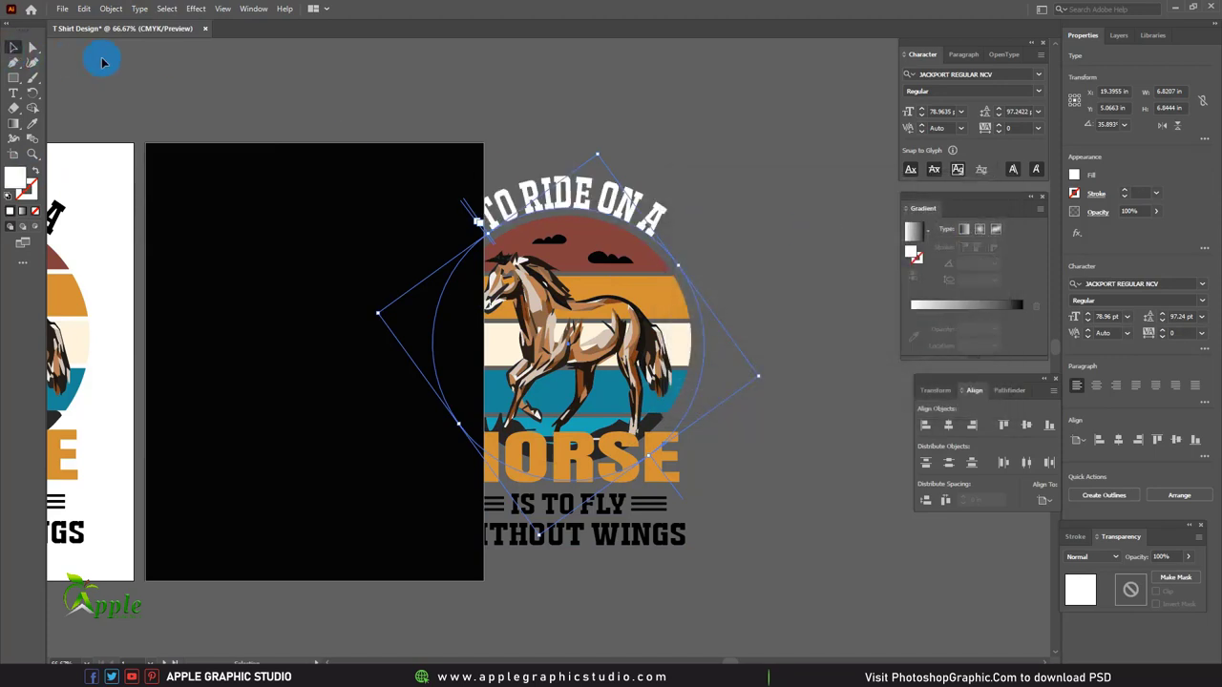
{"action": "left_click", "coordinate": [714, 329]}
Make the IS TO FLY text and its side lines white.
{"action": "left_click", "coordinate": [675, 464]}
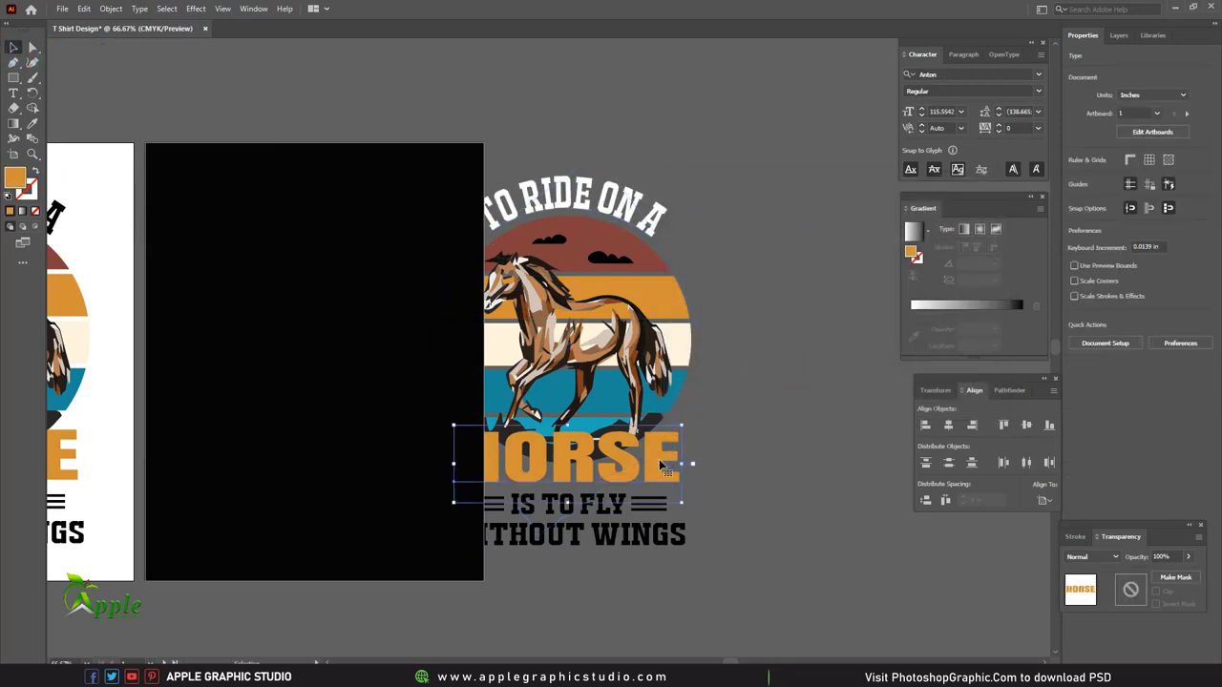
{"action": "left_click", "coordinate": [750, 479]}
{"action": "left_click", "coordinate": [603, 503]}
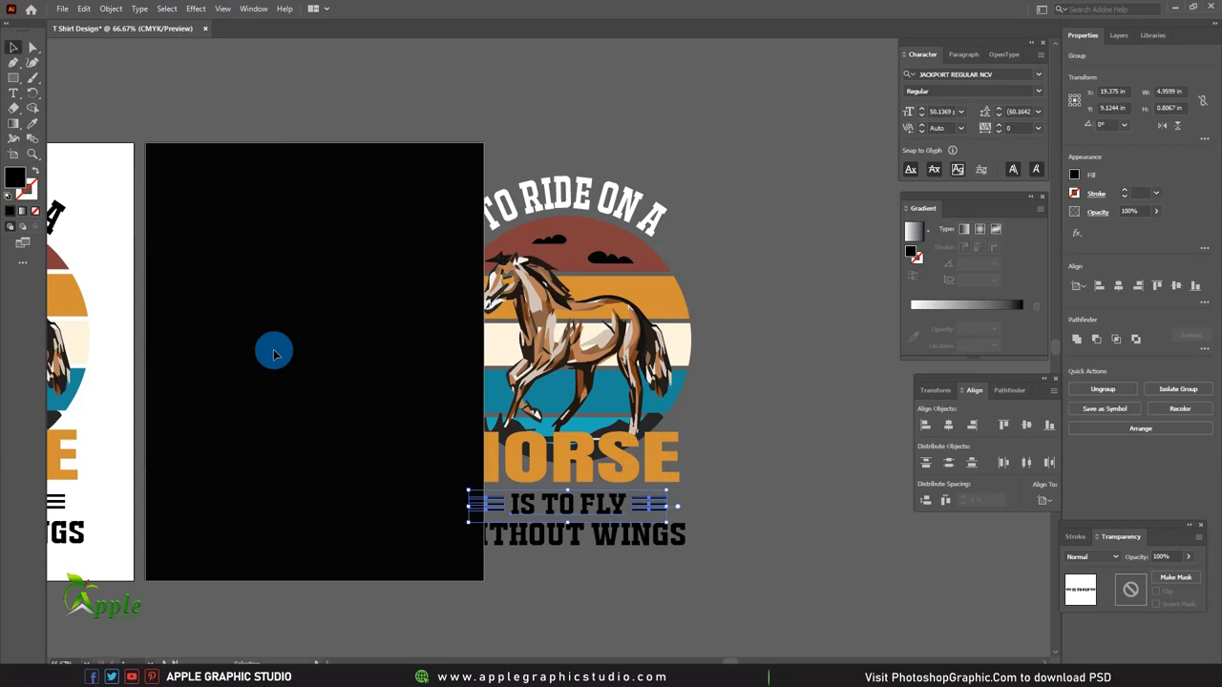
{"action": "double_click", "coordinate": [13, 177]}
{"action": "type", "text": "ffffff"}
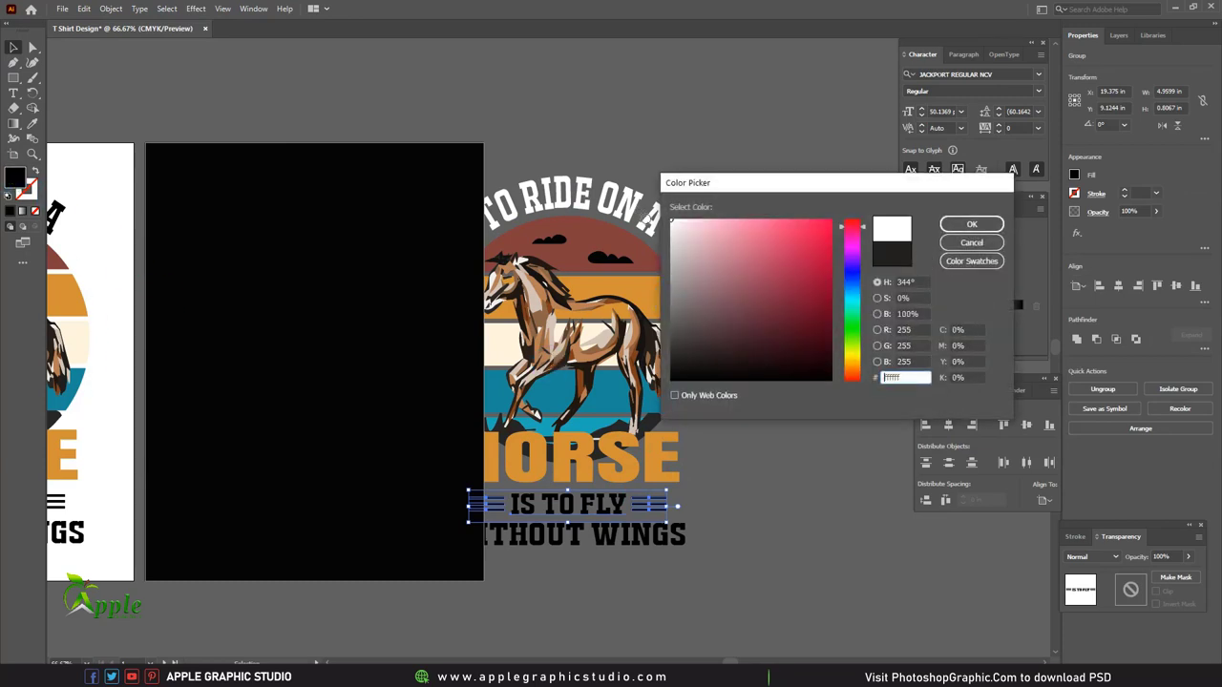
{"action": "type", "text": "fcfcfc"}
{"action": "left_click", "coordinate": [673, 223]}
{"action": "left_click", "coordinate": [950, 225]}
Turn the WITHOUT WINGS text white, then select every part of the copy.
{"action": "left_click", "coordinate": [686, 535]}
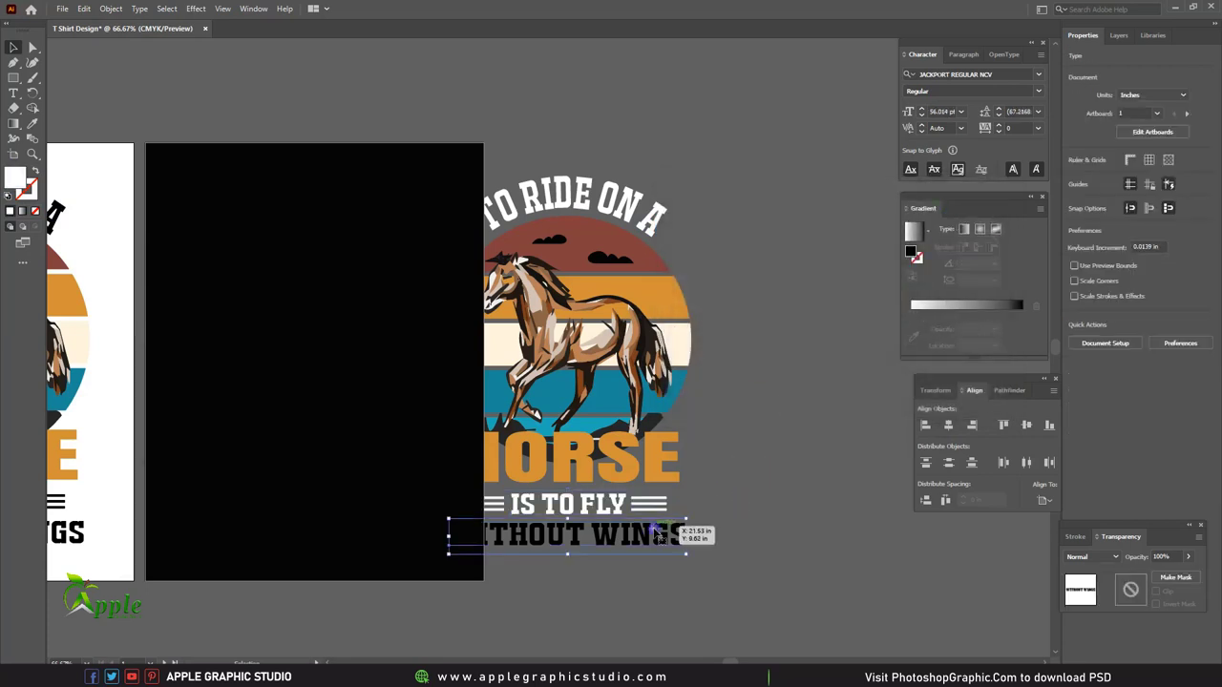
{"action": "double_click", "coordinate": [15, 177]}
{"action": "type", "text": "ffffff"}
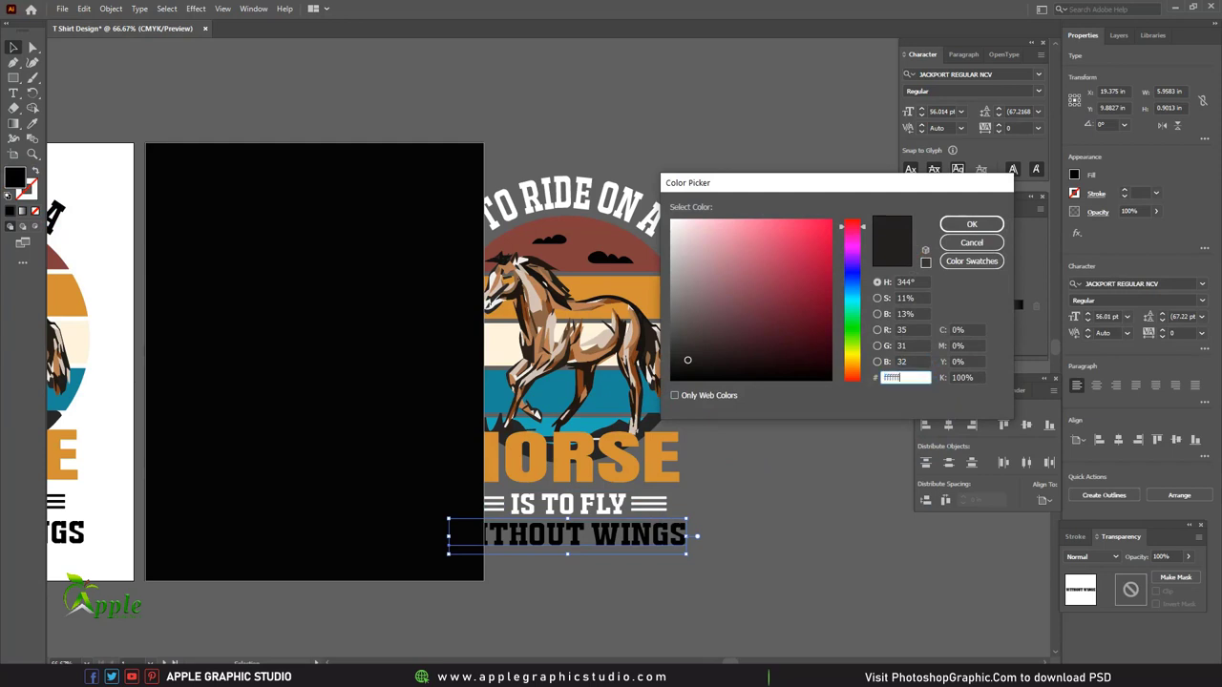
{"action": "left_click", "coordinate": [972, 225]}
{"action": "left_click", "coordinate": [781, 415]}
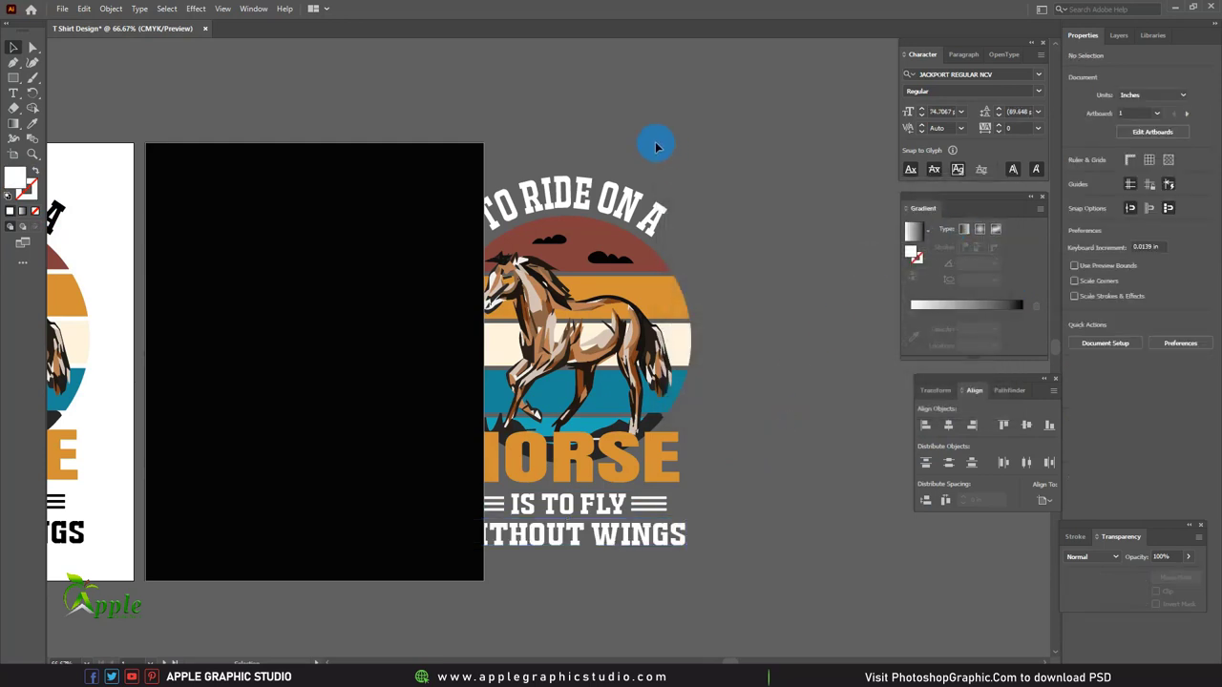
{"action": "left_click_drag", "start_coordinate": [563, 508], "coordinate": [539, 577]}
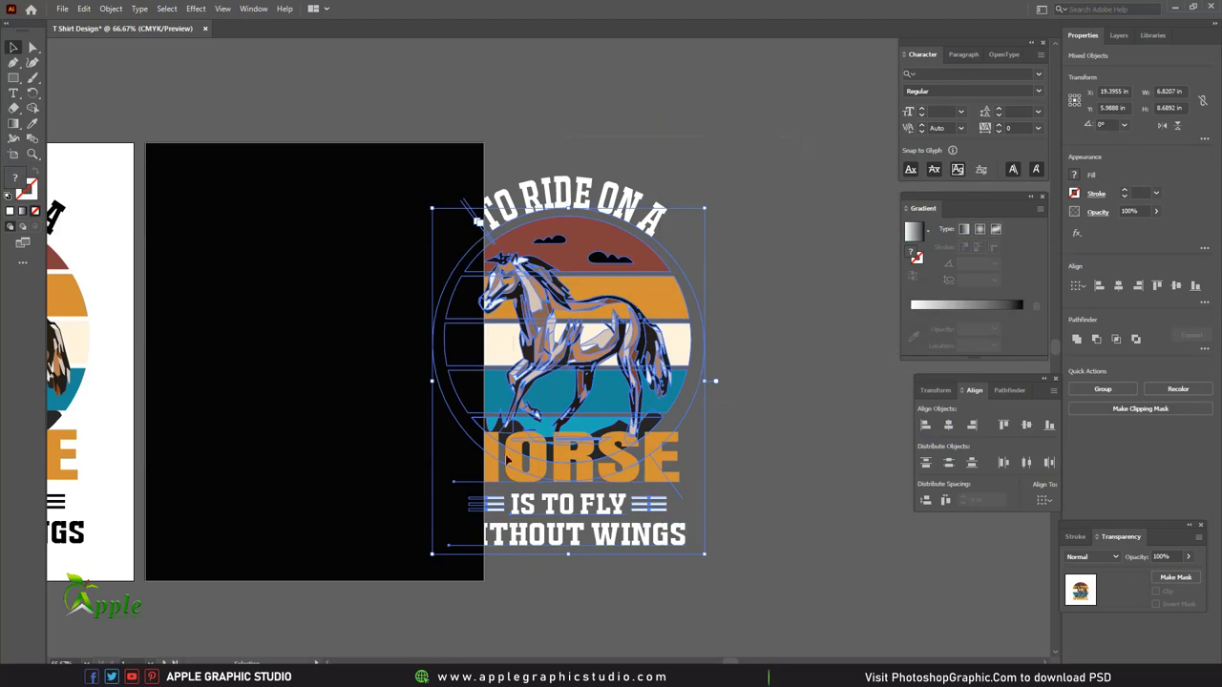
Group the white-text copy, move it onto the black artboard and bring it to front.
{"action": "left_click", "coordinate": [111, 9]}
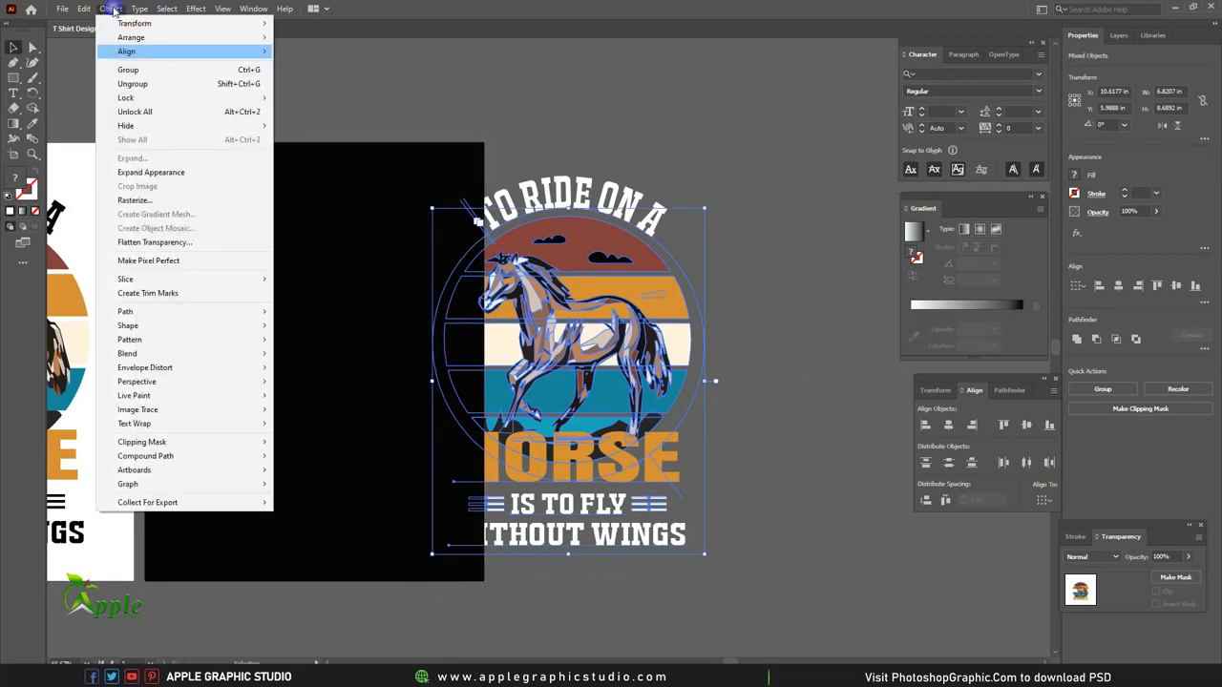
{"action": "left_click", "coordinate": [126, 67]}
{"action": "left_click_drag", "start_coordinate": [544, 318], "coordinate": [331, 216]}
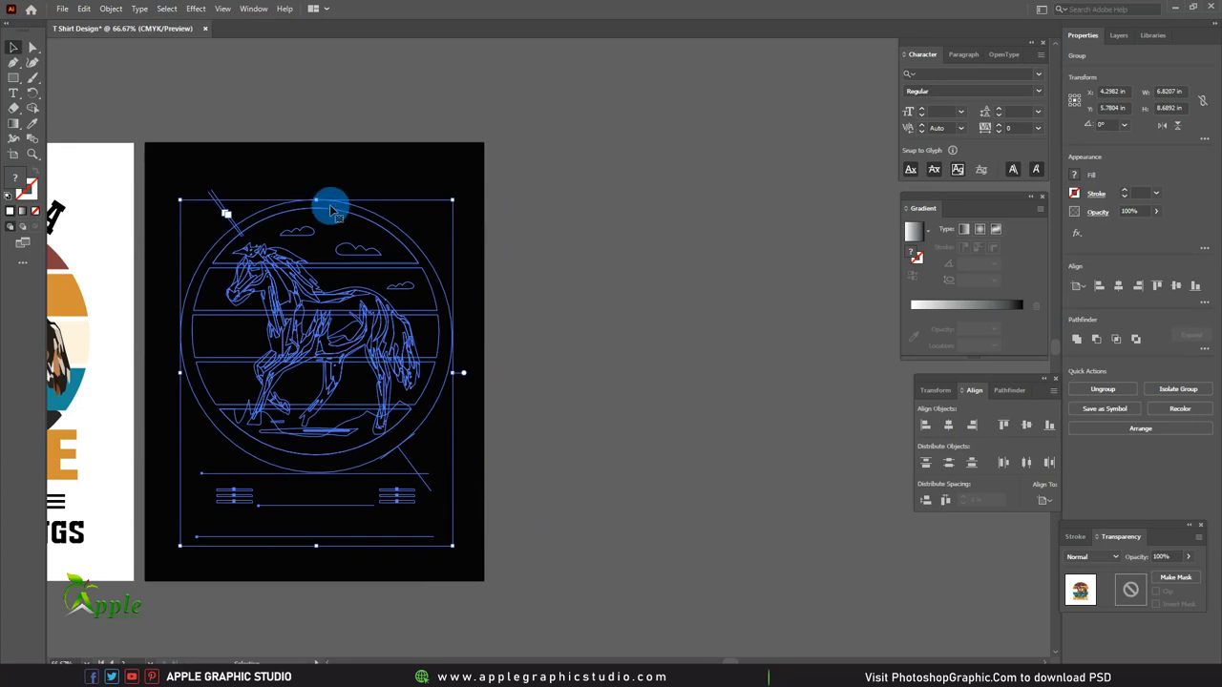
{"action": "right_click", "coordinate": [331, 212]}
{"action": "mouse_move", "coordinate": [366, 381]}
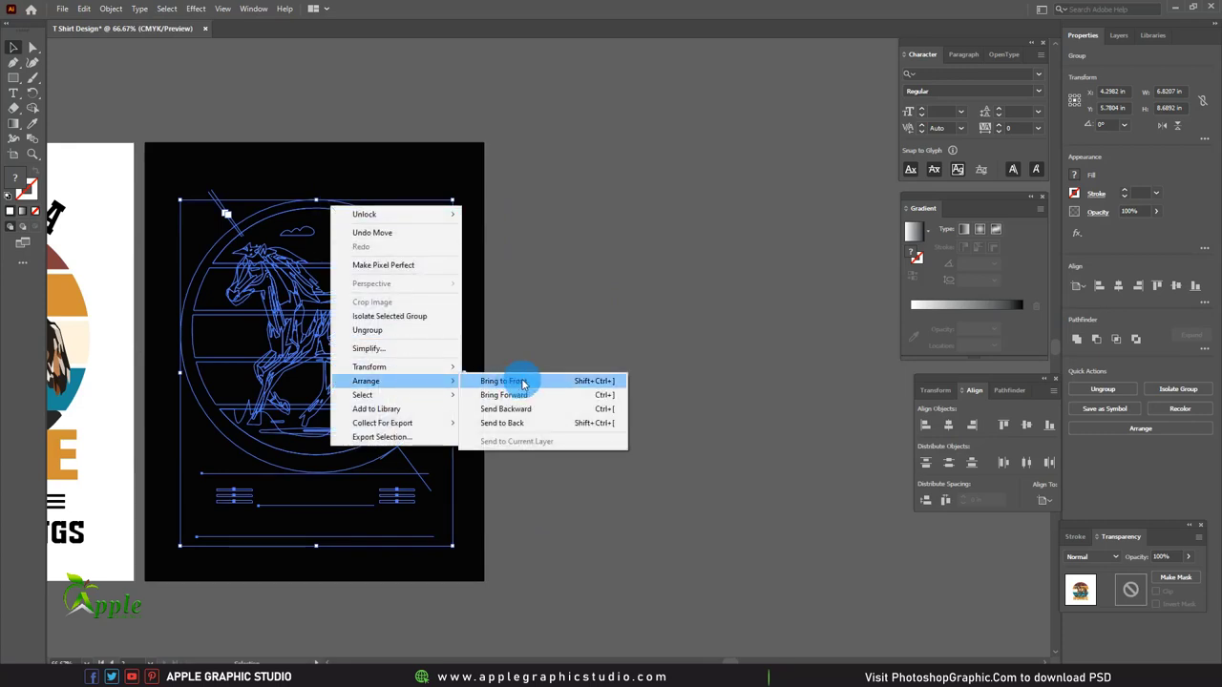
{"action": "left_click", "coordinate": [523, 384]}
{"action": "left_click_drag", "start_coordinate": [441, 308], "coordinate": [655, 340]}
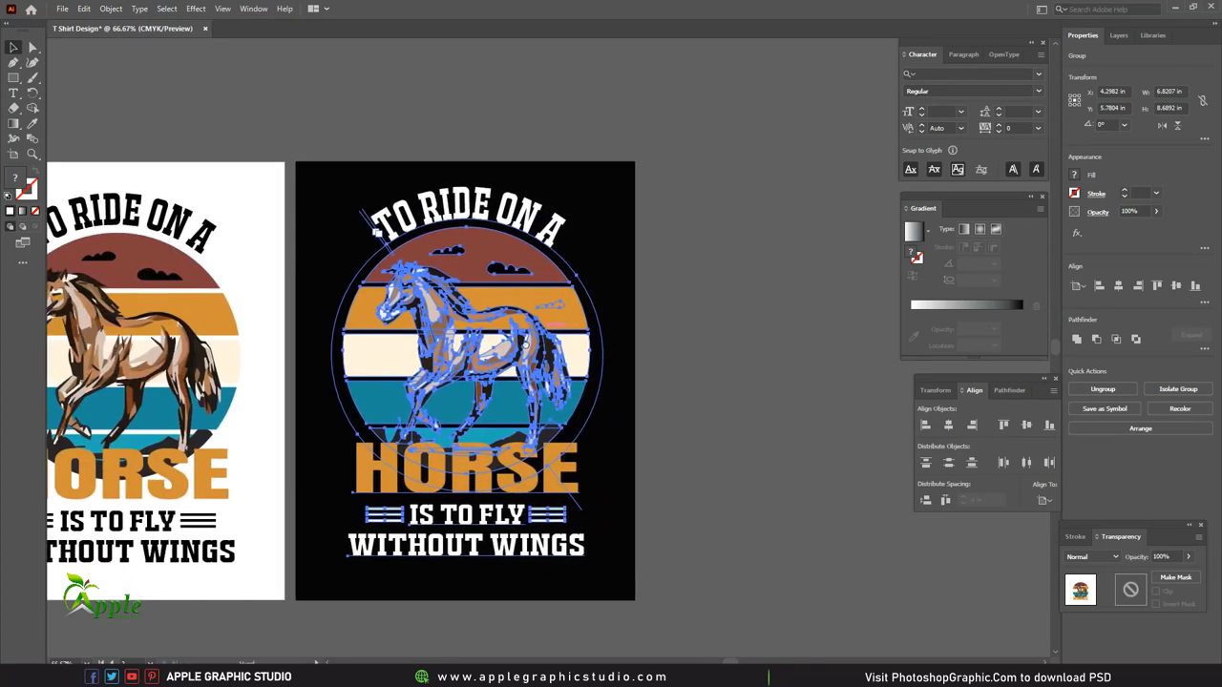
{"action": "left_click", "coordinate": [771, 254]}
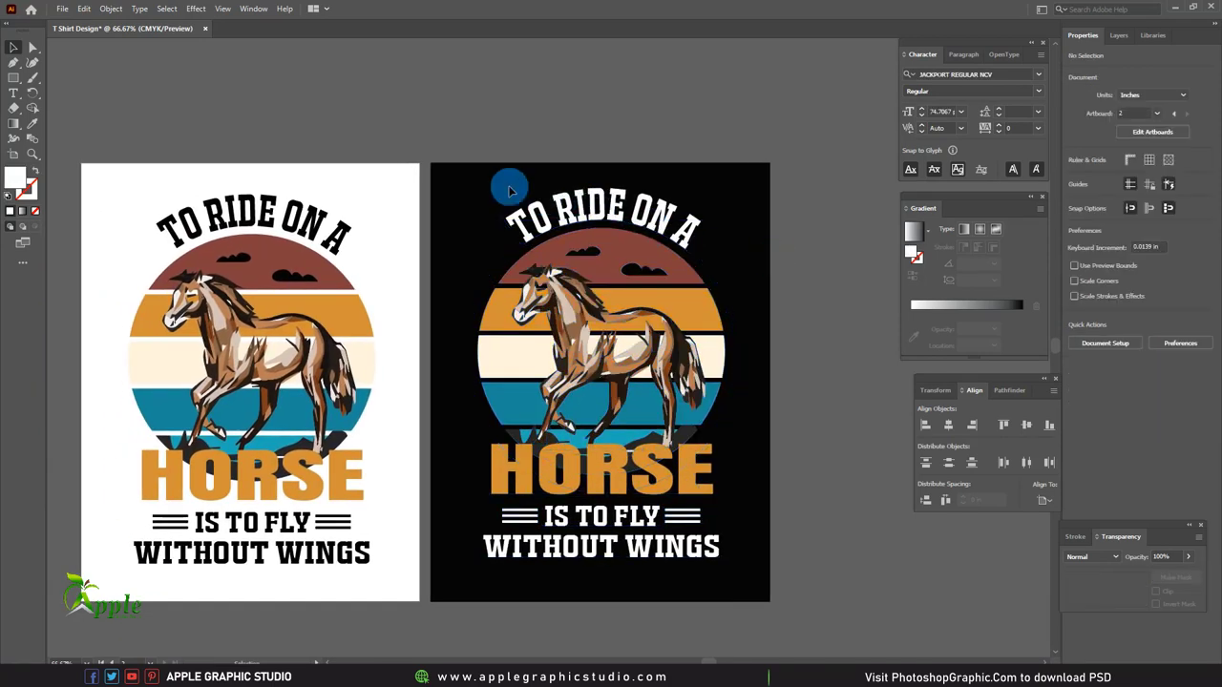
Centre the dark-background design horizontally on the black artboard at X 4.25 in.
{"action": "left_click", "coordinate": [649, 573]}
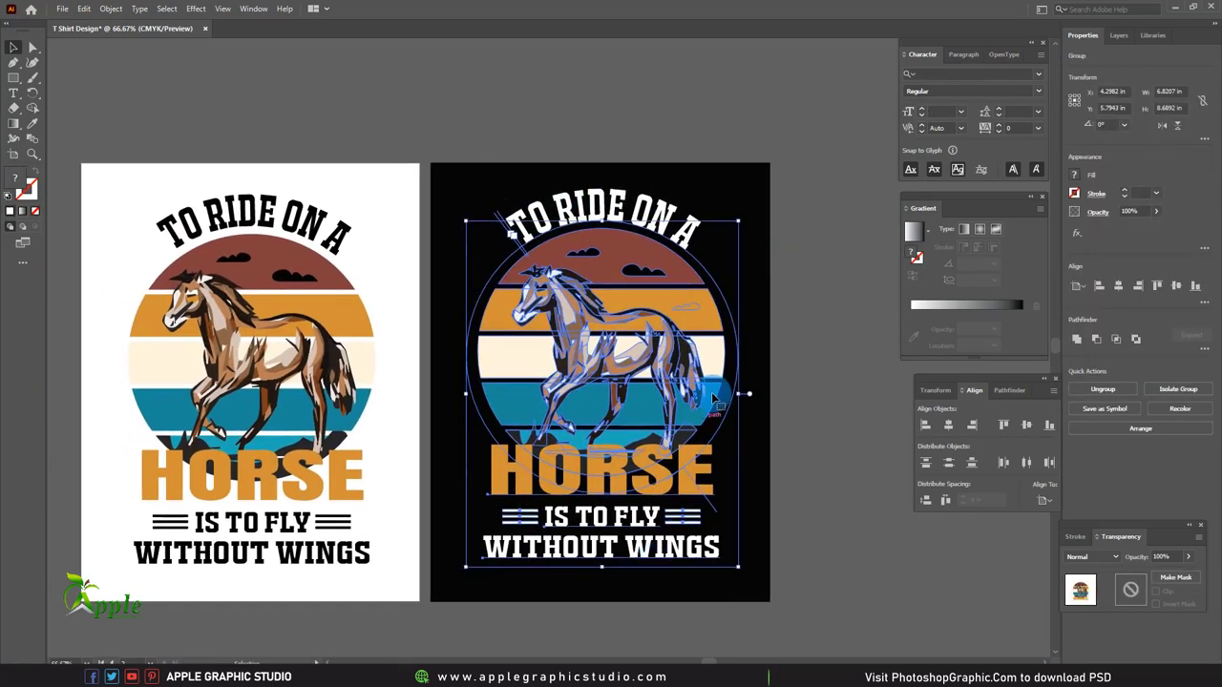
{"action": "left_click", "coordinate": [828, 308]}
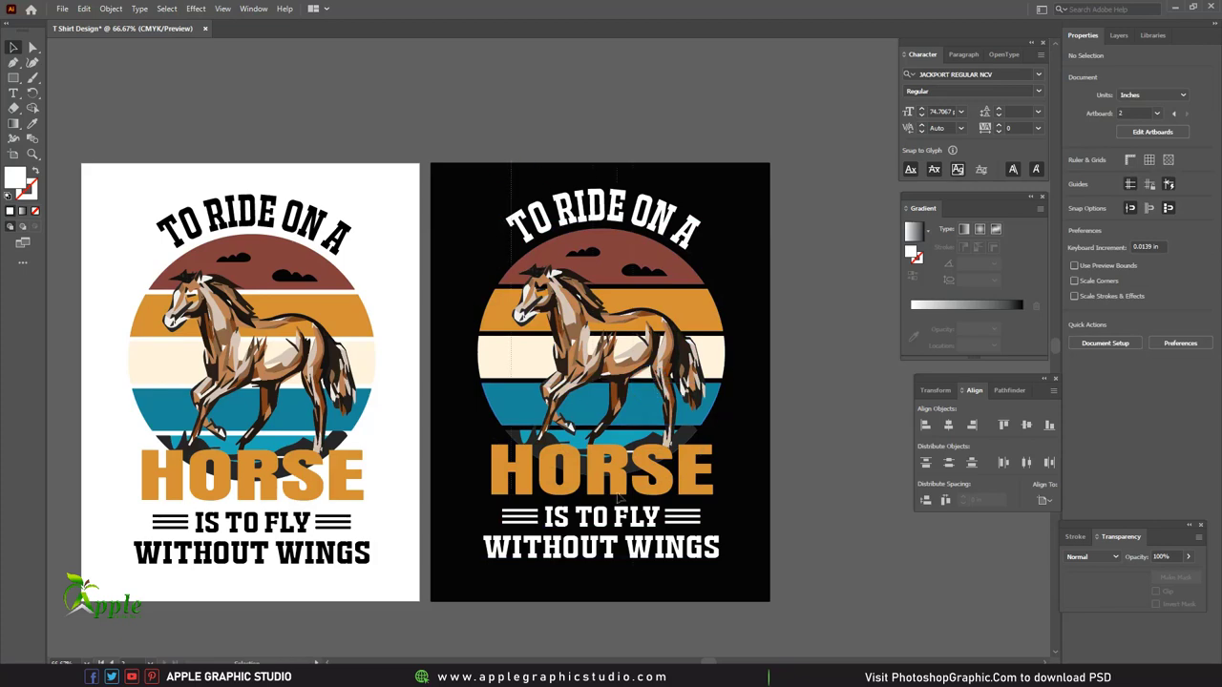
{"action": "left_click", "coordinate": [638, 583]}
{"action": "left_click", "coordinate": [670, 575]}
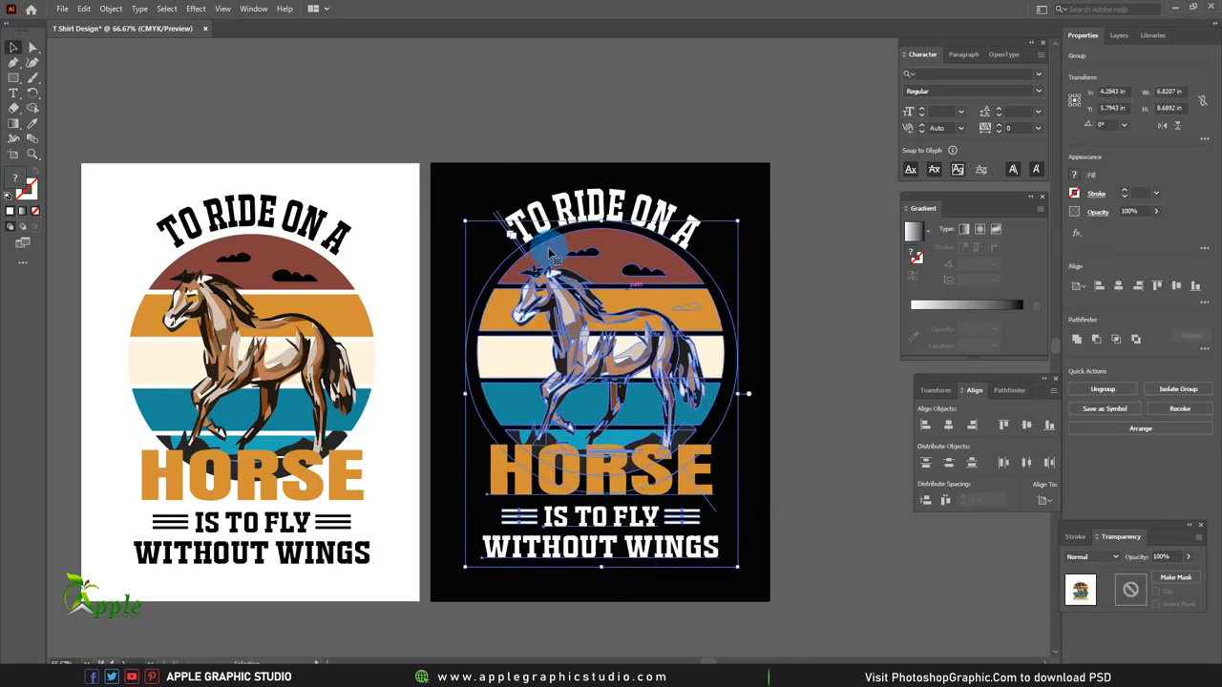
{"action": "left_click", "coordinate": [124, 8]}
{"action": "left_click", "coordinate": [859, 391]}
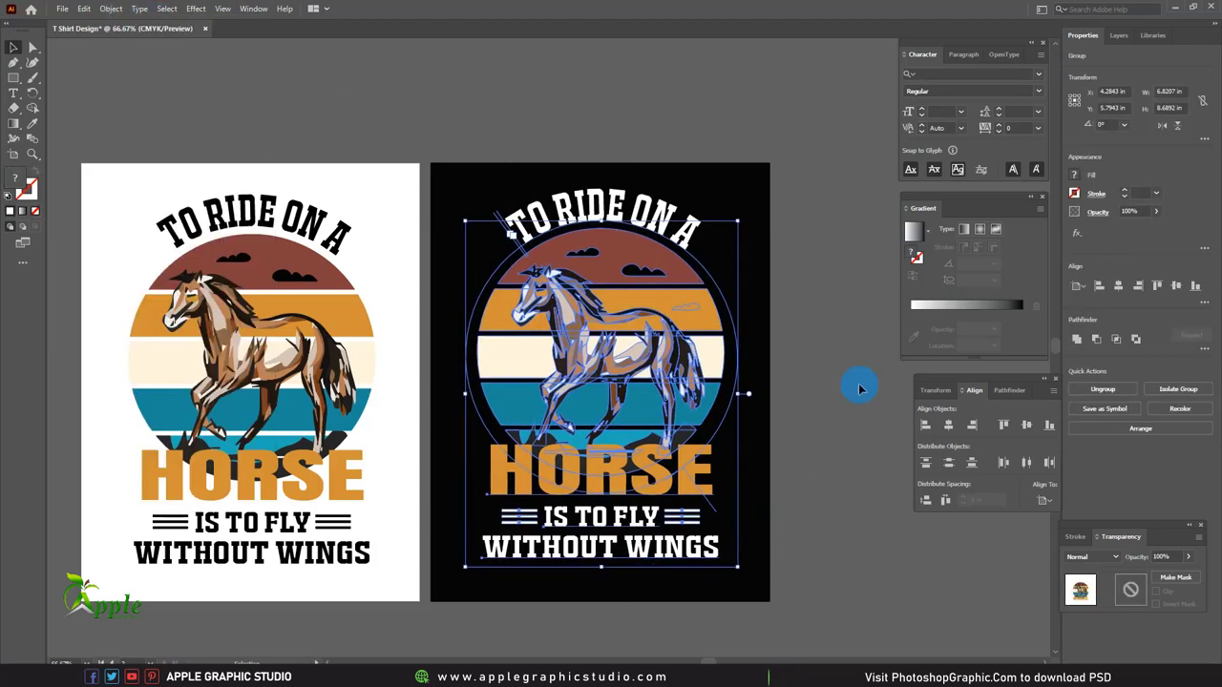
{"action": "left_click", "coordinate": [951, 427]}
{"action": "left_click", "coordinate": [204, 204]}
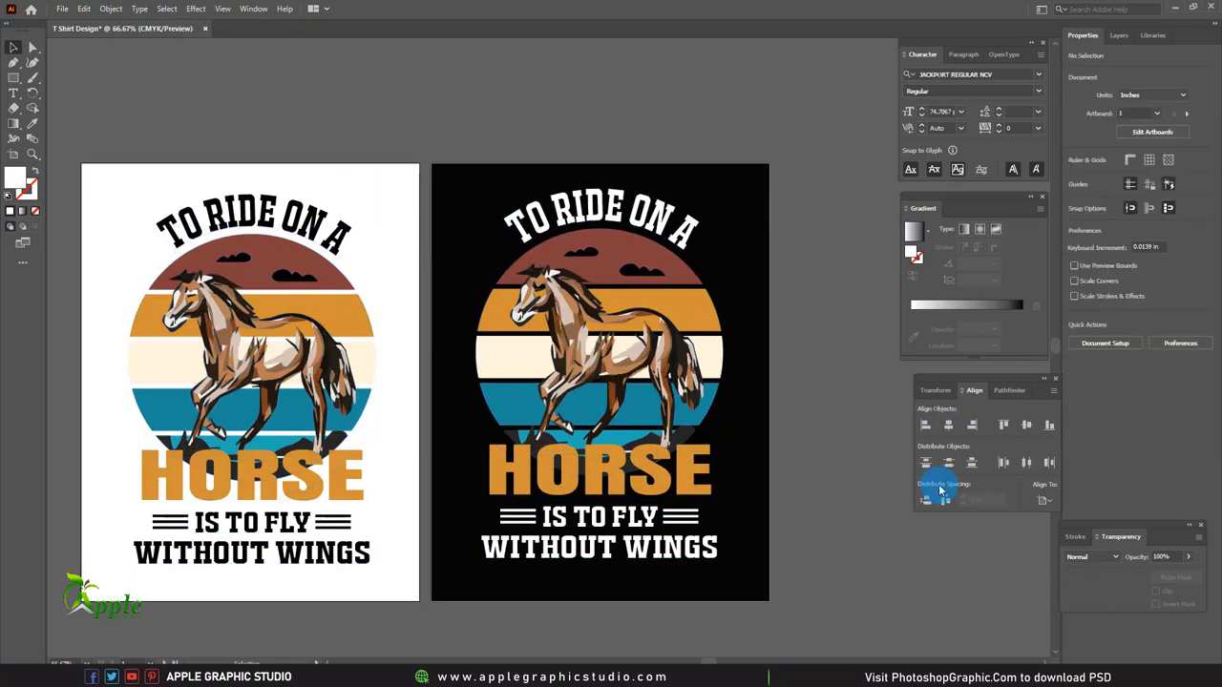
Centre the white artboard's artwork horizontally, then zoom out to view both artboards.
{"action": "left_click", "coordinate": [284, 194]}
{"action": "left_click_drag", "start_coordinate": [272, 580], "coordinate": [273, 583]}
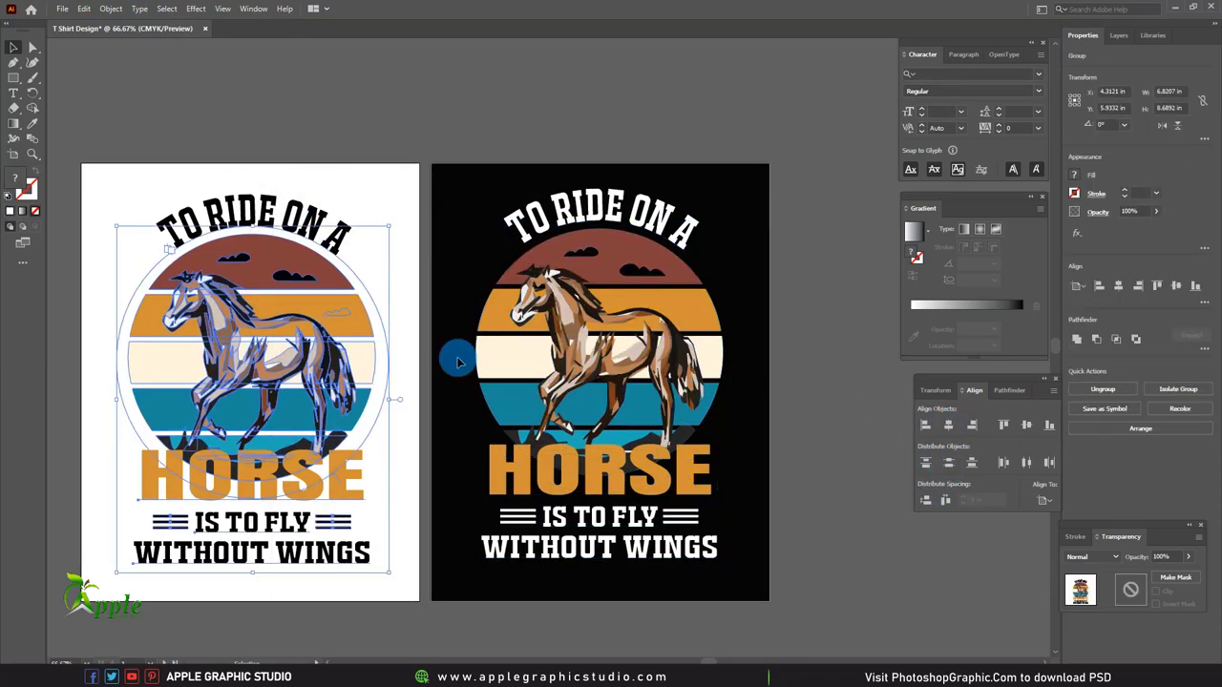
{"action": "left_click", "coordinate": [948, 426]}
{"action": "left_click", "coordinate": [834, 546]}
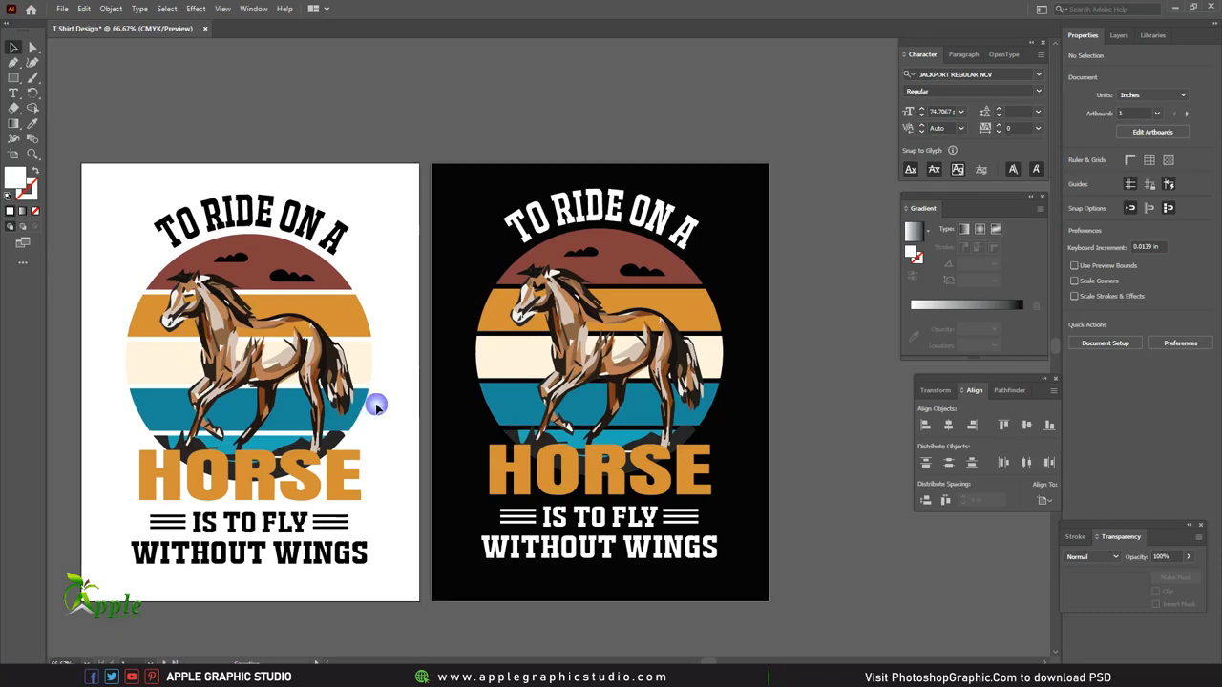
{"action": "left_click", "coordinate": [679, 385]}
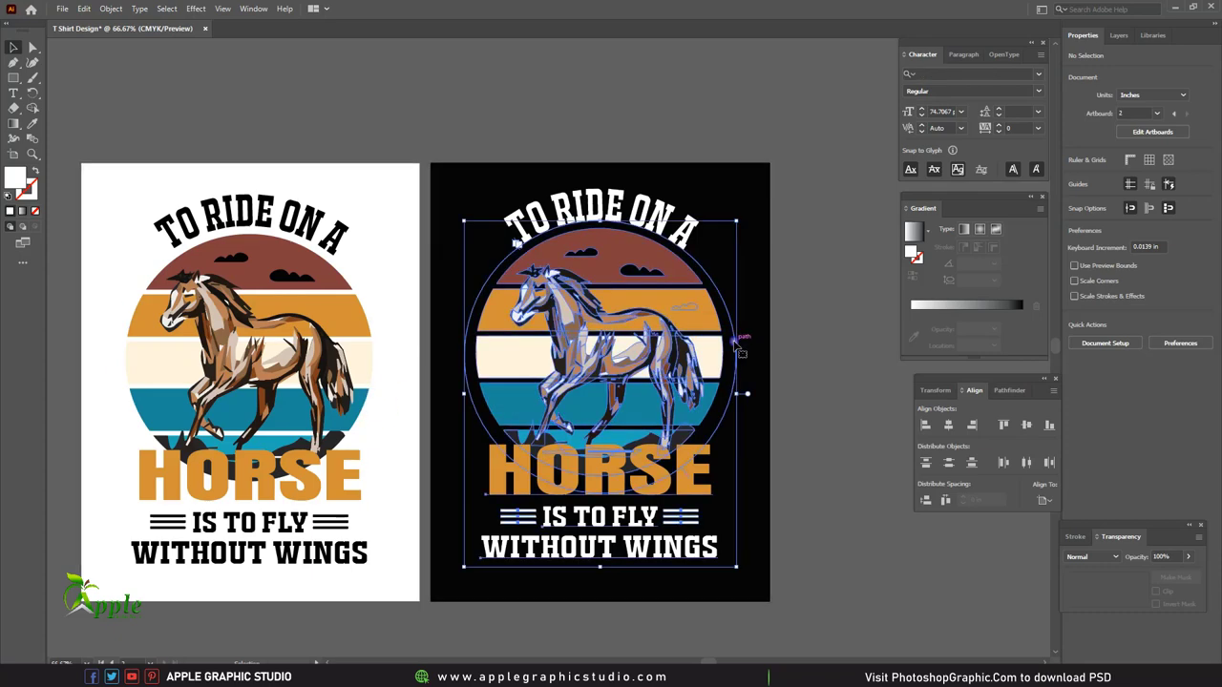
{"action": "left_click", "coordinate": [808, 469]}
{"action": "key", "text": "ctrl+minus"}
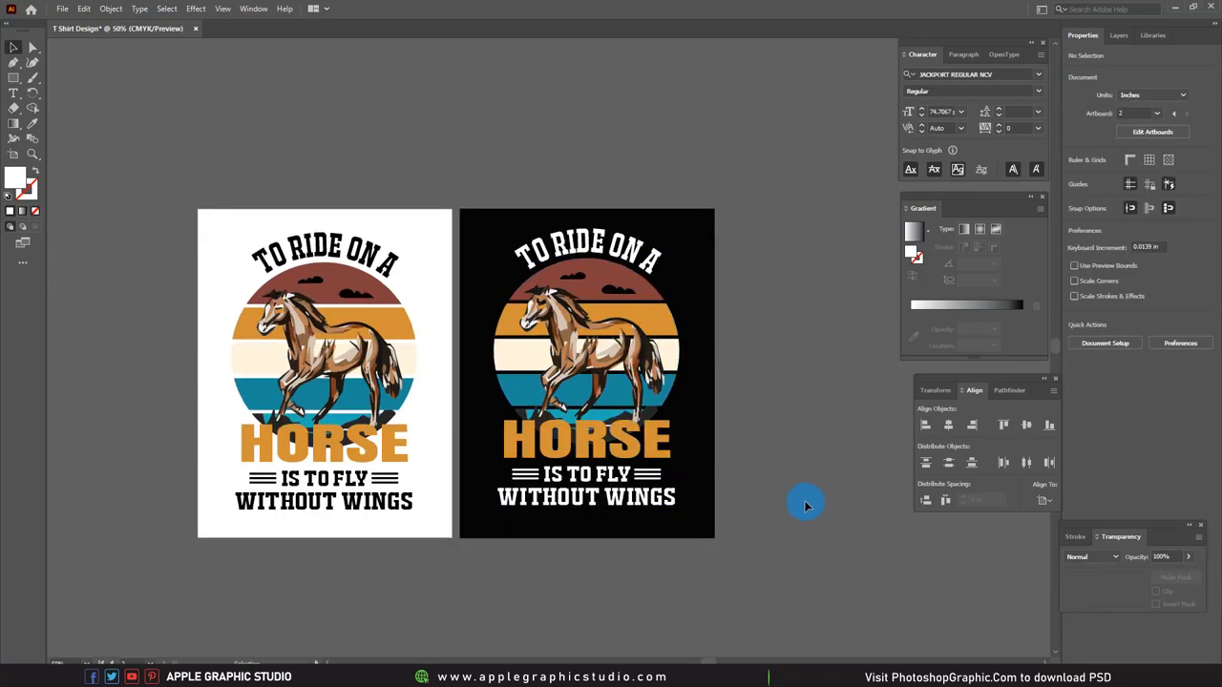
{"action": "key", "text": "ctrl+plus"}
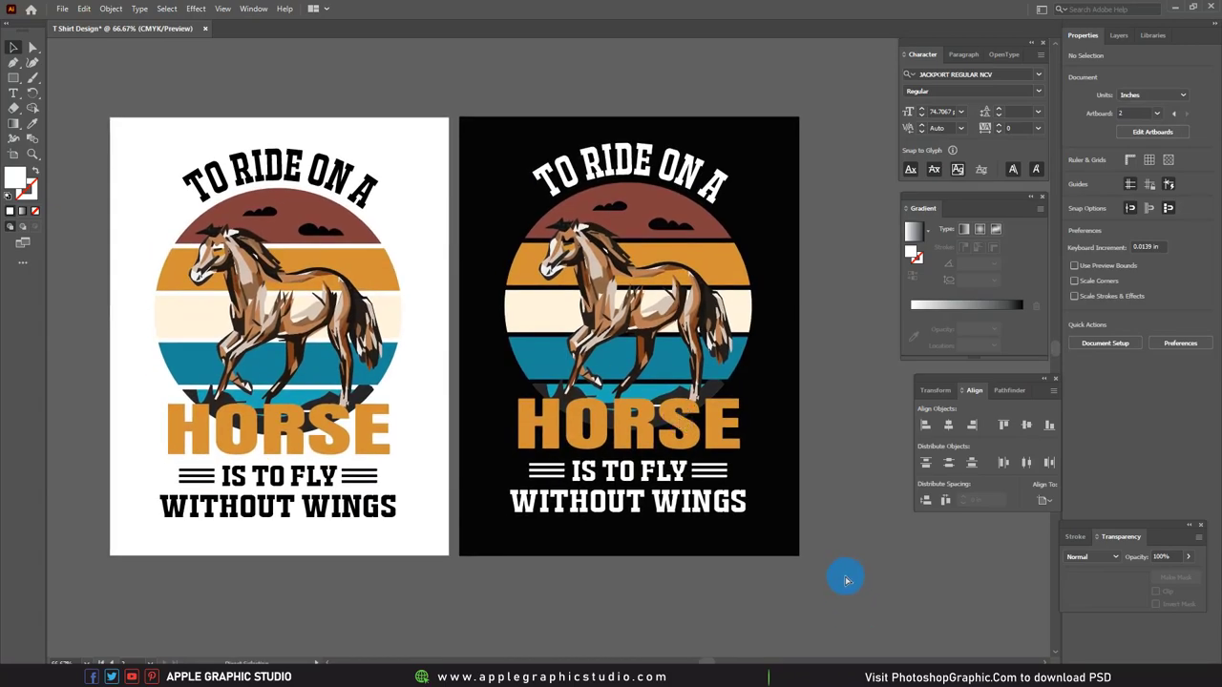